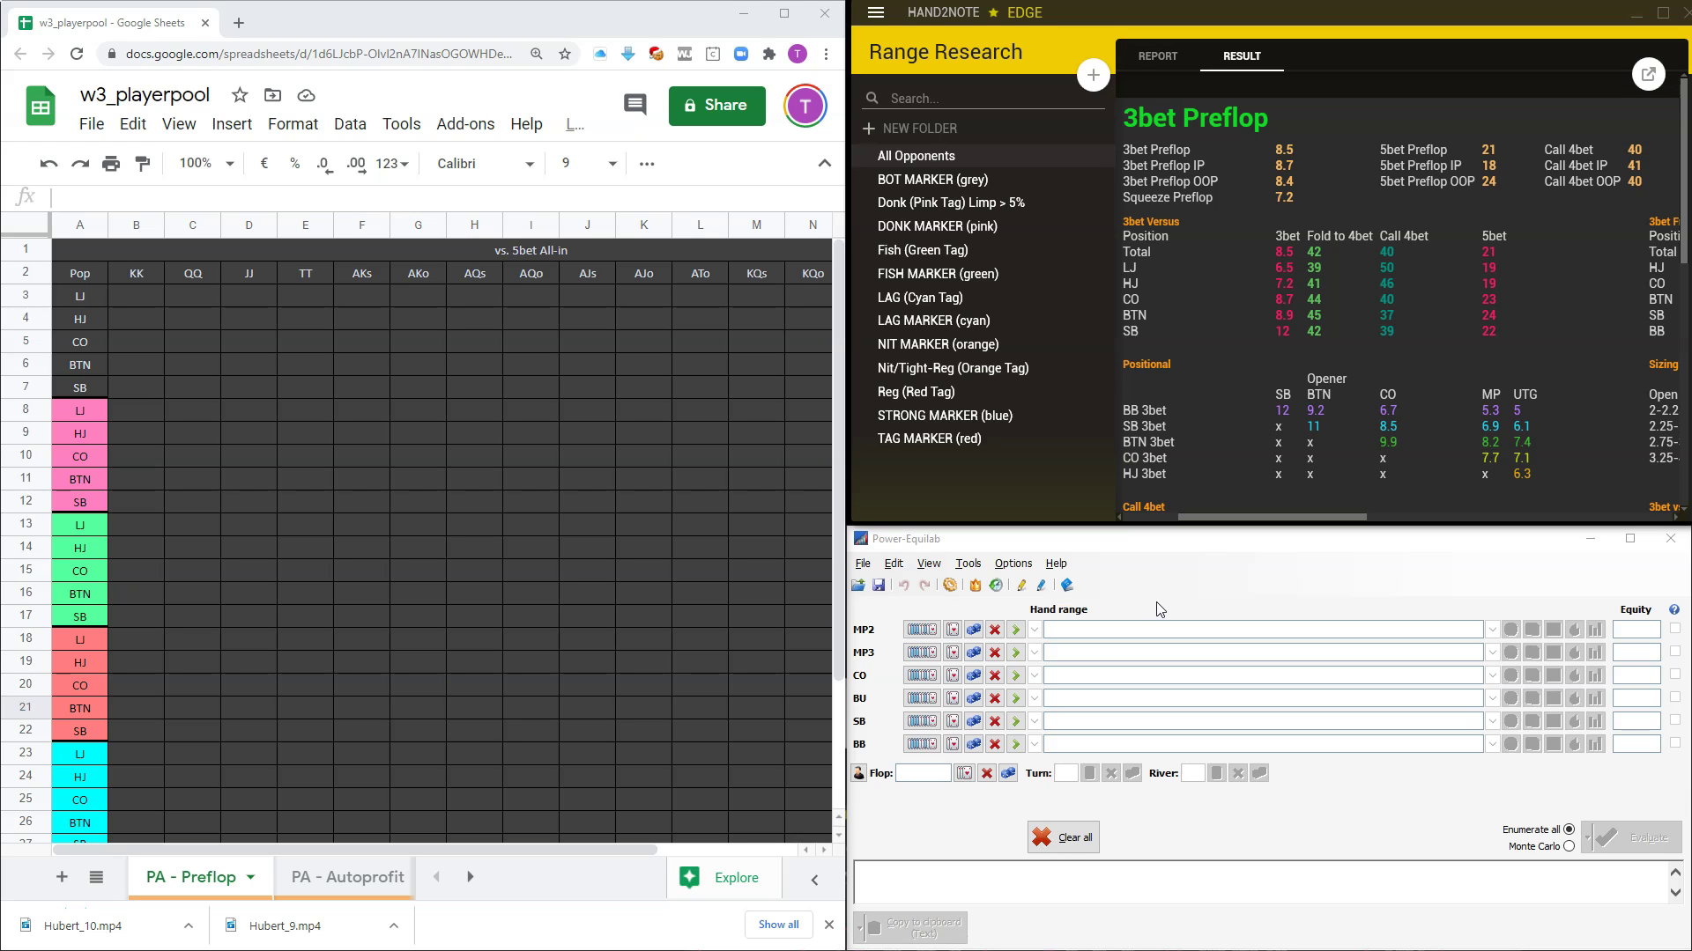
Point out the HJ, CO, BTN and pink-tagged LJ position rows in the sheet.
{"action": "left_click", "coordinate": [1205, 553]}
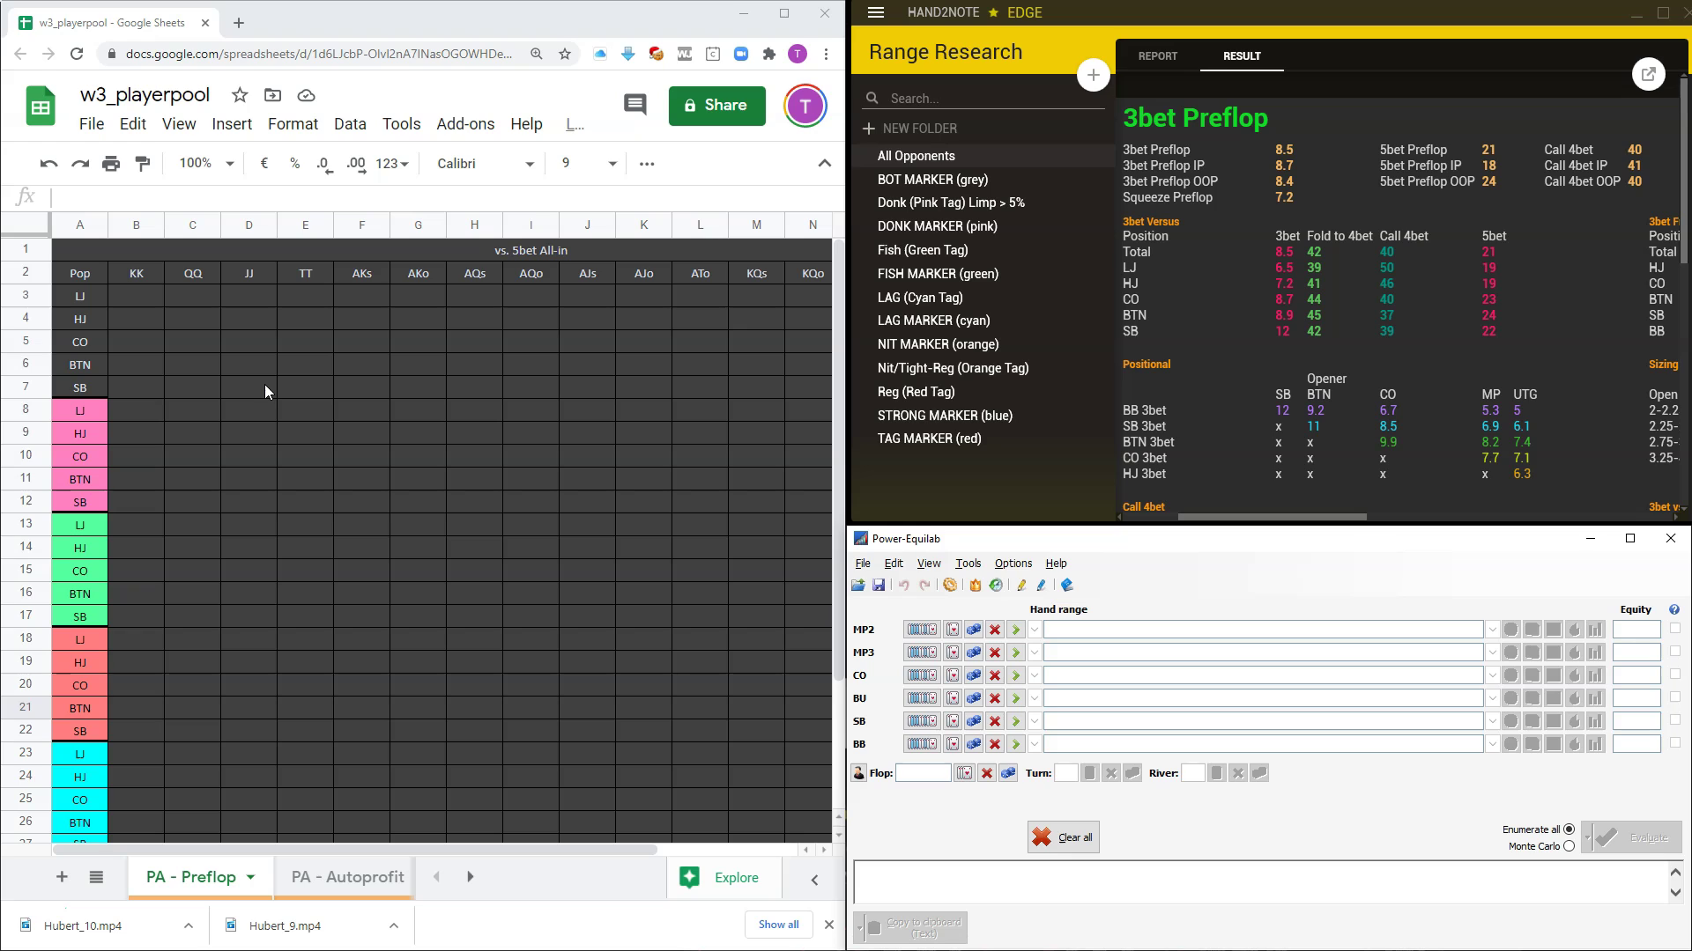
{"action": "left_click", "coordinate": [85, 322]}
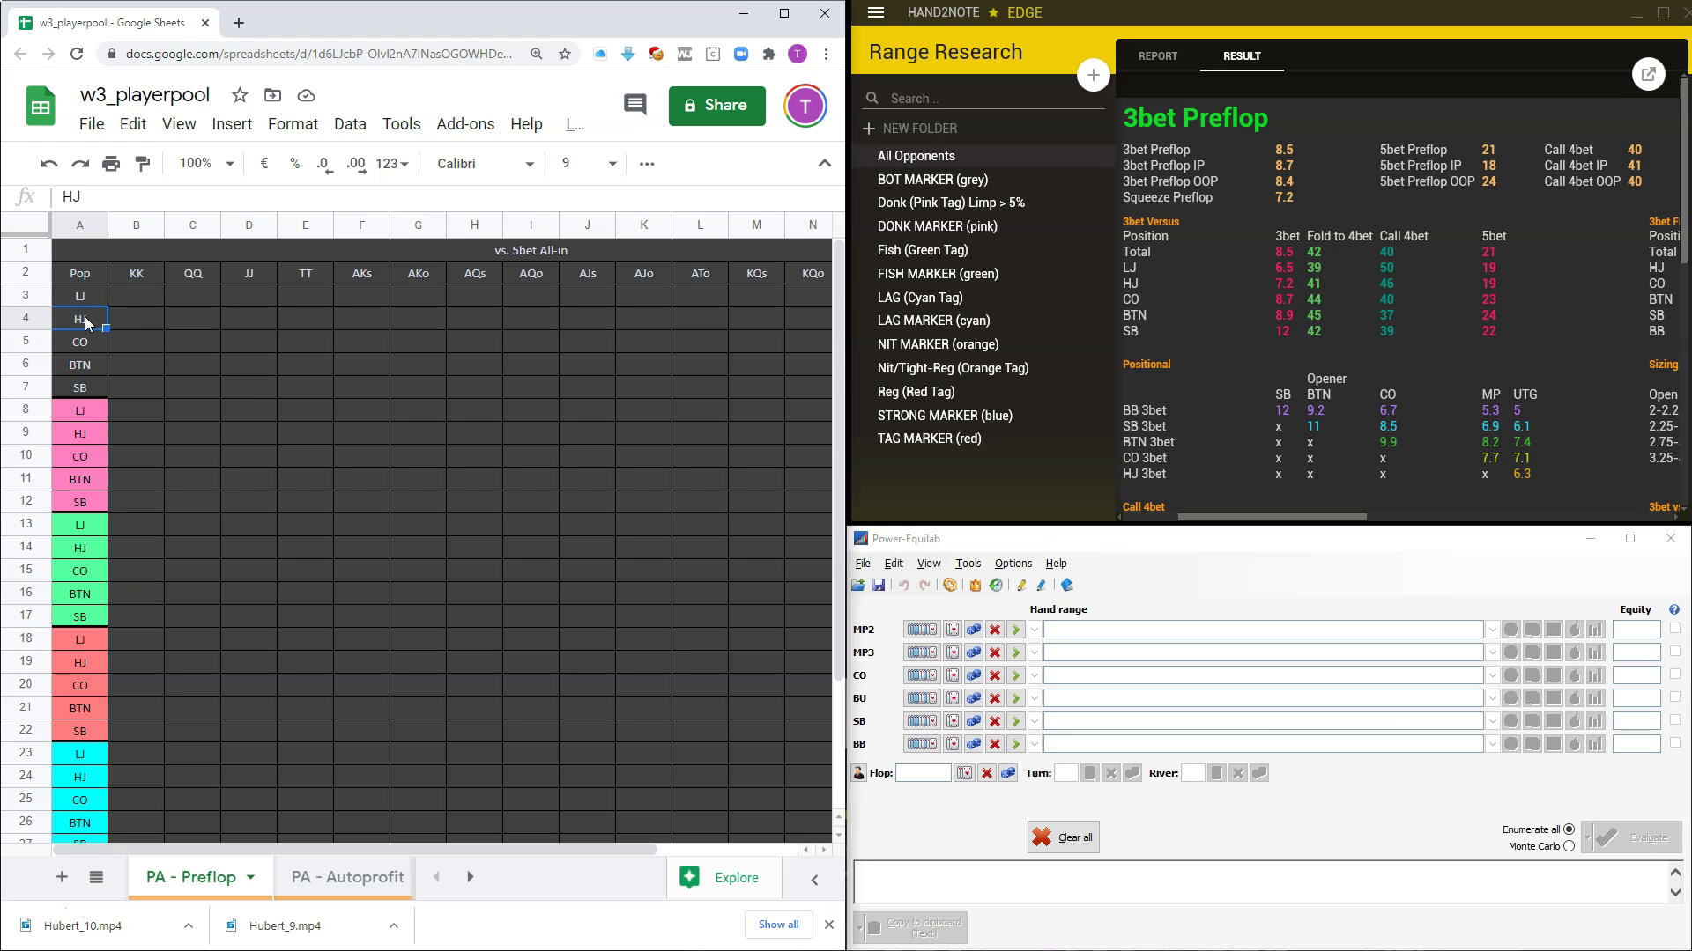
{"action": "left_click", "coordinate": [85, 346]}
{"action": "left_click", "coordinate": [85, 368]}
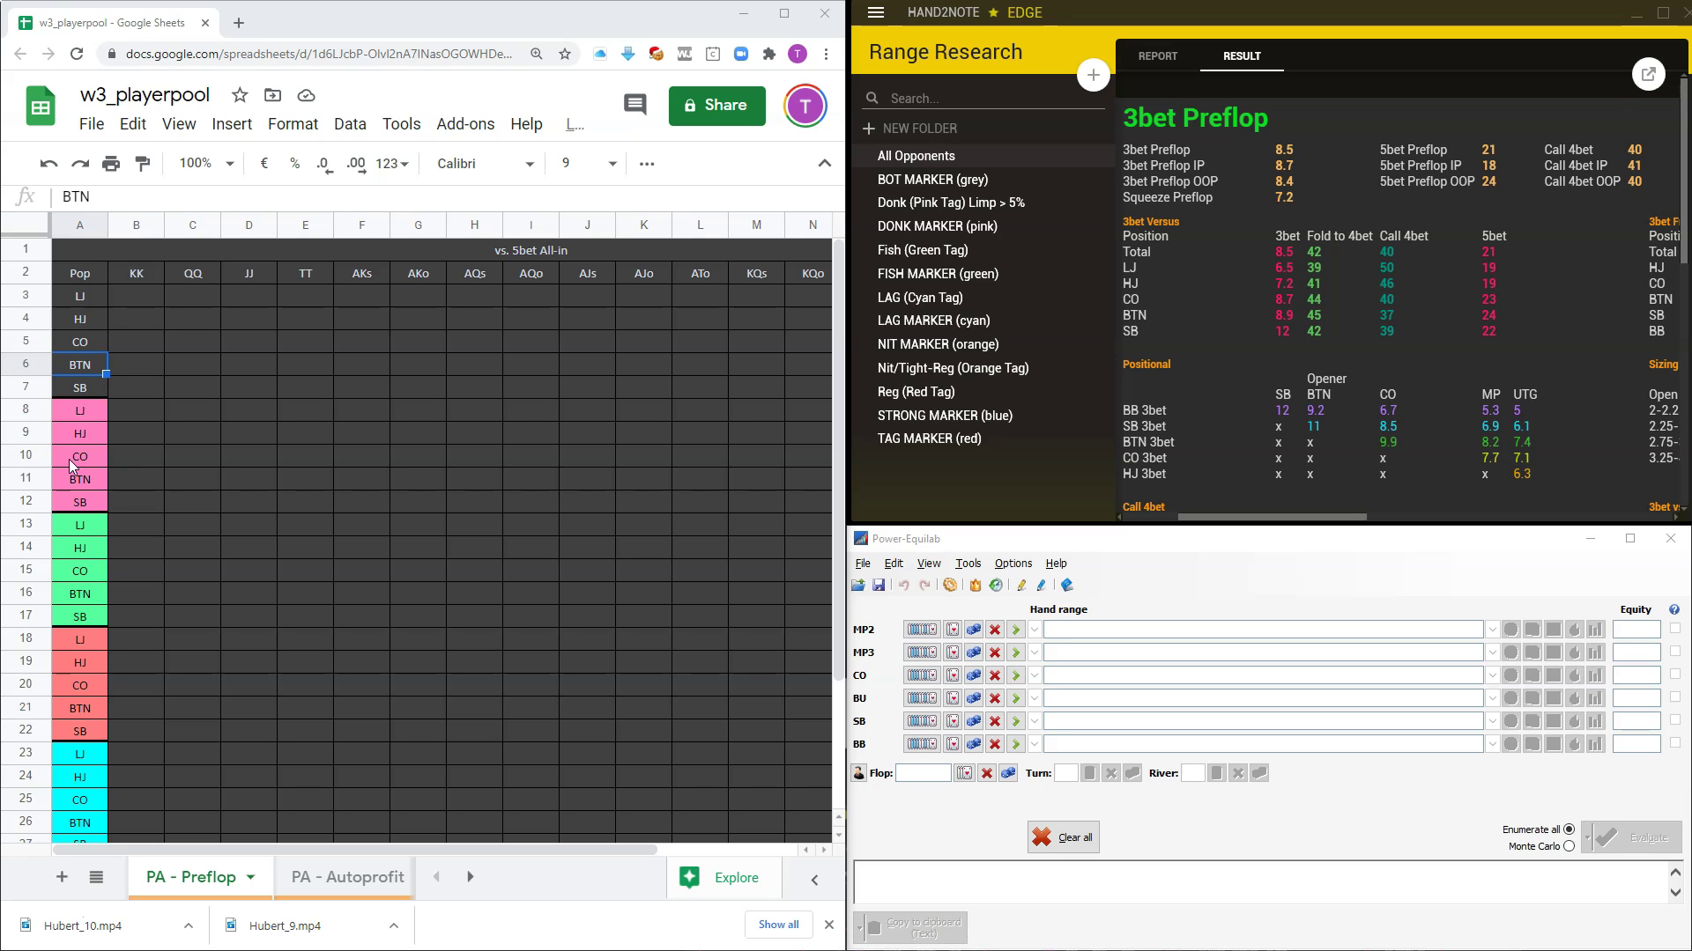
{"action": "scroll", "coordinate": [81, 476], "scroll_direction": "down", "scroll_amount": 5}
{"action": "scroll", "coordinate": [101, 528], "scroll_direction": "up", "scroll_amount": 5}
{"action": "left_click", "coordinate": [89, 413]}
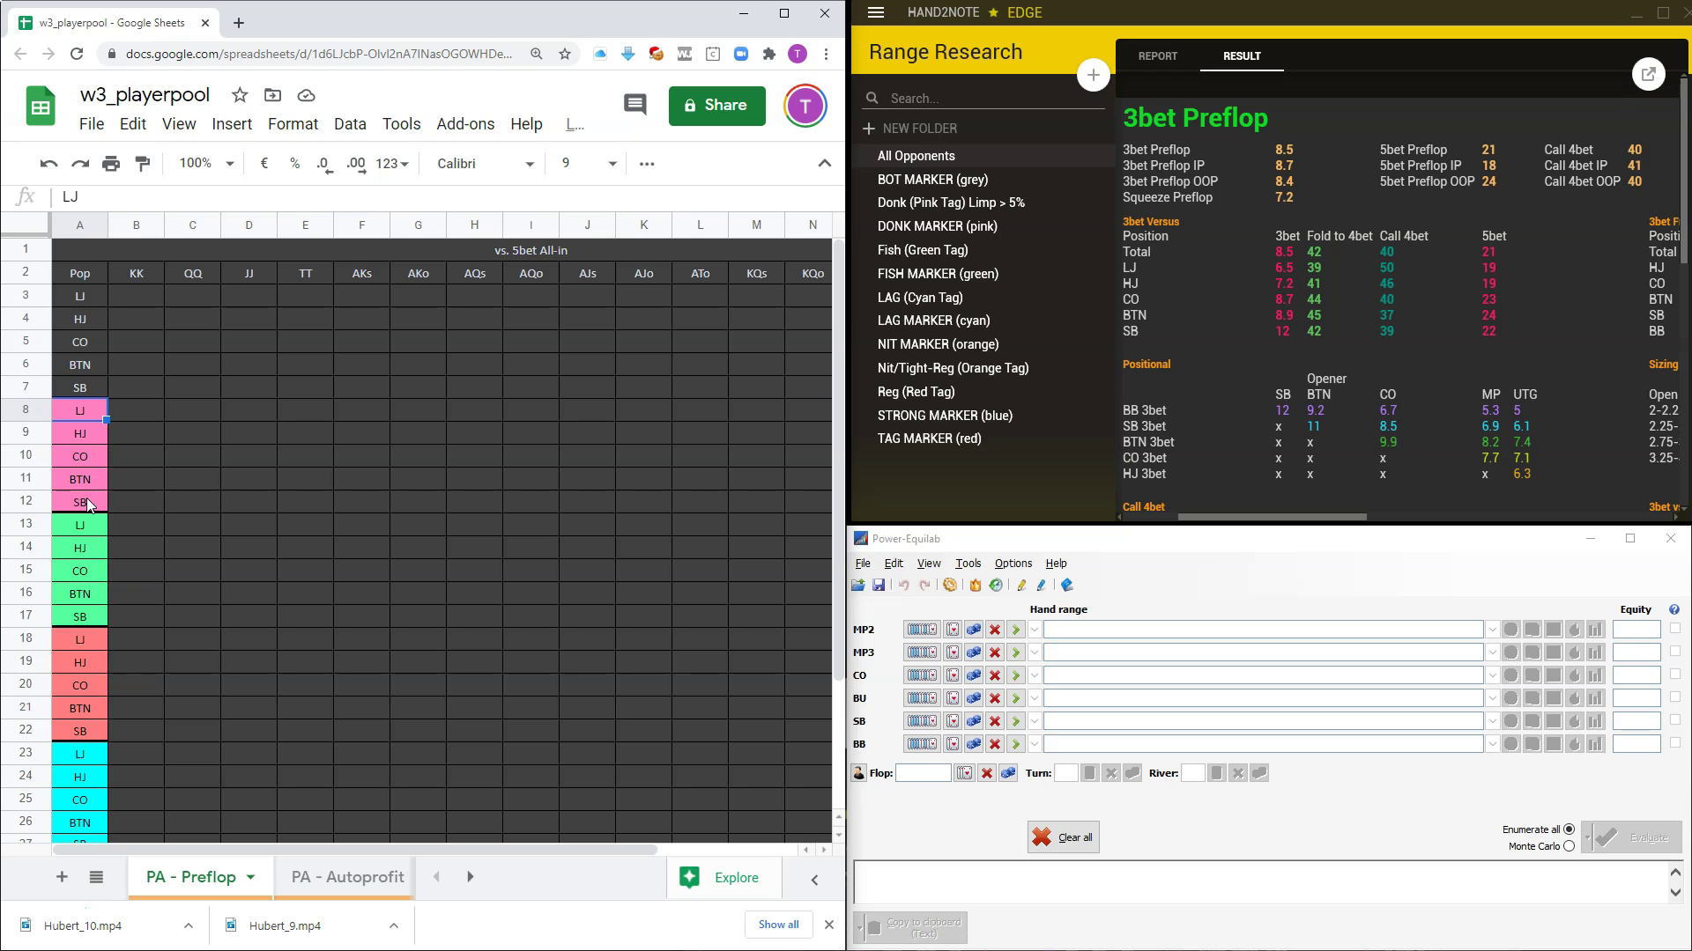
{"action": "scroll", "coordinate": [91, 529], "scroll_direction": "down", "scroll_amount": 3}
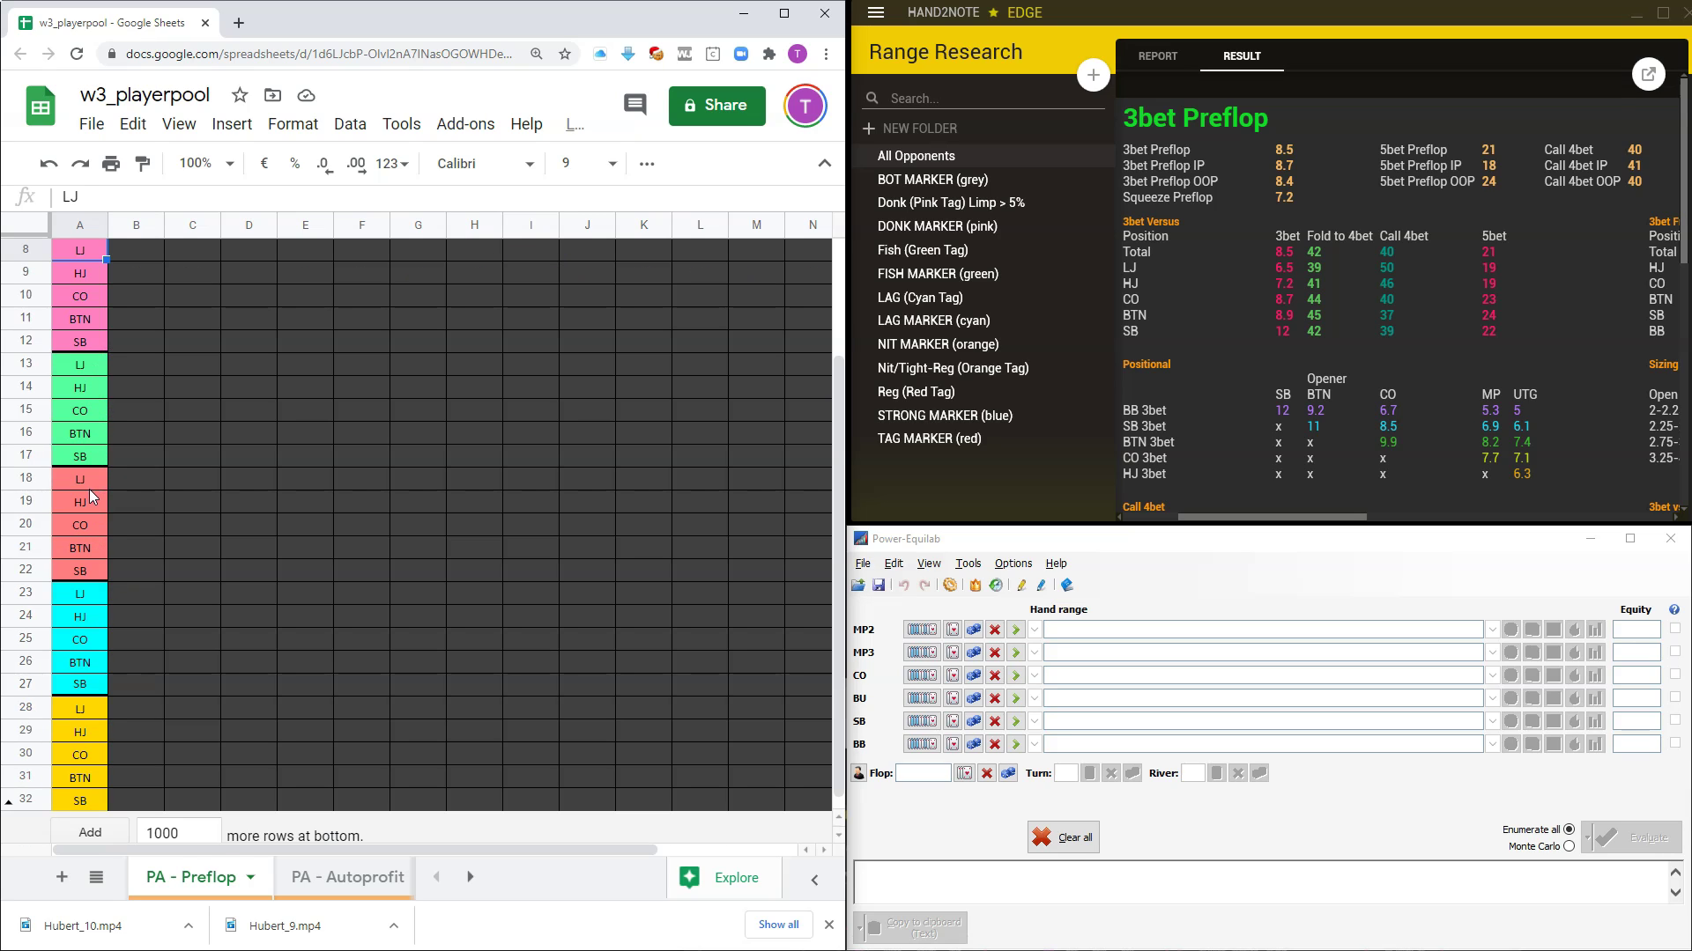
{"action": "scroll", "coordinate": [94, 739], "scroll_direction": "up", "scroll_amount": 1}
{"action": "scroll", "coordinate": [199, 685], "scroll_direction": "up", "scroll_amount": 2}
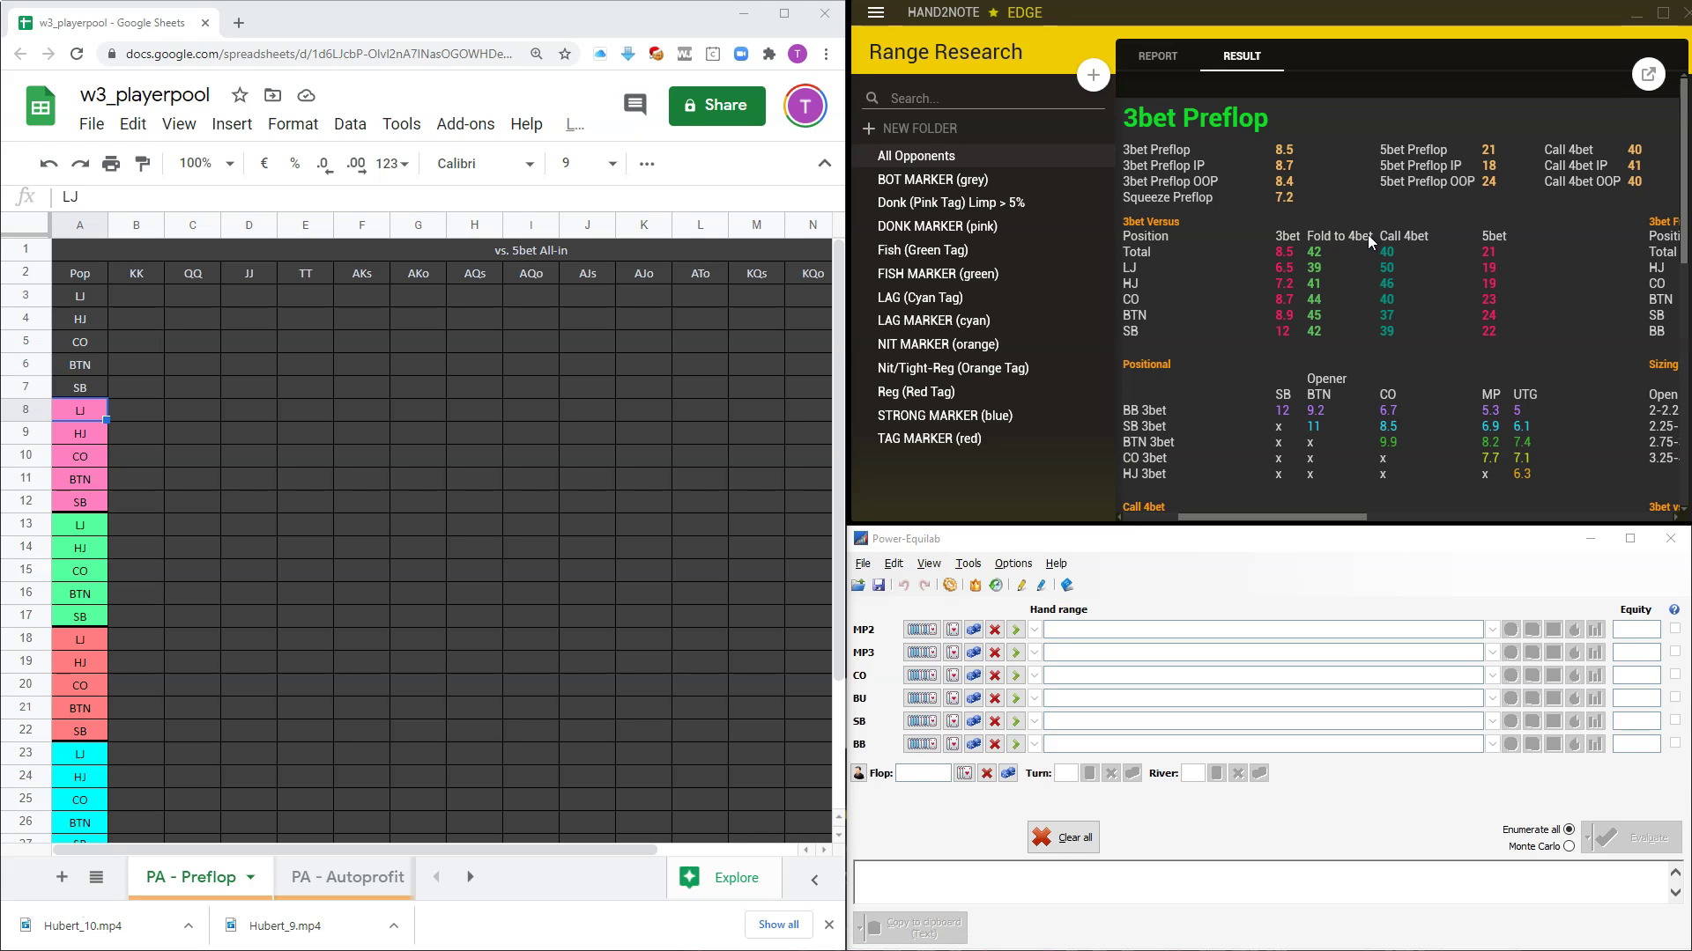
Outline the block of equity cells to fill and select the LJ cell under KK.
{"action": "left_click_drag", "start_coordinate": [141, 299], "coordinate": [759, 387]}
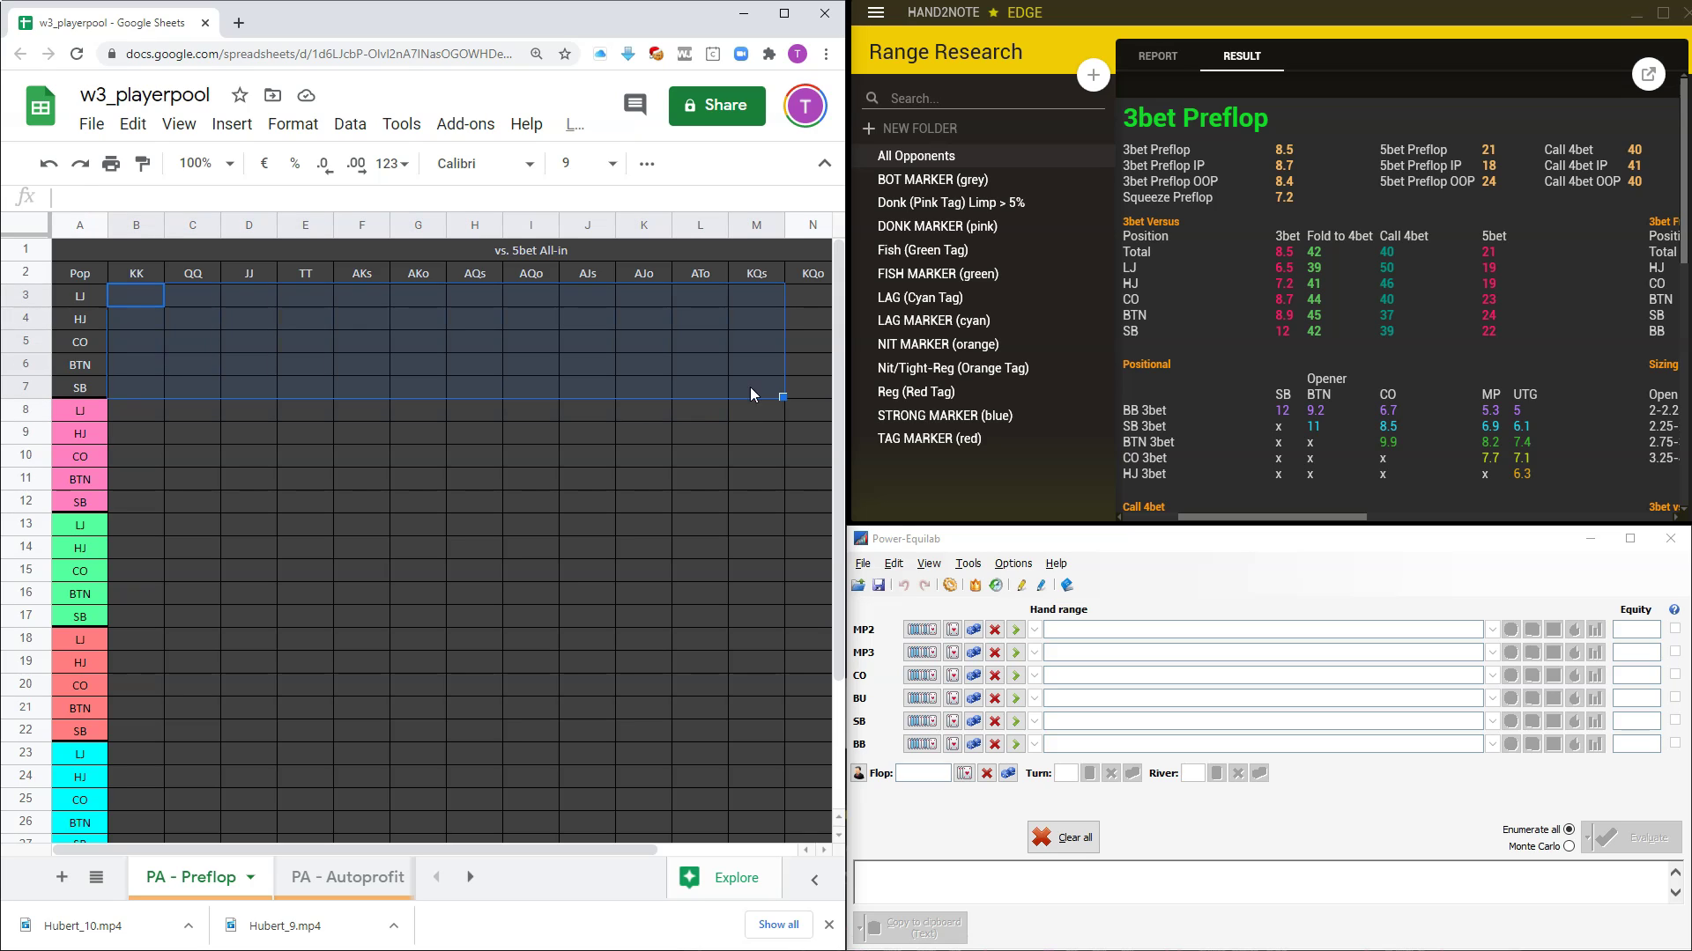
{"action": "left_click", "coordinate": [137, 414]}
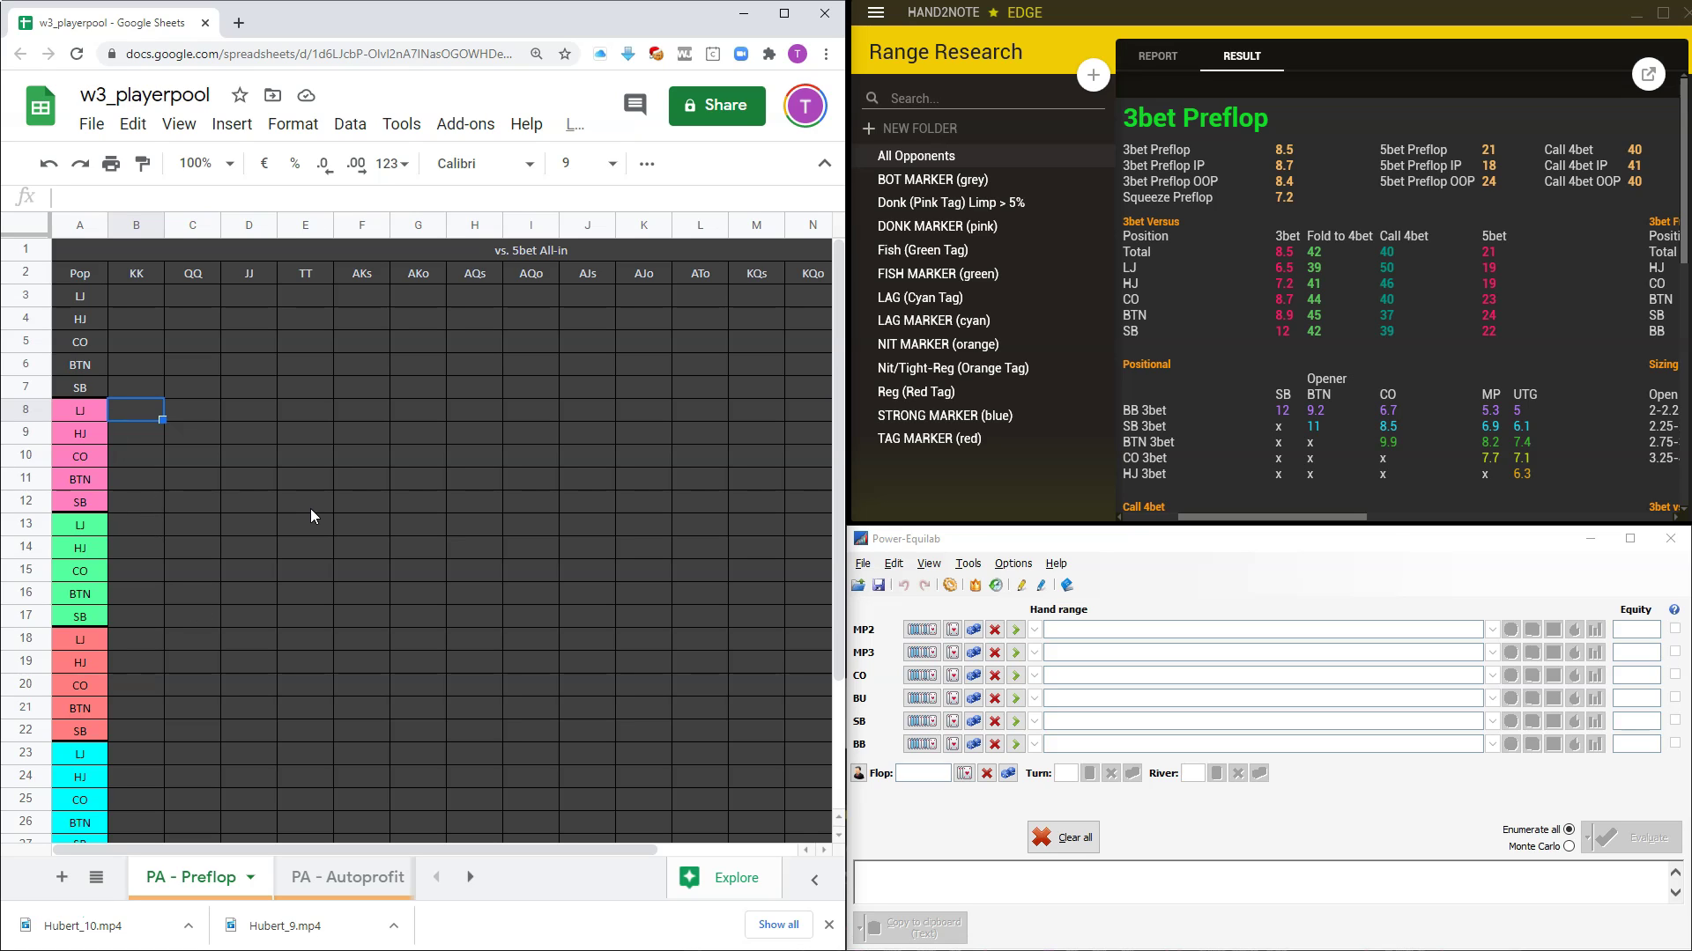
{"action": "left_click", "coordinate": [132, 298]}
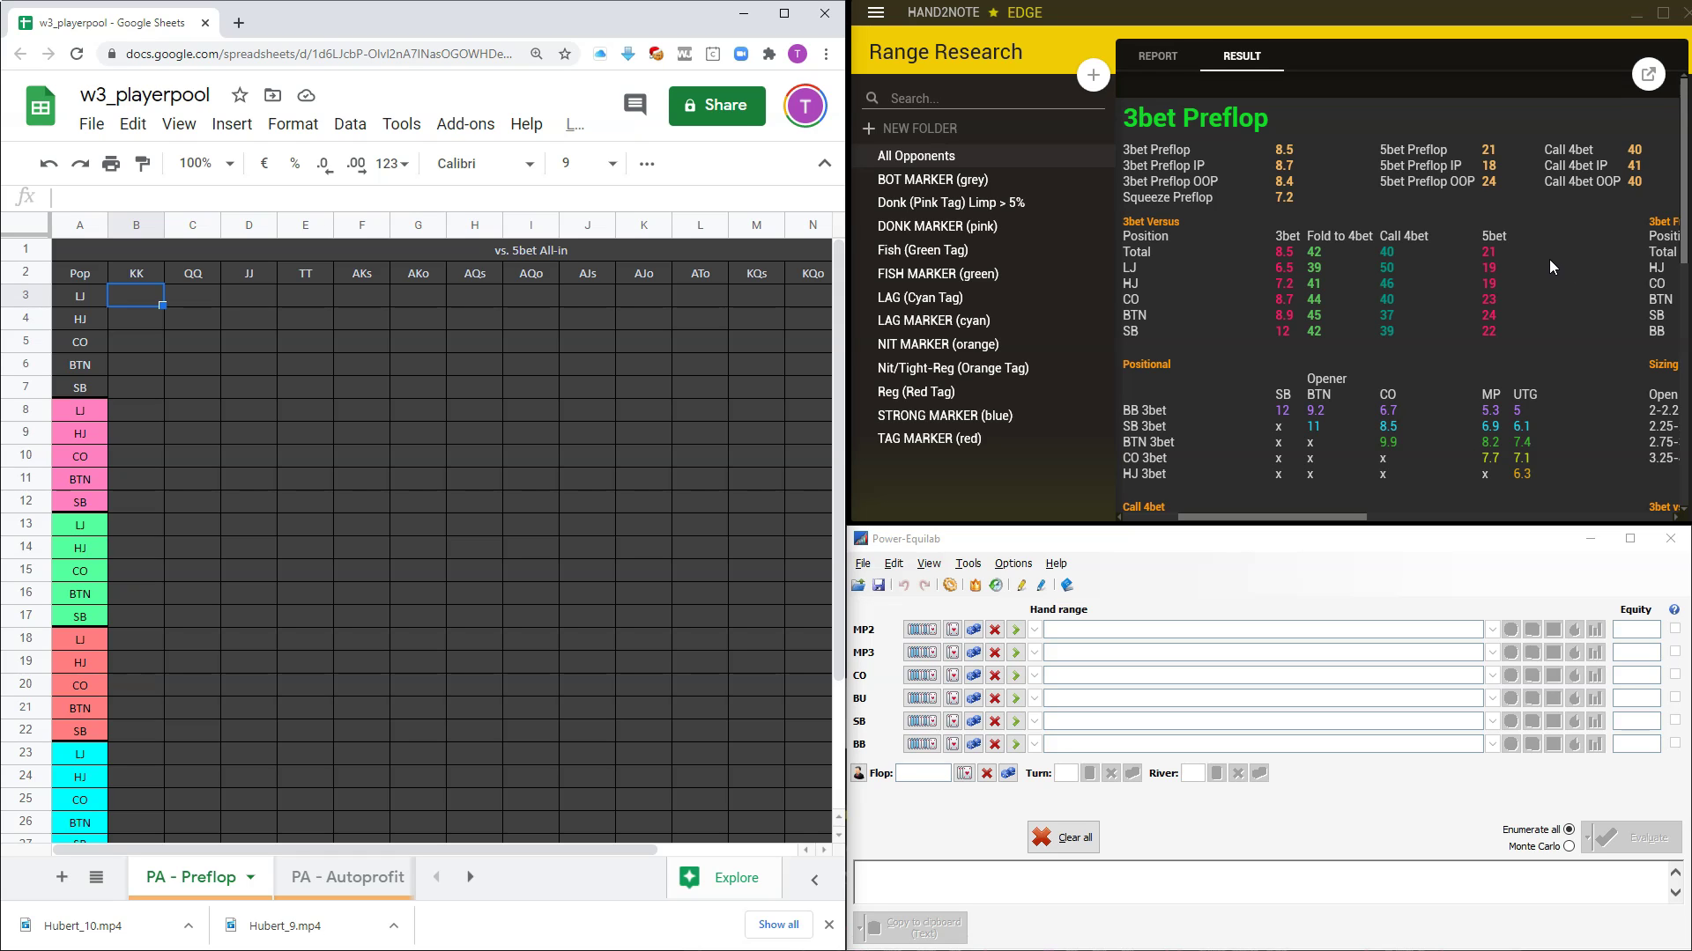
Copy Hand2Note's weighted 5-bet range versus LJ into Power-Equilab's MP2 hand range.
{"action": "left_click", "coordinate": [1494, 266]}
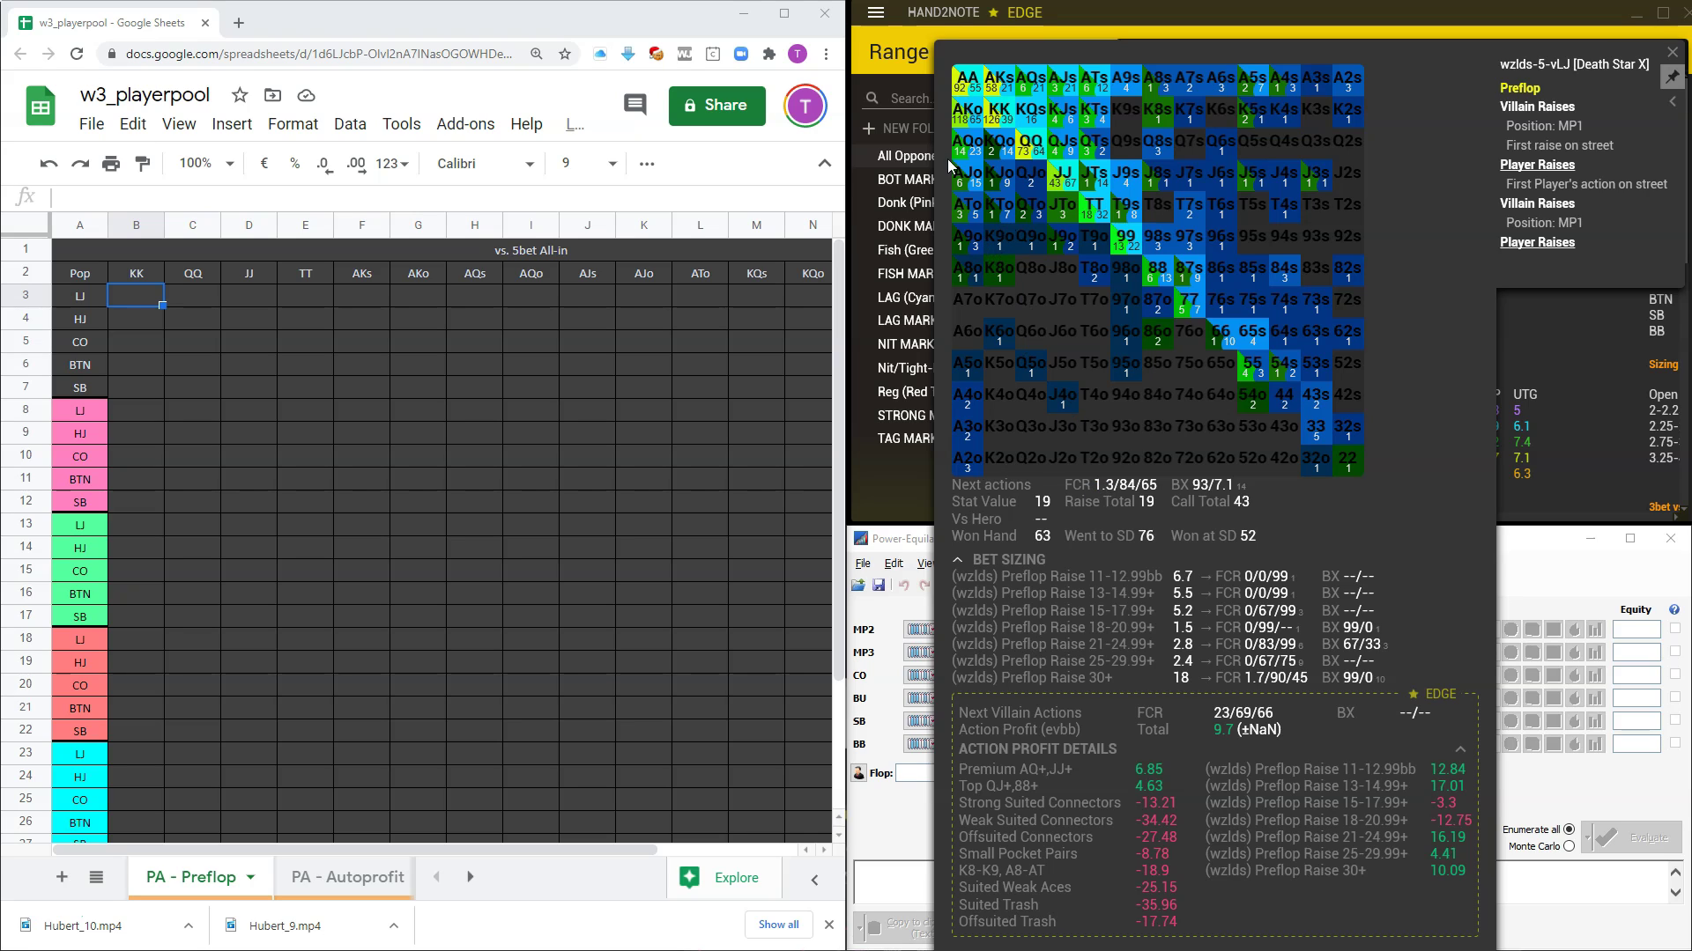
{"action": "right_click", "coordinate": [956, 127]}
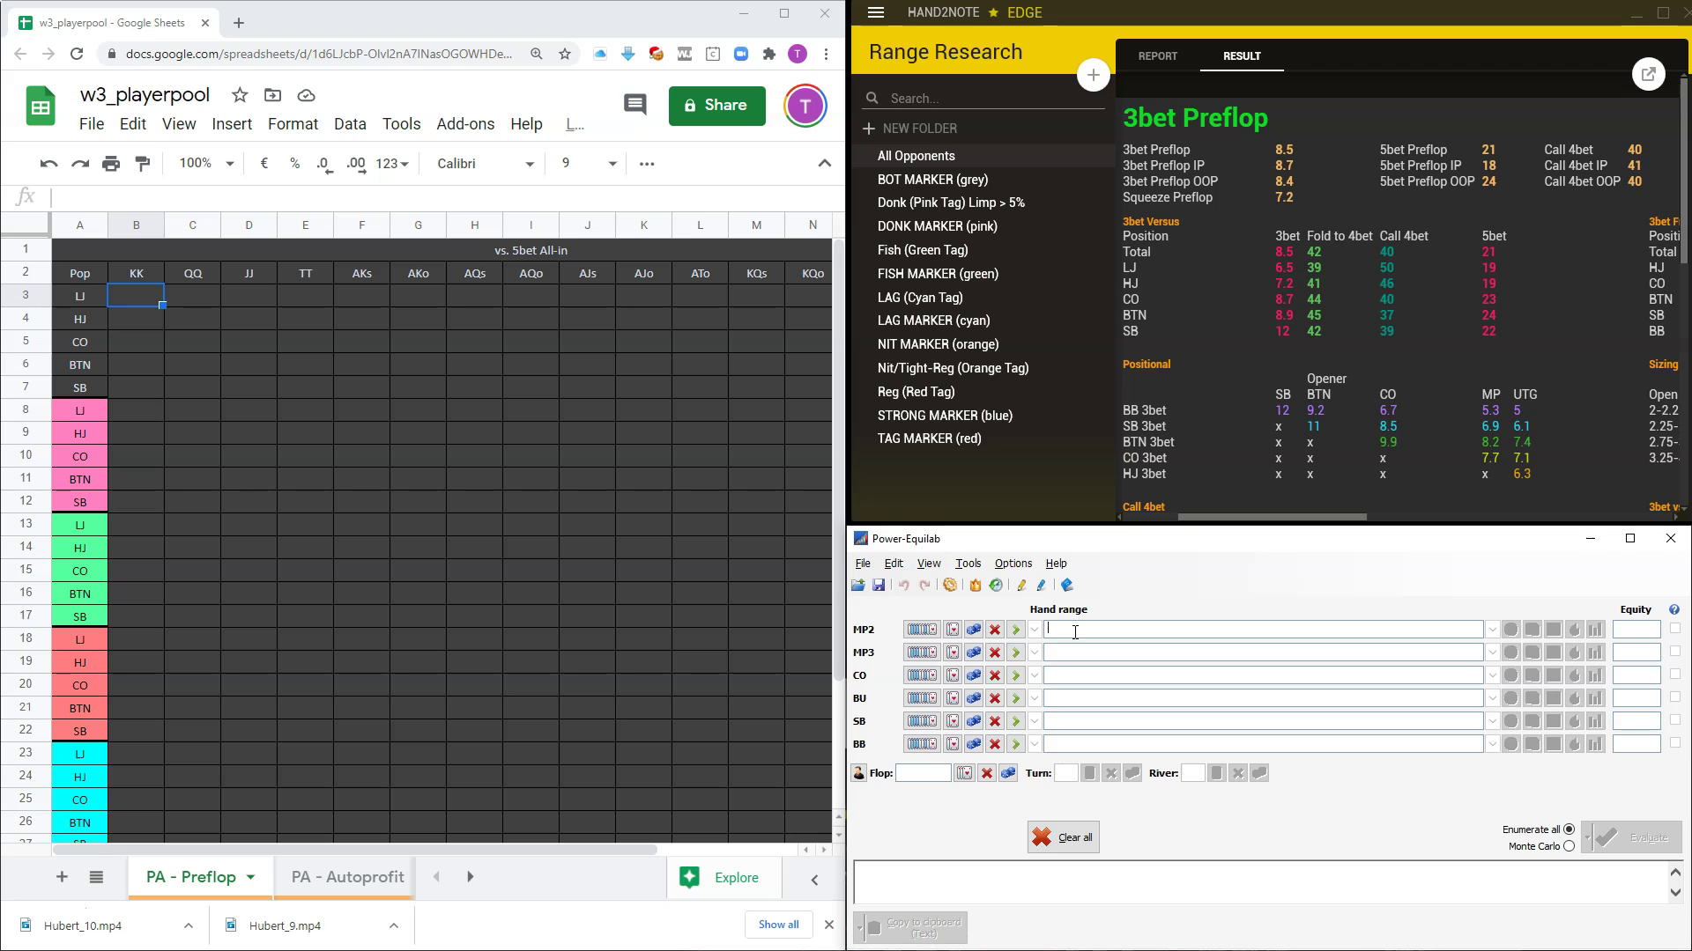
{"action": "right_click", "coordinate": [1077, 635]}
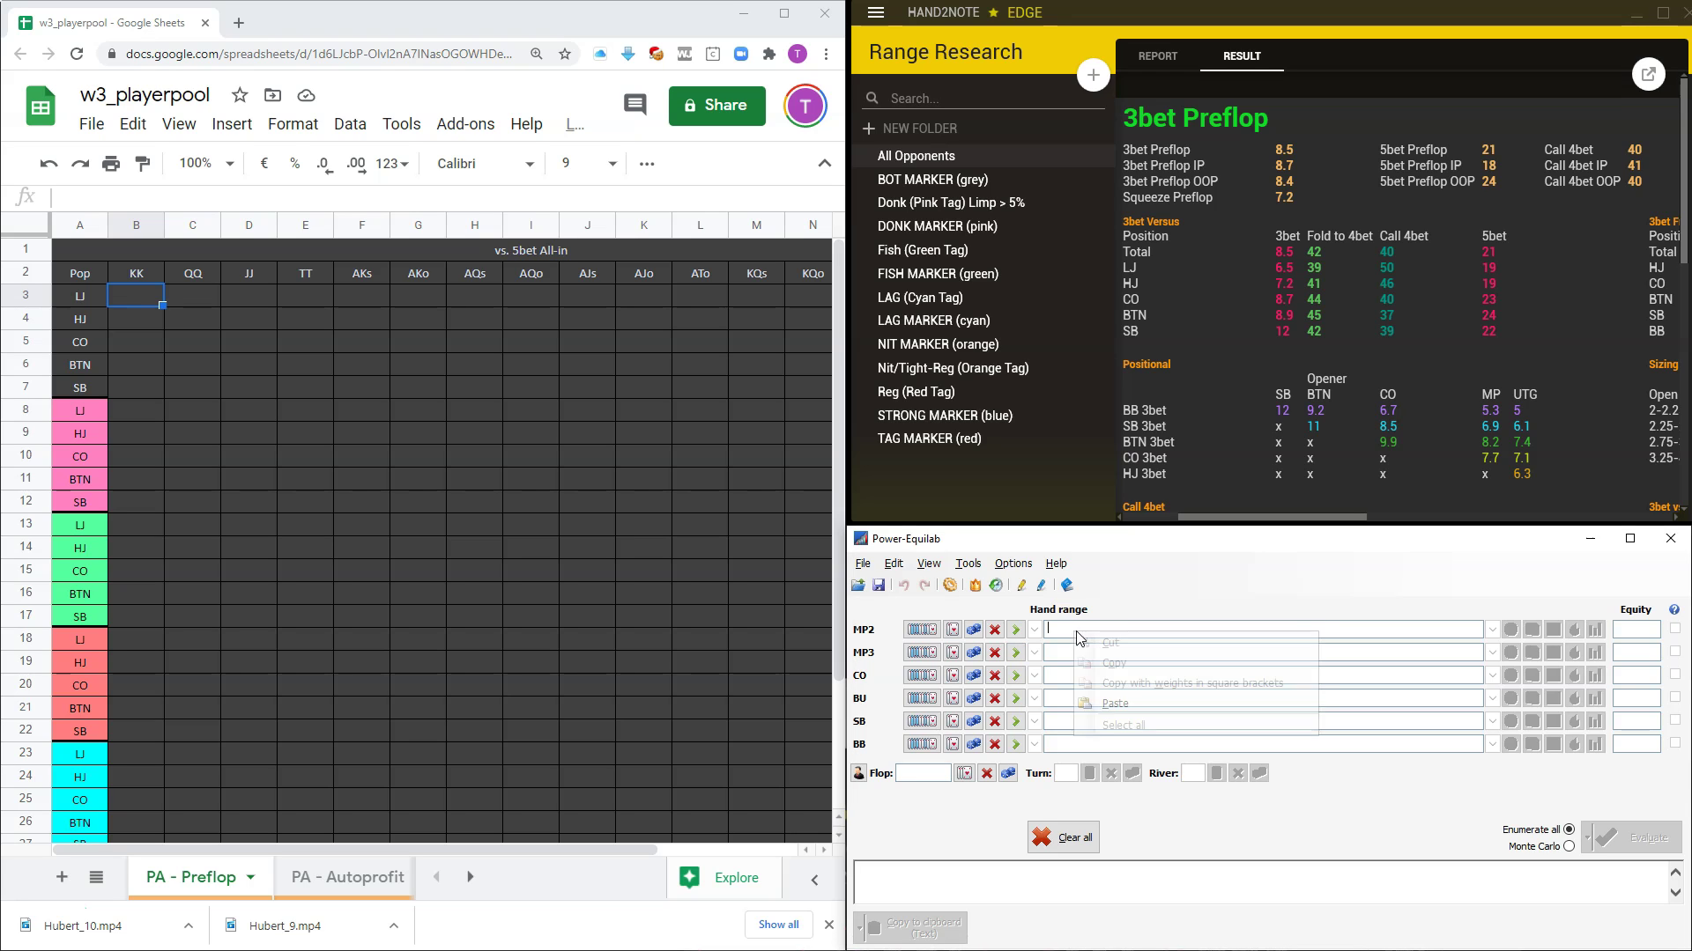
{"action": "left_click", "coordinate": [1114, 703]}
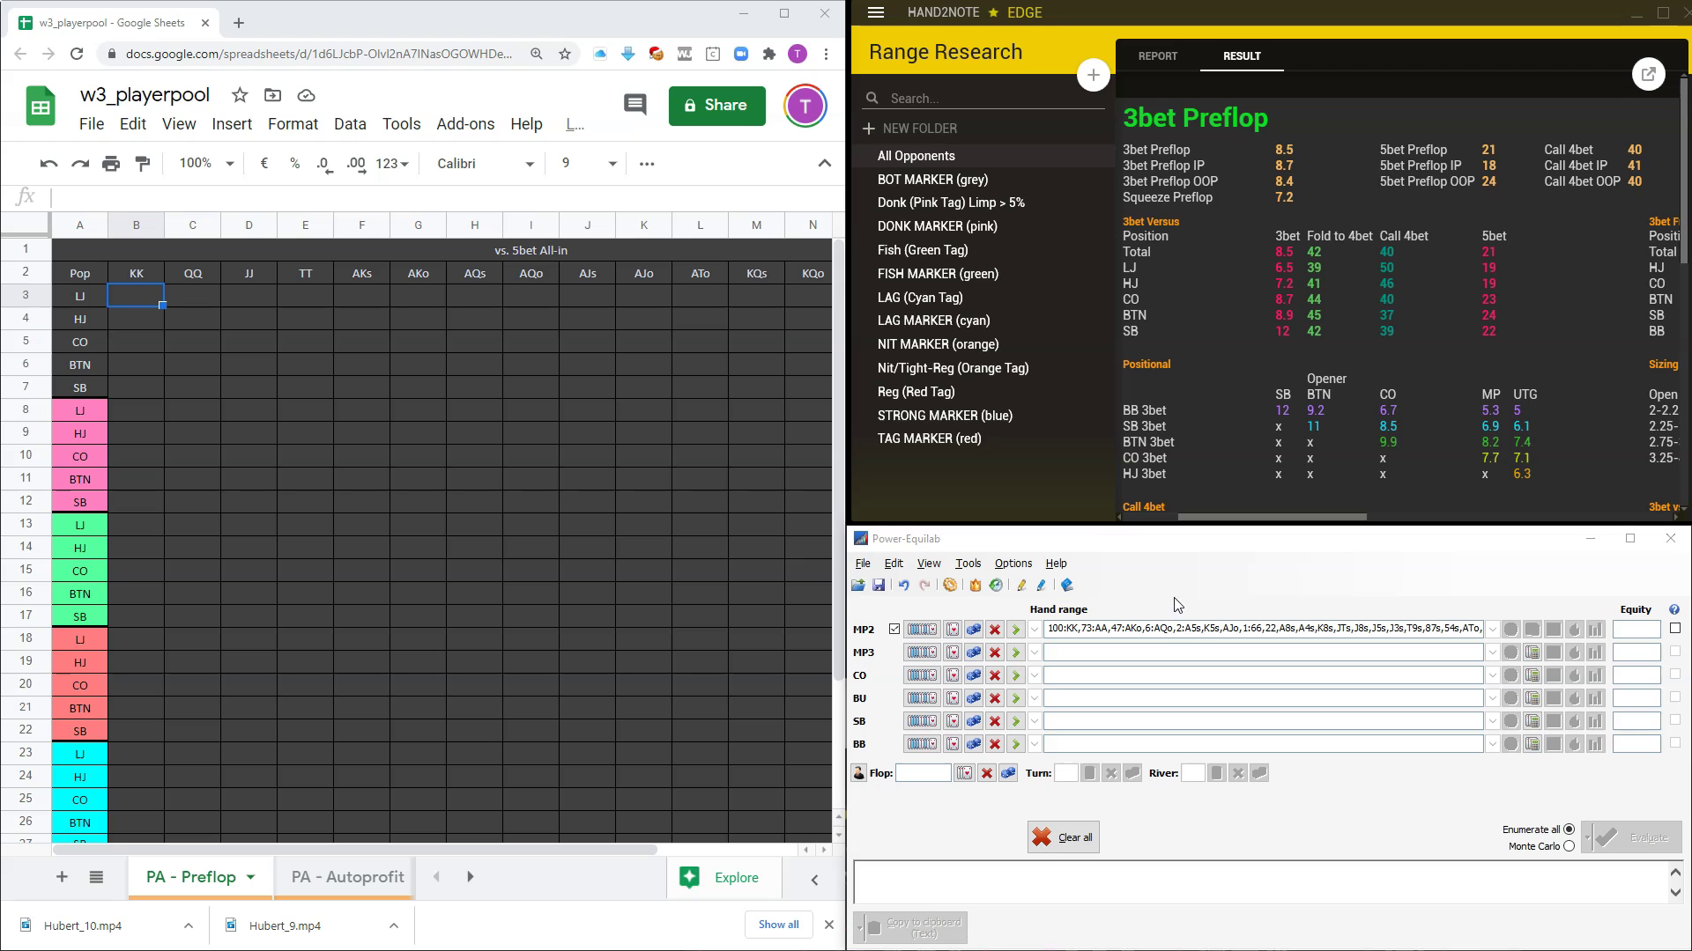
Evaluate KK against the 5-bet range (63.02%) and enter 63,02 in the LJ cell under KK.
{"action": "mouse_move", "coordinate": [1152, 627]}
{"action": "type", "text": "KK"}
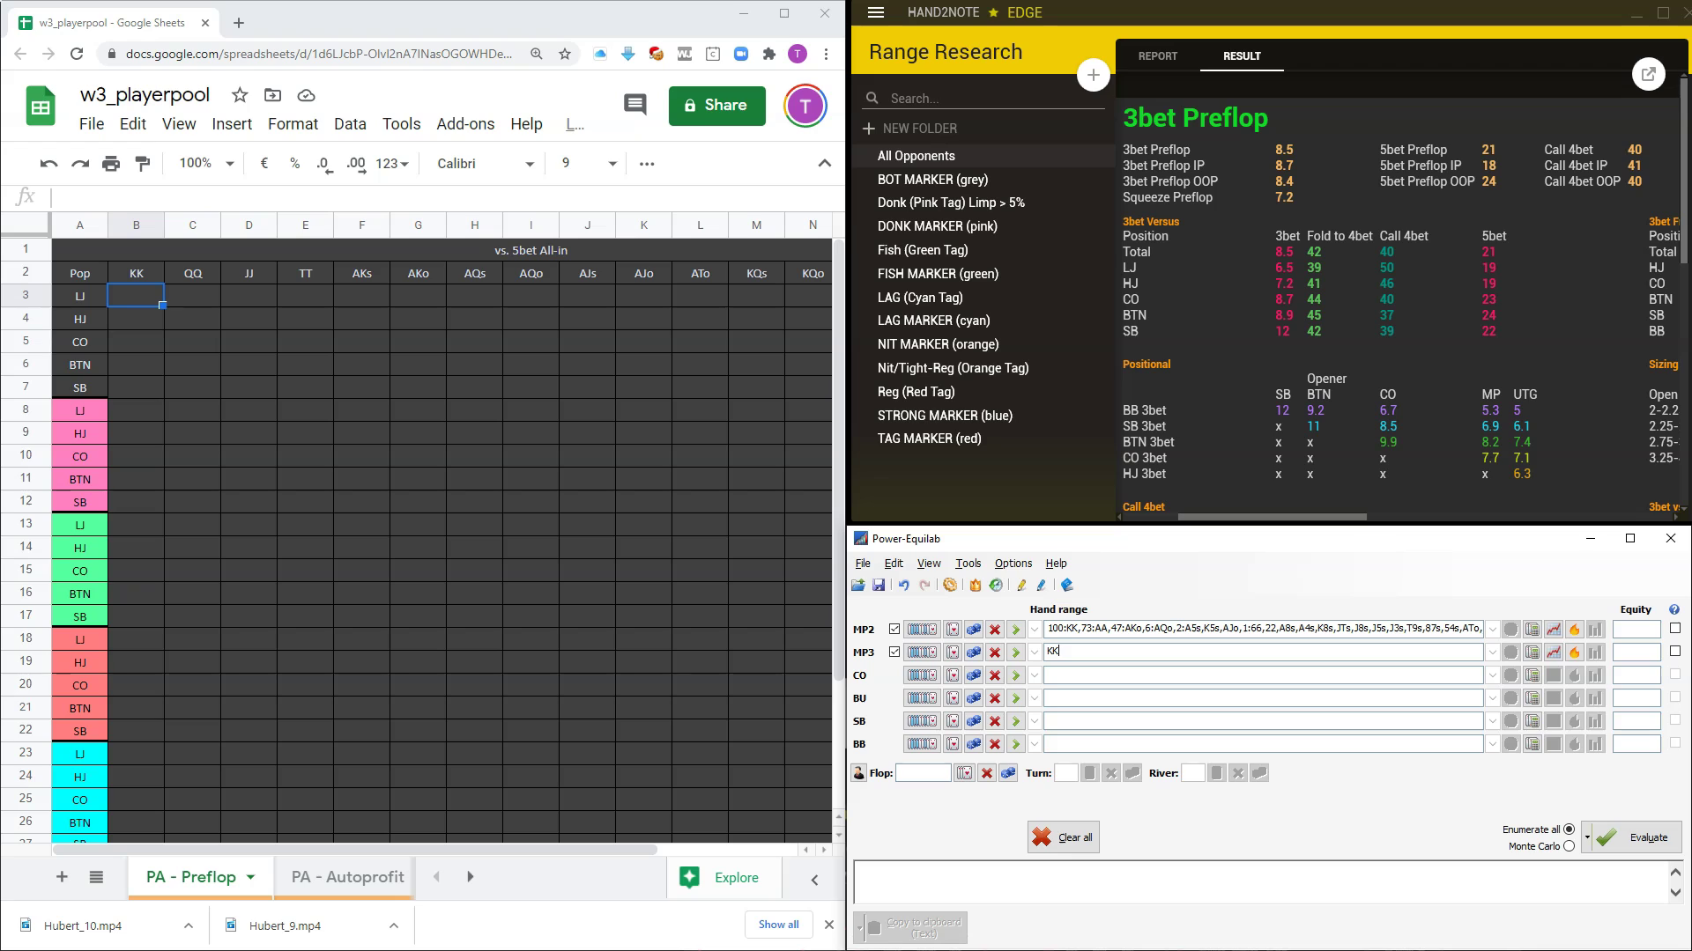
{"action": "left_click", "coordinate": [1628, 839]}
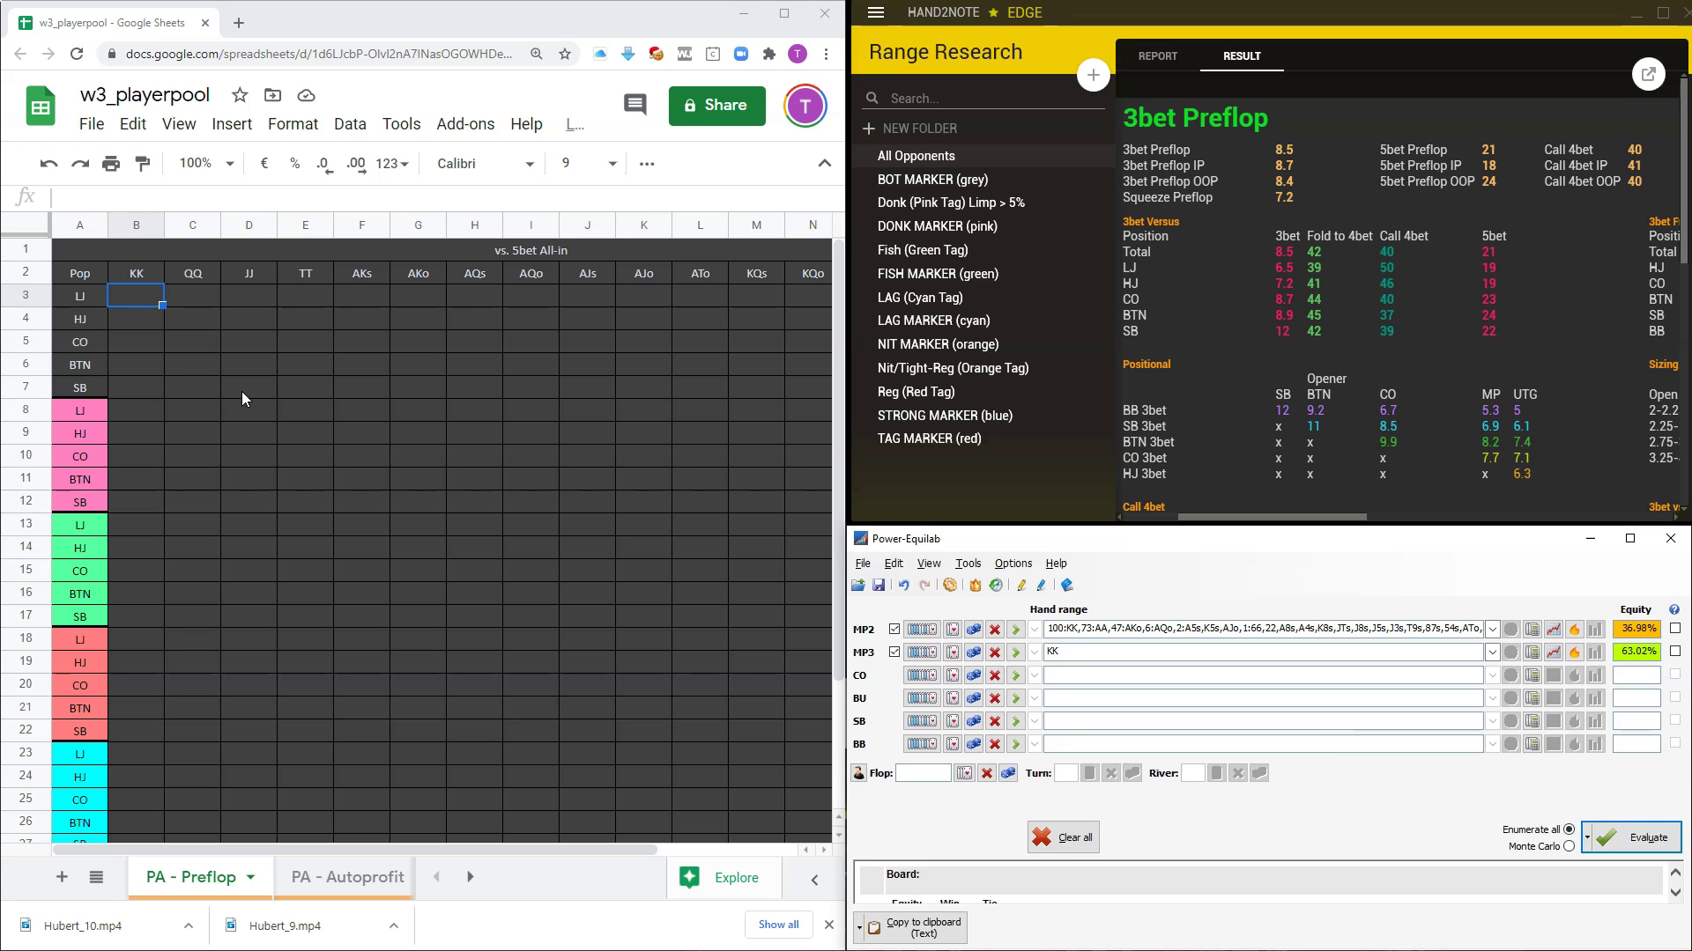
{"action": "left_click", "coordinate": [134, 297]}
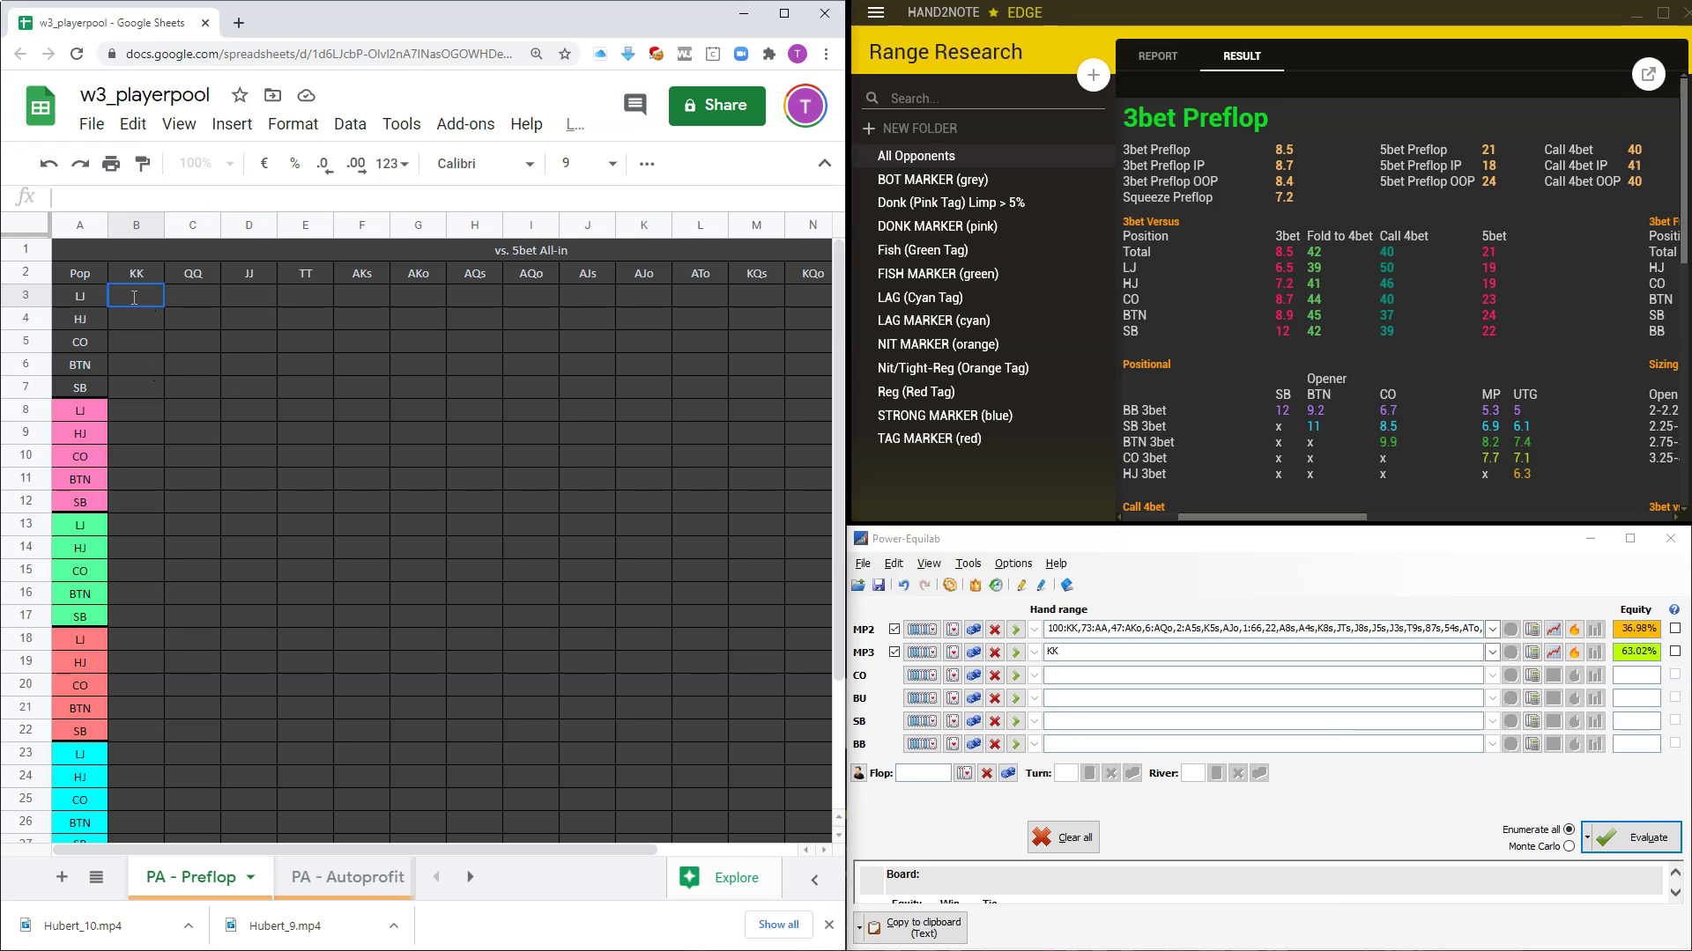
{"action": "type", "text": "63,"}
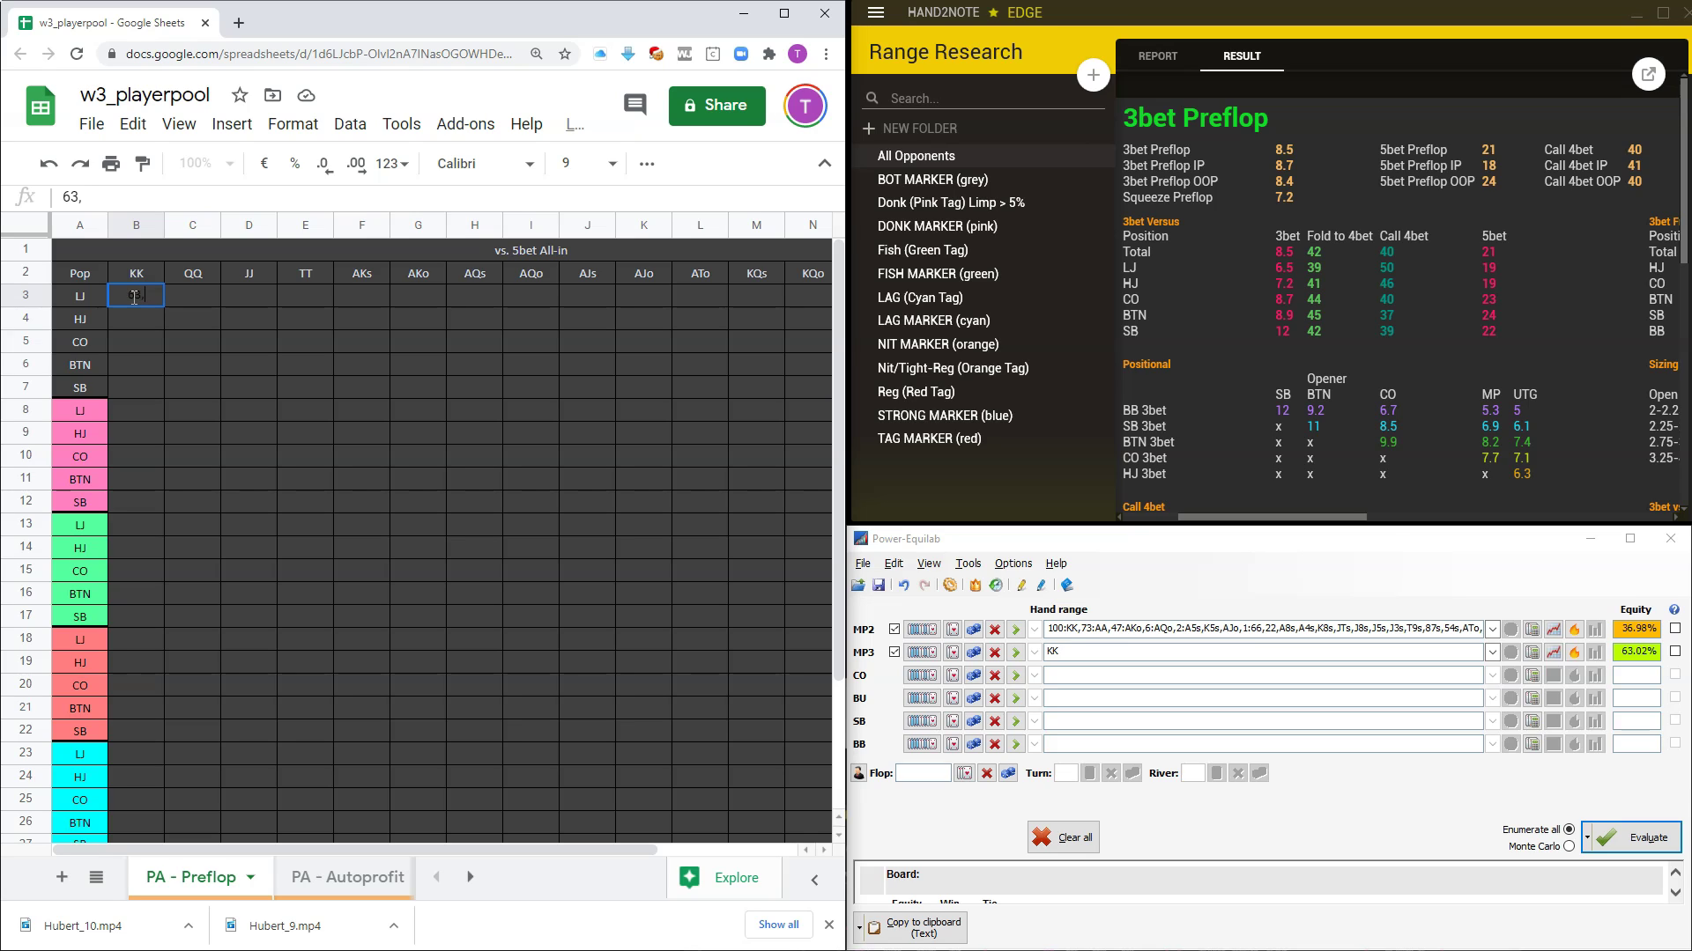
{"action": "type", "text": "02"}
{"action": "left_click", "coordinate": [163, 336]}
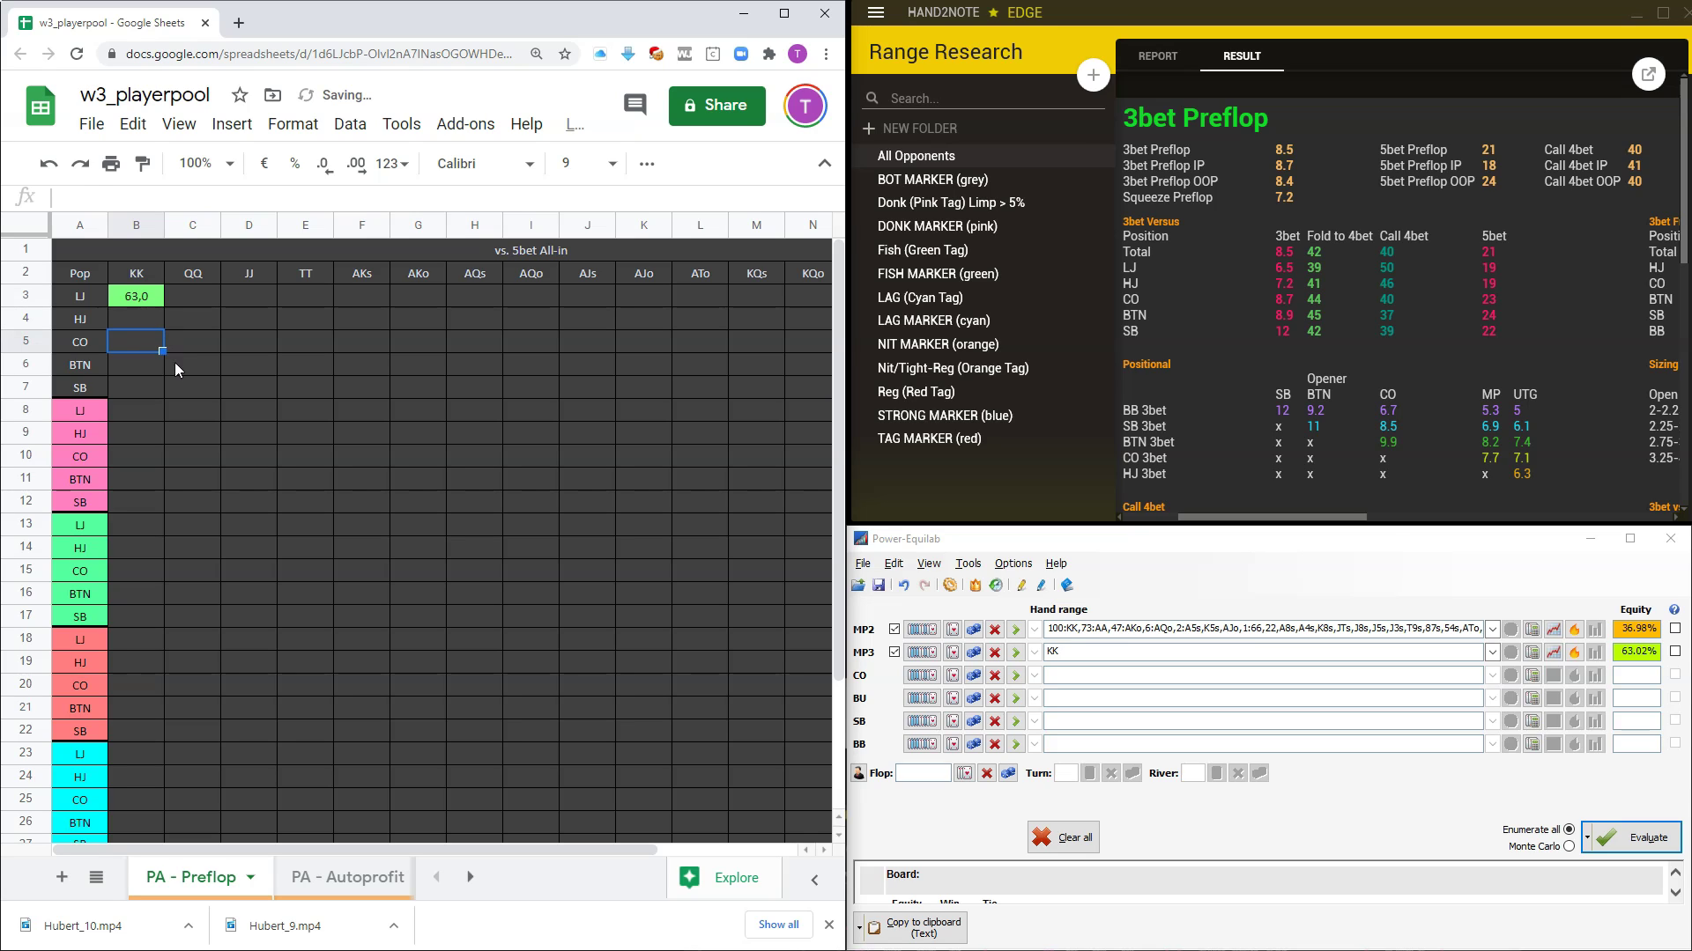
{"action": "double_click", "coordinate": [193, 294]}
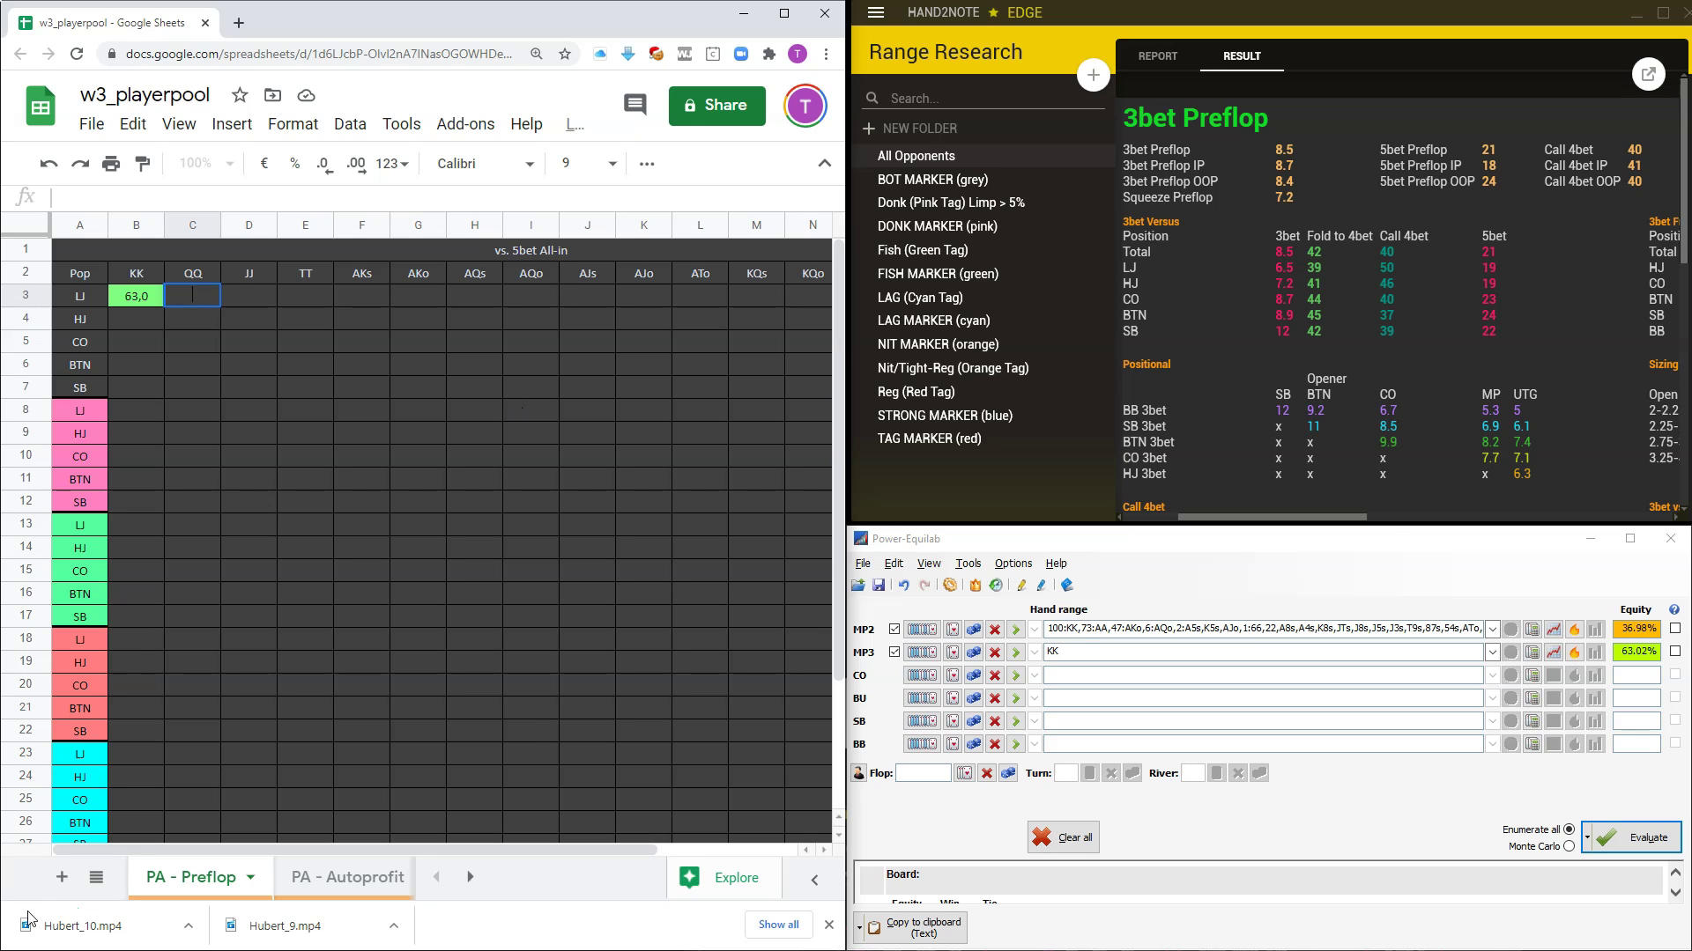
Evaluate QQ and enter its 47,07 equity under QQ, correcting the decimal separator to a comma.
{"action": "left_click", "coordinate": [1083, 651]}
{"action": "key", "text": "BackSpace"}
{"action": "key", "text": "BackSpace"}
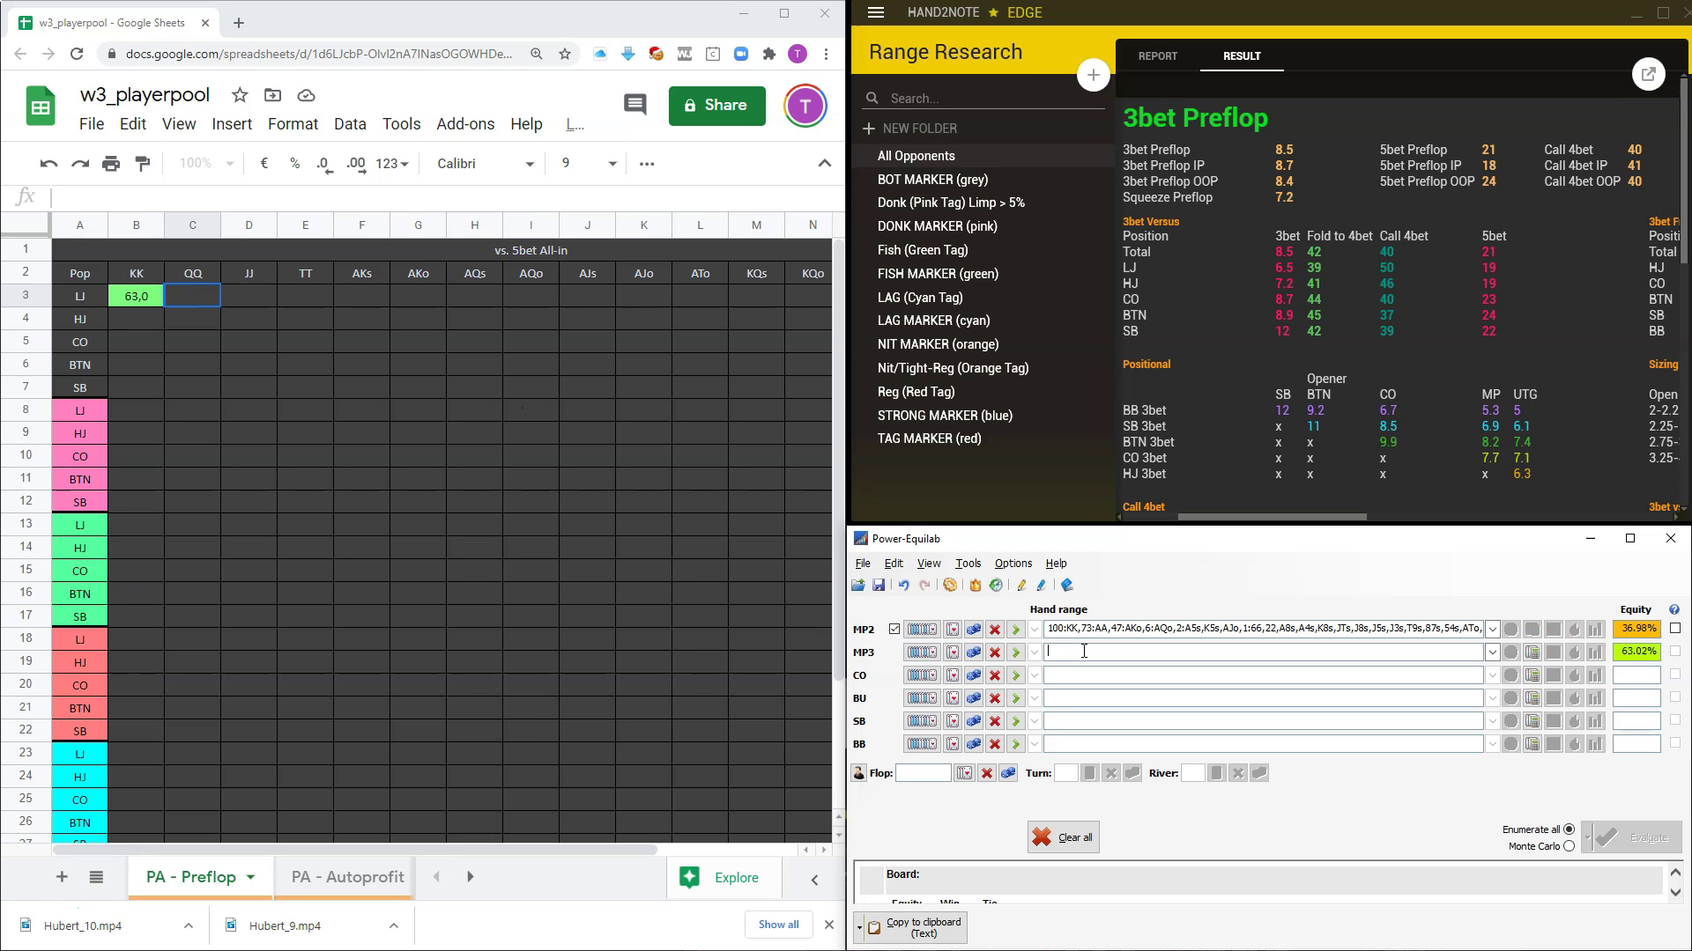
{"action": "type", "text": "QQ"}
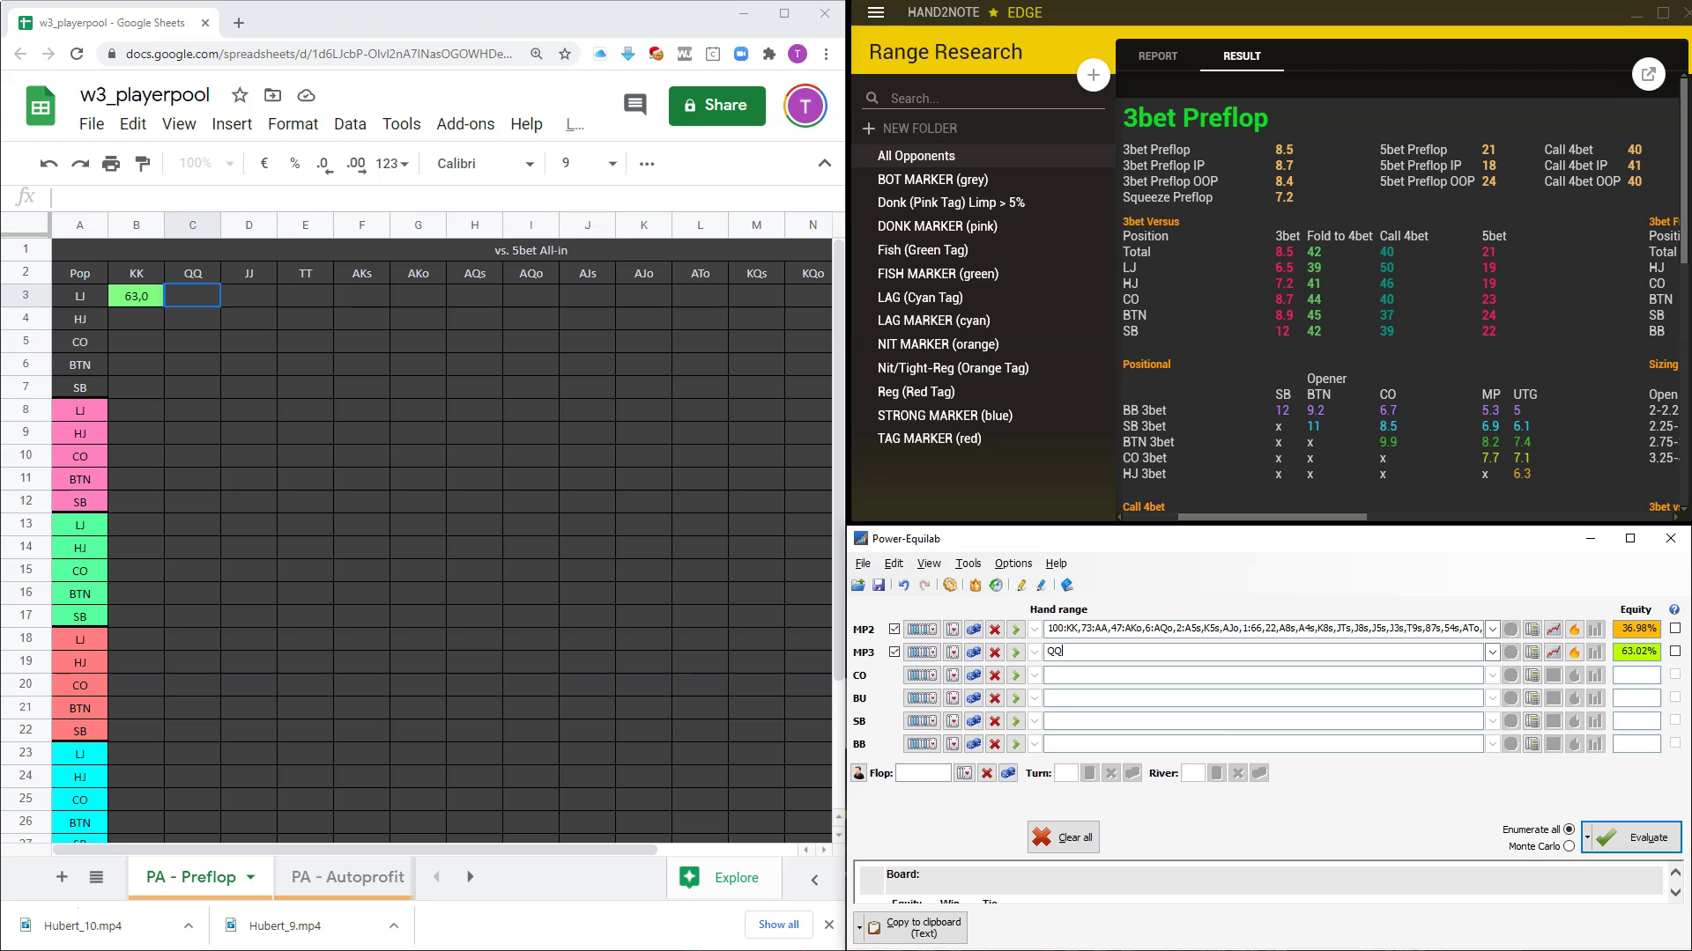
{"action": "left_click", "coordinate": [1632, 838]}
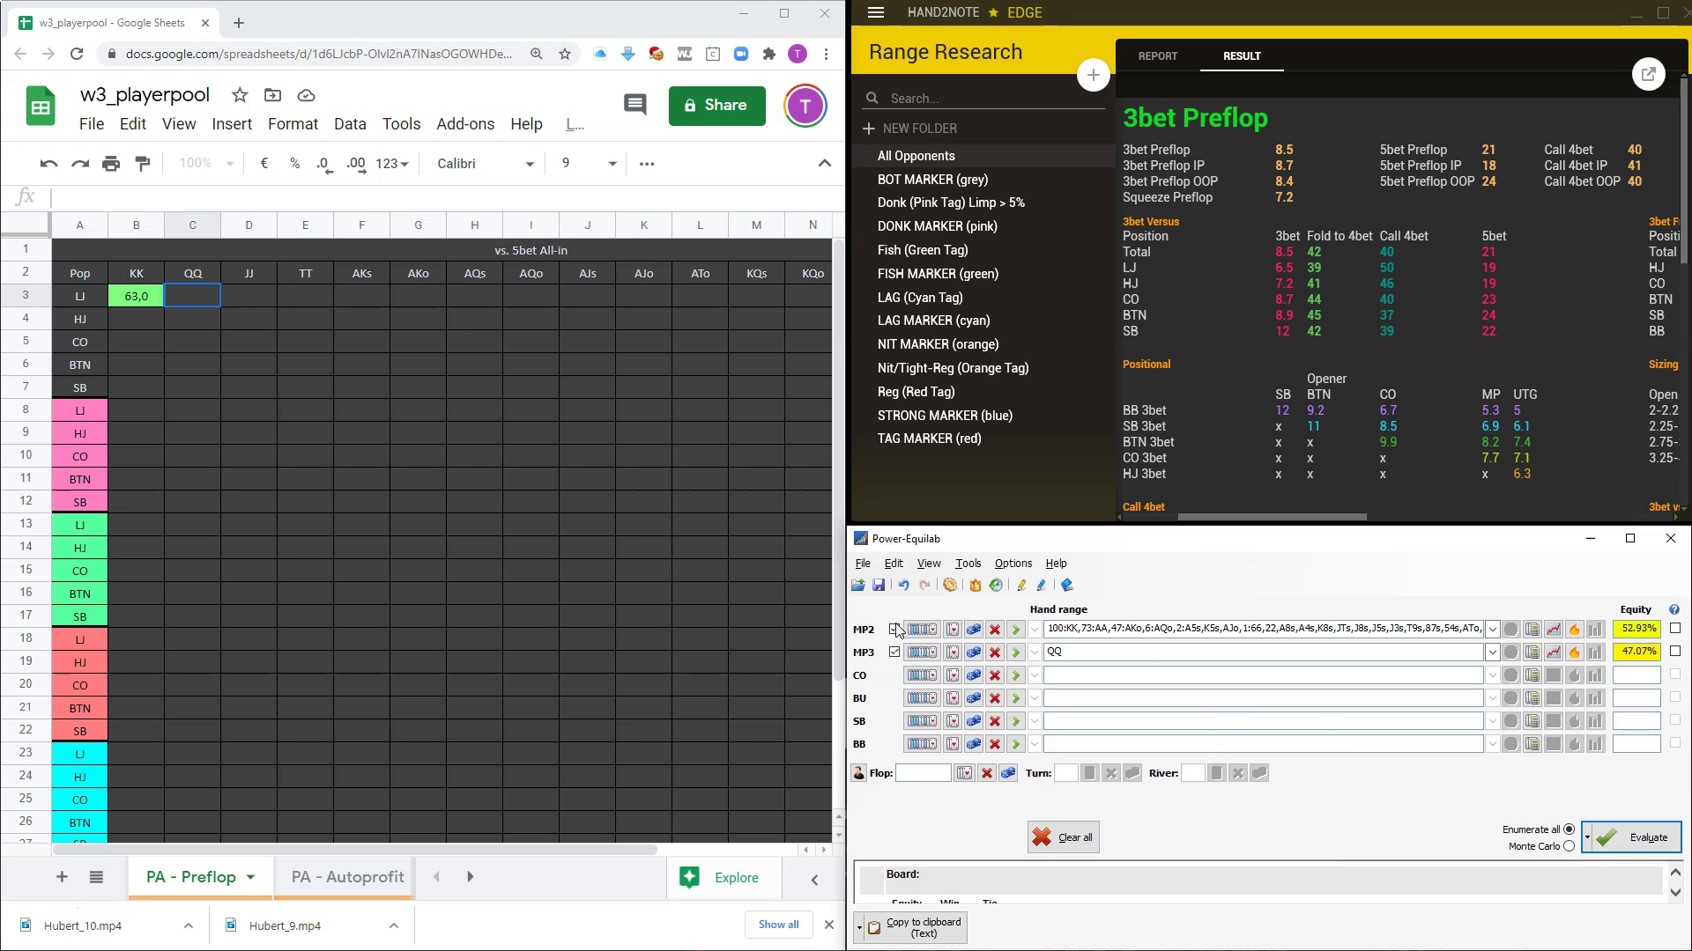
{"action": "left_click", "coordinate": [185, 300]}
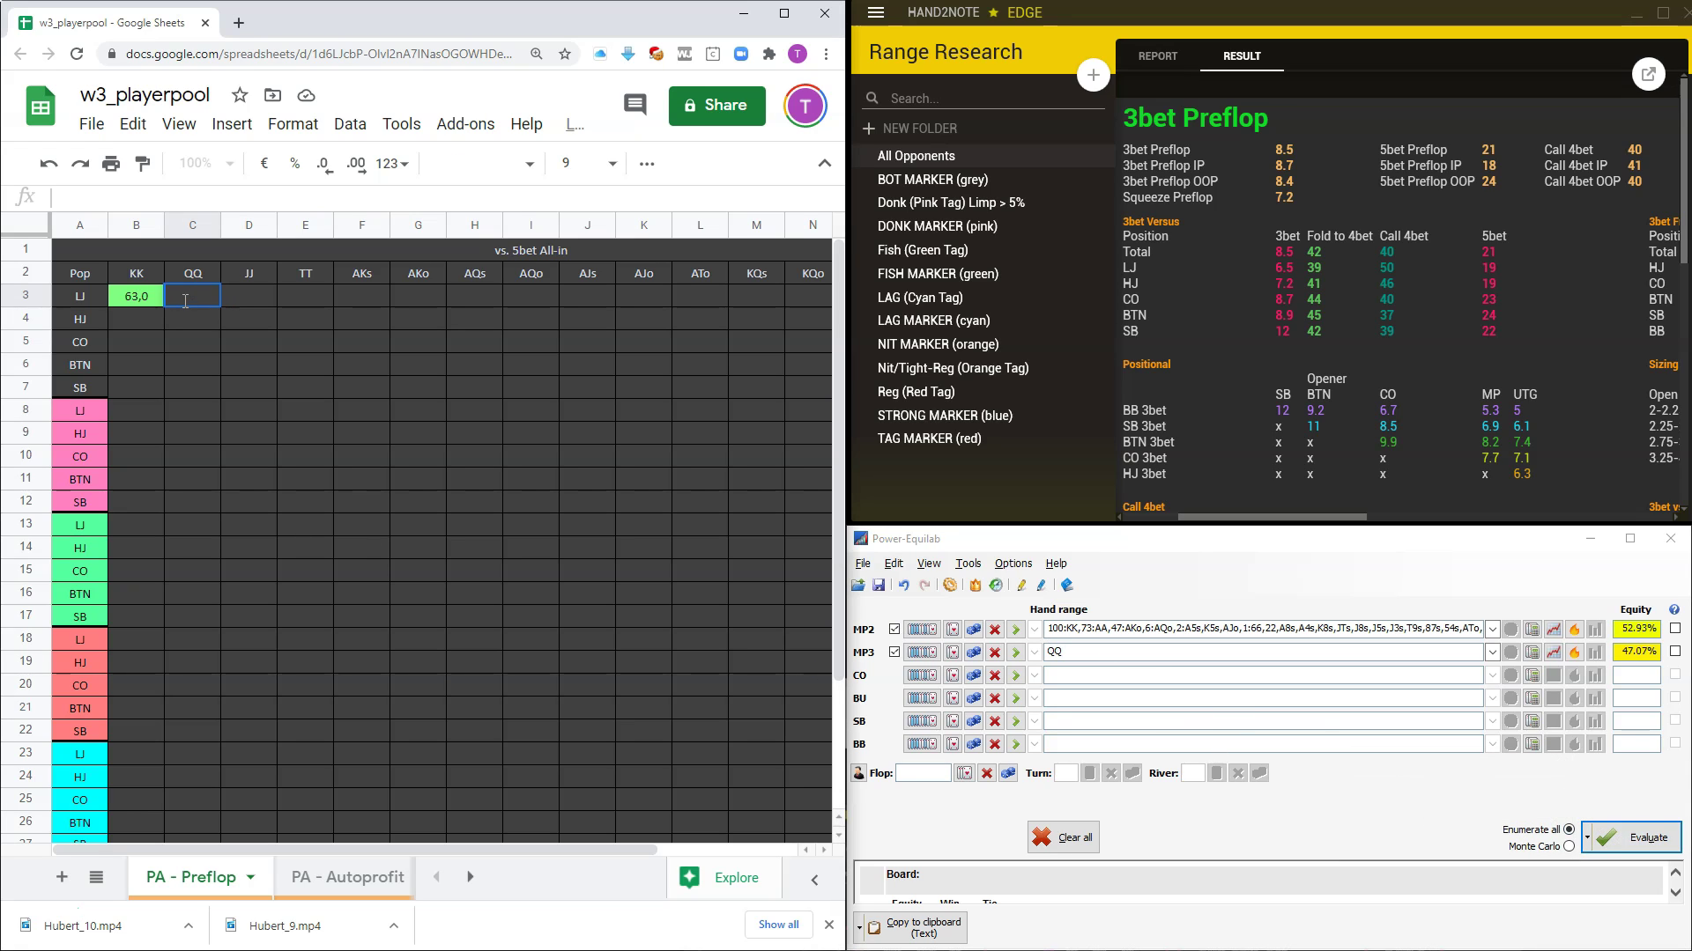
{"action": "type", "text": "47.07"}
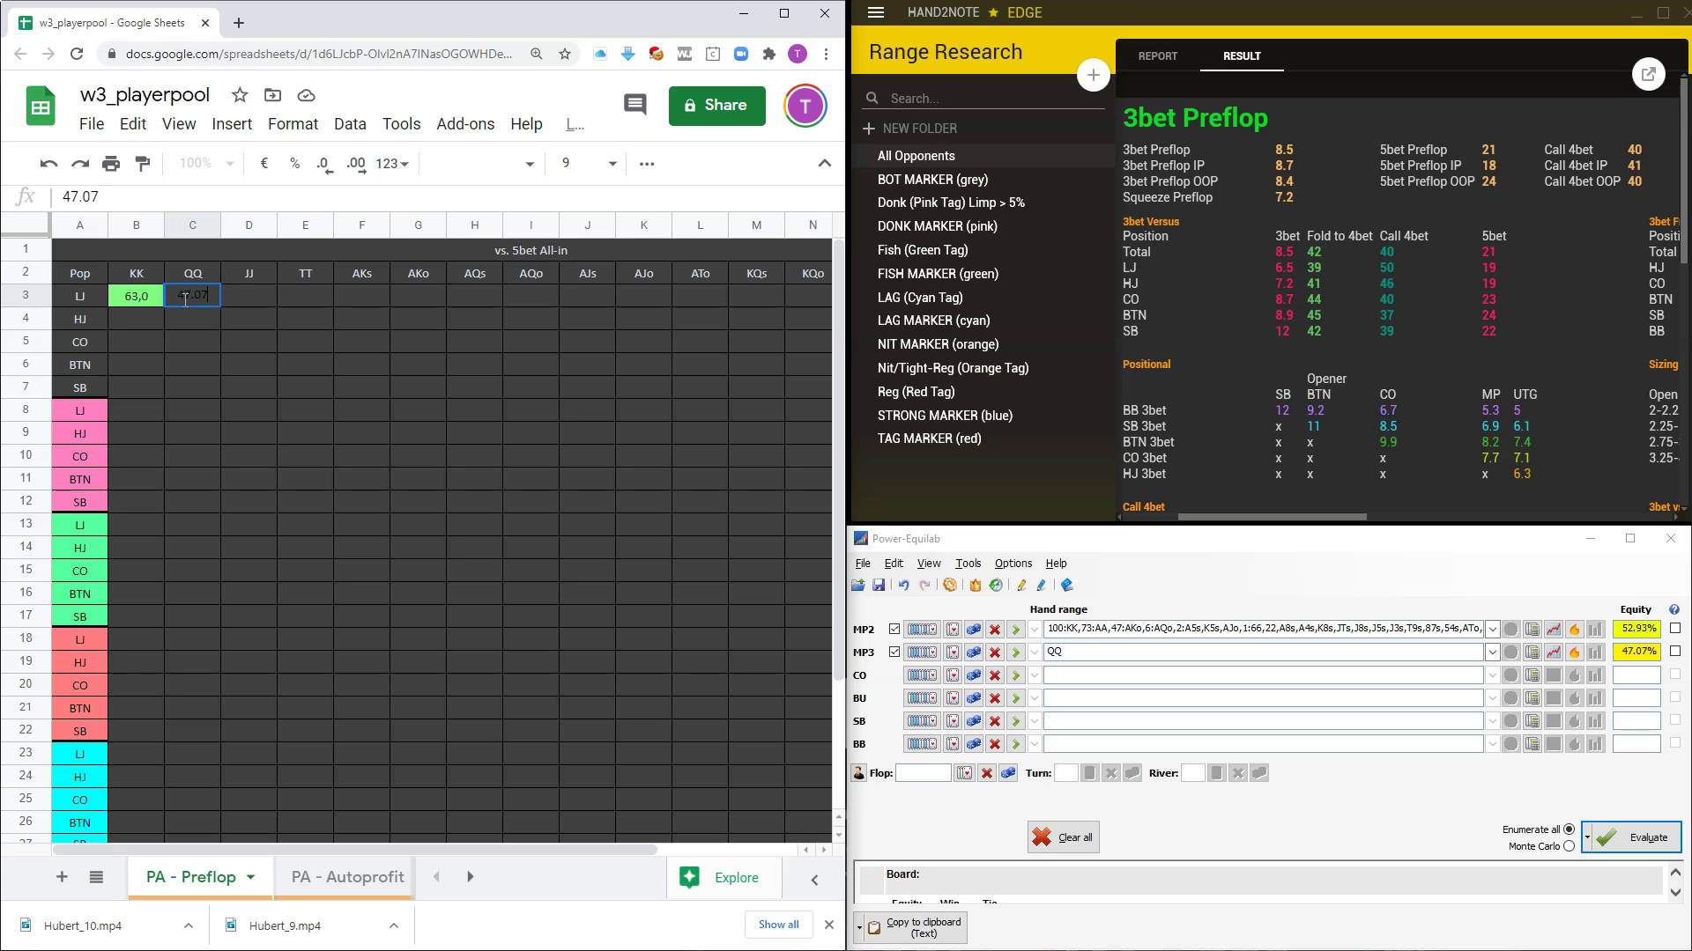
{"action": "key", "text": "Tab"}
{"action": "left_click", "coordinate": [204, 298]}
{"action": "double_click", "coordinate": [196, 298]}
{"action": "key", "text": "BackSpace"}
{"action": "type", "text": ",1"}
{"action": "left_click", "coordinate": [264, 389]}
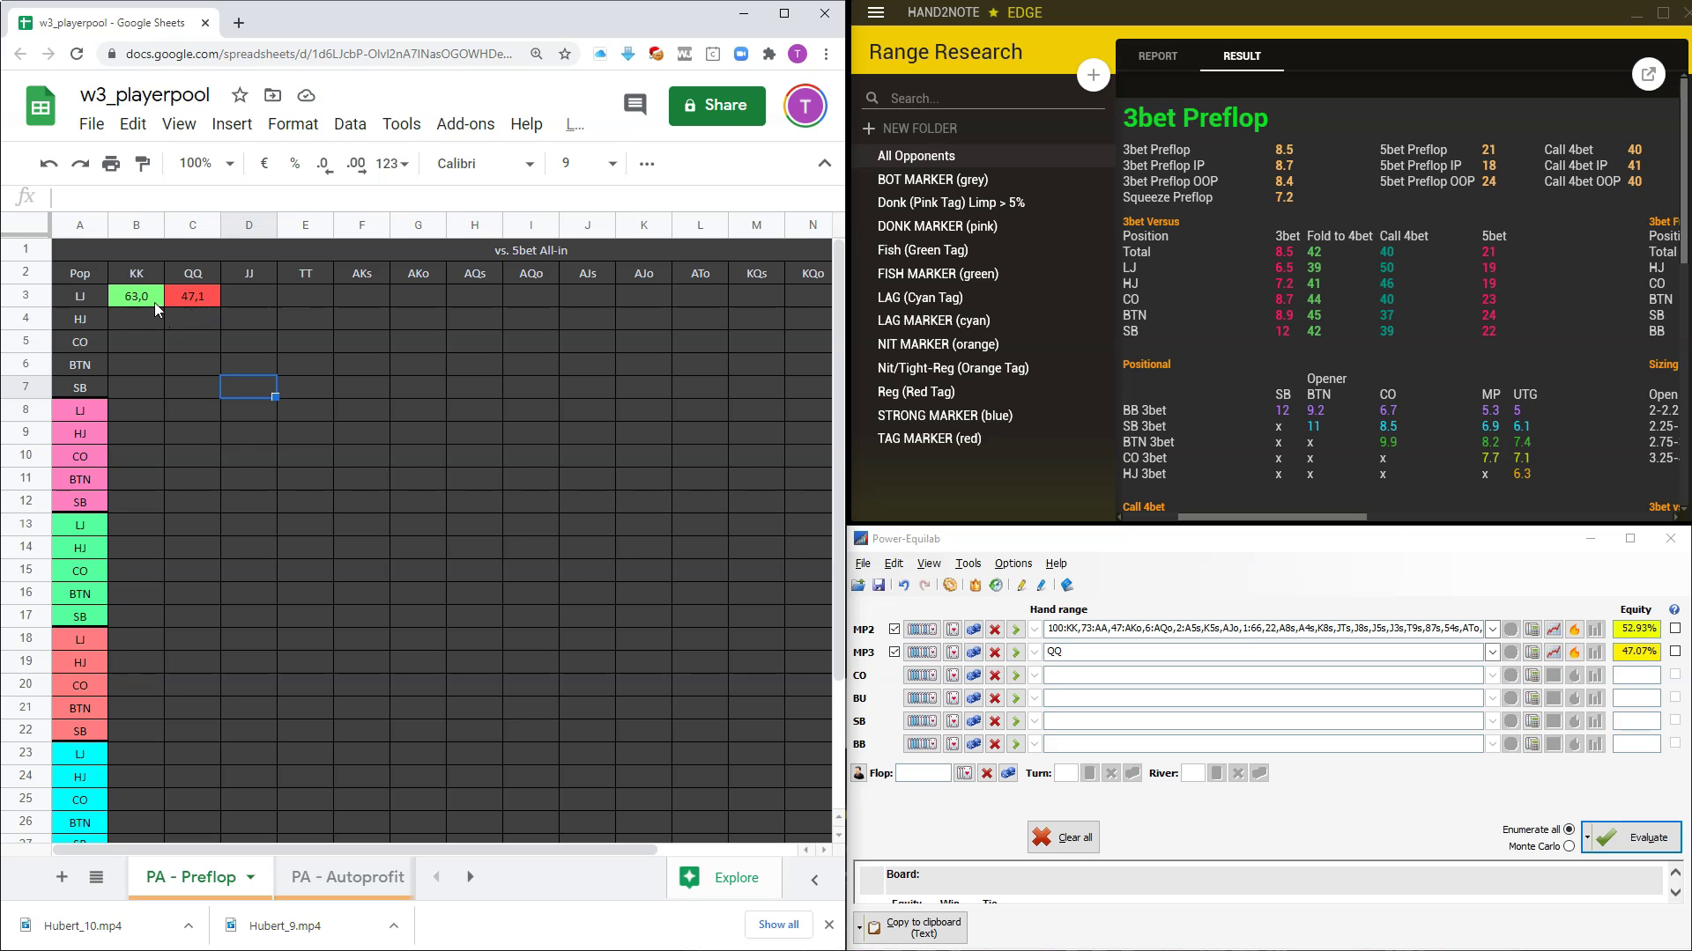
Evaluate JJ against the 5-bet range and enter 40,54 in the LJ cell under JJ.
{"action": "left_click", "coordinate": [1089, 657]}
{"action": "key", "text": "BackSpace"}
{"action": "key", "text": "BackSpace"}
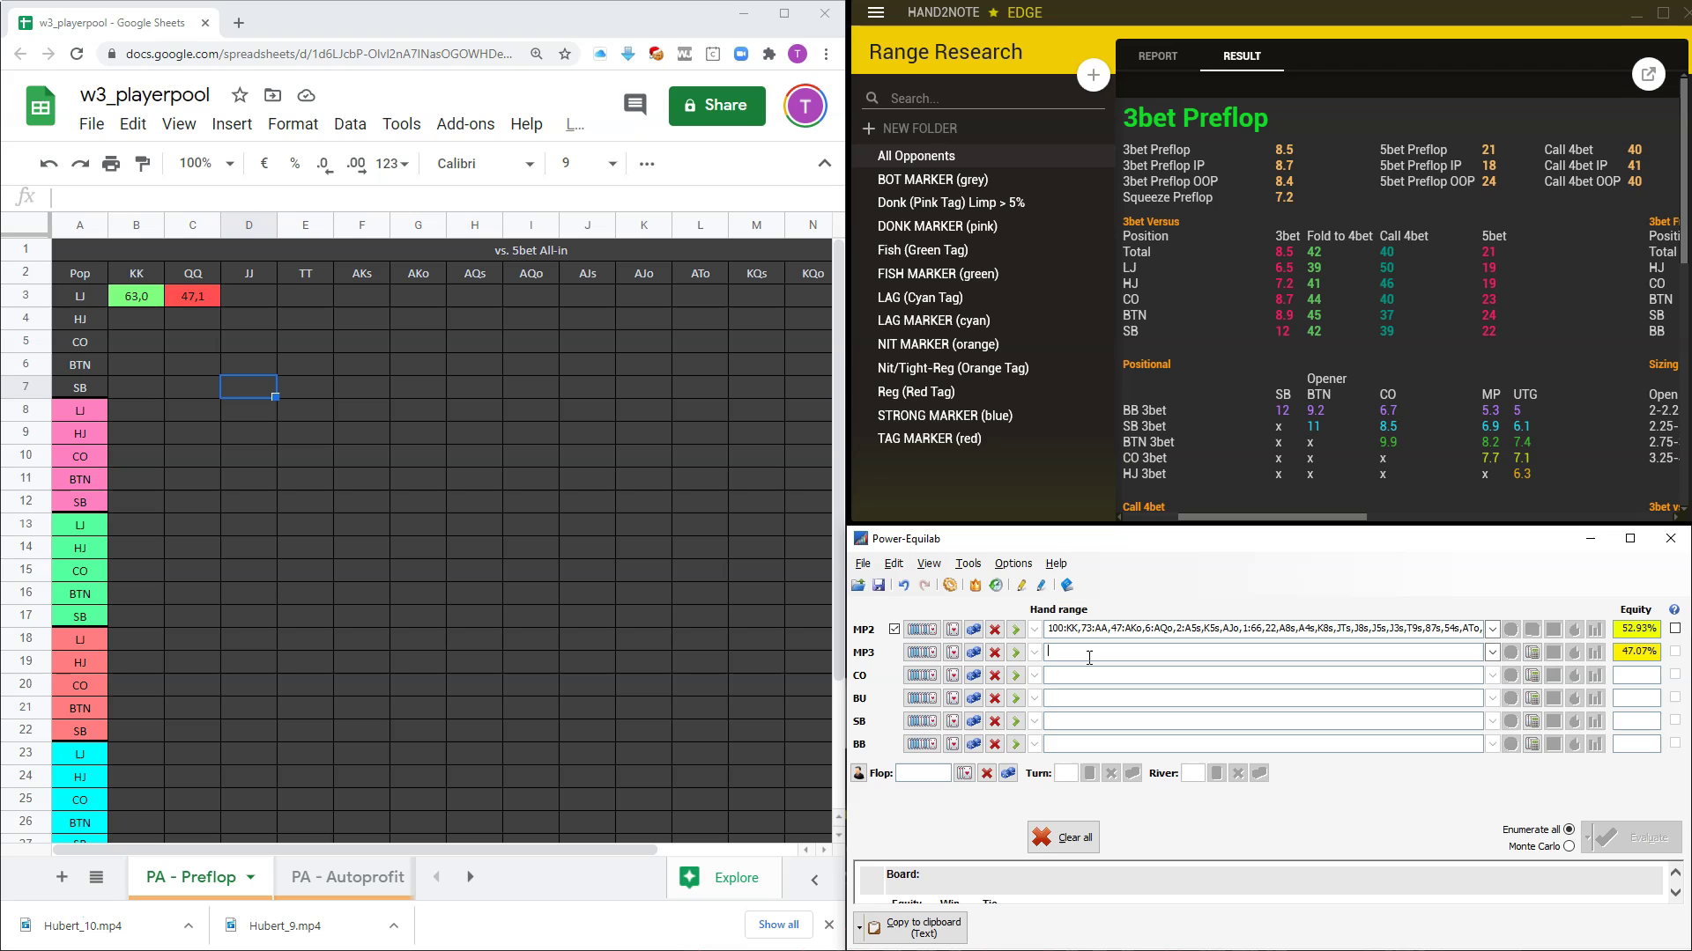
{"action": "type", "text": "JJ"}
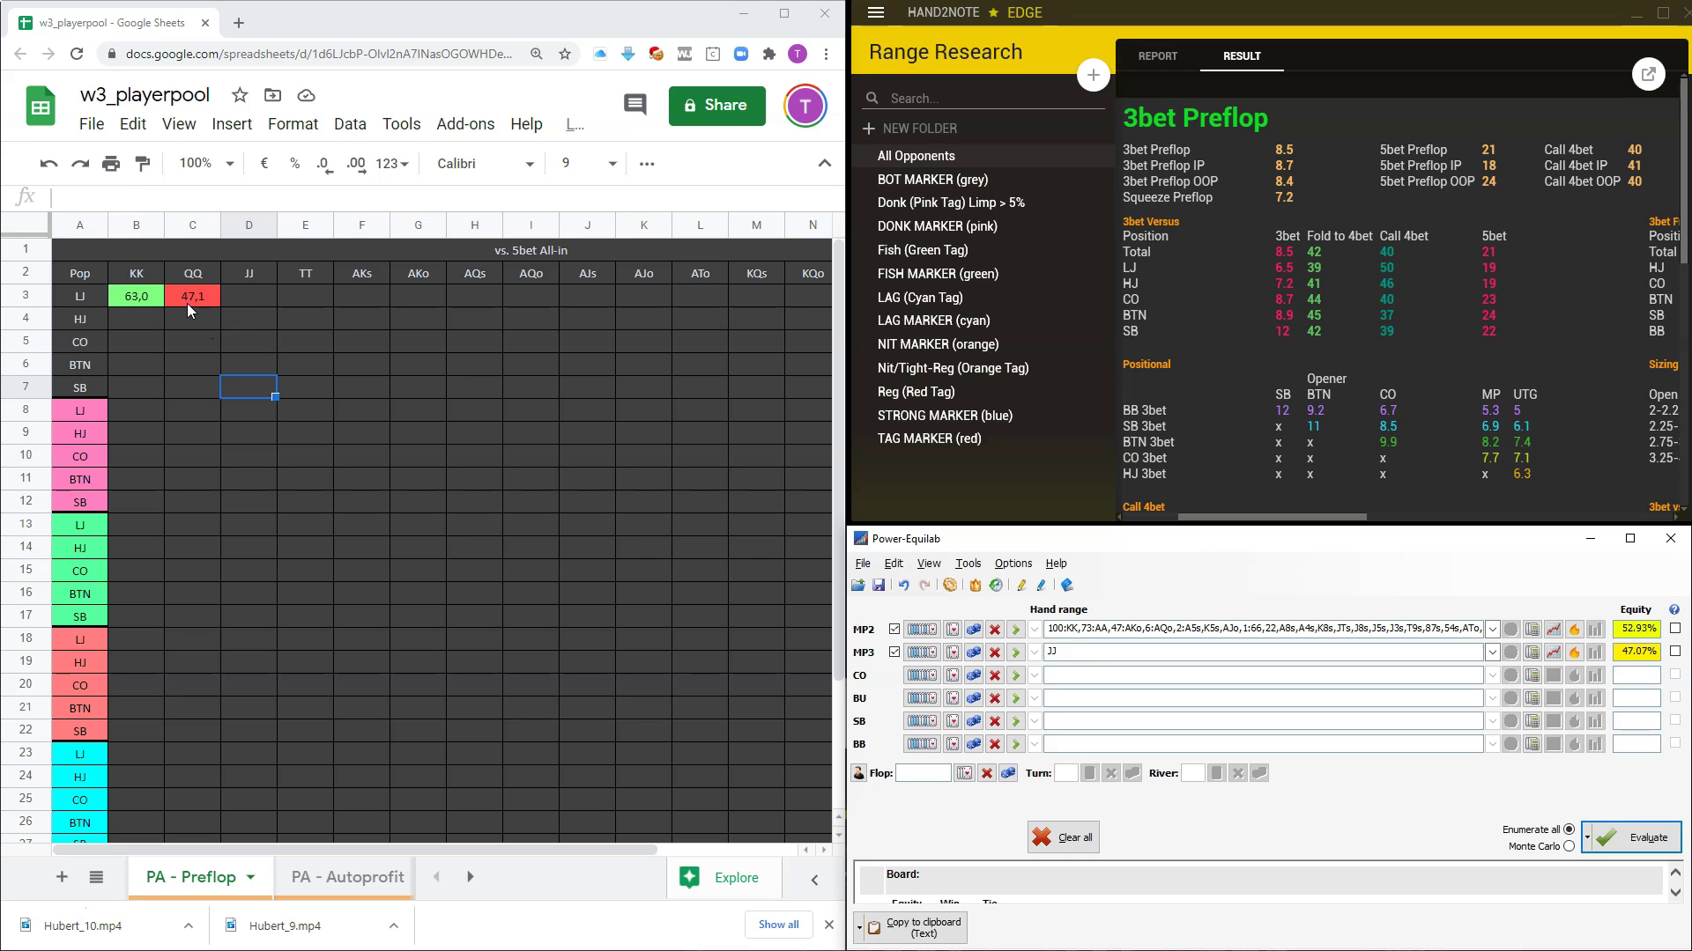
{"action": "left_click", "coordinate": [1625, 843]}
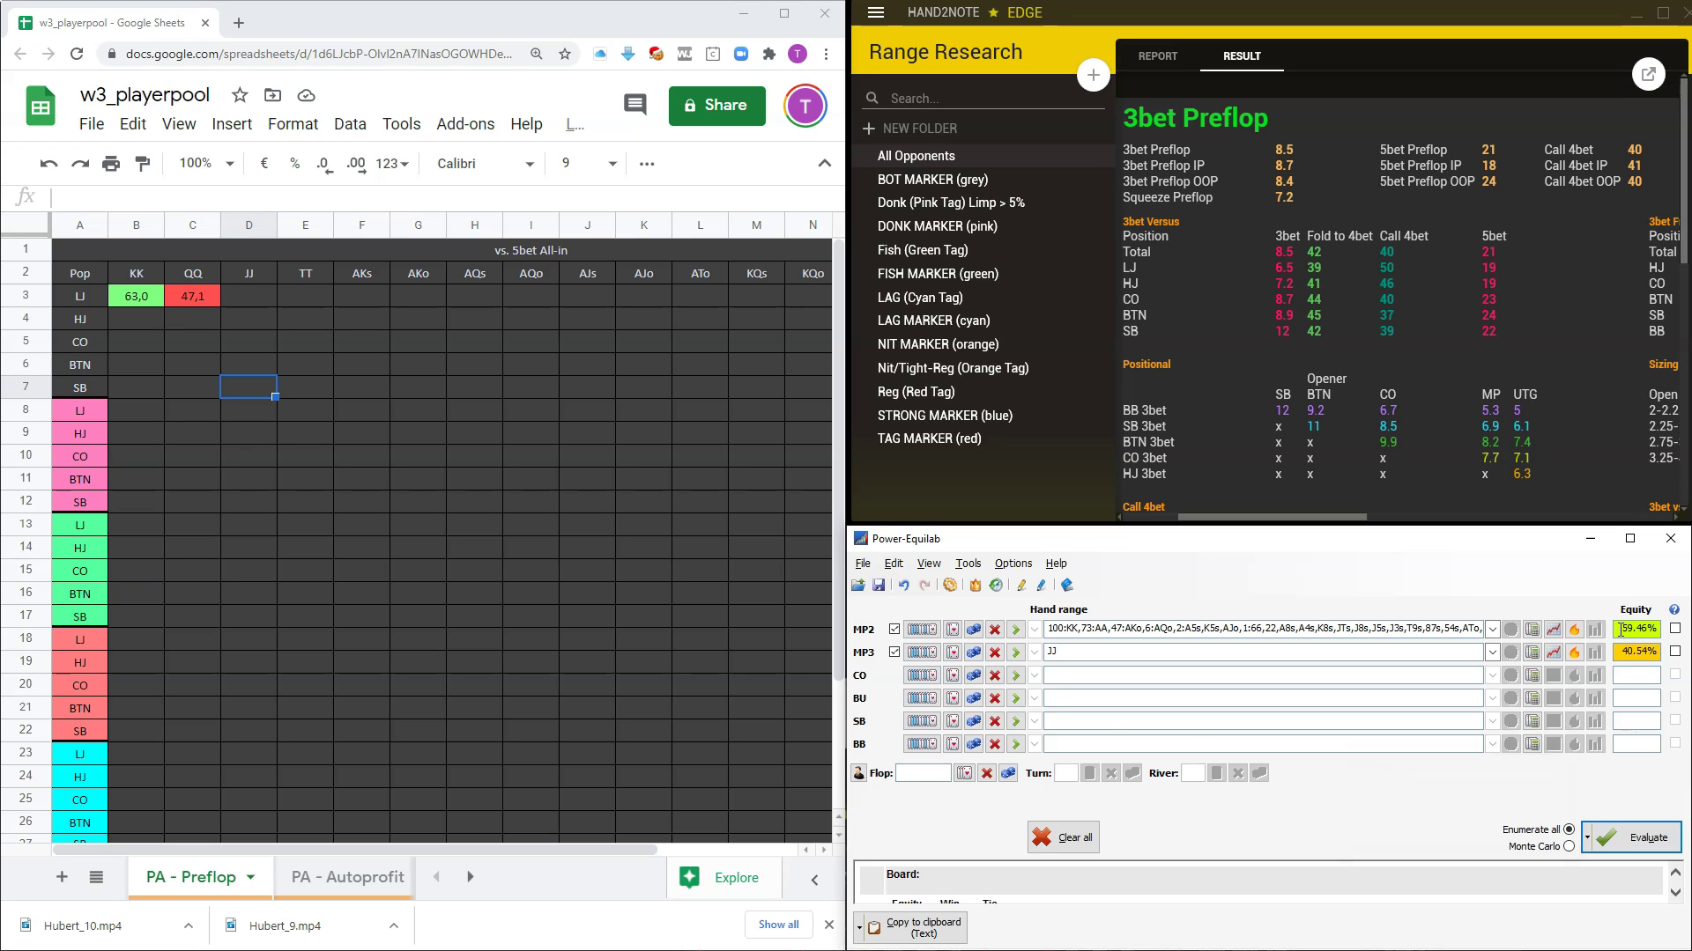
{"action": "left_click", "coordinate": [250, 298]}
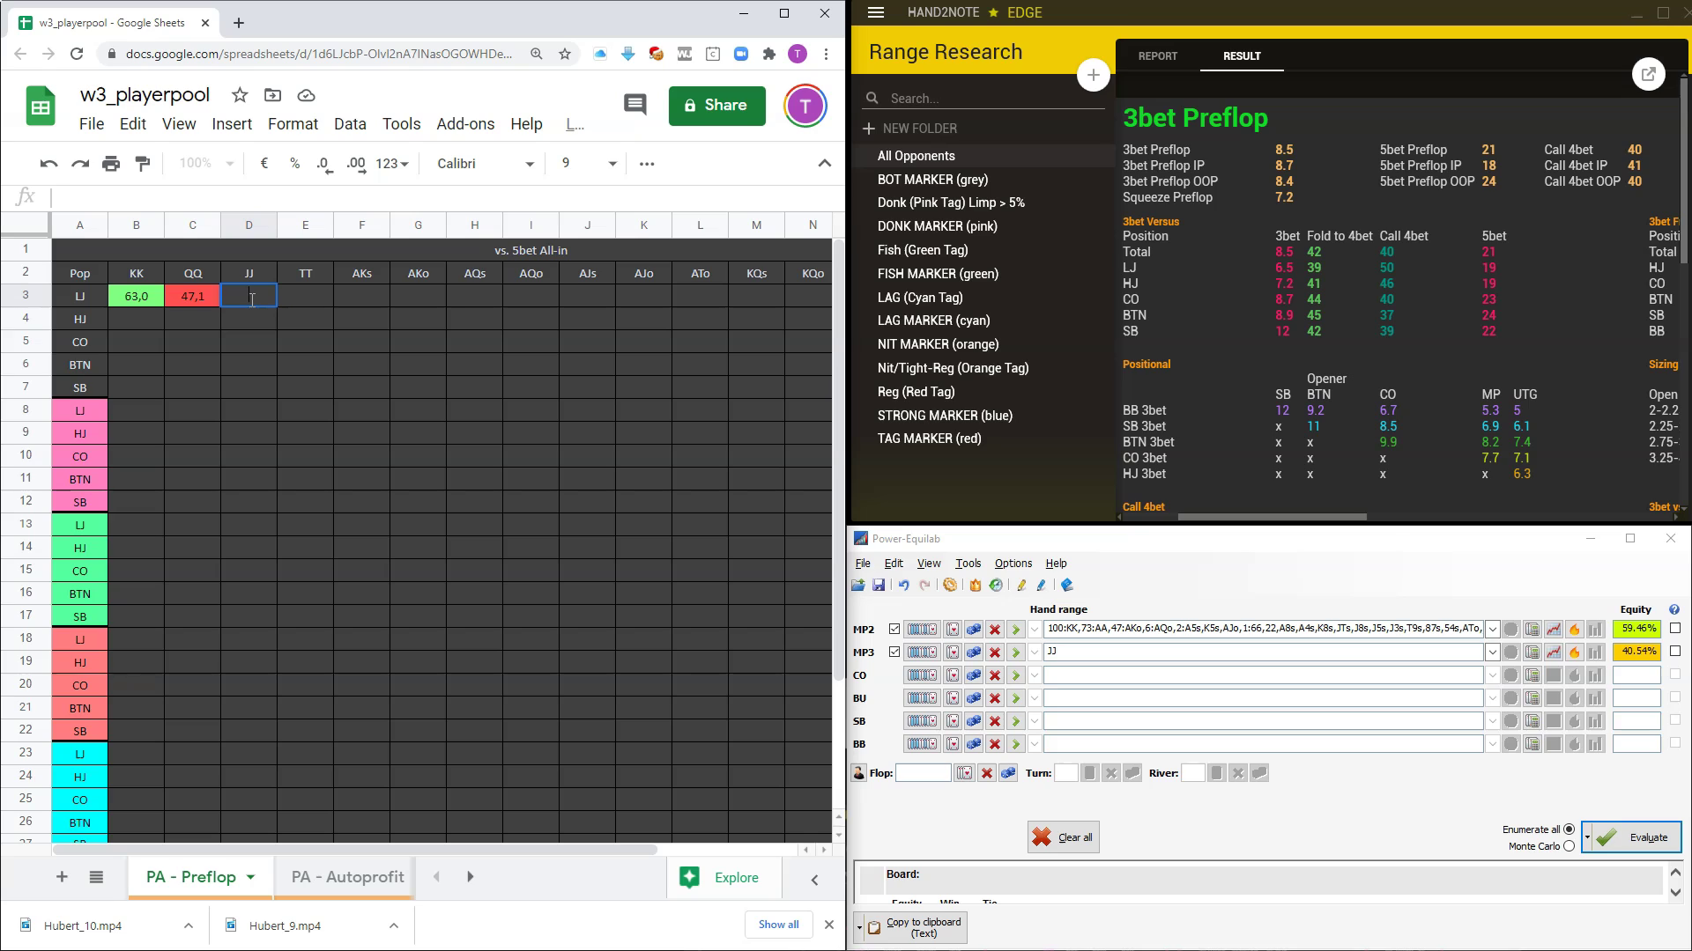
{"action": "type", "text": "40,54"}
{"action": "left_click", "coordinate": [318, 396]}
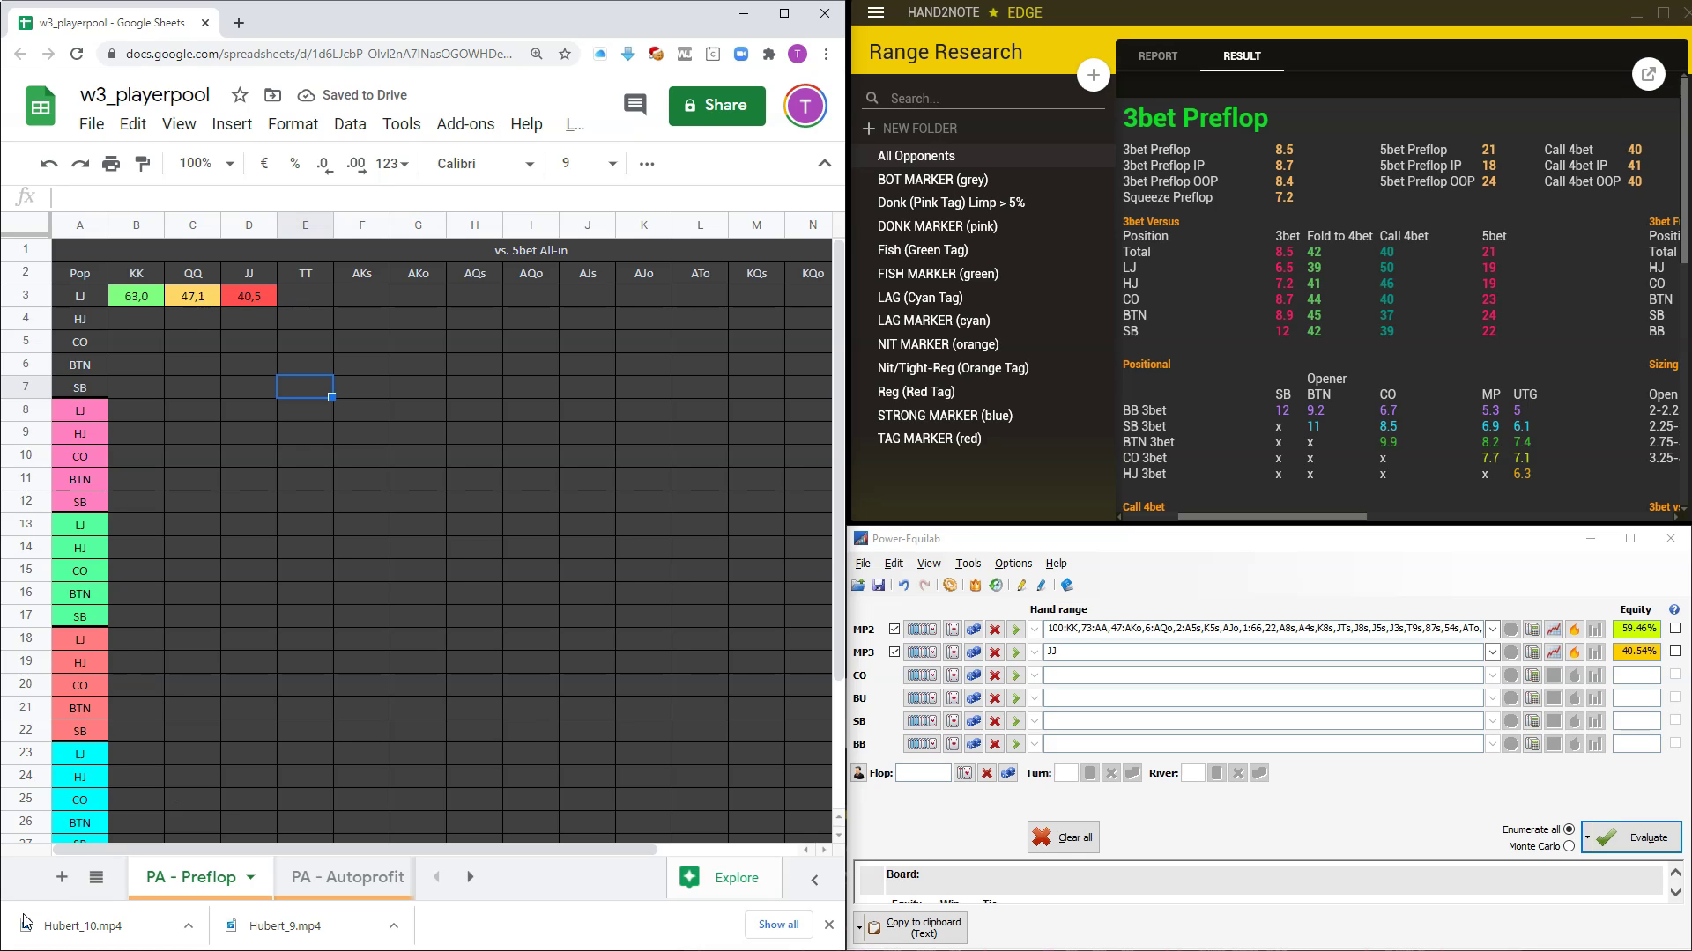
Evaluate TT against the 5-bet range and enter 37,4 in cell E3.
{"action": "double_click", "coordinate": [1052, 652]}
{"action": "type", "text": "TT"}
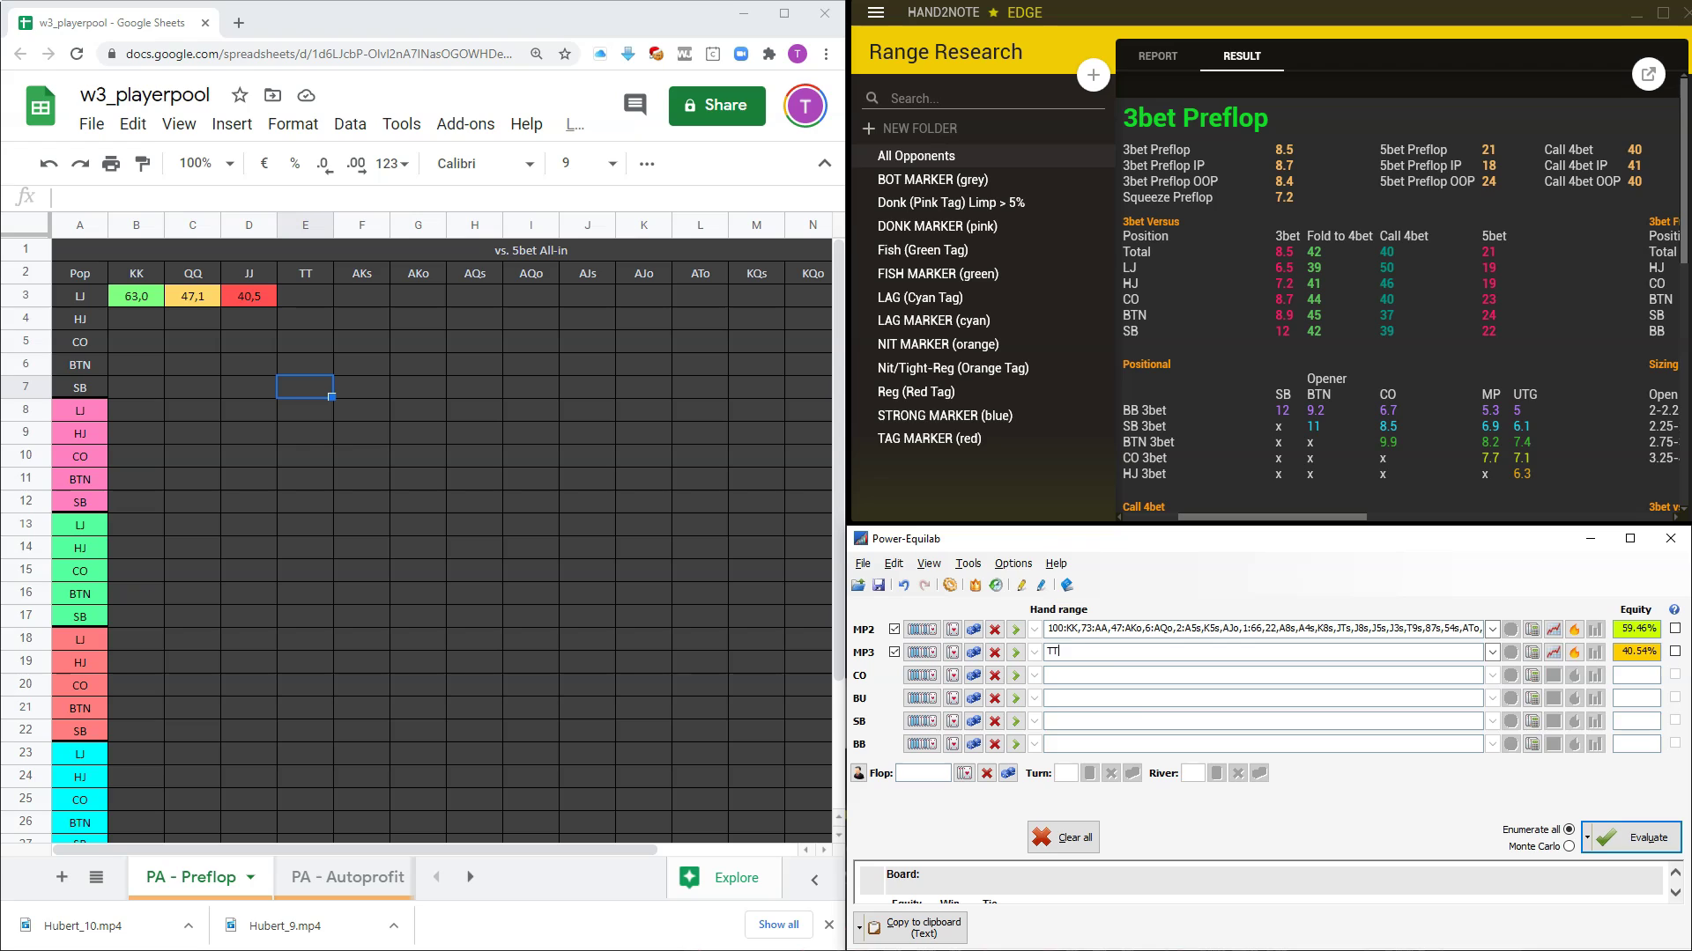
{"action": "left_click", "coordinate": [1644, 837]}
{"action": "double_click", "coordinate": [305, 291]}
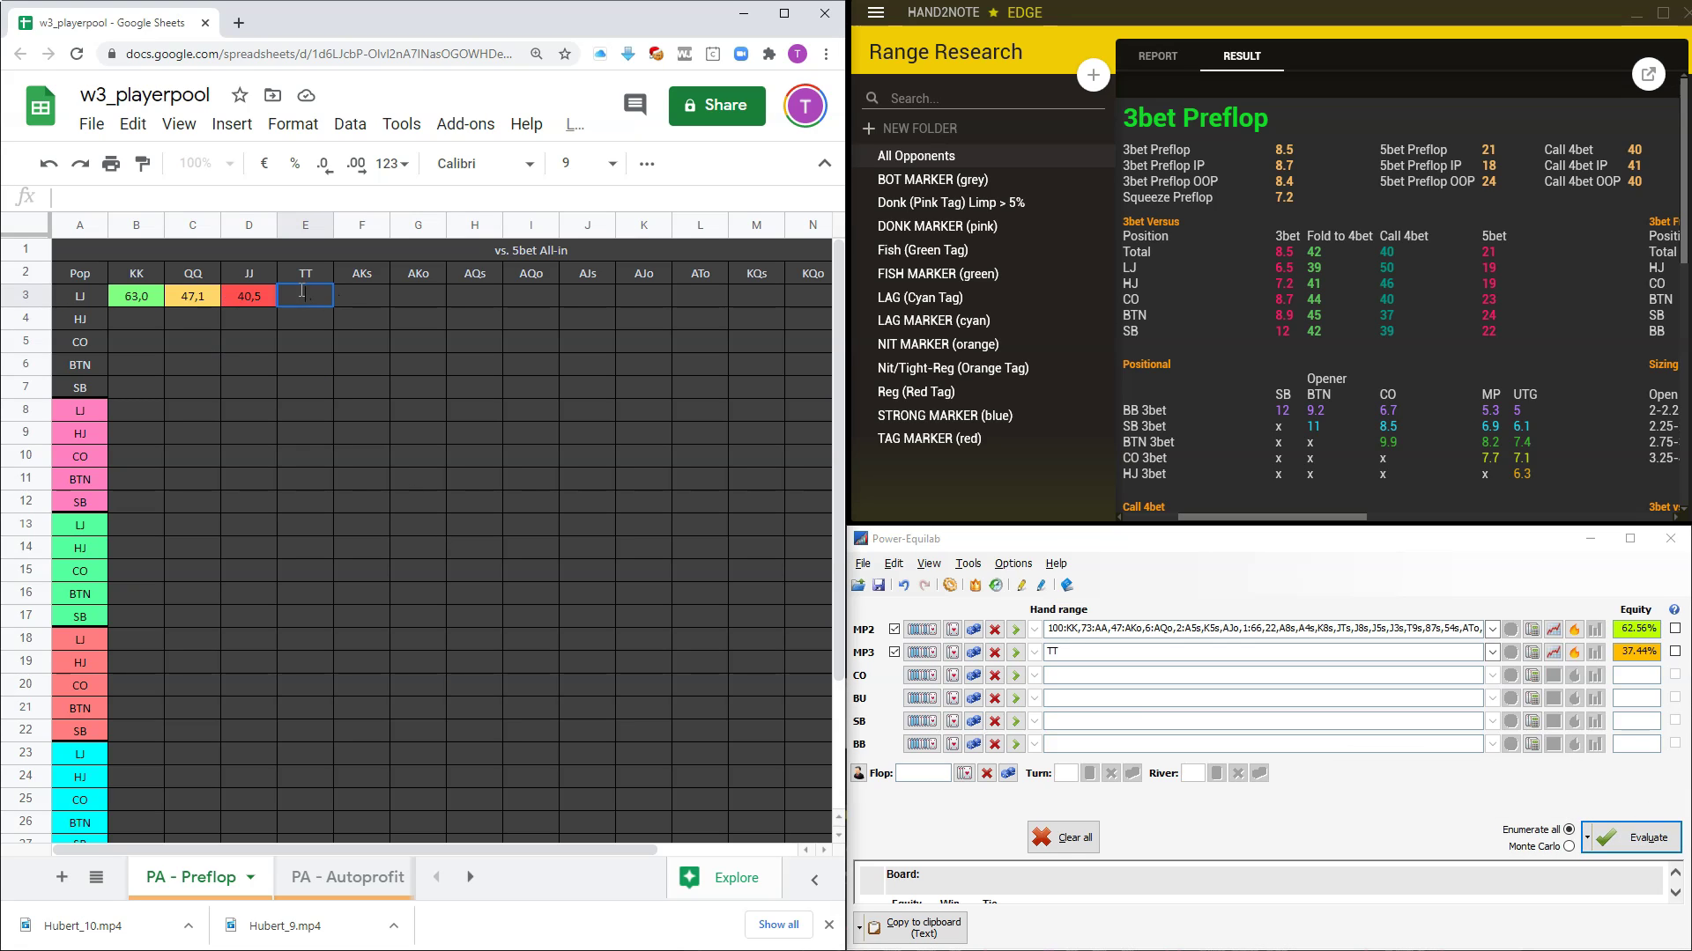
{"action": "type", "text": "37"}
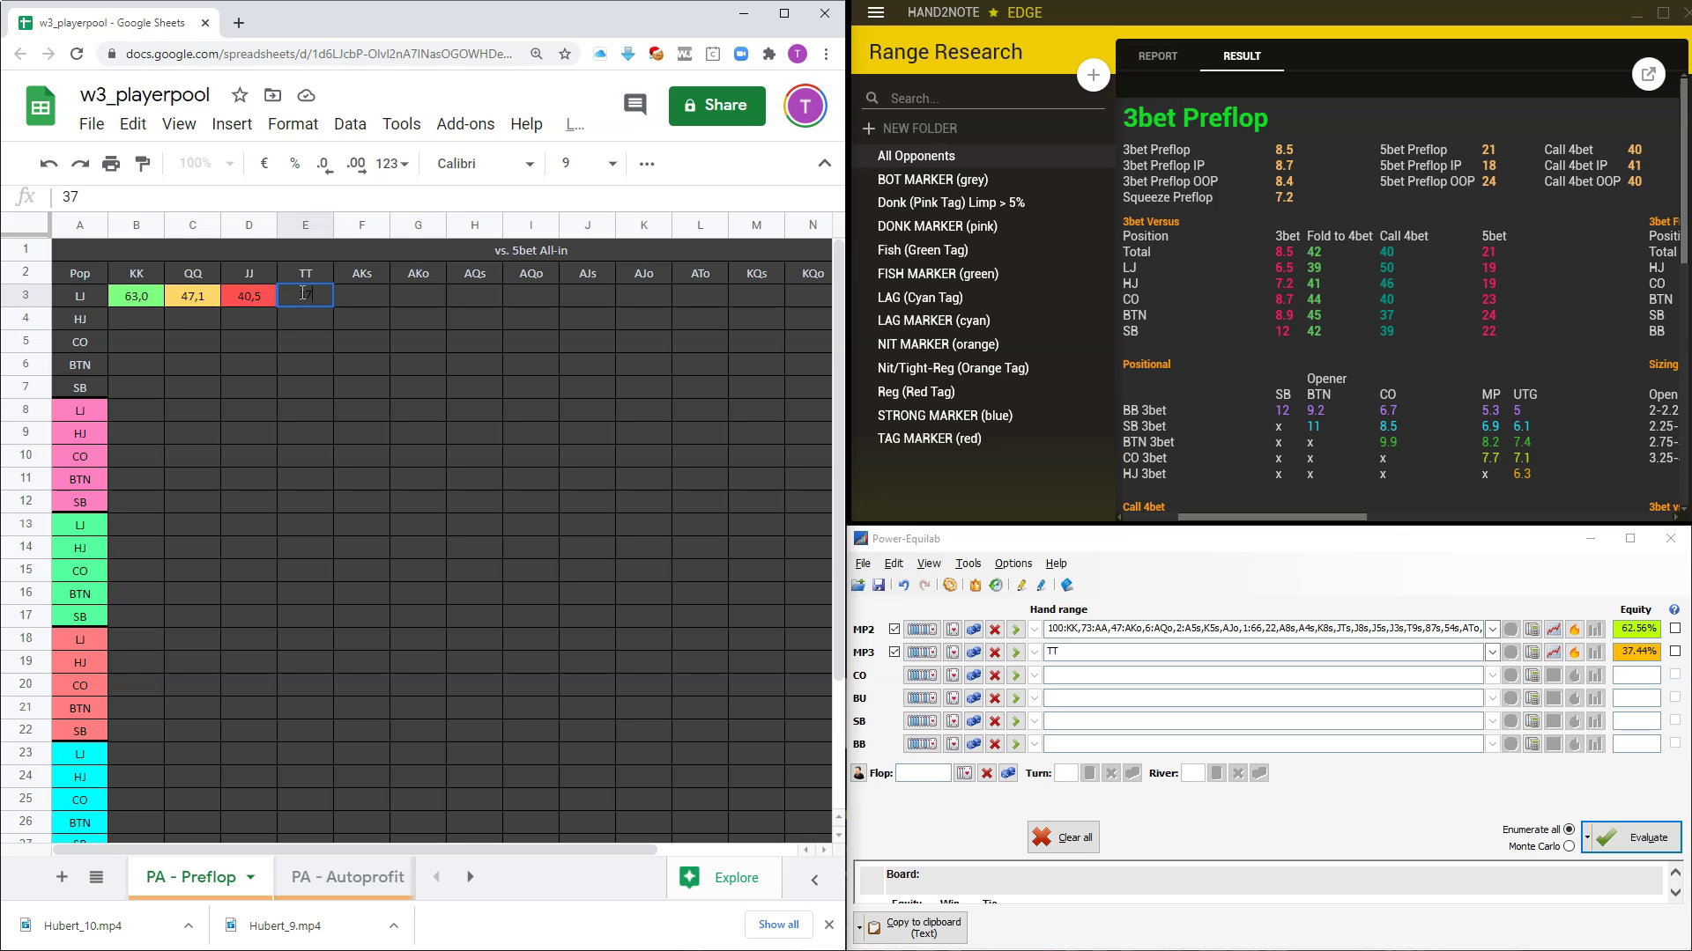
{"action": "type", "text": ",44"}
{"action": "left_click", "coordinate": [361, 388]}
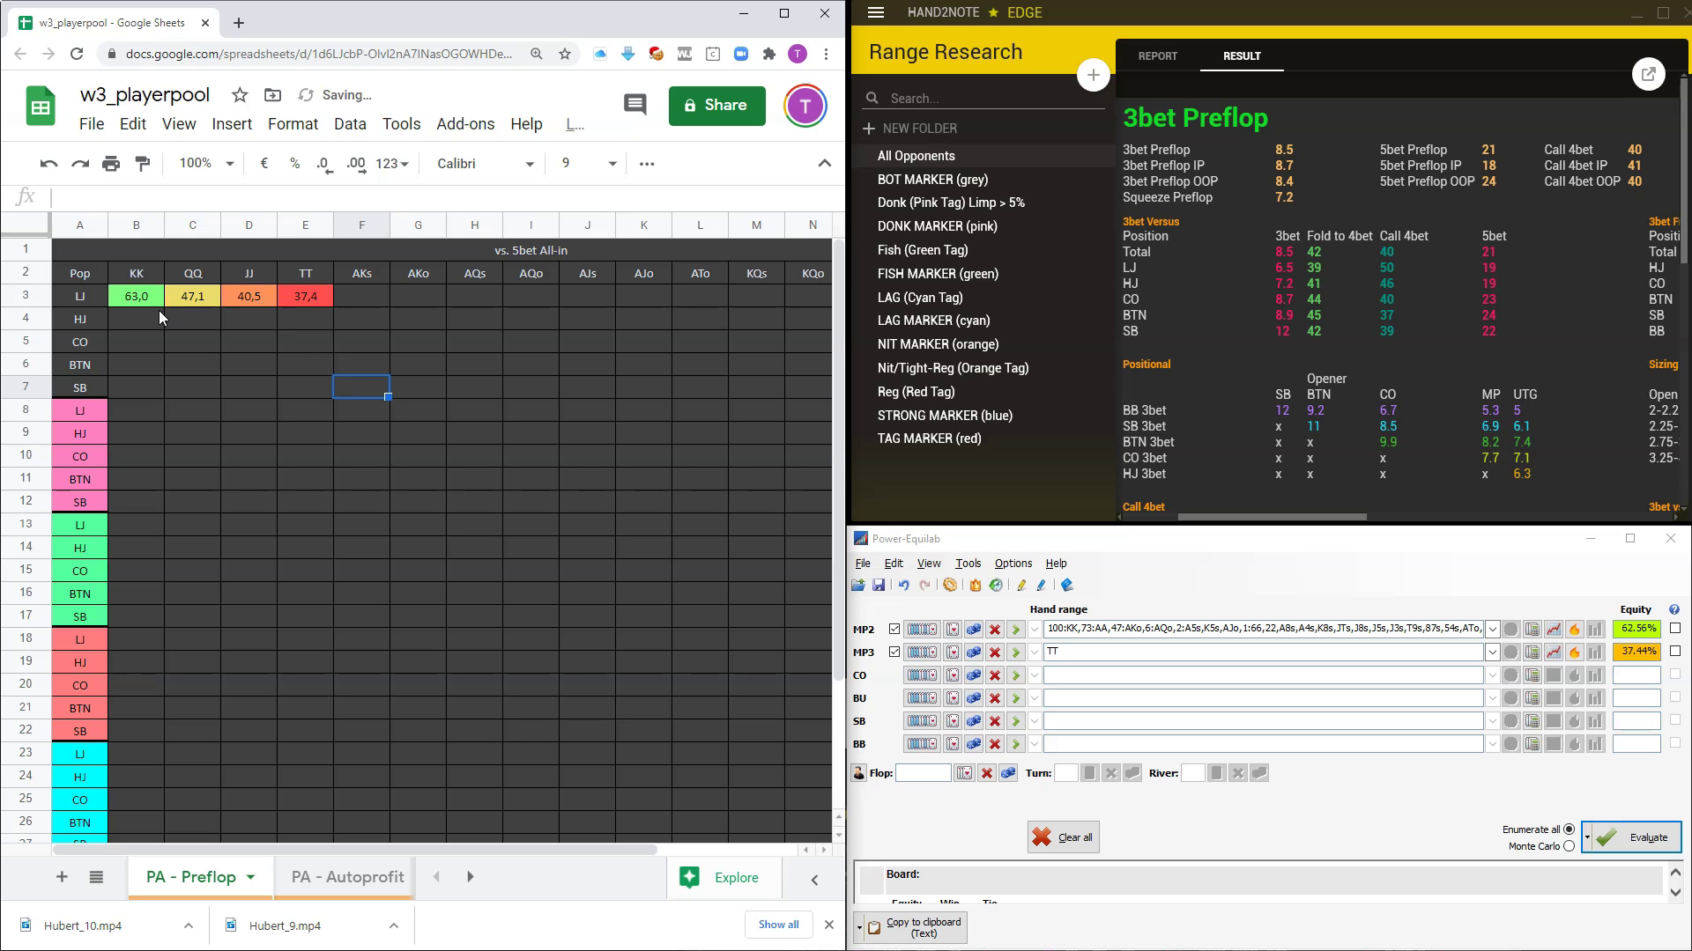
Evaluate AKs and enter its 45,6 equity in cell F3.
{"action": "left_click", "coordinate": [358, 296]}
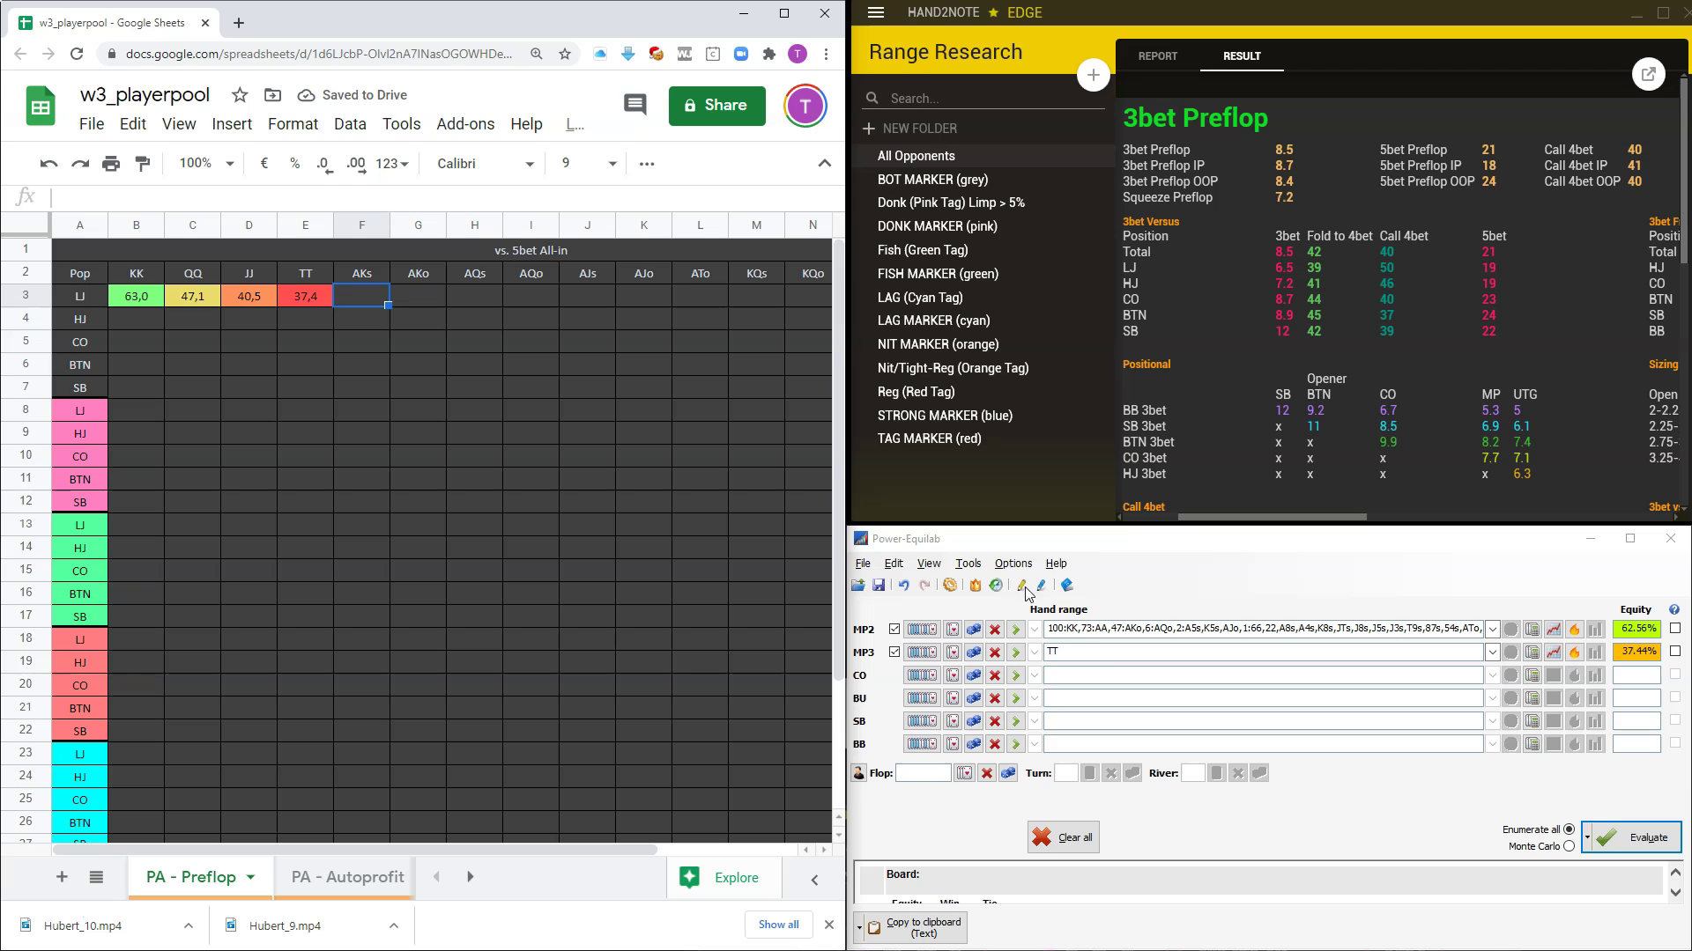
{"action": "left_click", "coordinate": [1102, 653]}
{"action": "type", "text": "AKs"}
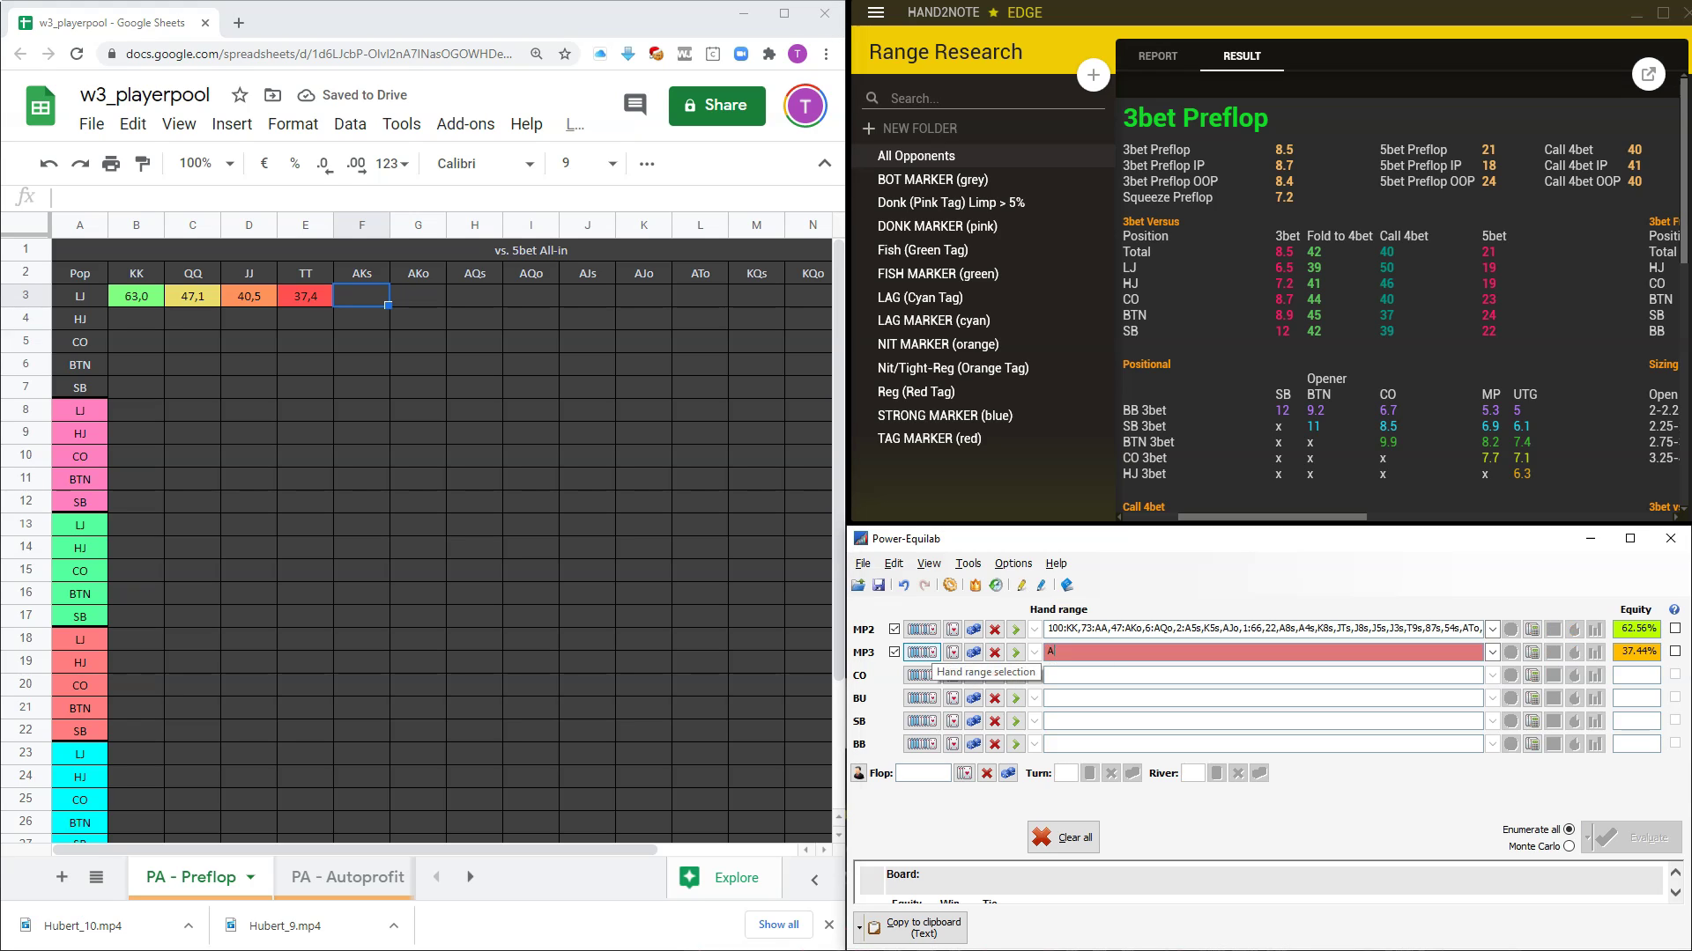
{"action": "left_click", "coordinate": [1618, 843]}
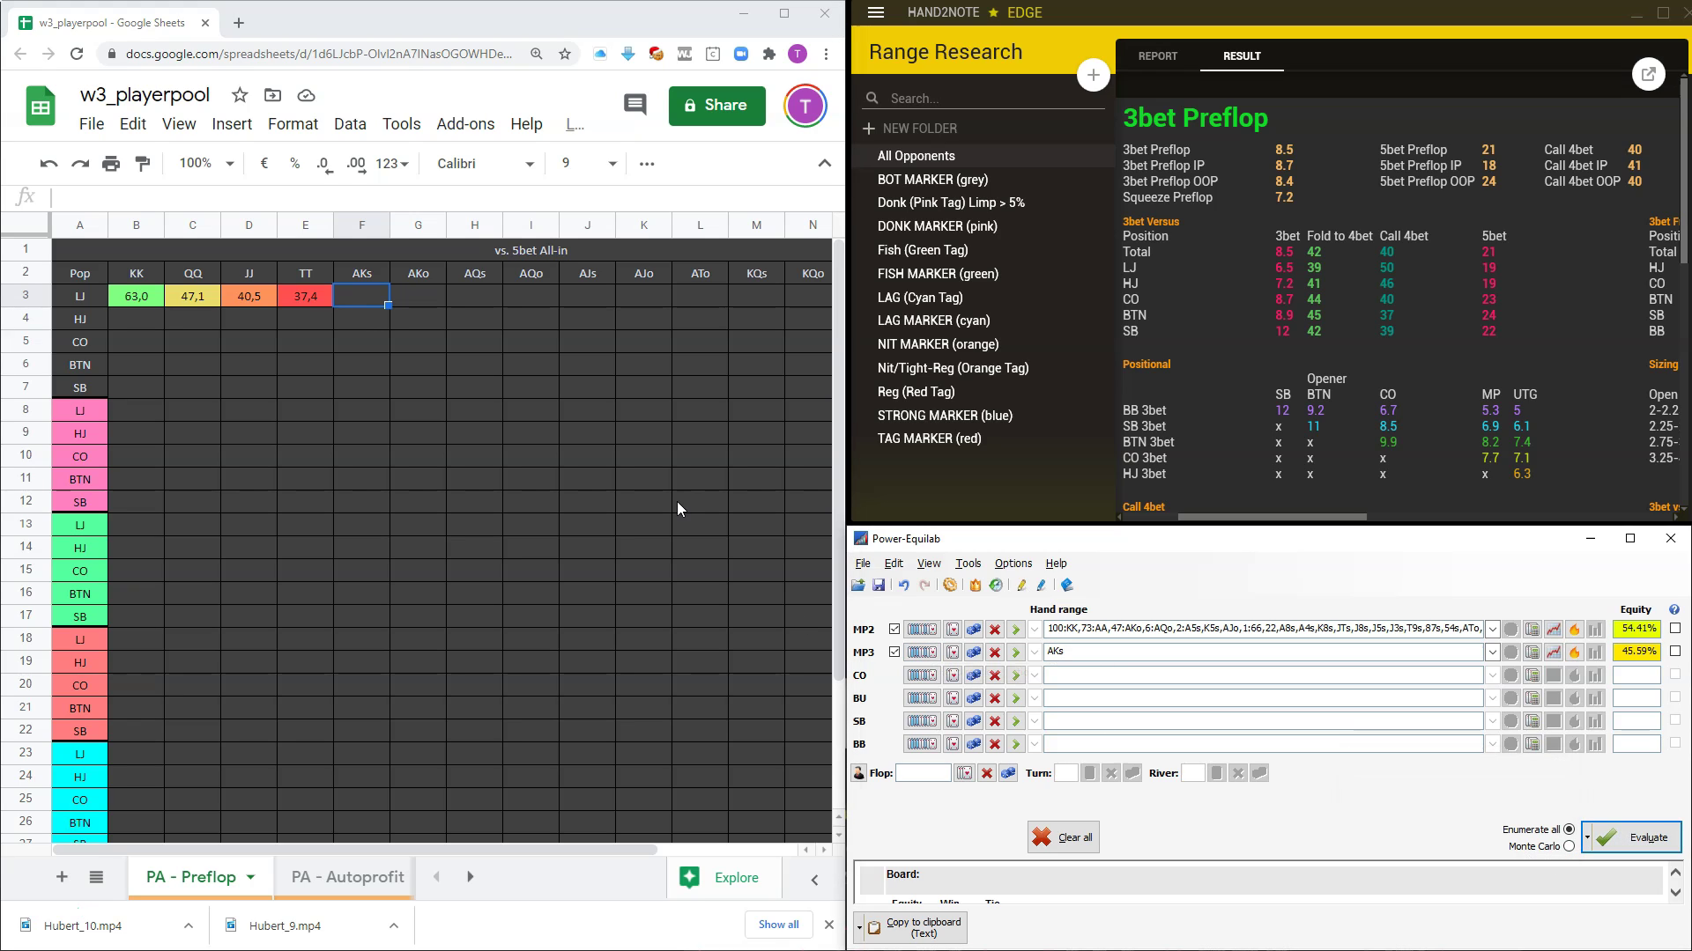
{"action": "double_click", "coordinate": [359, 296]}
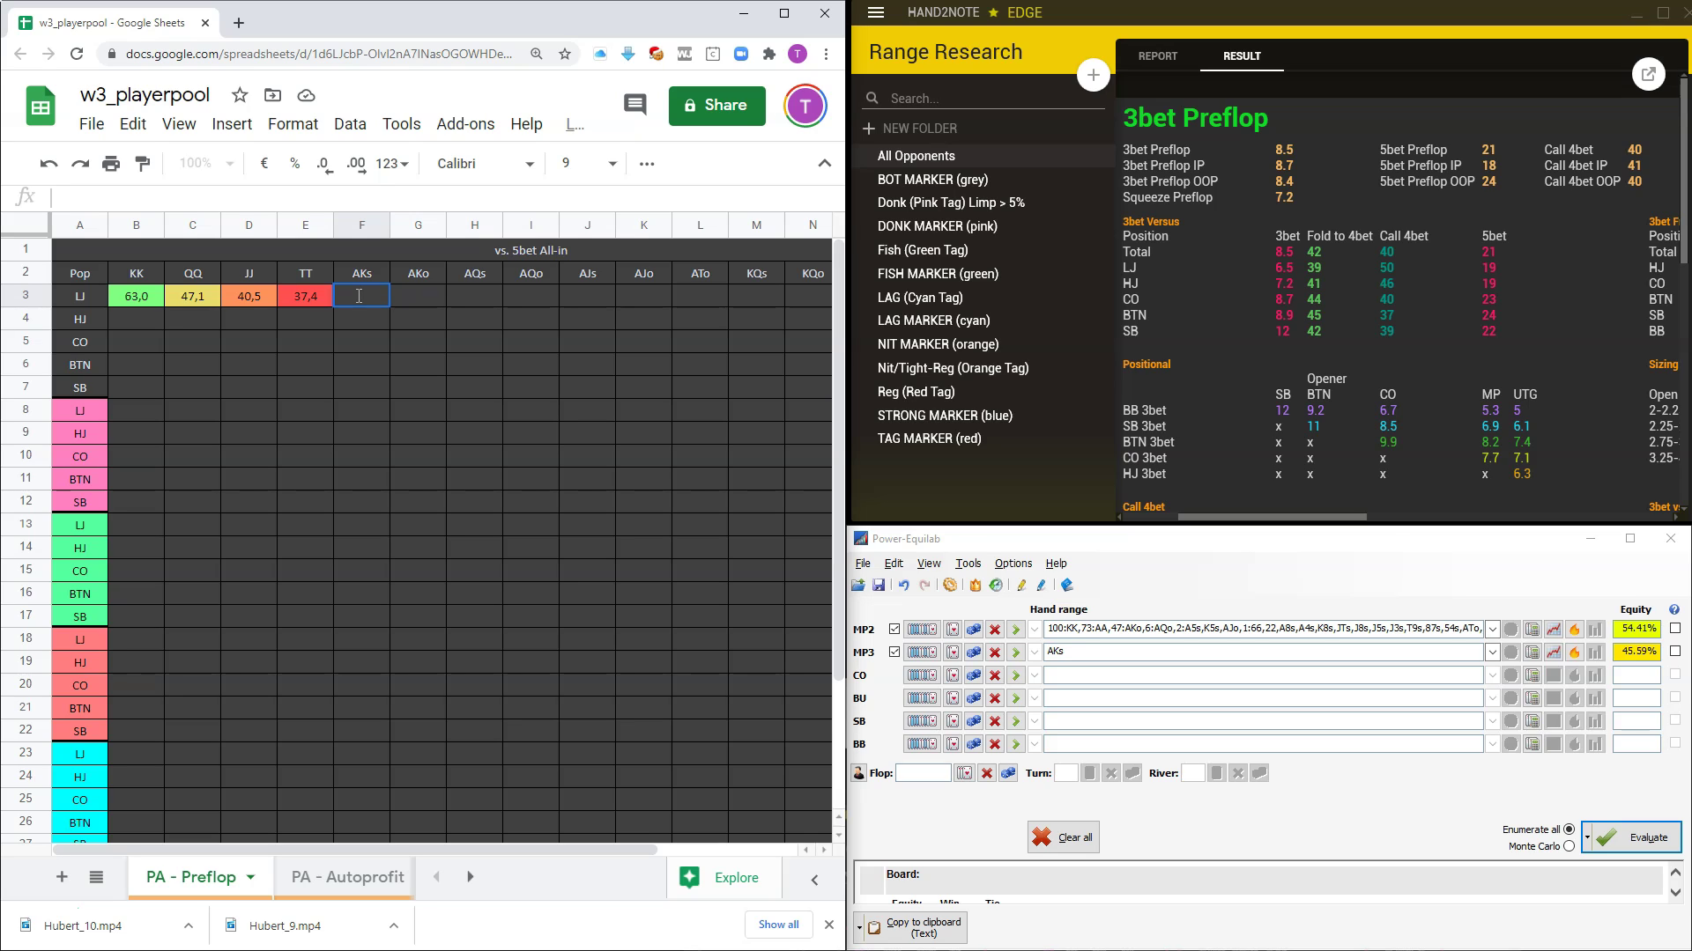
{"action": "type", "text": "45,6"}
{"action": "left_click", "coordinate": [462, 504]}
Change the hand to AKo, evaluate it, and enter 42,63 in cell G3.
{"action": "left_click", "coordinate": [1087, 653]}
{"action": "key", "text": "BackSpace"}
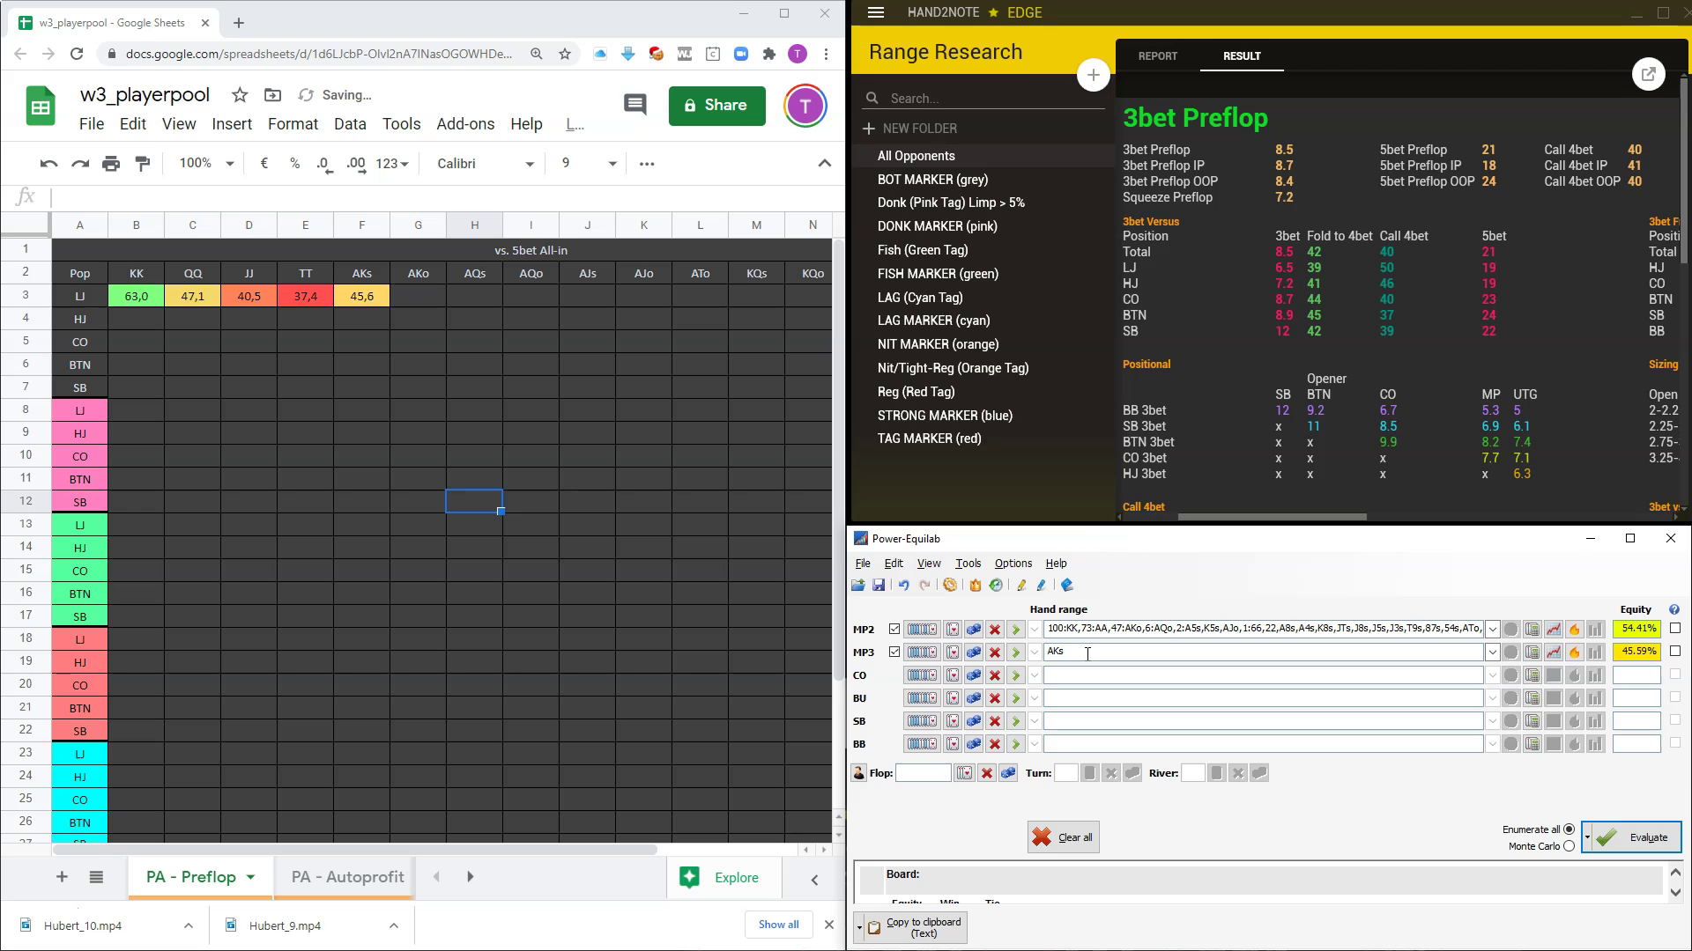
{"action": "type", "text": "o"}
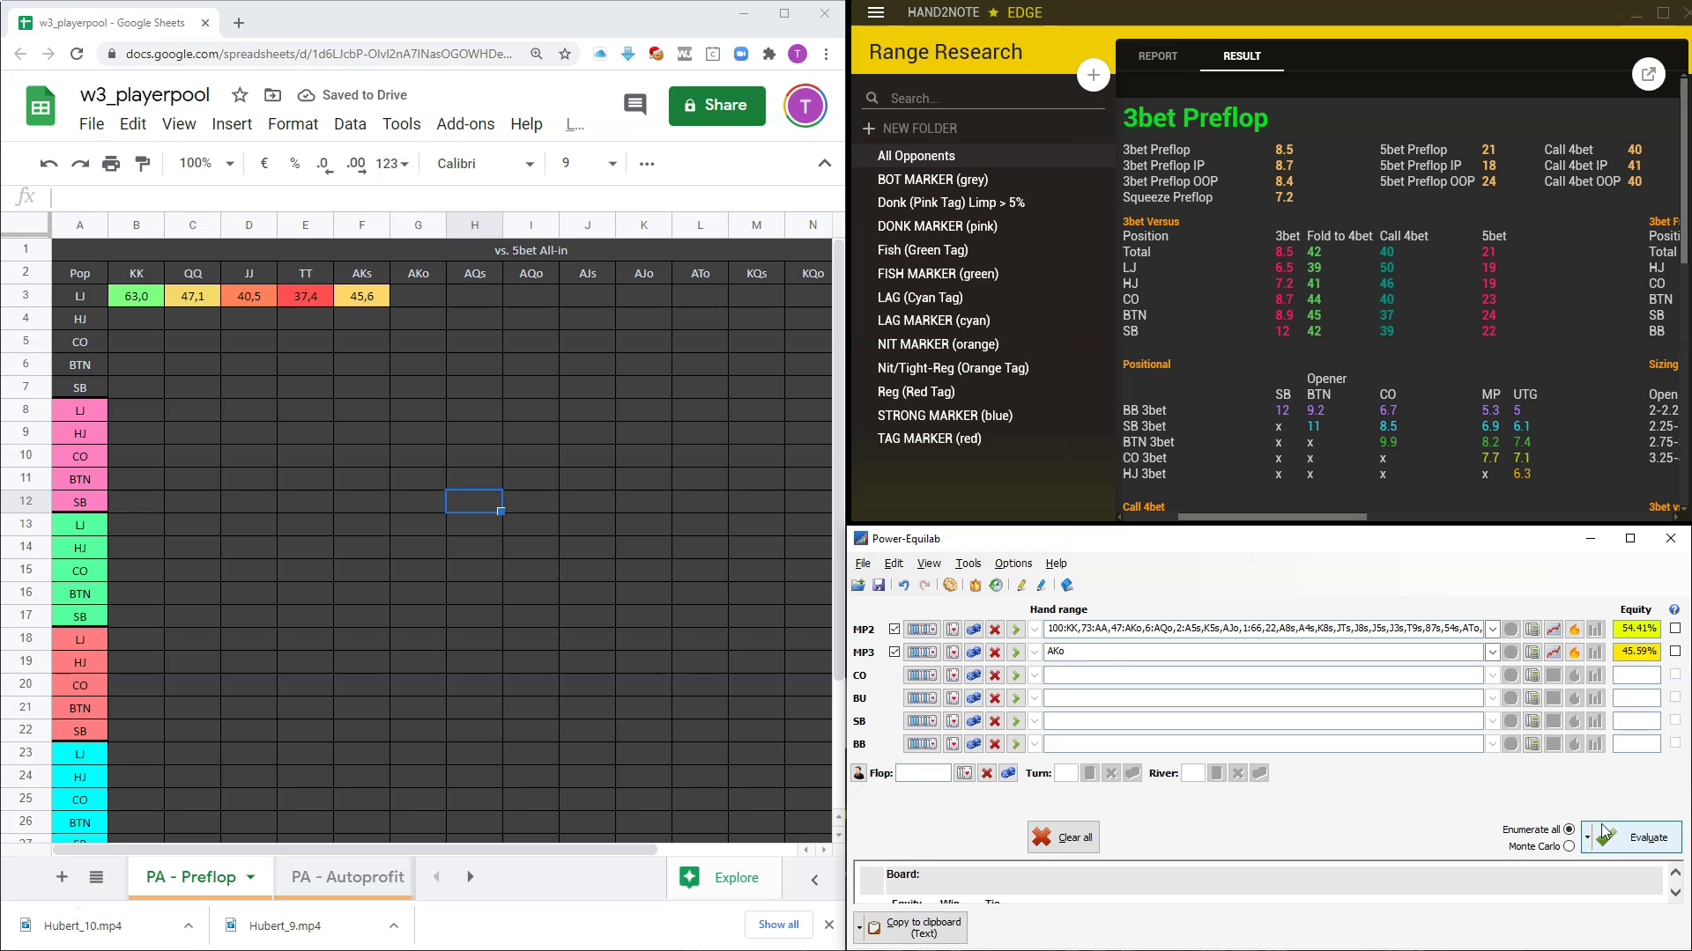
{"action": "left_click", "coordinate": [1631, 838]}
{"action": "left_click", "coordinate": [417, 296]}
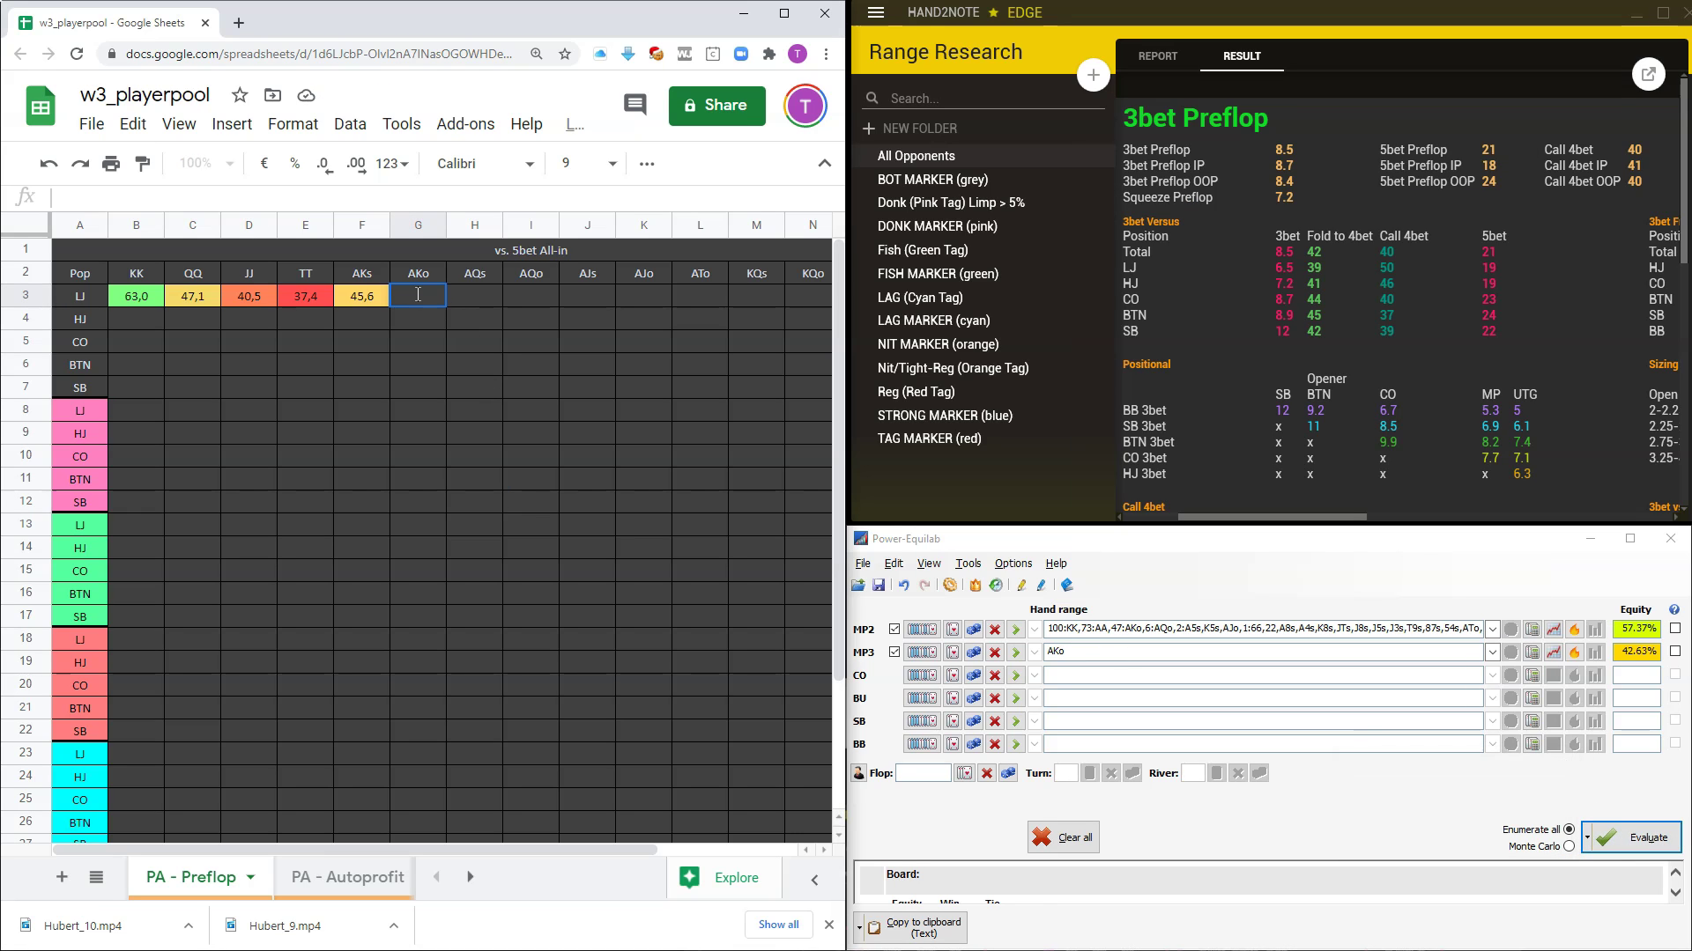
{"action": "type", "text": "42,63"}
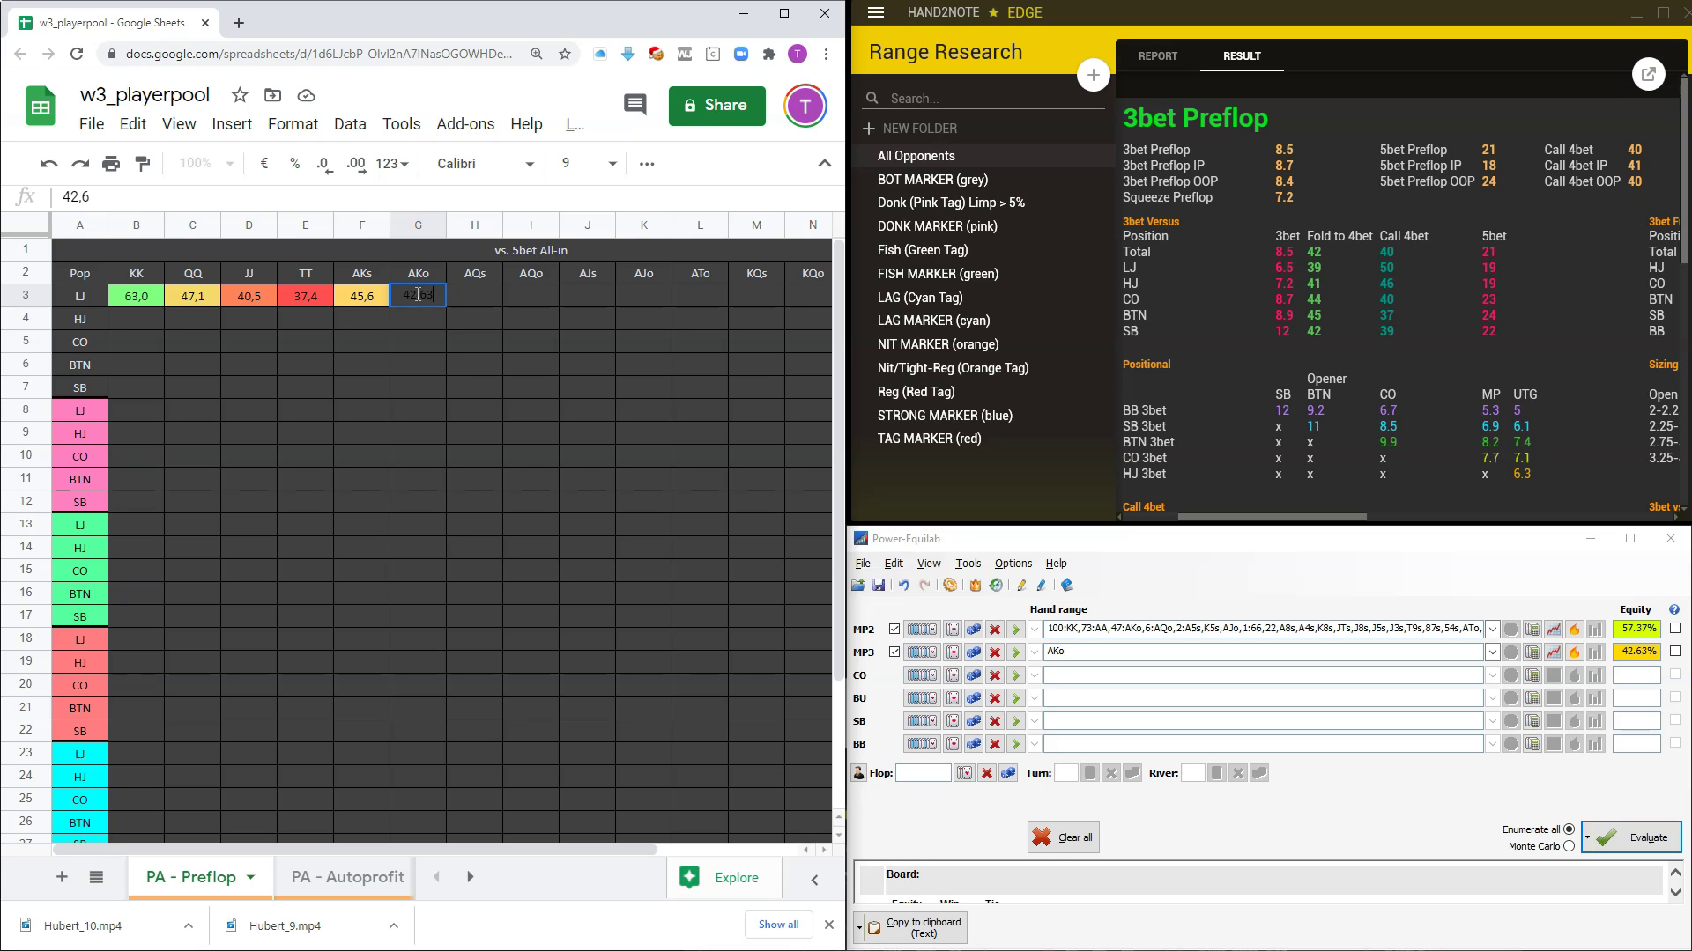
{"action": "left_click", "coordinate": [477, 408]}
Evaluate AQs and enter 36,3 in cell H3, fixing the mistyped digits.
{"action": "left_click", "coordinate": [1089, 650]}
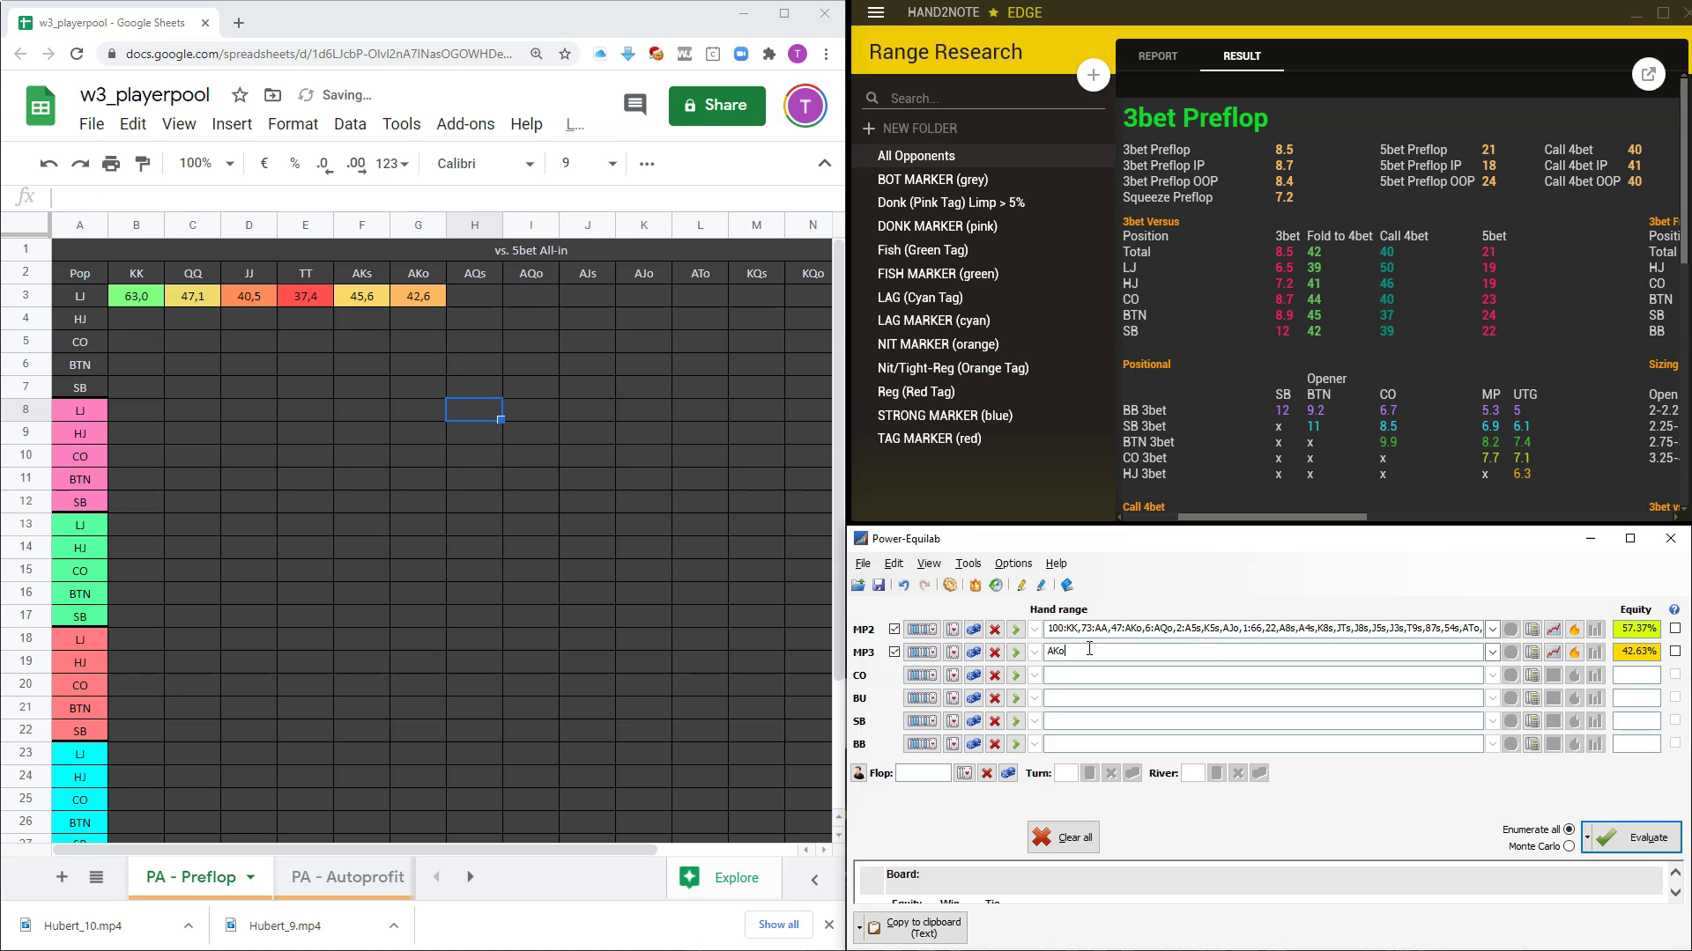
{"action": "key", "text": "BackSpace"}
{"action": "key", "text": "BackSpace"}
{"action": "key", "text": "BackSpace"}
{"action": "type", "text": "AQs"}
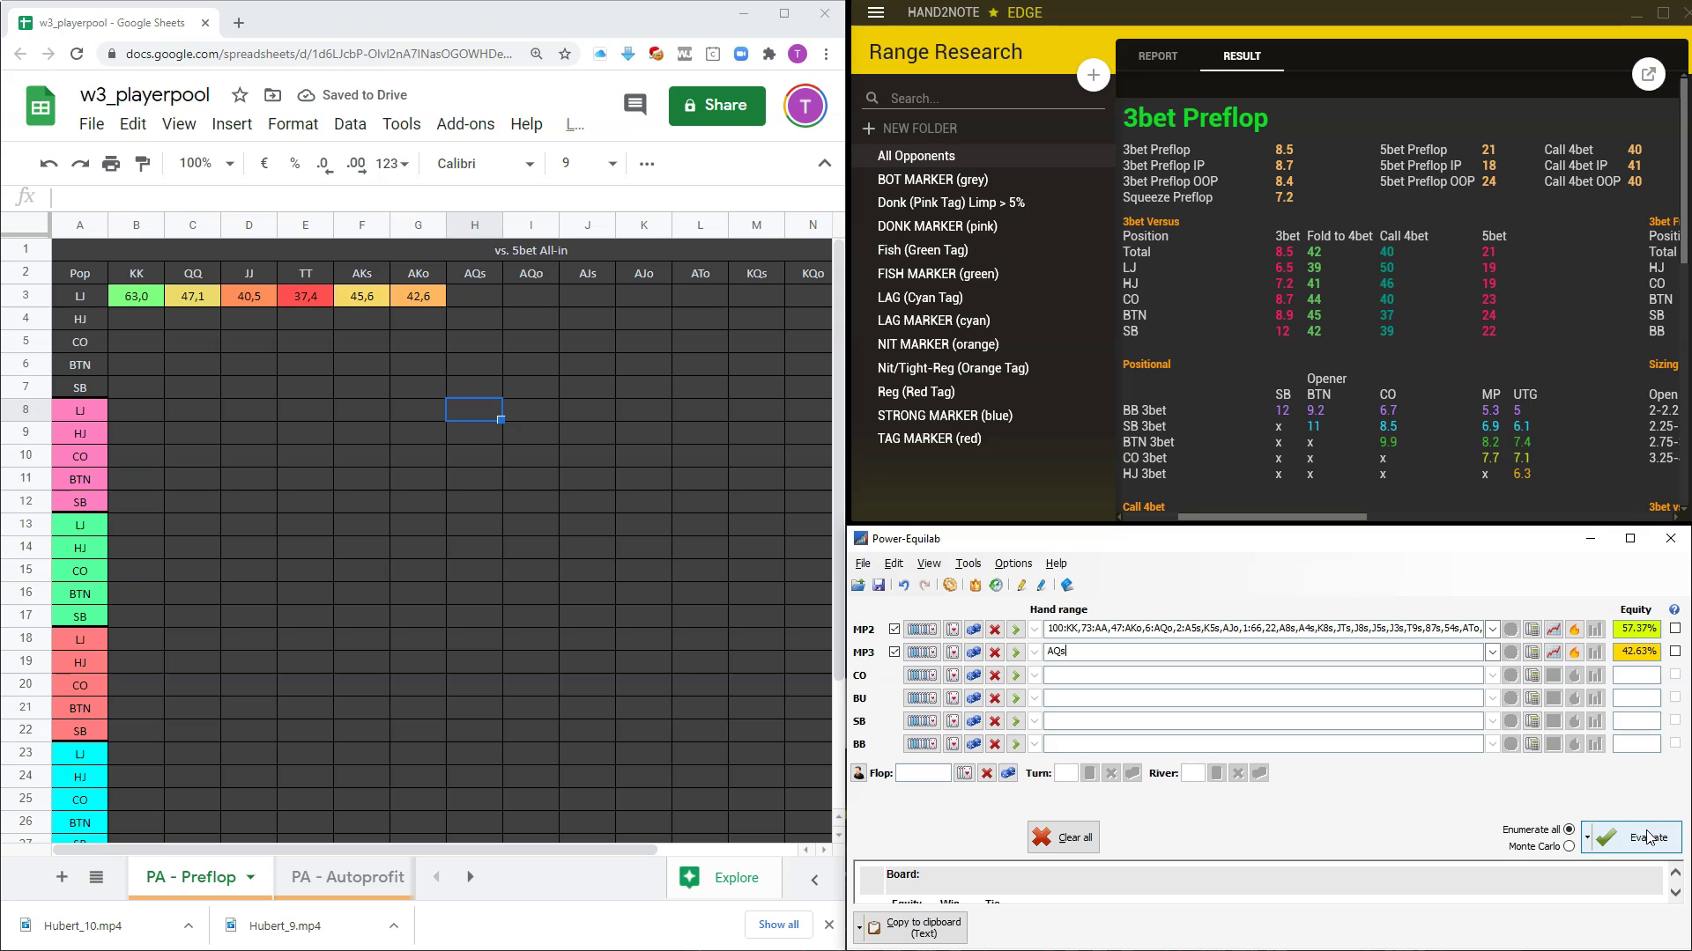
{"action": "left_click", "coordinate": [1625, 841]}
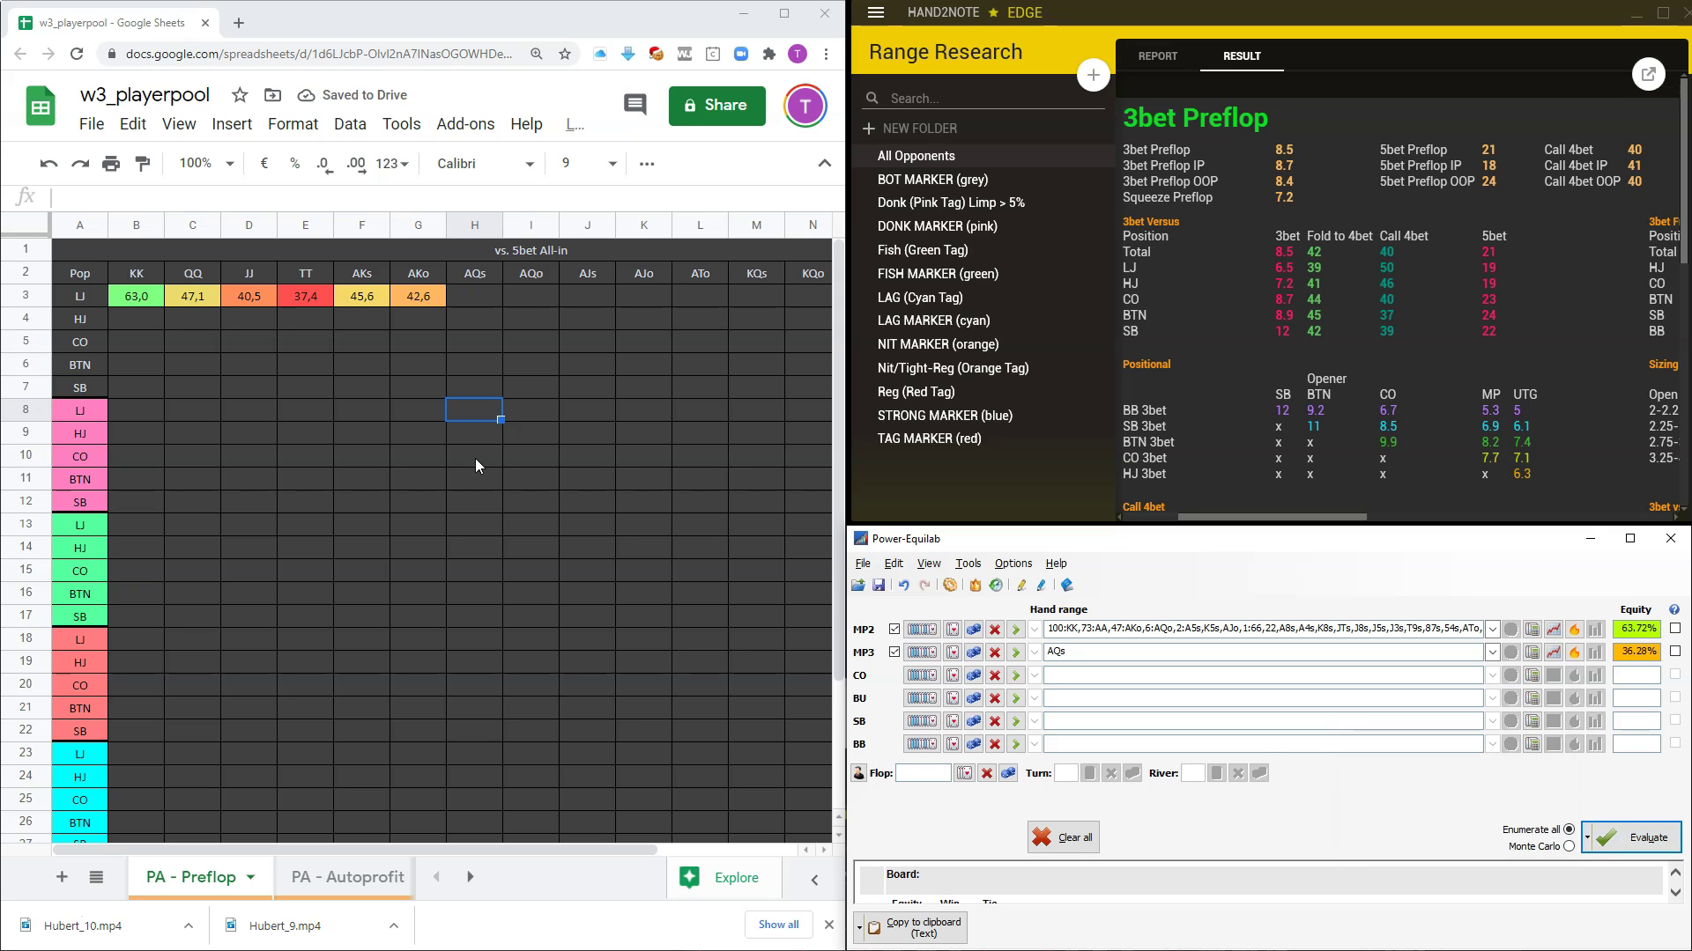
{"action": "left_click", "coordinate": [476, 298]}
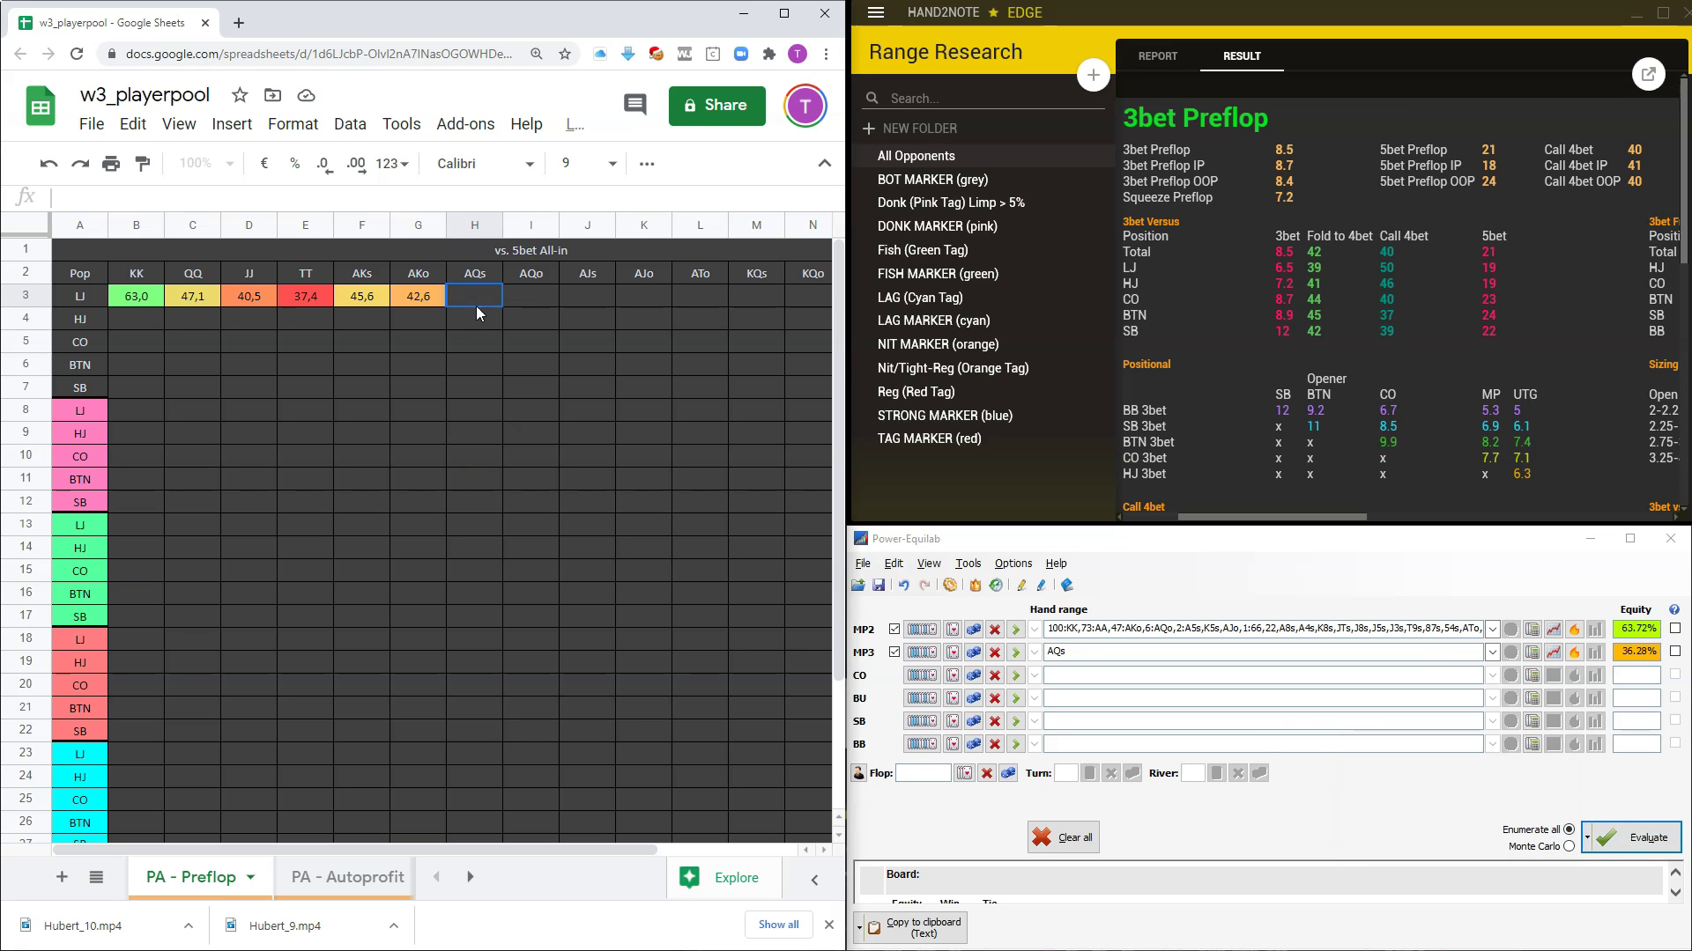
{"action": "type", "text": "2"}
{"action": "key", "text": "BackSpace"}
{"action": "type", "text": "3"}
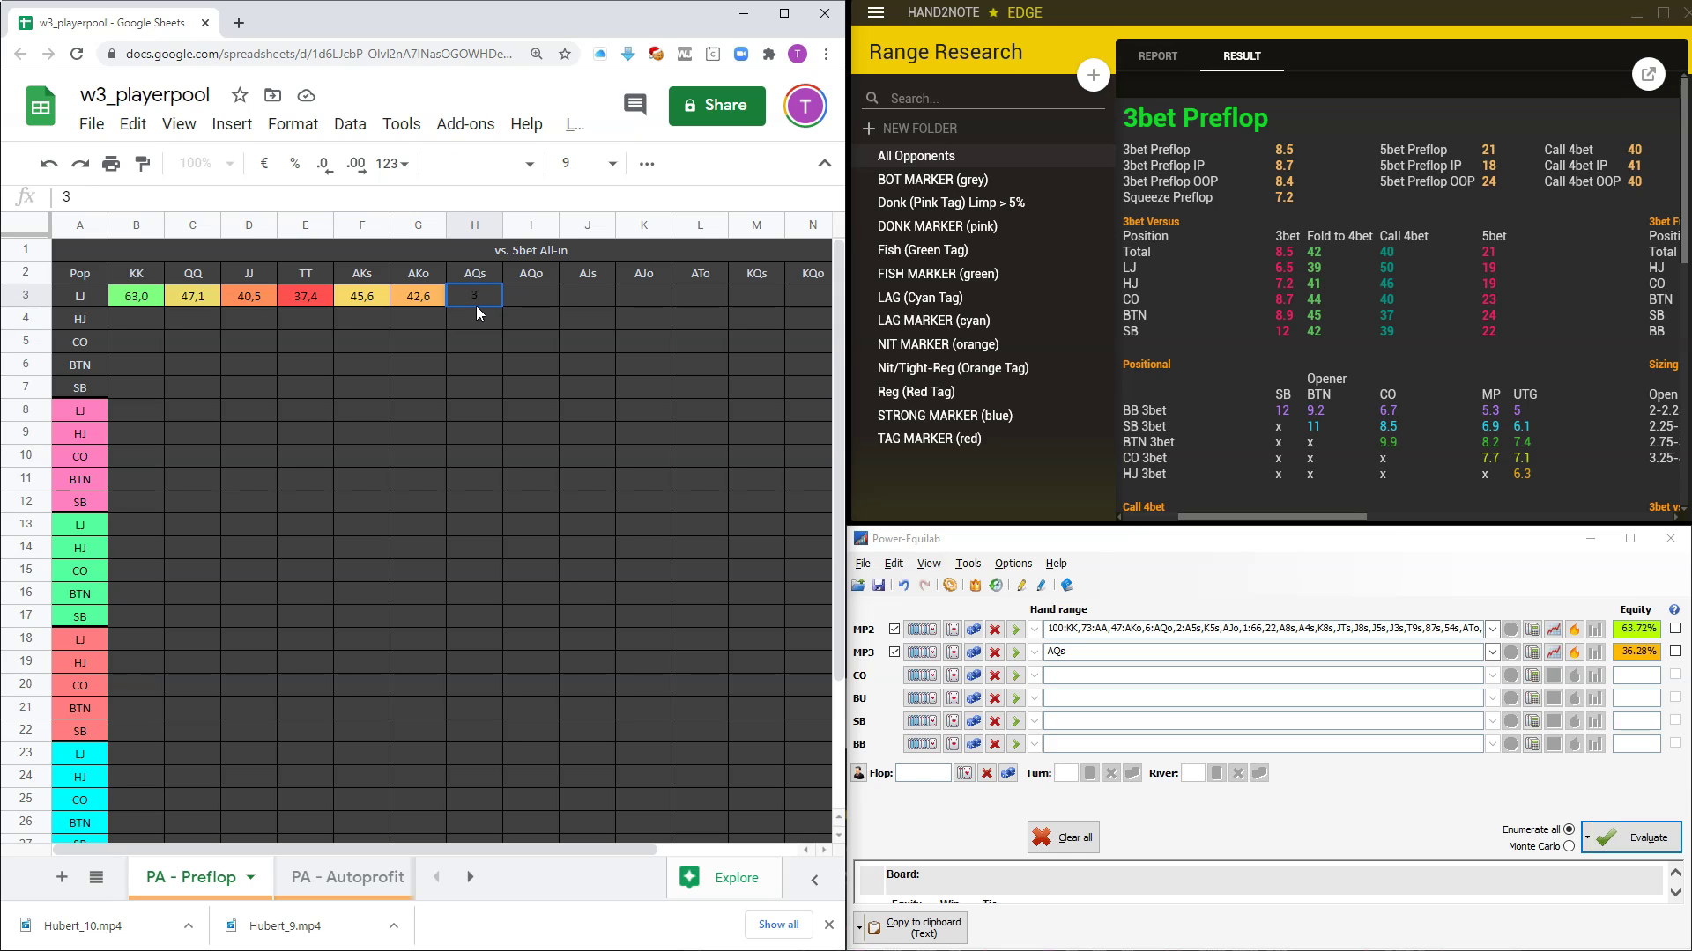
{"action": "type", "text": "6,2"}
{"action": "key", "text": "BackSpace"}
{"action": "type", "text": "3"}
{"action": "left_click", "coordinate": [508, 415]}
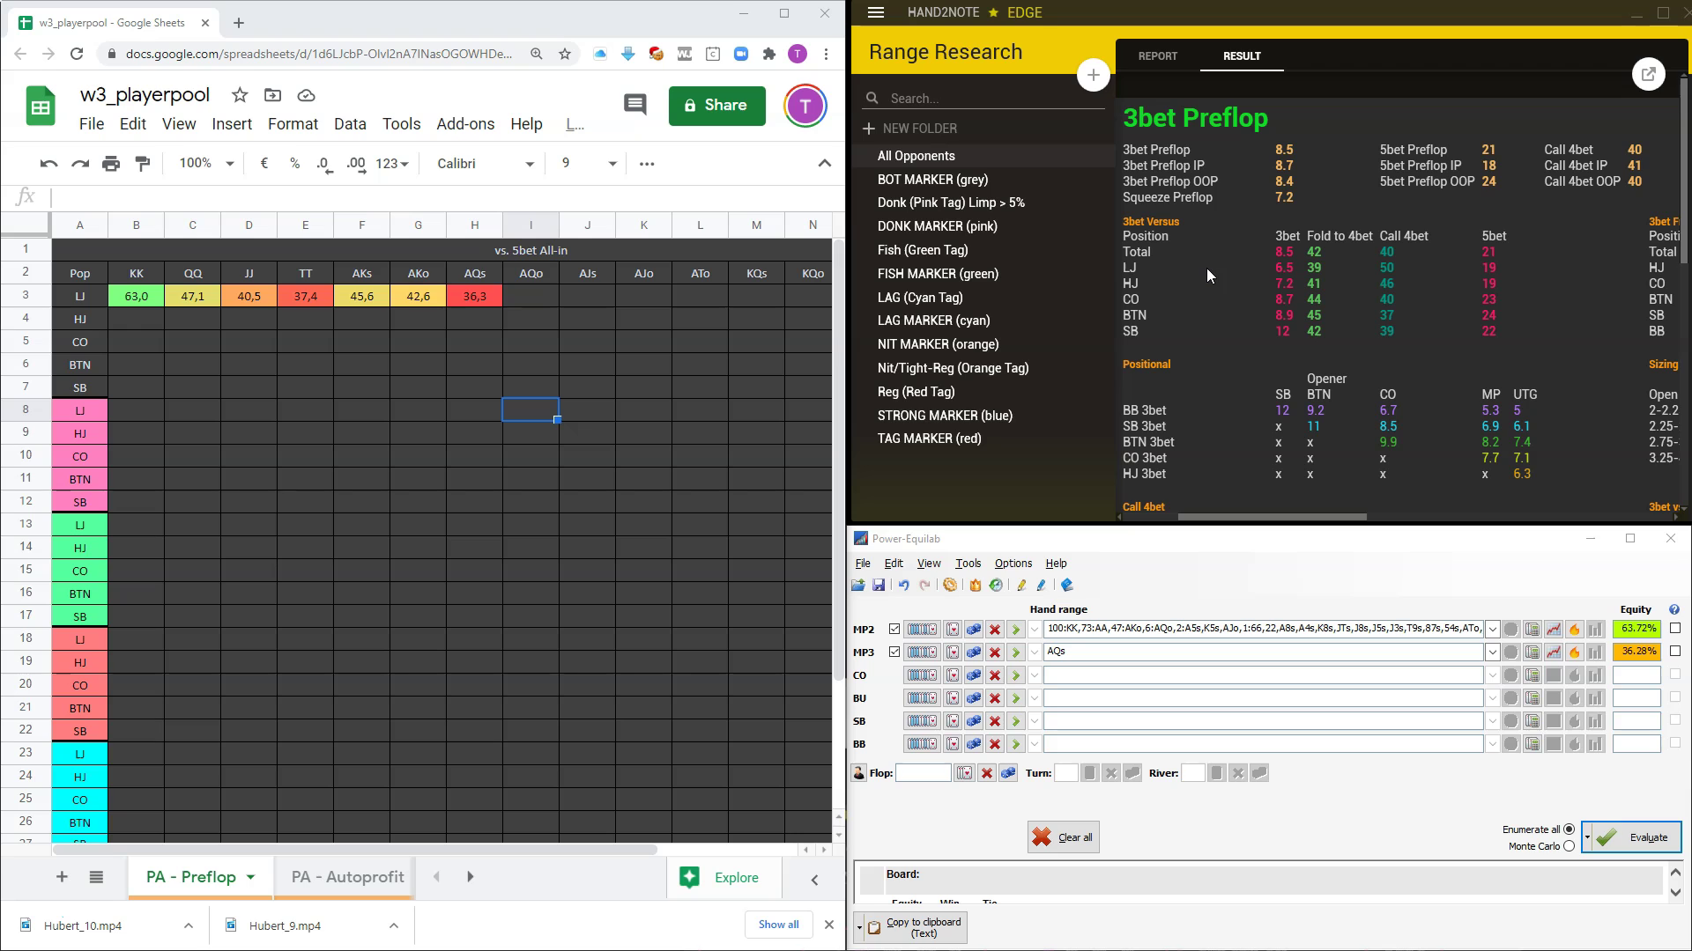
Replace MP2 with Hand2Note's BTN 5-bet range (1 cell = 1 weight) and evaluate AQs.
{"action": "left_click", "coordinate": [1093, 629]}
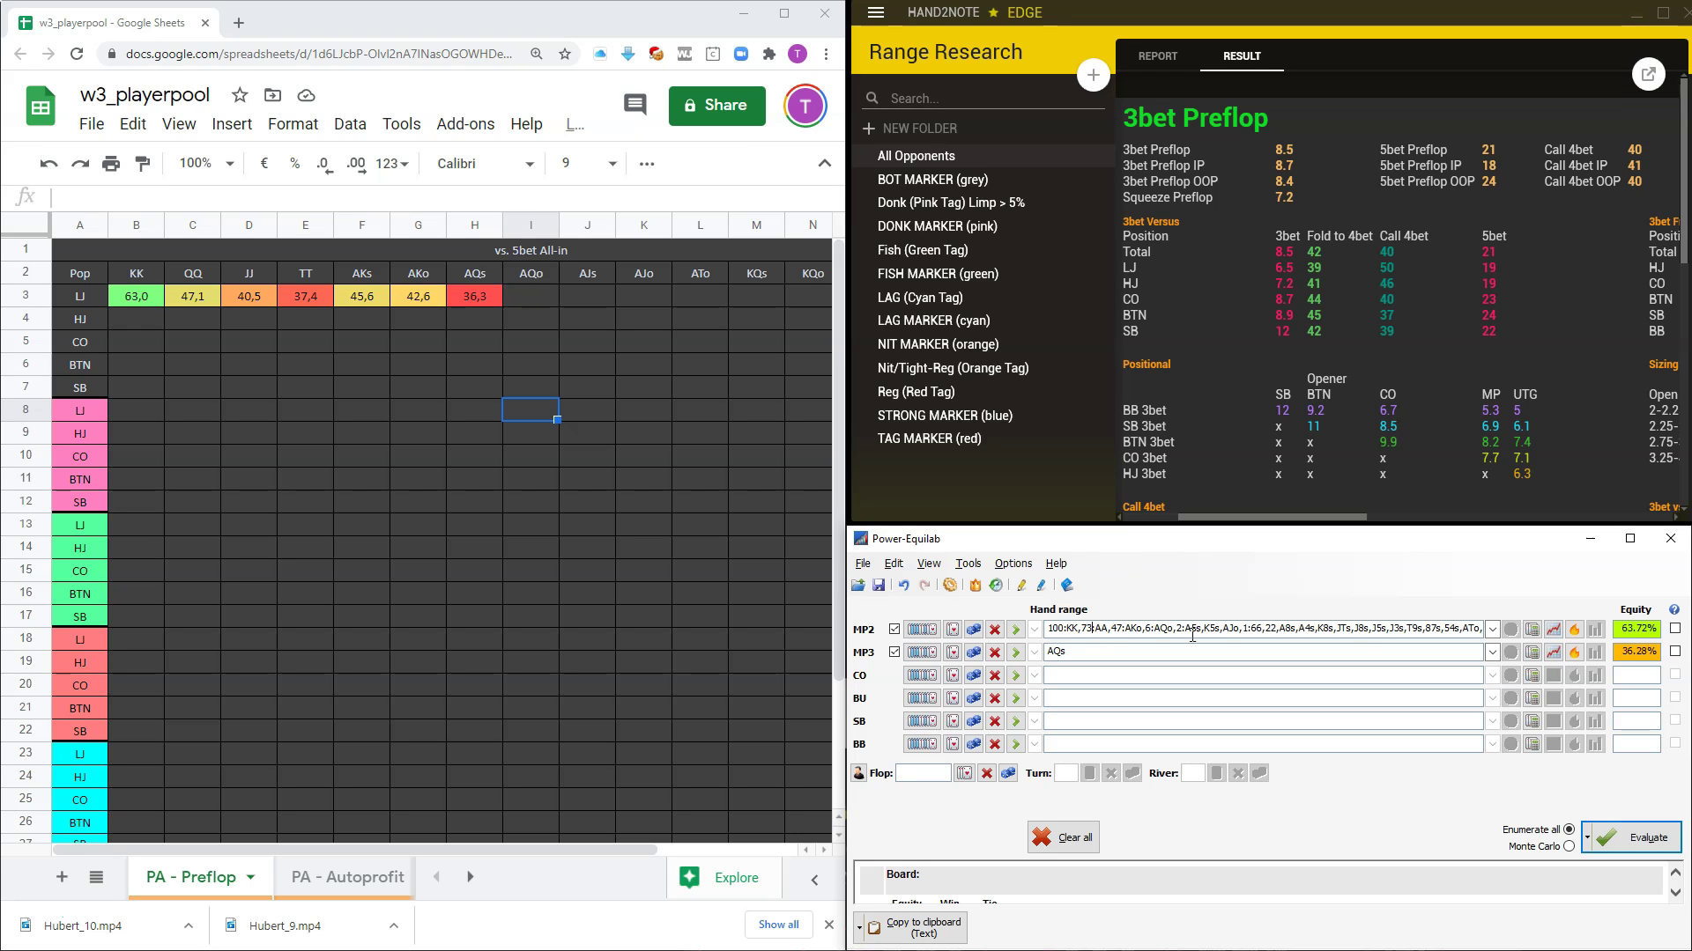
{"action": "left_click", "coordinate": [992, 630]}
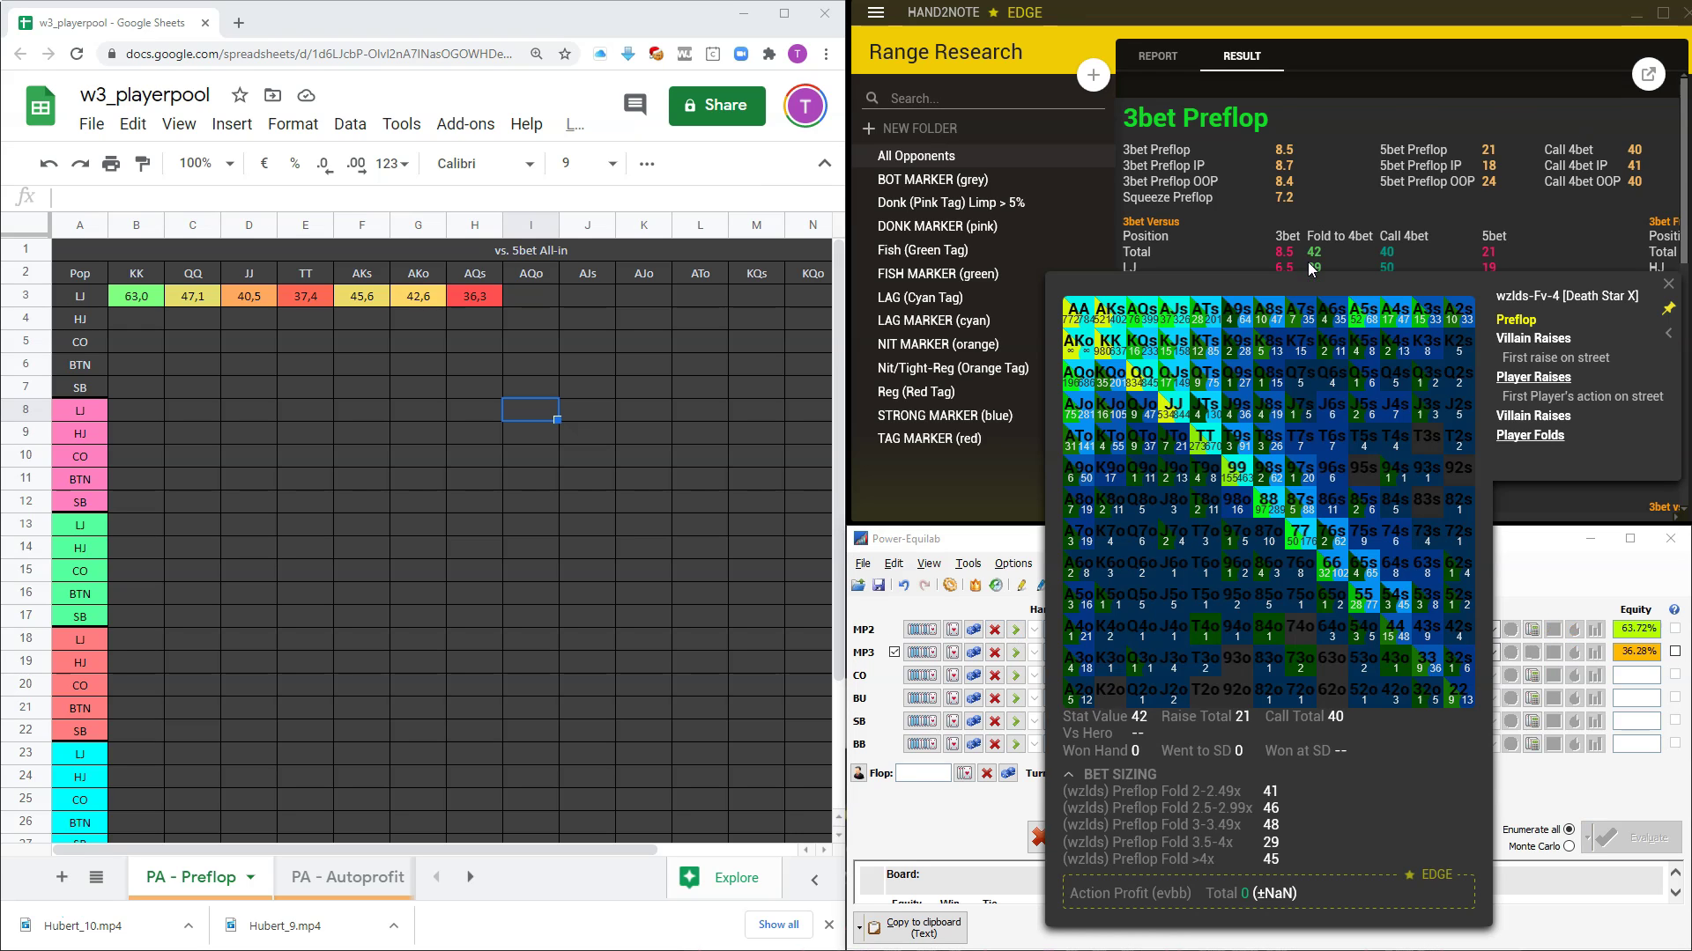
{"action": "scroll", "coordinate": [1304, 262], "scroll_direction": "down", "scroll_amount": 1}
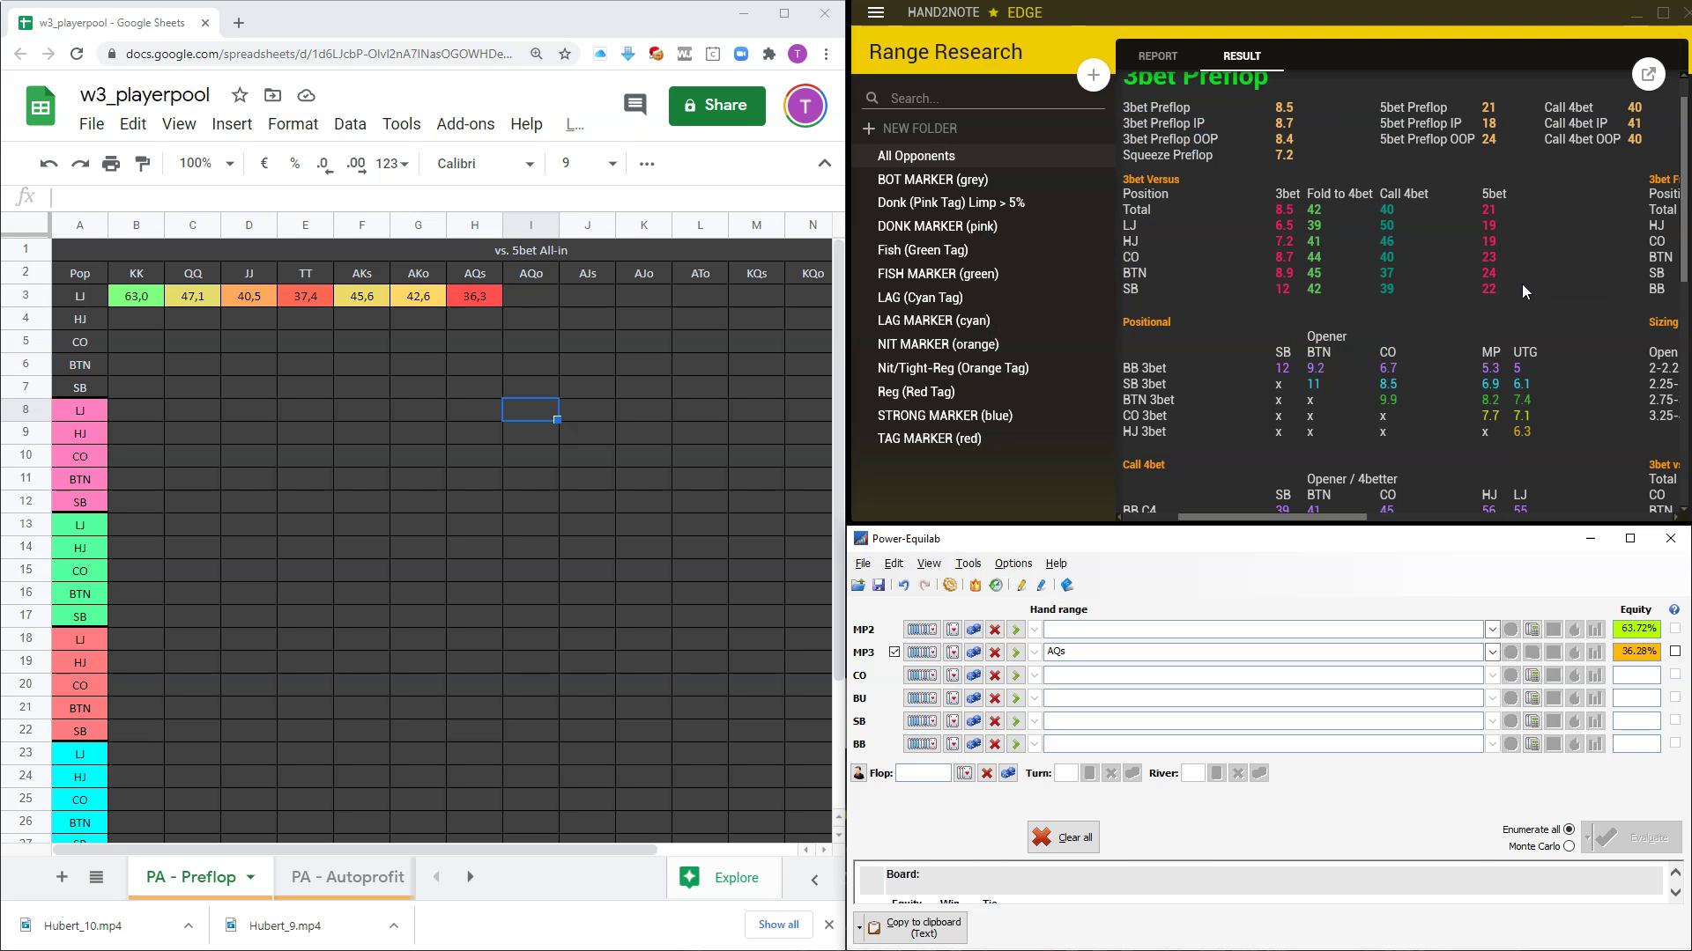
{"action": "mouse_move", "coordinate": [1478, 270]}
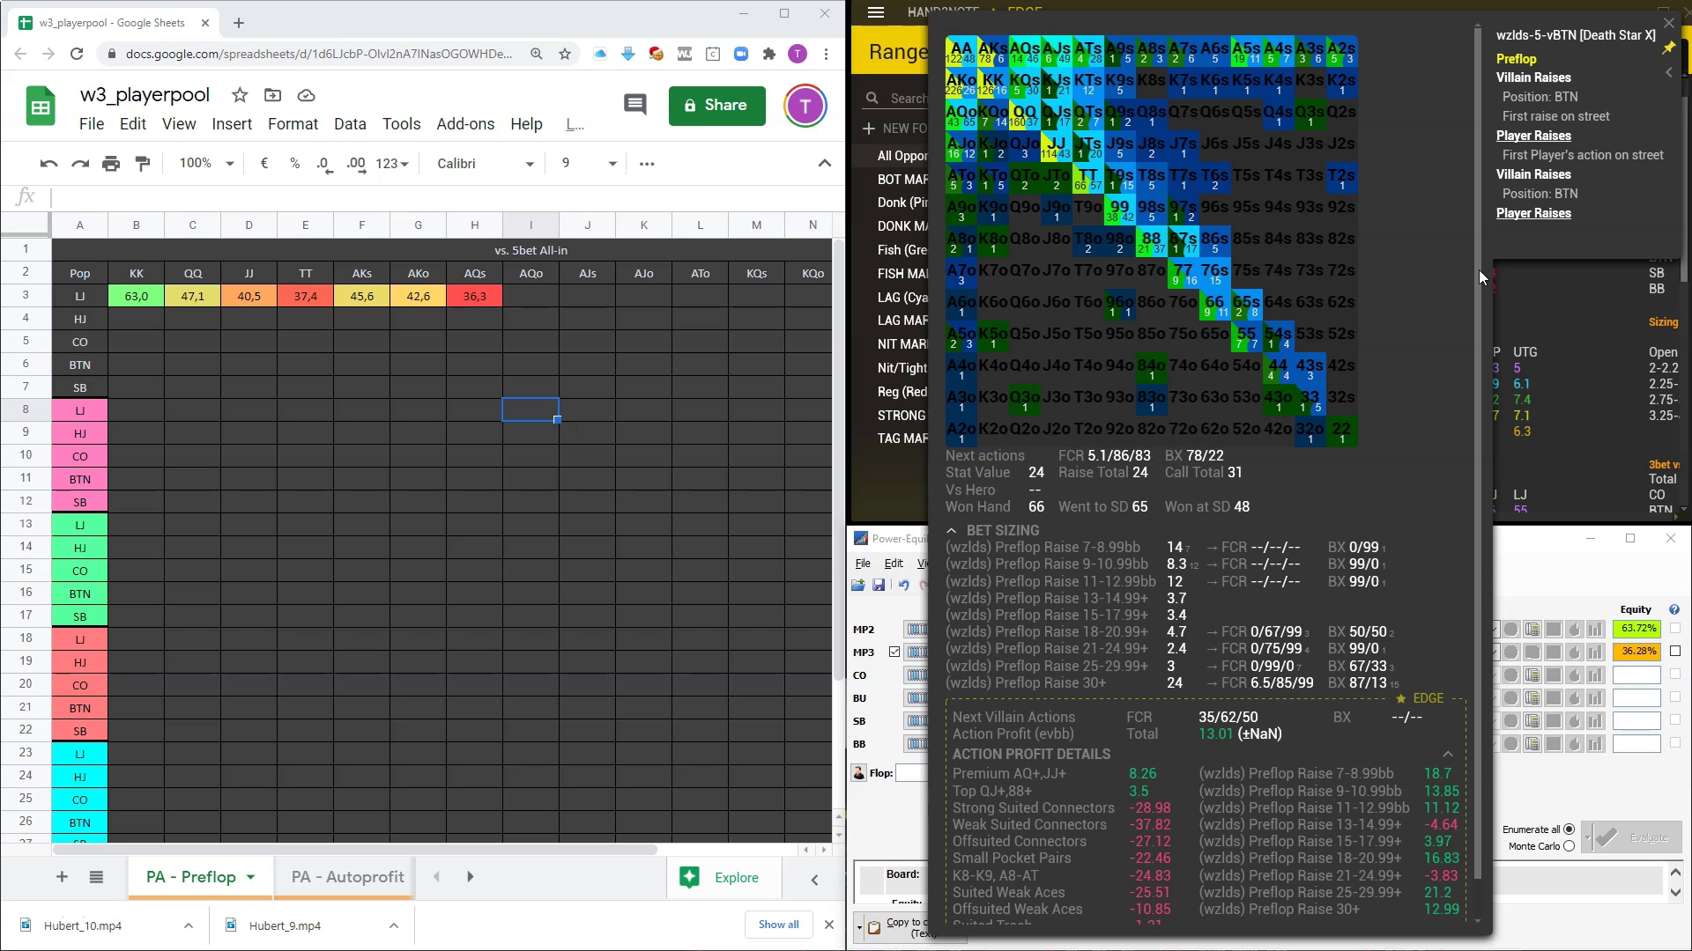
{"action": "right_click", "coordinate": [950, 100]}
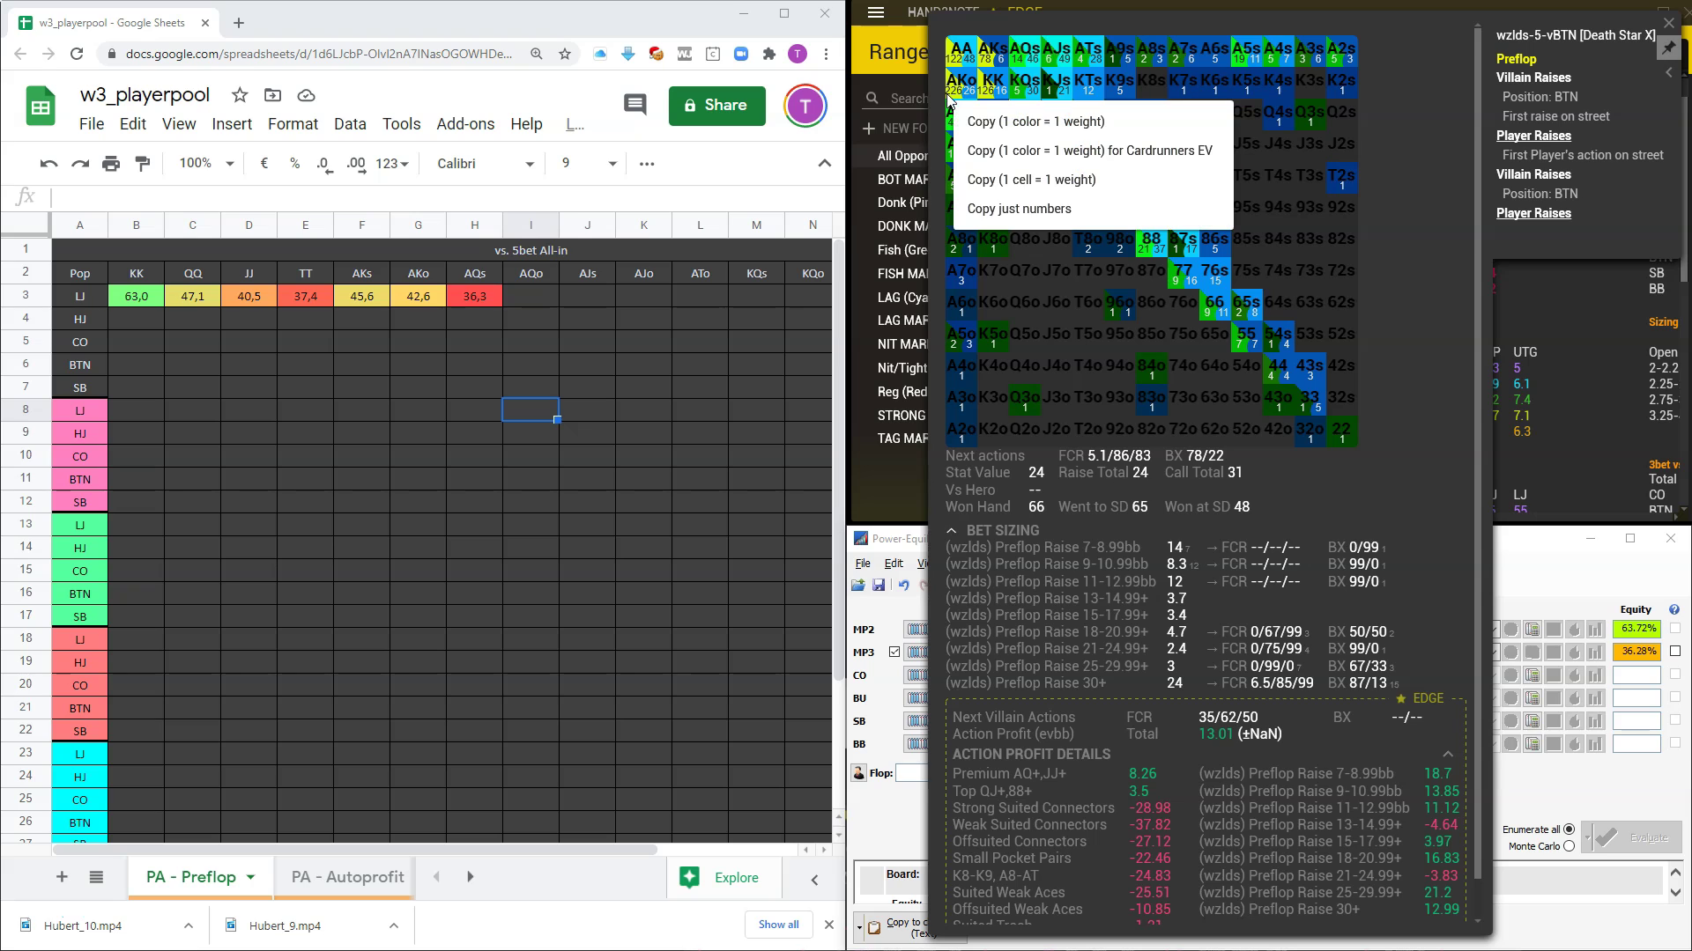
{"action": "left_click", "coordinate": [1004, 180]}
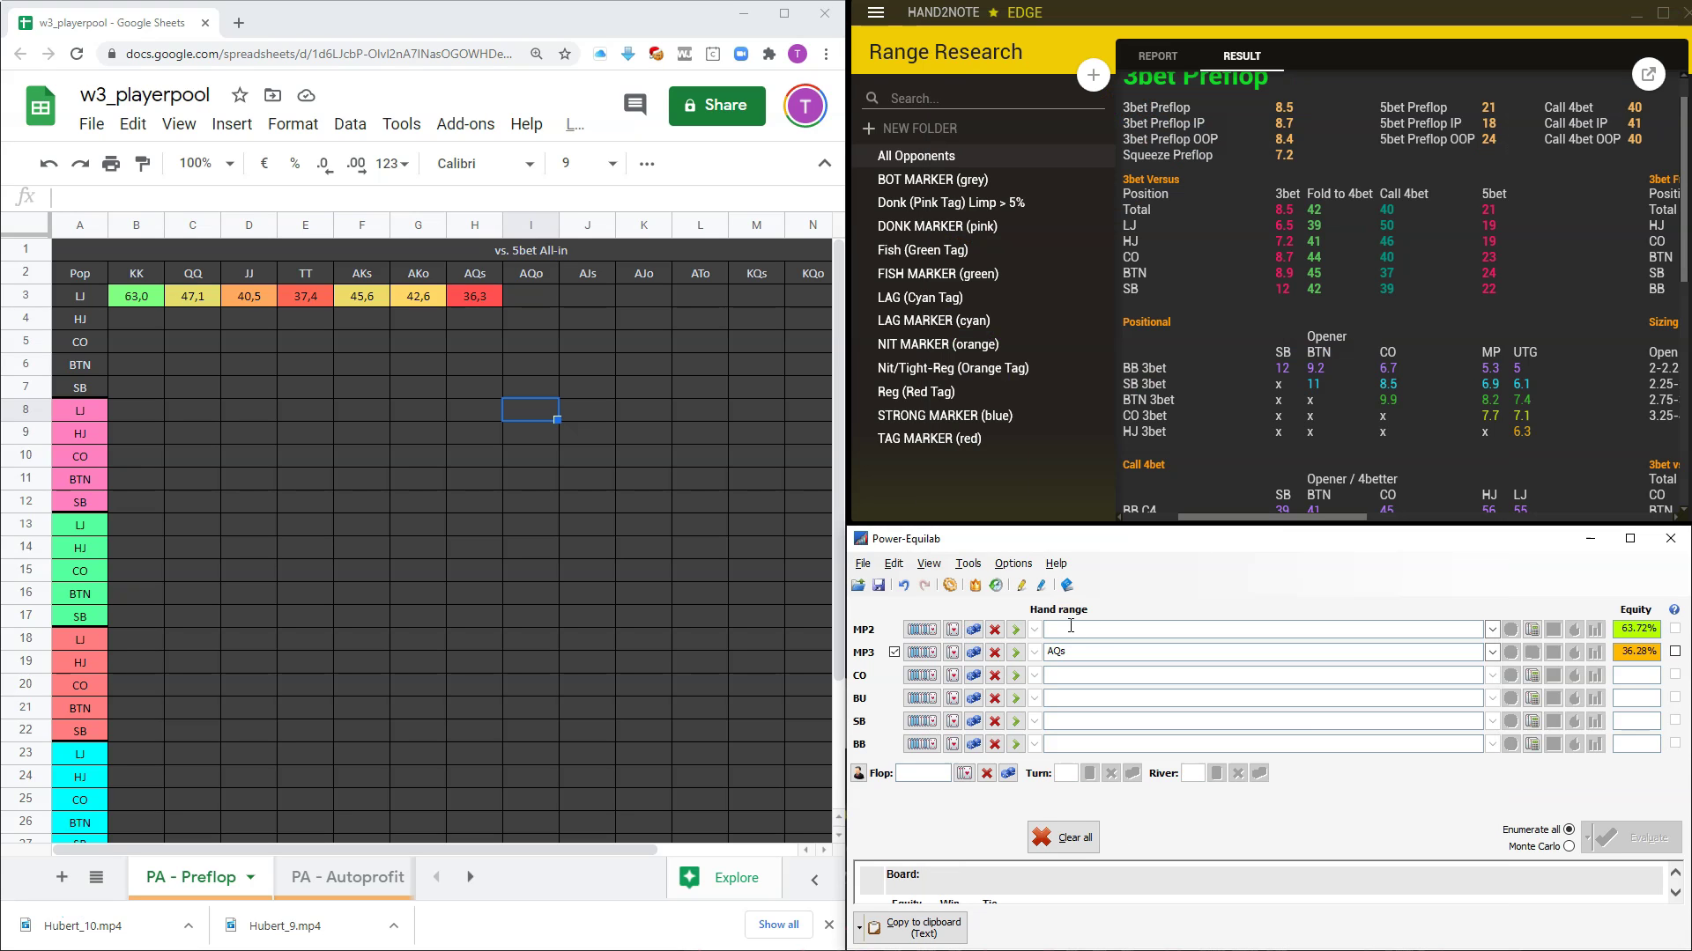
{"action": "right_click", "coordinate": [1070, 633]}
{"action": "left_click", "coordinate": [1110, 701]}
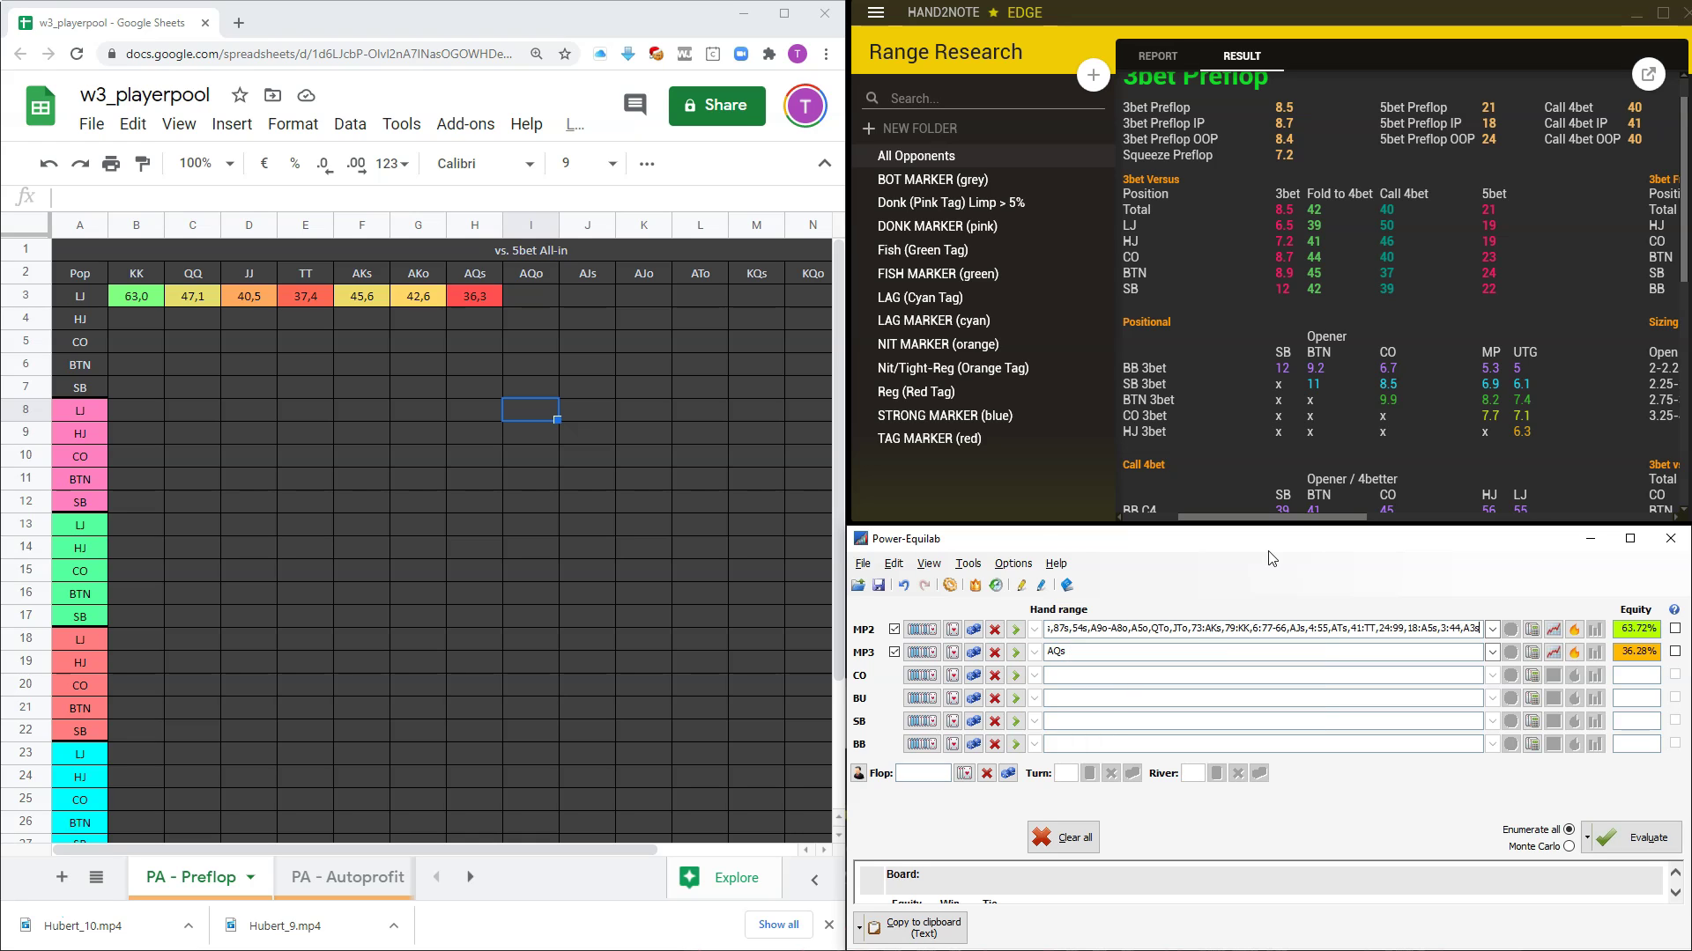
{"action": "mouse_move", "coordinate": [1227, 627]}
{"action": "left_click", "coordinate": [1629, 828]}
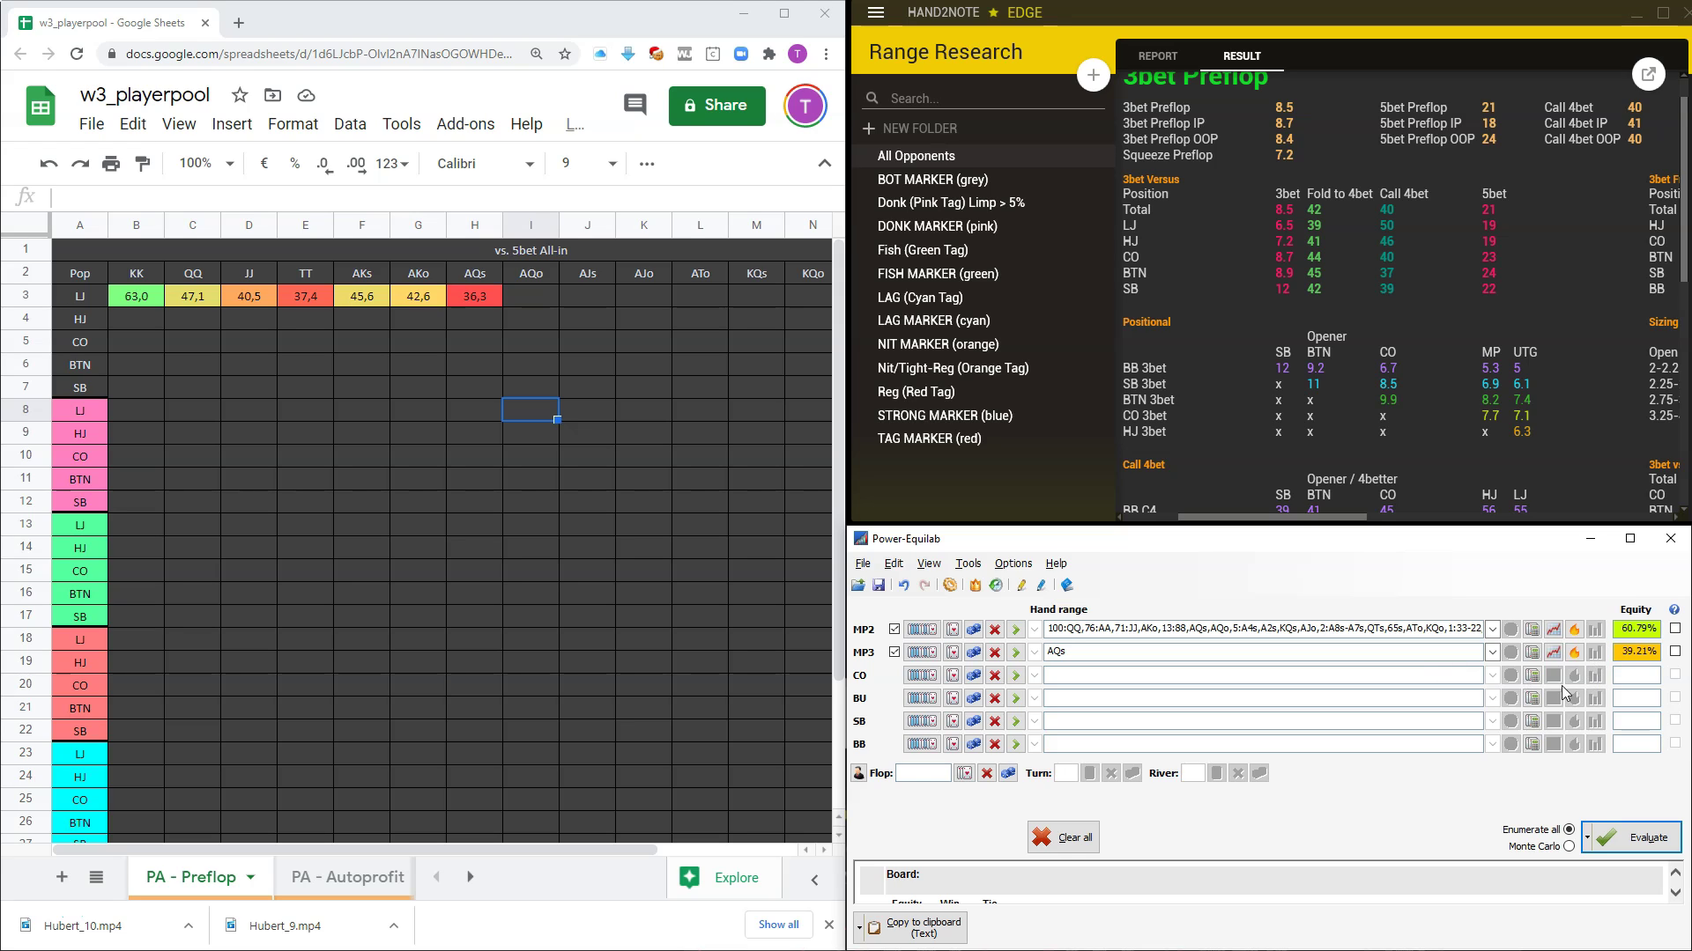
Enter the BTN AQs equity 39,2 in cell H6.
{"action": "left_click", "coordinate": [475, 363]}
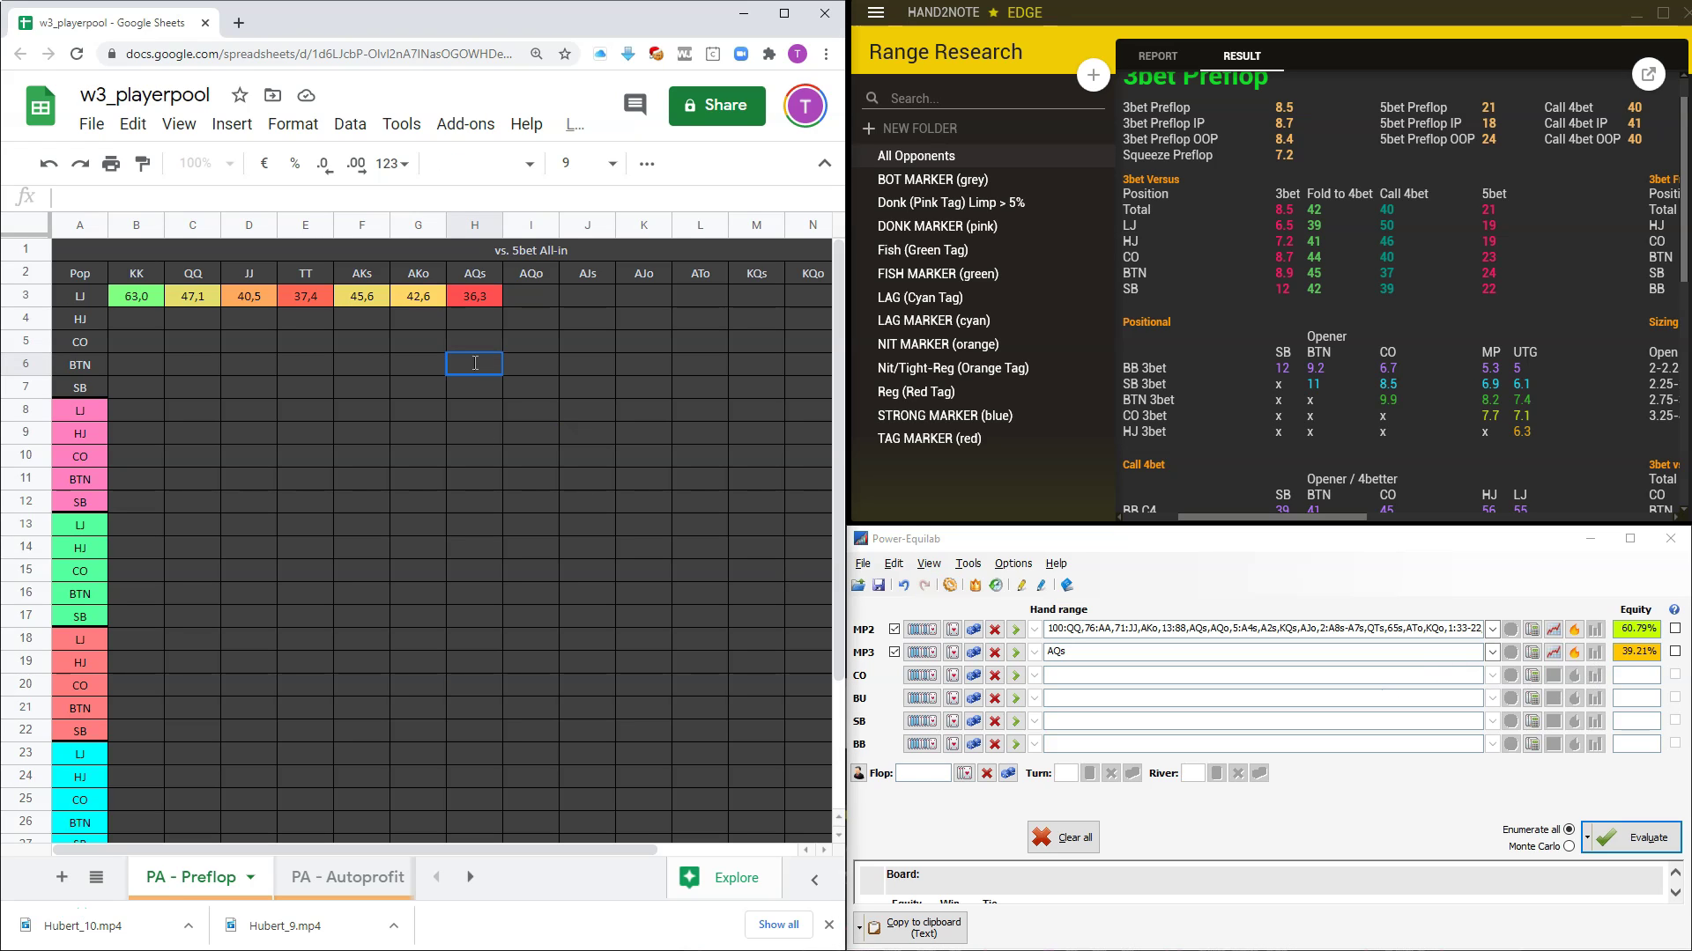
{"action": "type", "text": "39,21"}
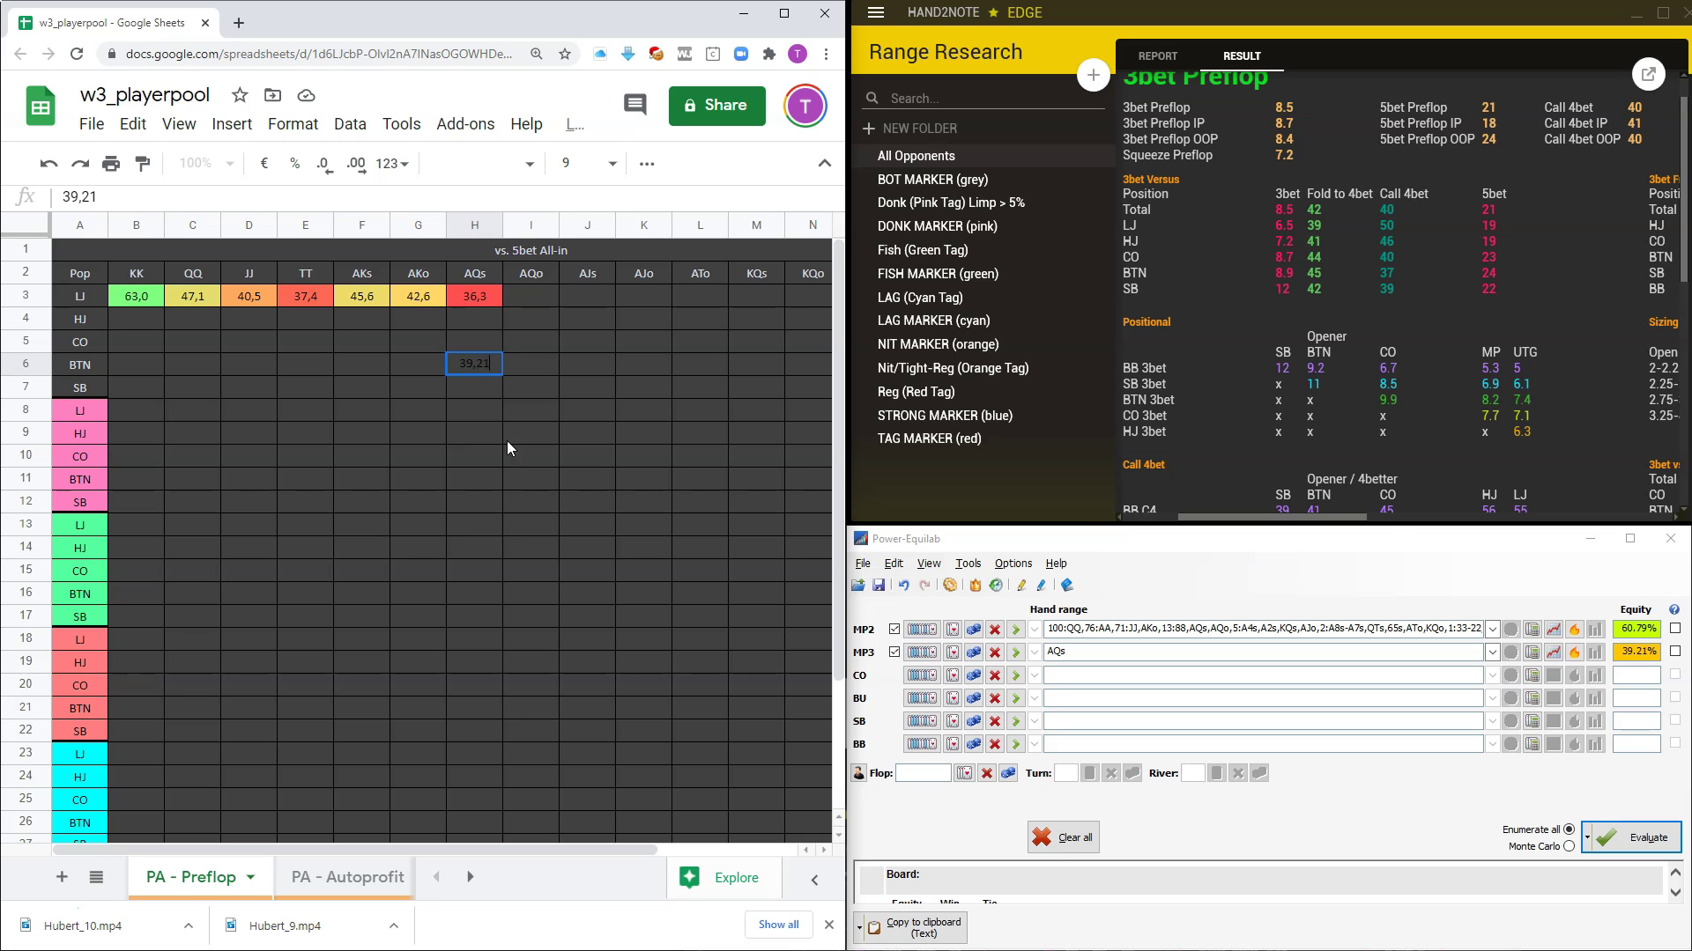
{"action": "left_click", "coordinate": [519, 478]}
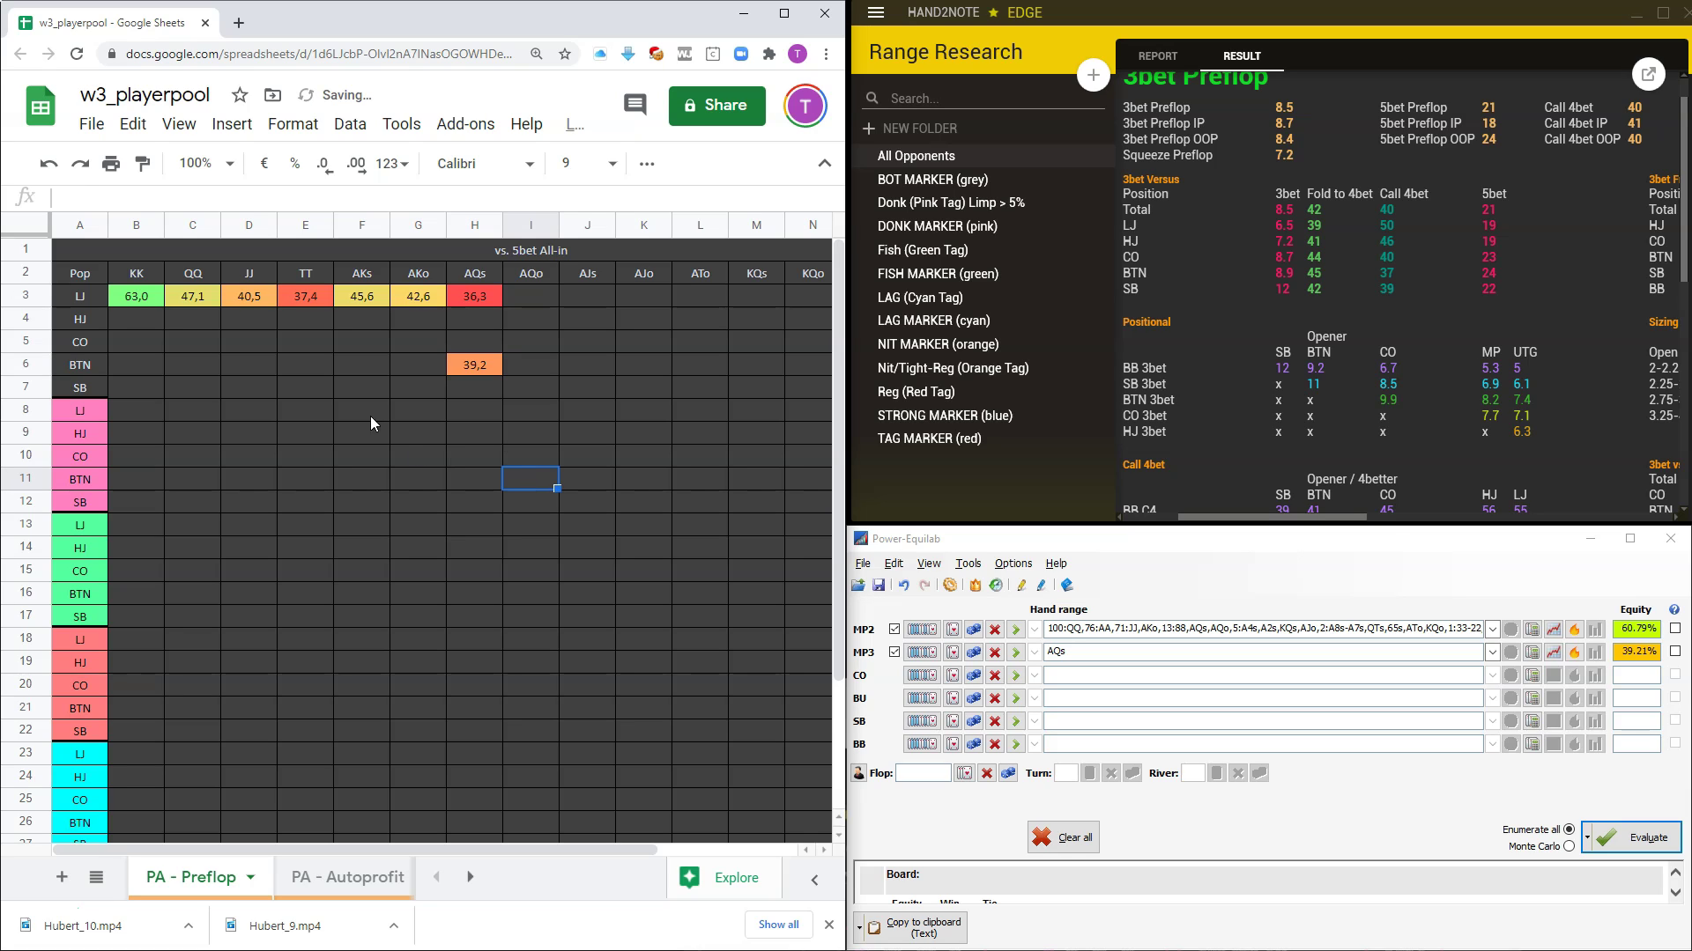
Evaluate KK against the BTN 5-bet range and enter 68,1 in cell B6.
{"action": "left_click", "coordinate": [944, 654]}
{"action": "key", "text": "Delete"}
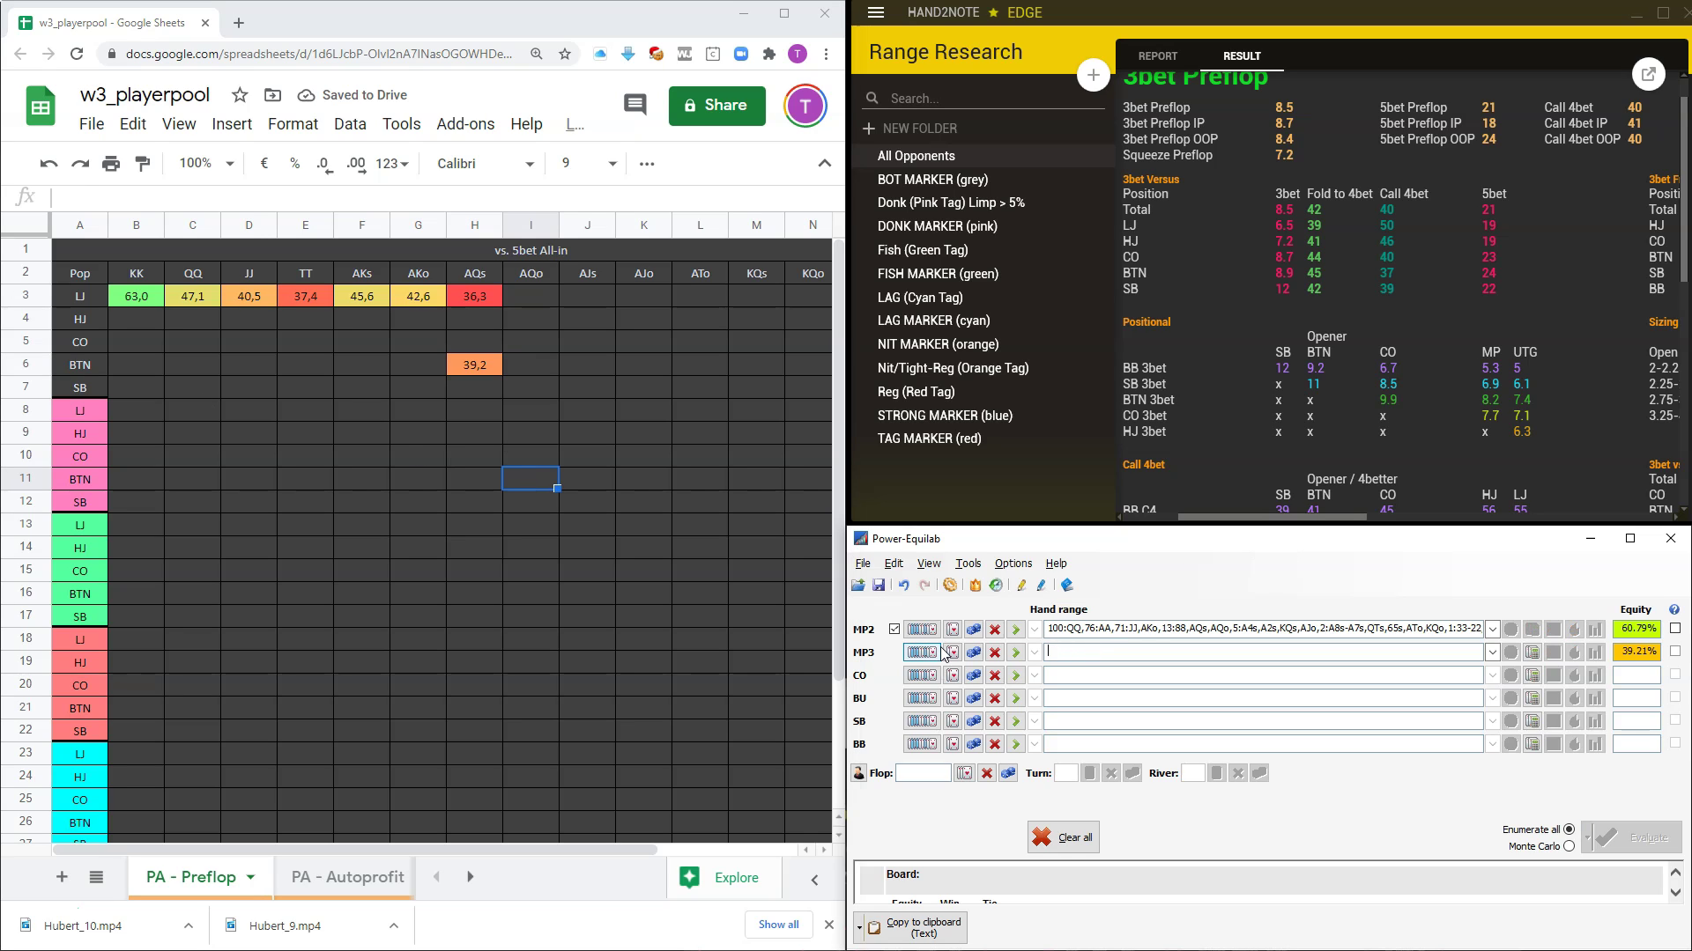
{"action": "type", "text": "KK"}
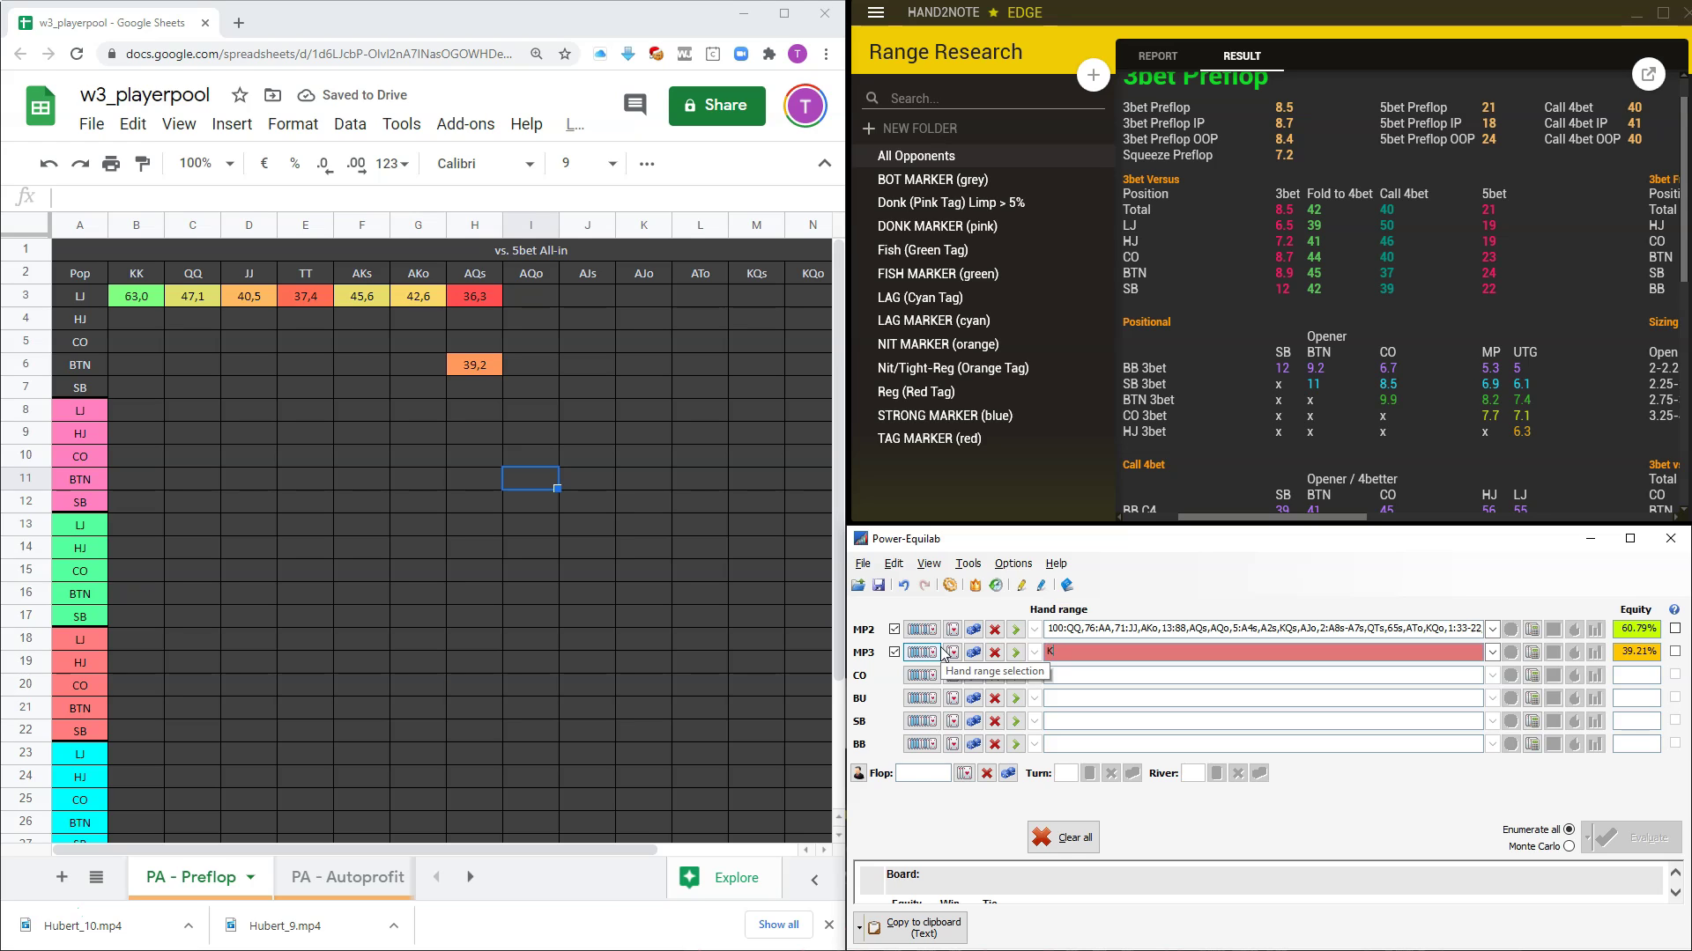
{"action": "left_click", "coordinate": [1636, 838]}
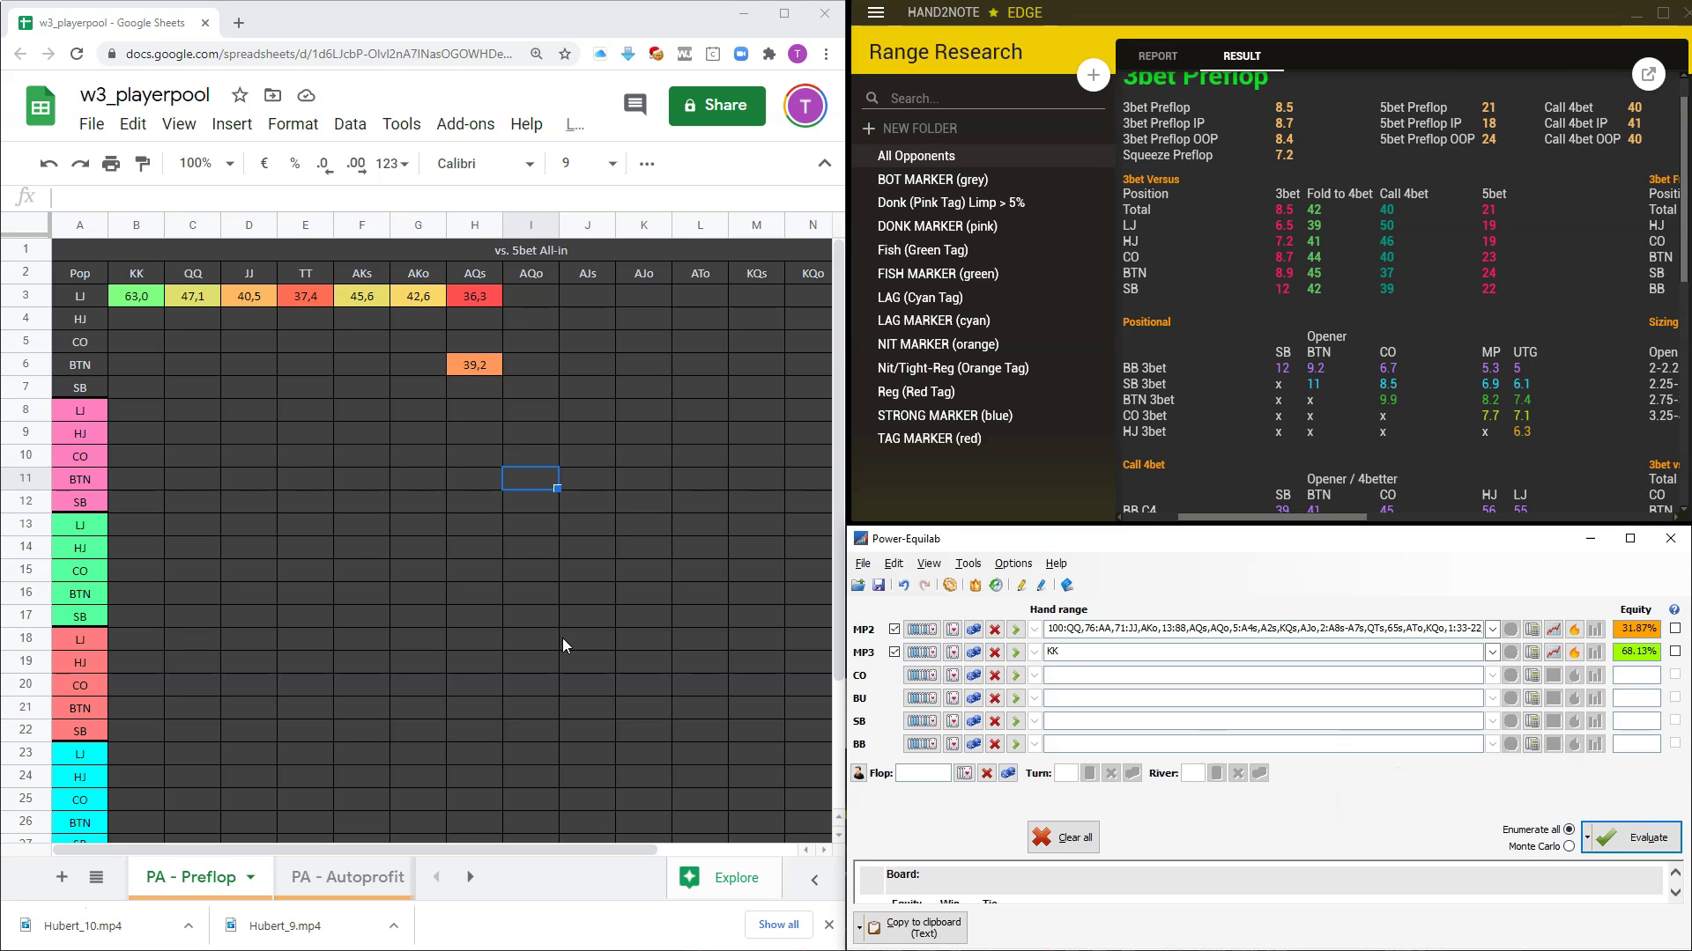
{"action": "left_click", "coordinate": [140, 368]}
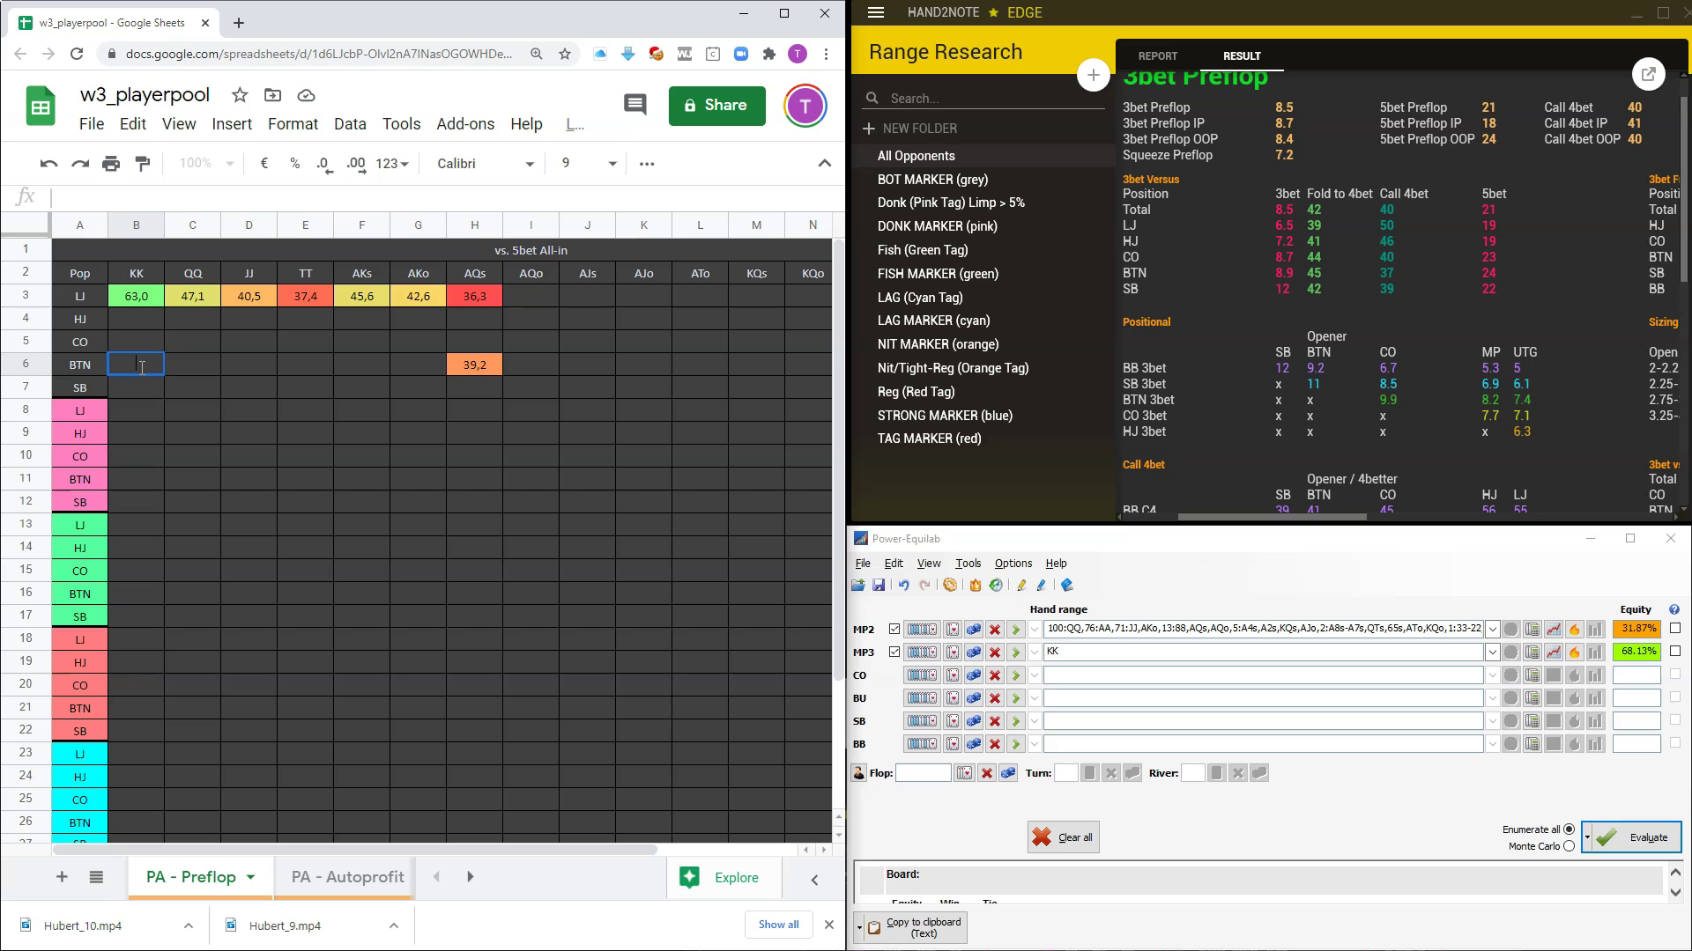
{"action": "type", "text": "68,1"}
{"action": "left_click", "coordinate": [247, 431]}
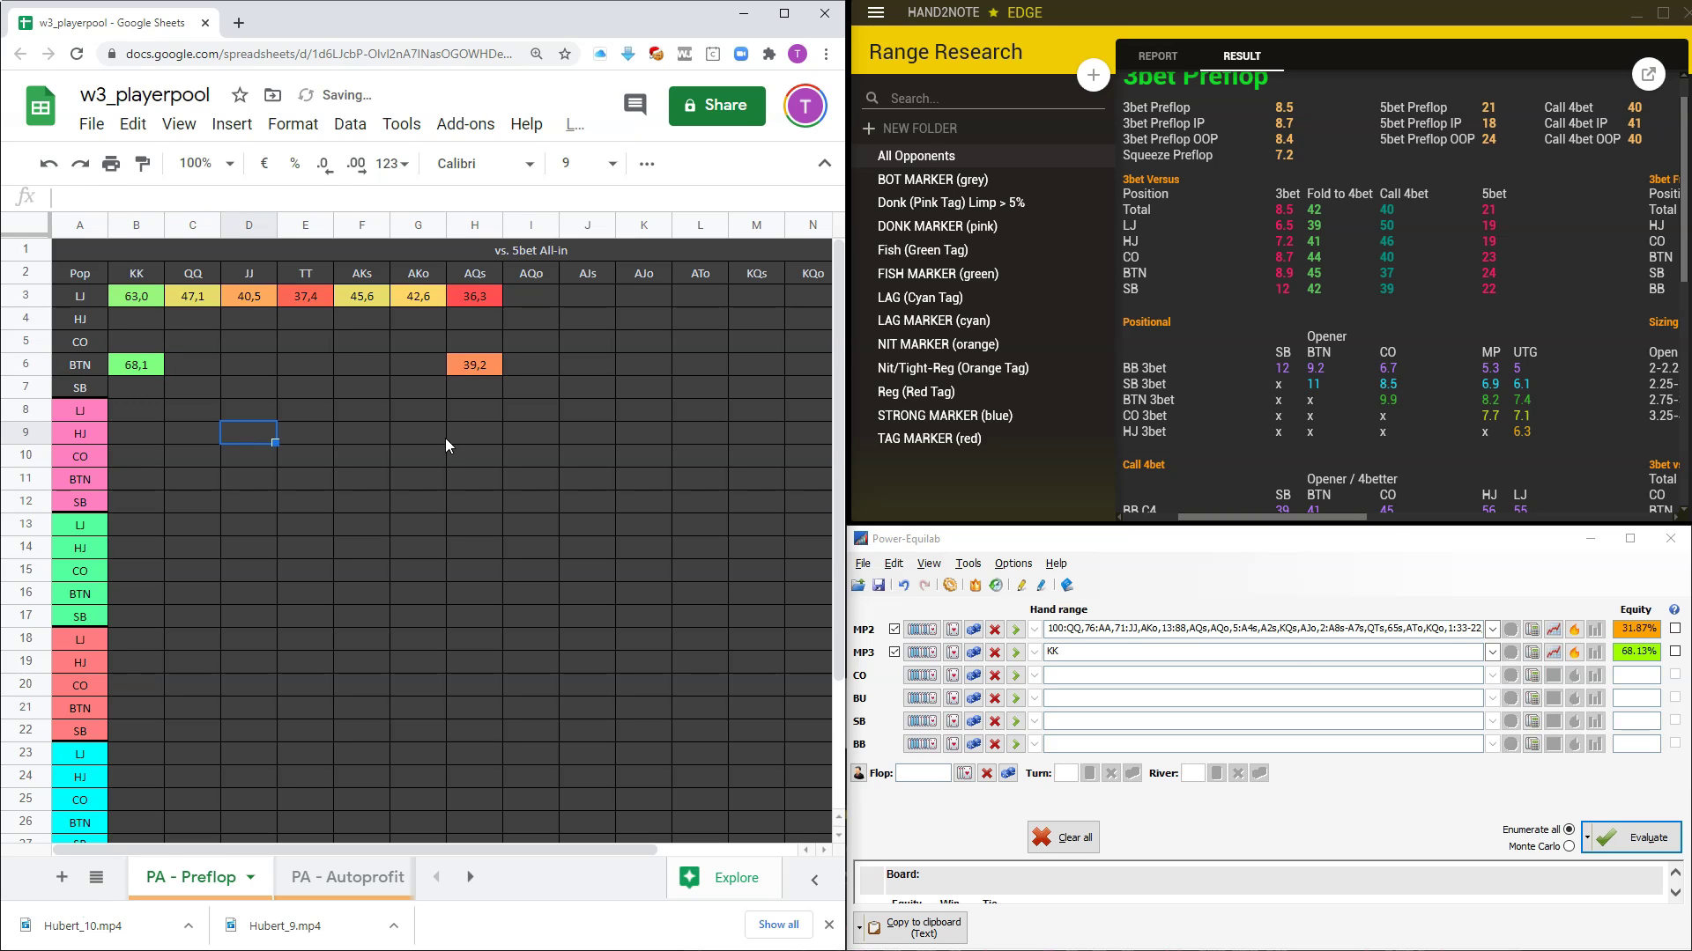
Evaluate QQ and enter 55,30 in cell C6.
{"action": "left_click", "coordinate": [976, 653]}
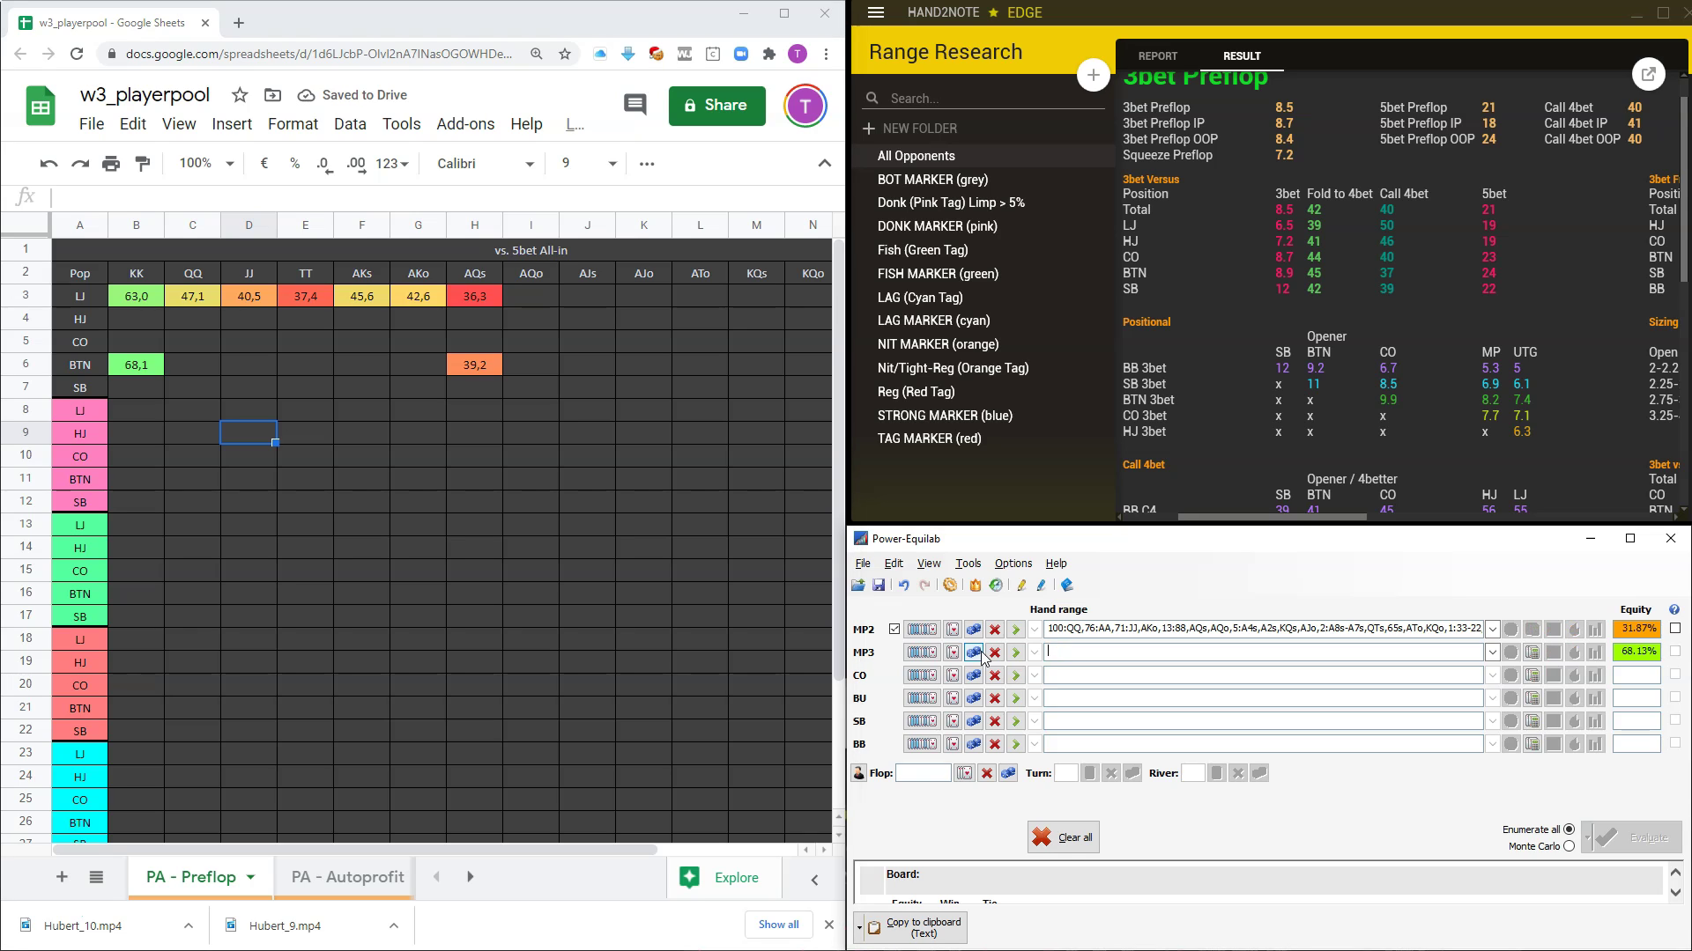
{"action": "type", "text": "QQ"}
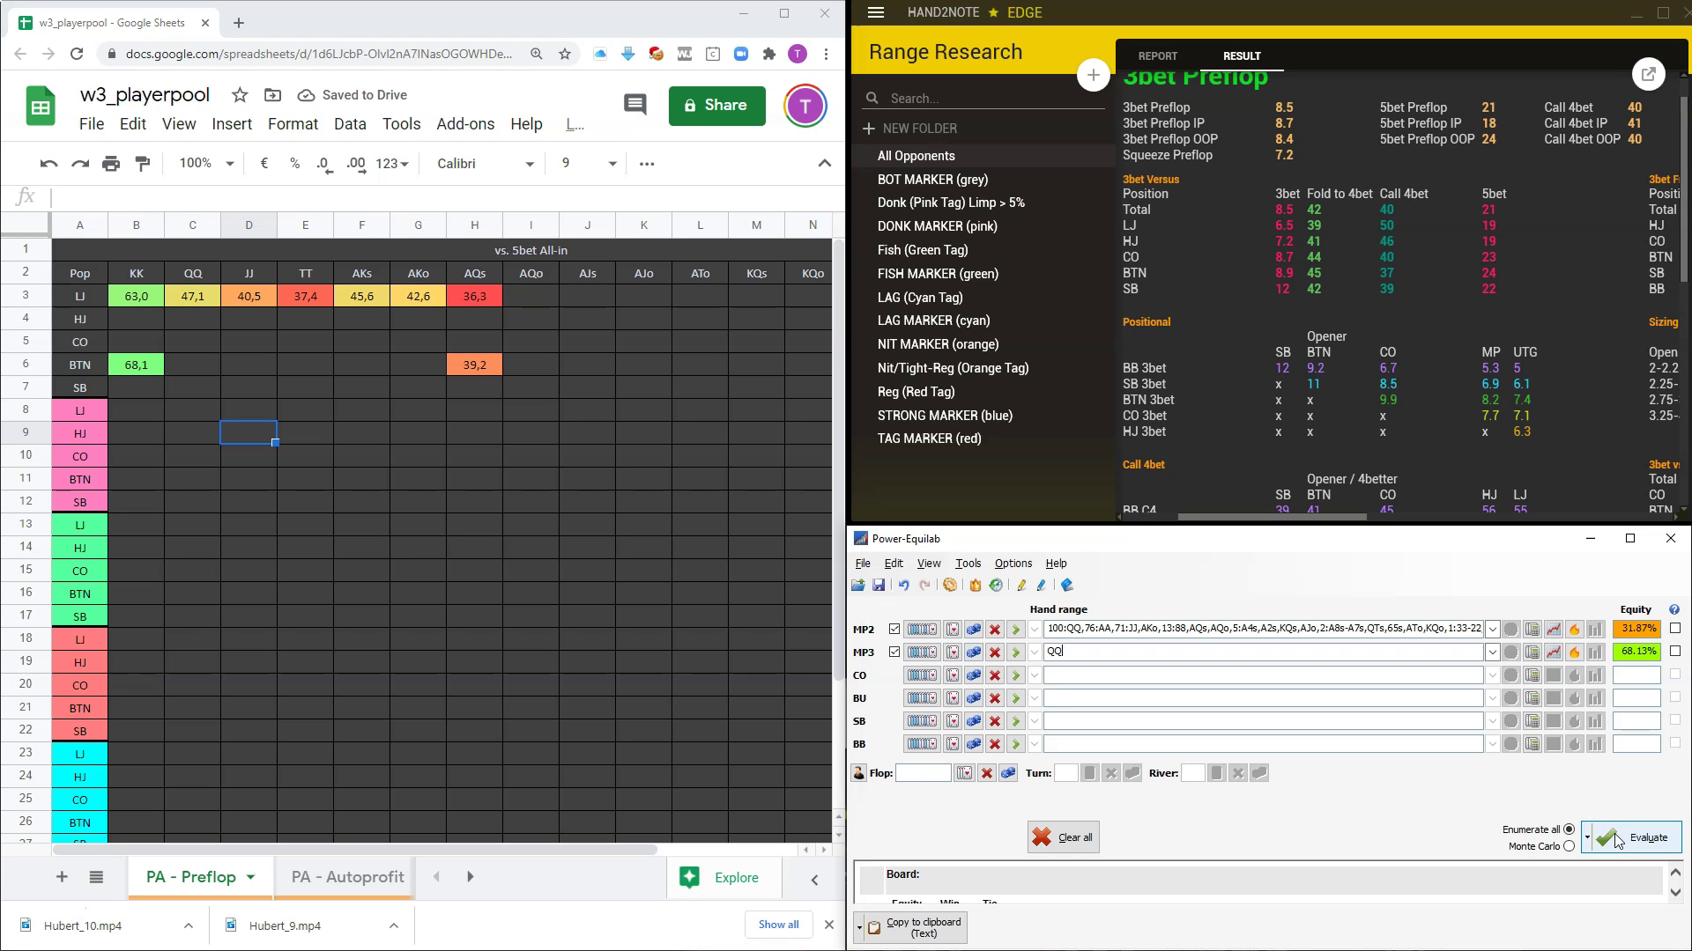
{"action": "left_click", "coordinate": [1618, 840]}
{"action": "left_click", "coordinate": [208, 364]}
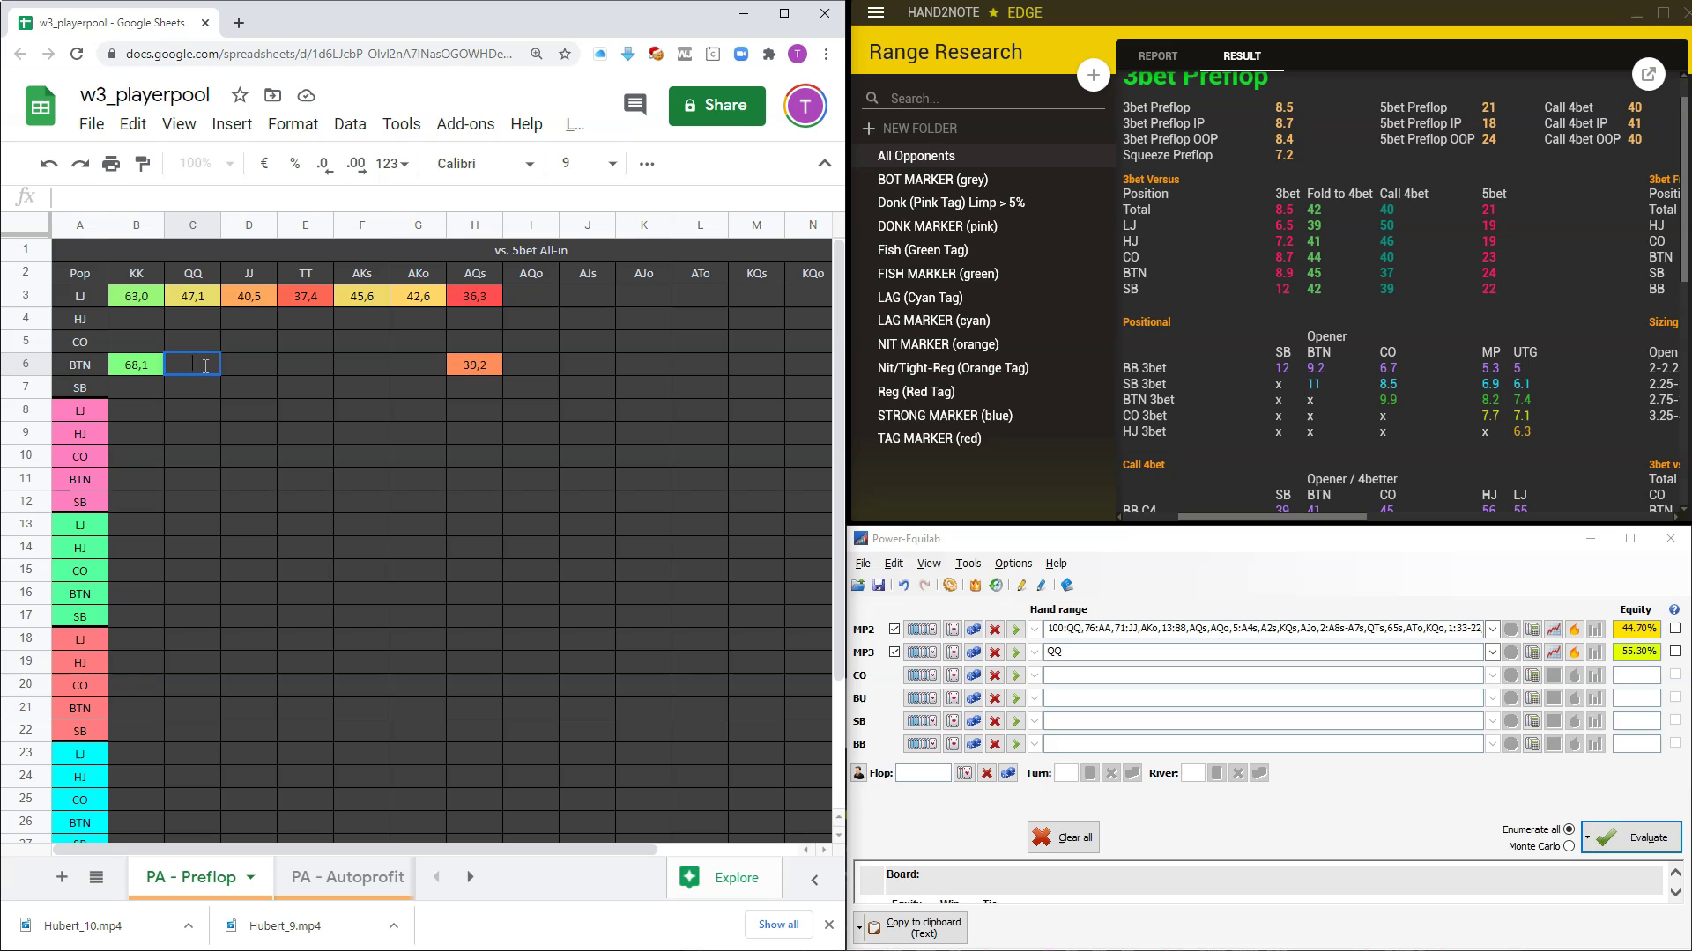
{"action": "type", "text": "55,30"}
{"action": "left_click", "coordinate": [328, 432]}
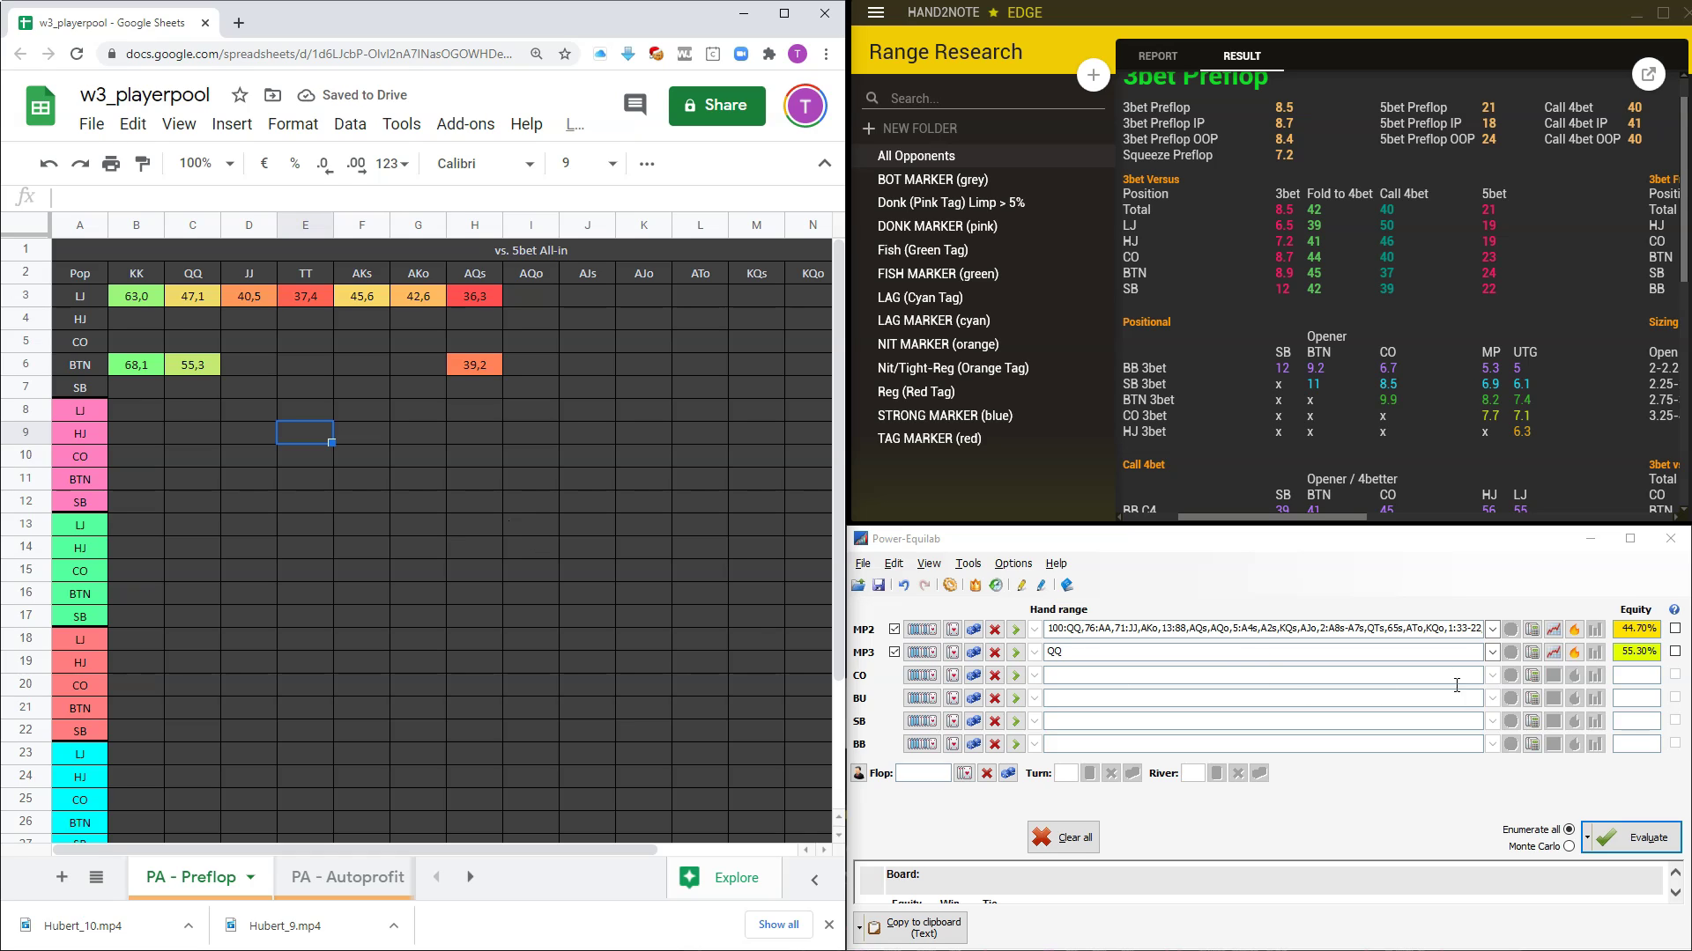
Evaluate JJ and enter 46,26 in cell D6.
{"action": "left_click", "coordinate": [884, 657]}
{"action": "type", "text": "JJ"}
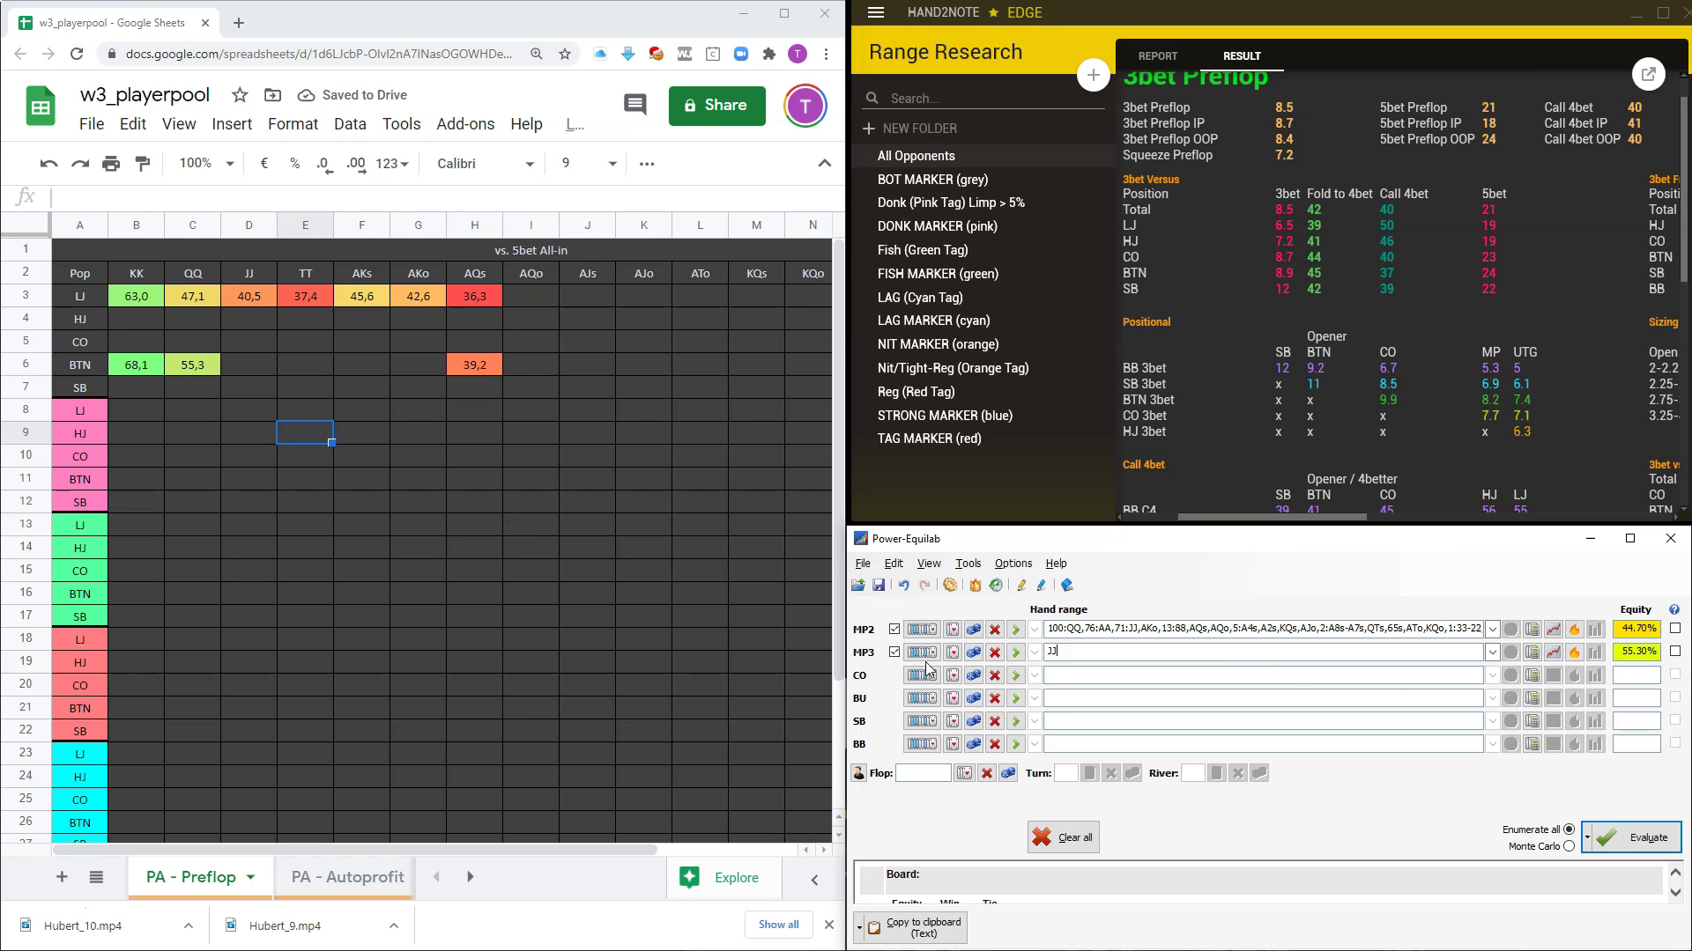
{"action": "left_click", "coordinate": [1611, 837]}
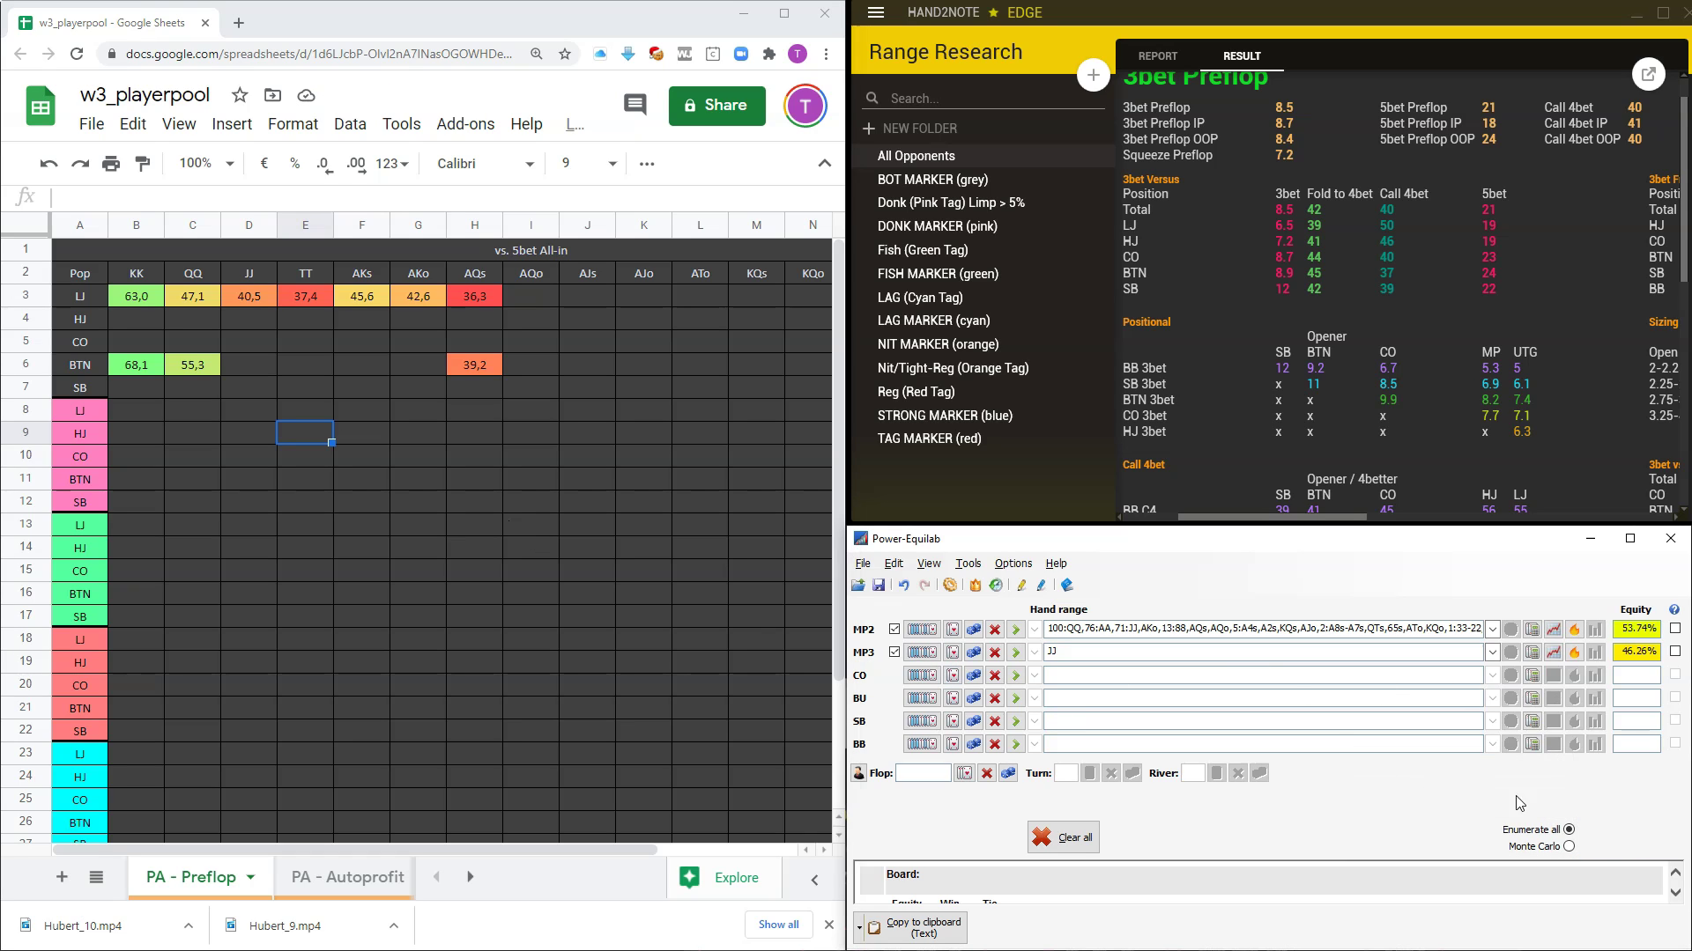
{"action": "double_click", "coordinate": [253, 370]}
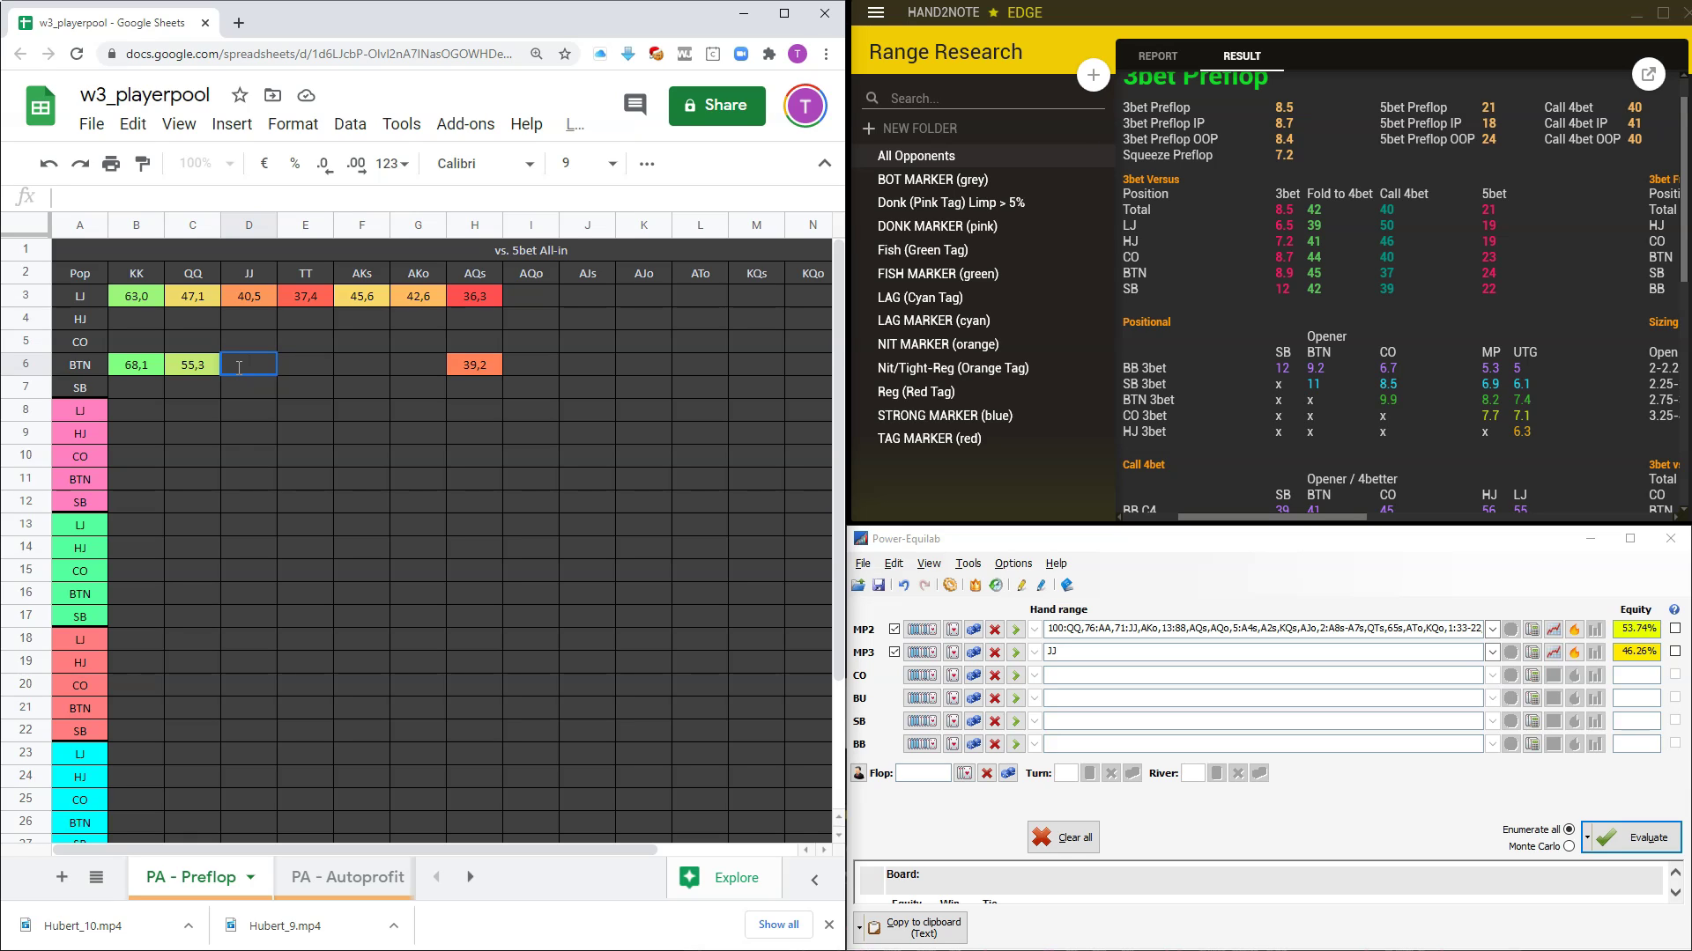
{"action": "type", "text": "46,26"}
{"action": "left_click", "coordinate": [271, 476]}
Set MP3 to TT and enter its 41,04 equity in cell E6.
{"action": "left_click", "coordinate": [315, 361]}
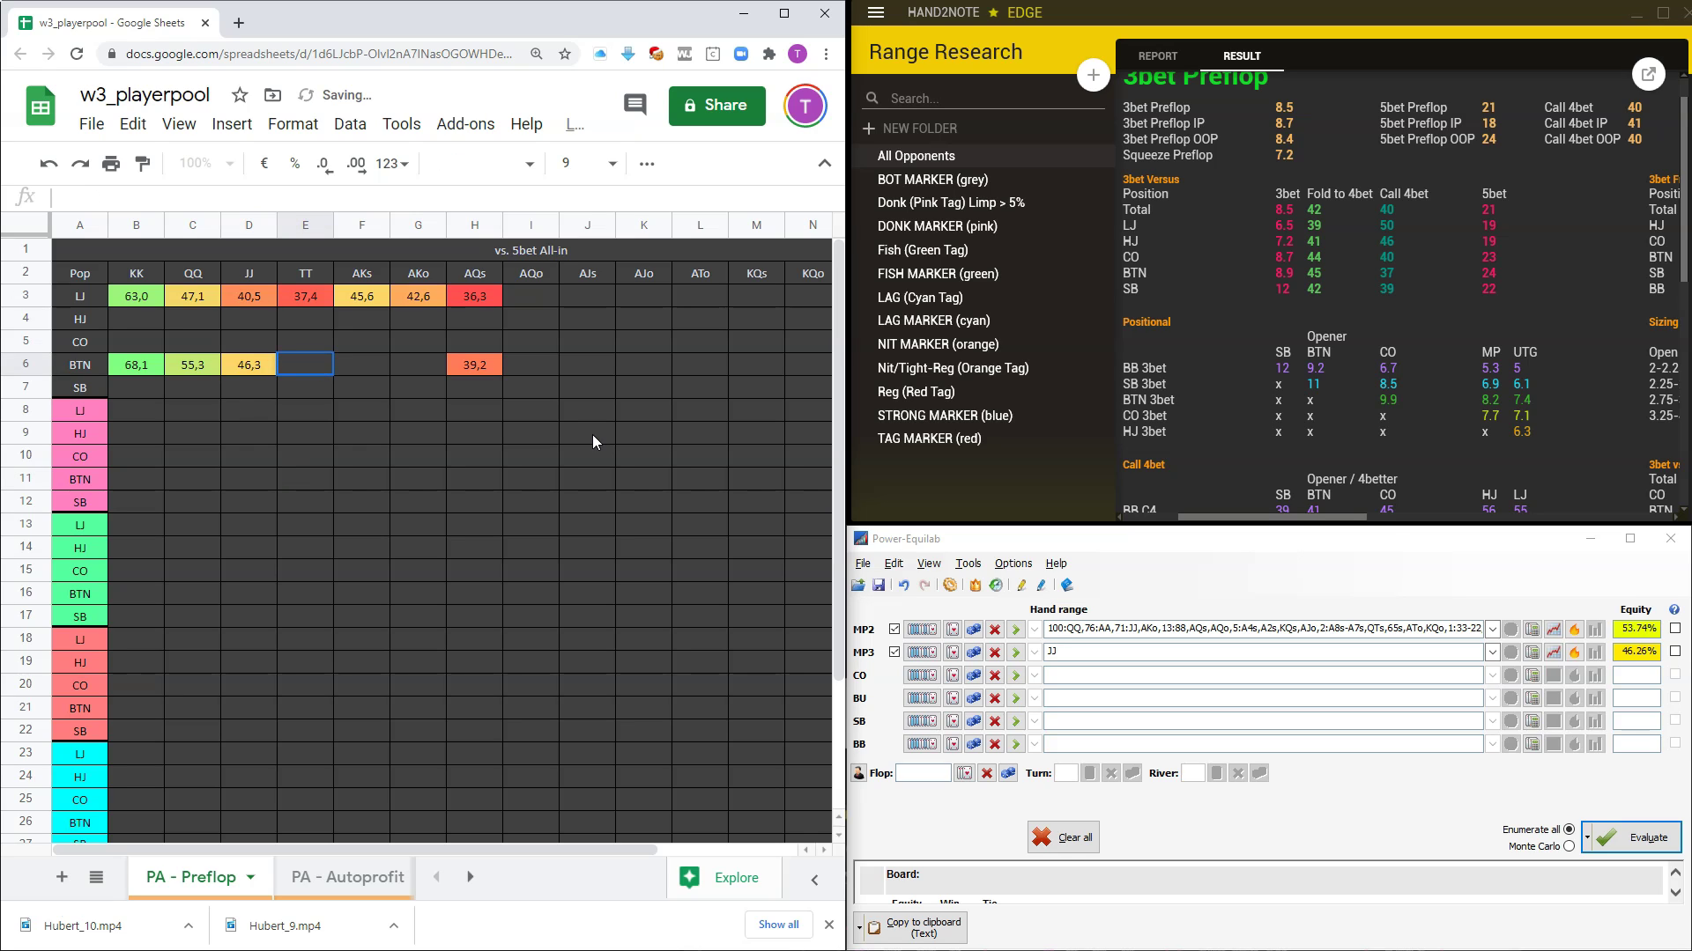
{"action": "left_click", "coordinate": [994, 652]}
{"action": "type", "text": "TT"}
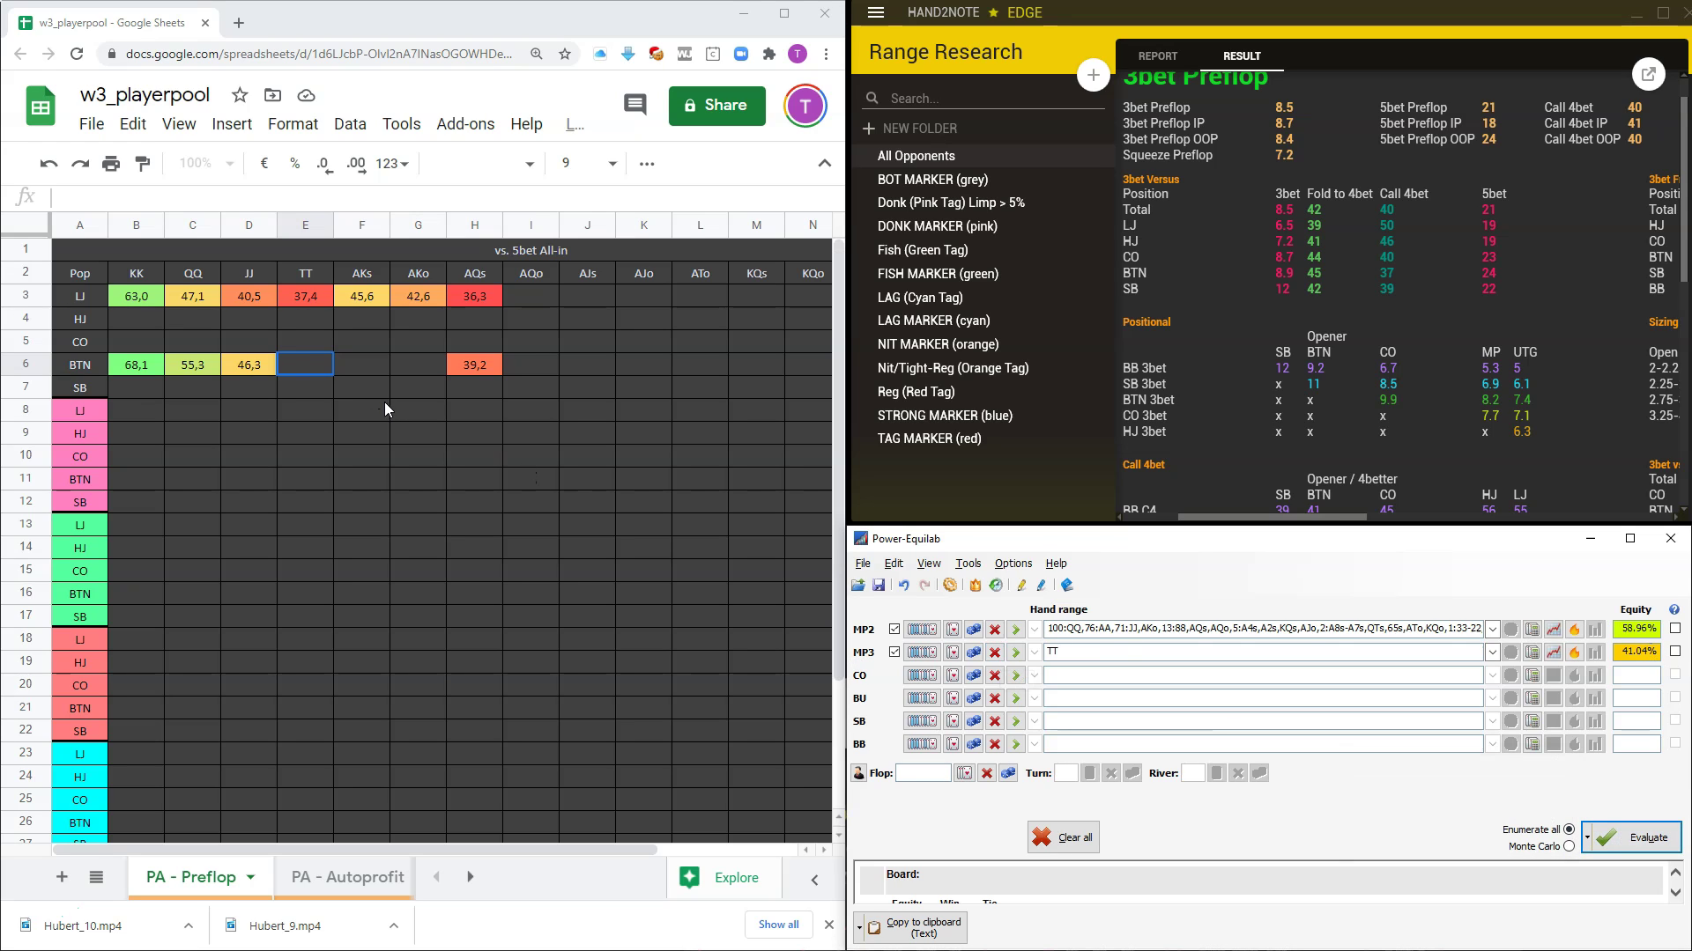
{"action": "left_click", "coordinate": [303, 370]}
{"action": "type", "text": "41,04"}
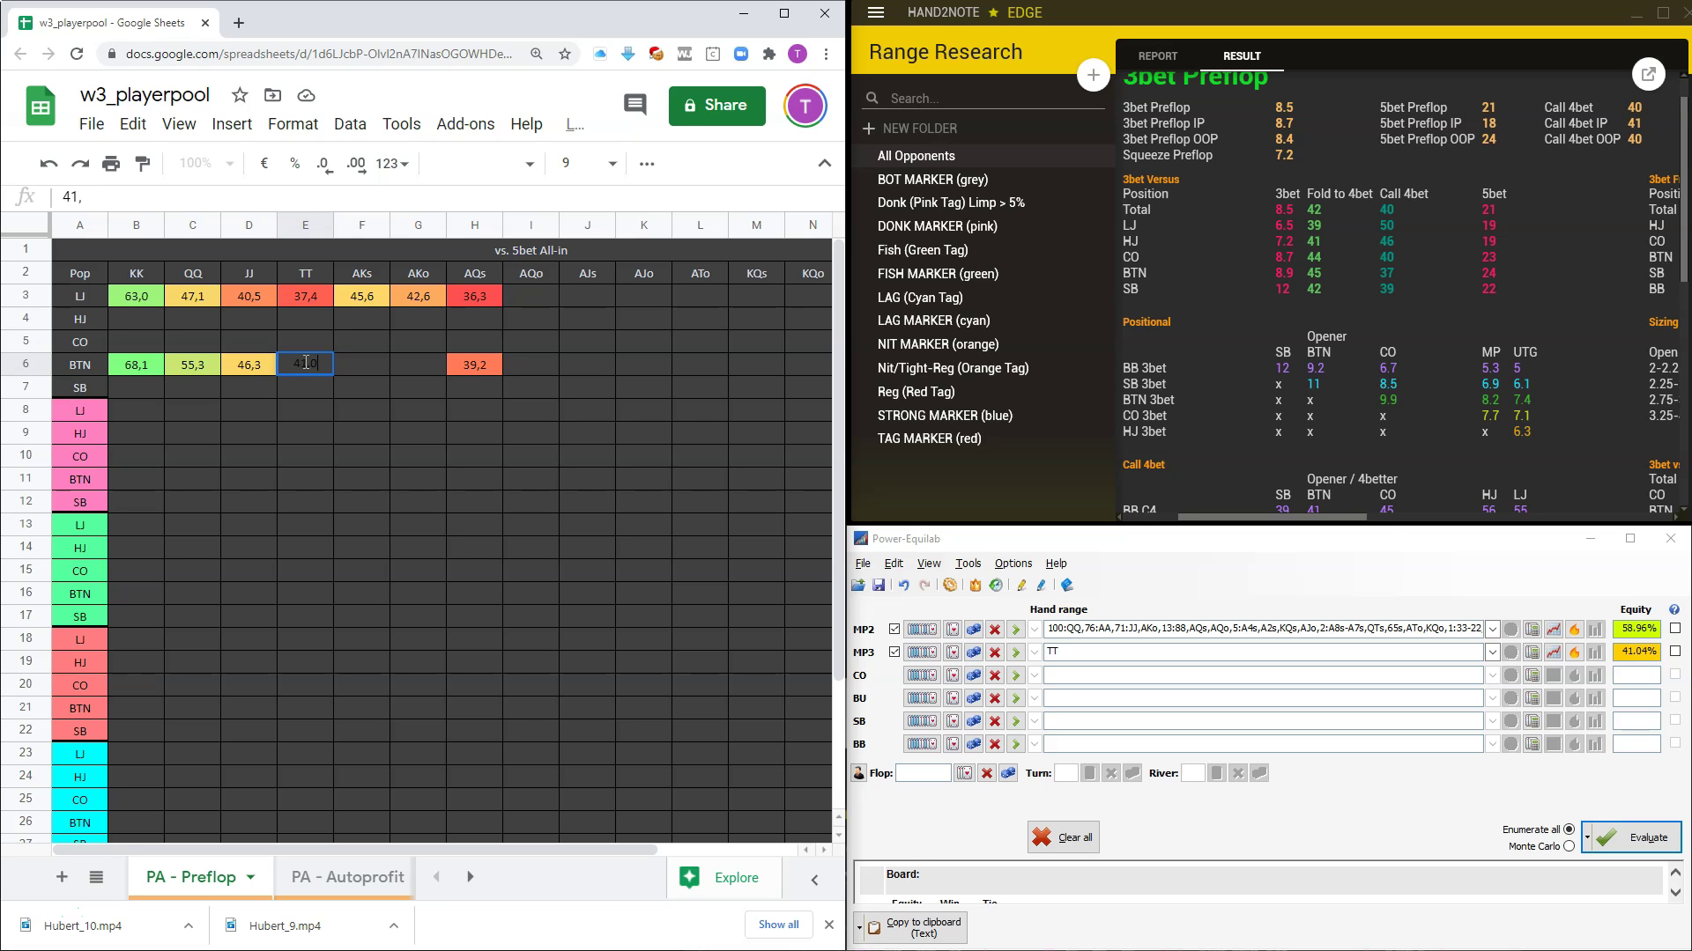
{"action": "left_click", "coordinate": [361, 478]}
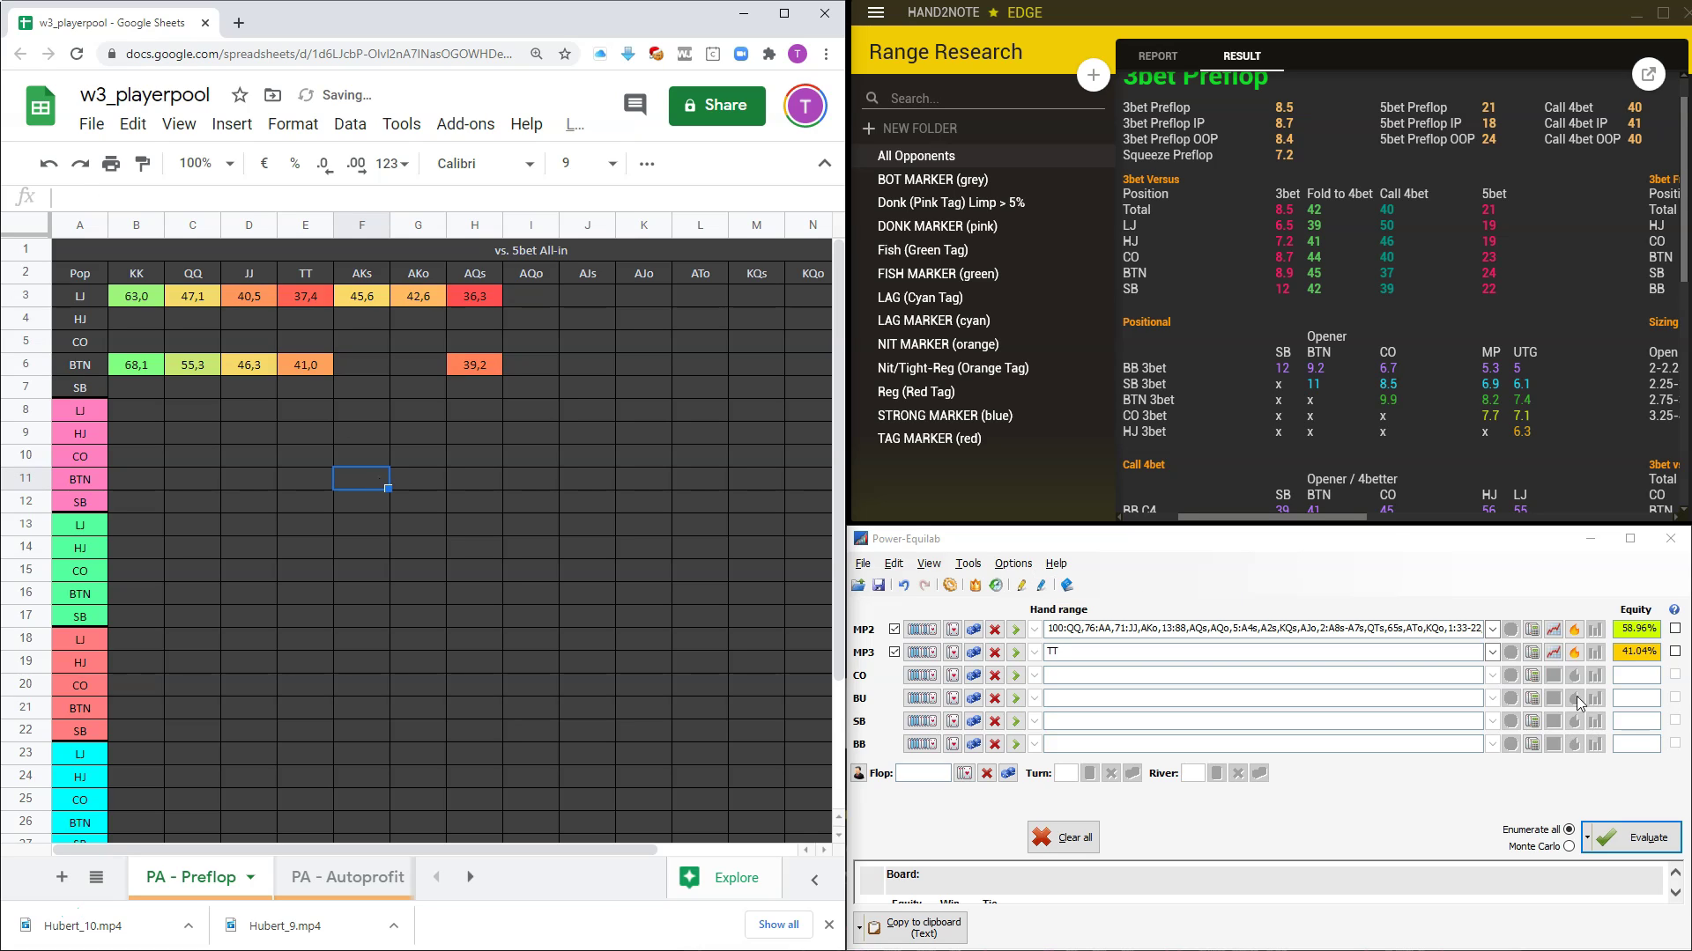
Evaluate AKs, enter 47,97 in cell F6, and begin changing the hand to AKo.
{"action": "double_click", "coordinate": [1163, 657]}
{"action": "type", "text": "AKs"}
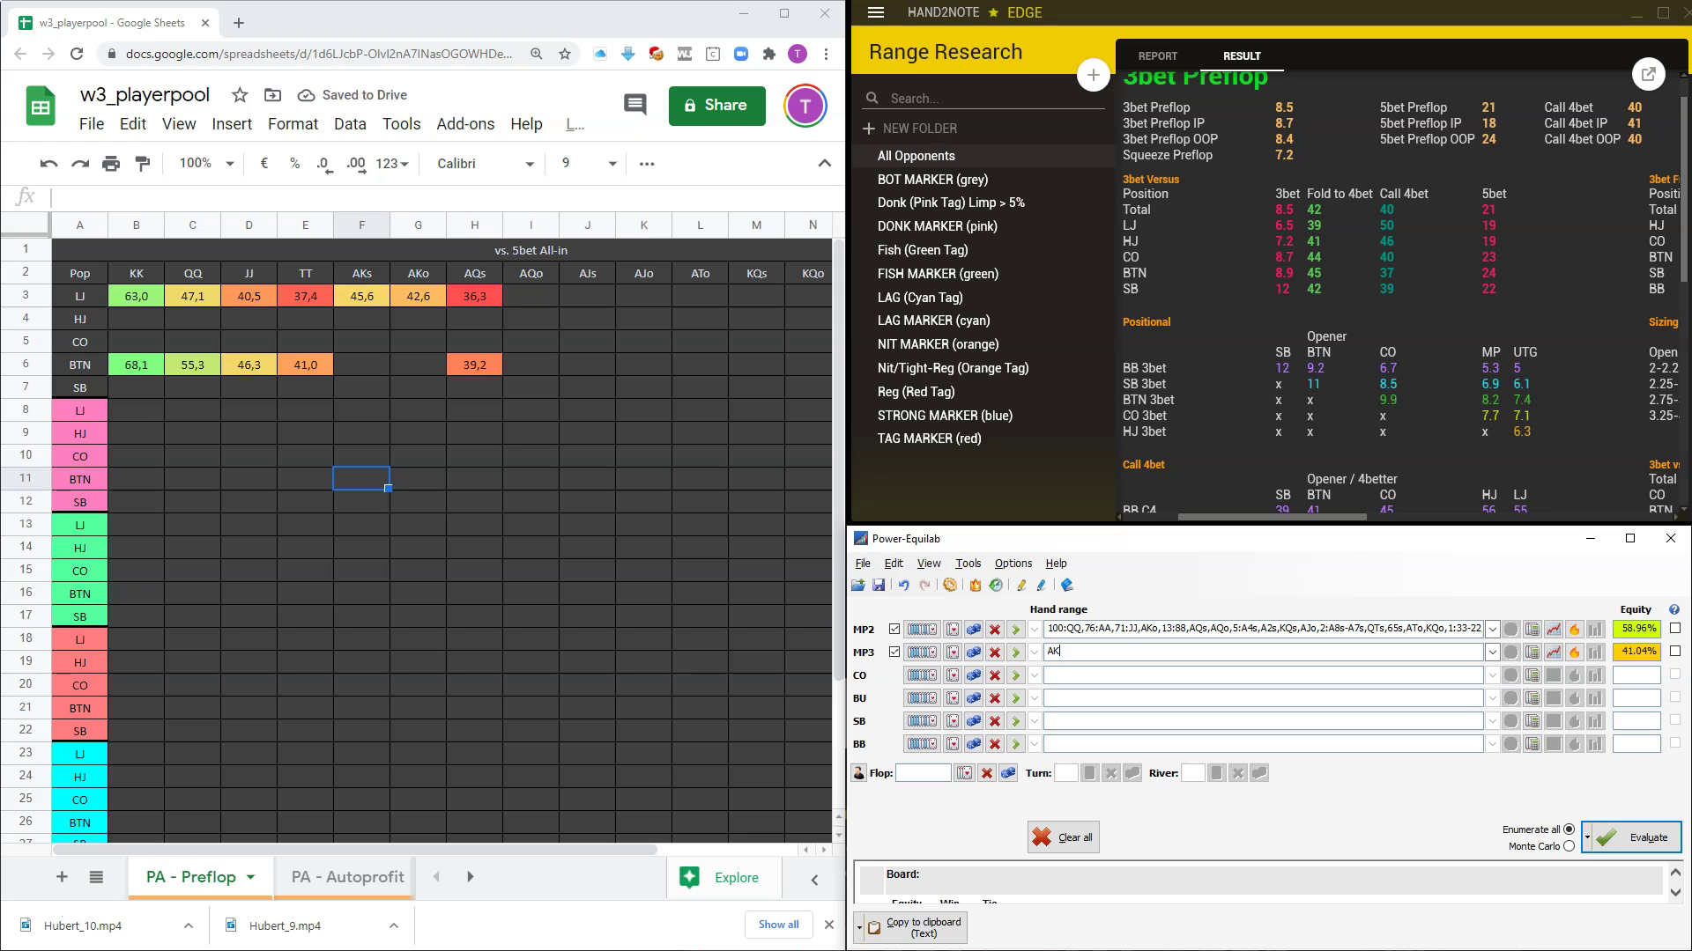
{"action": "left_click", "coordinate": [1607, 841]}
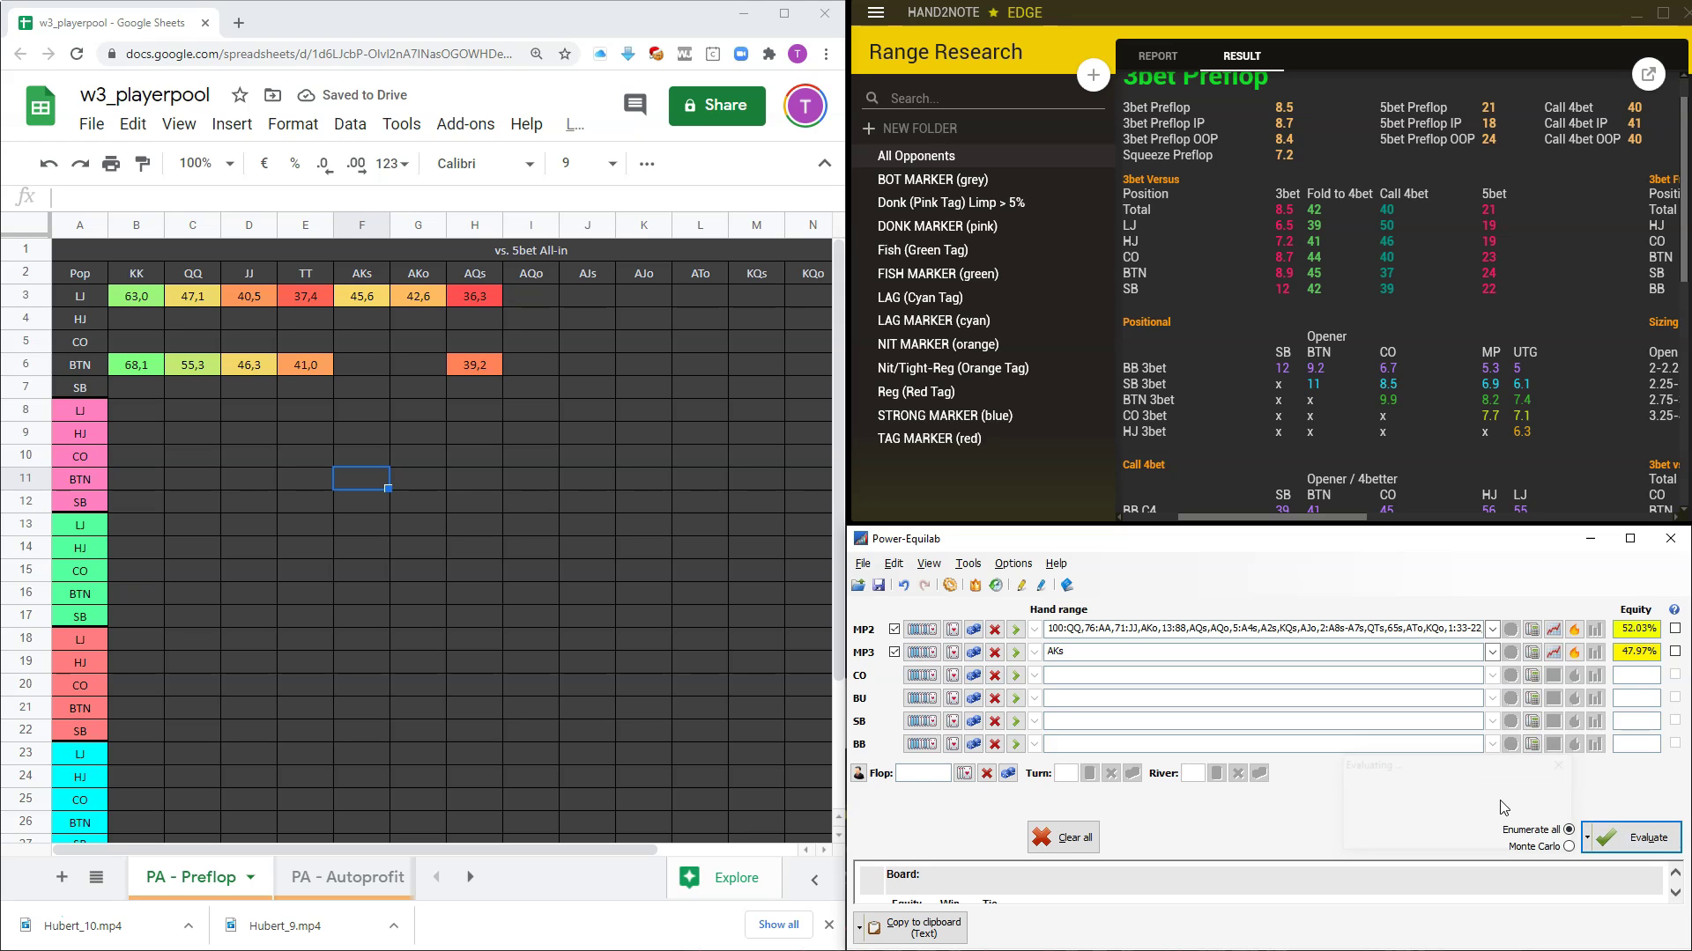
{"action": "left_click", "coordinate": [374, 370]}
{"action": "type", "text": "47,"}
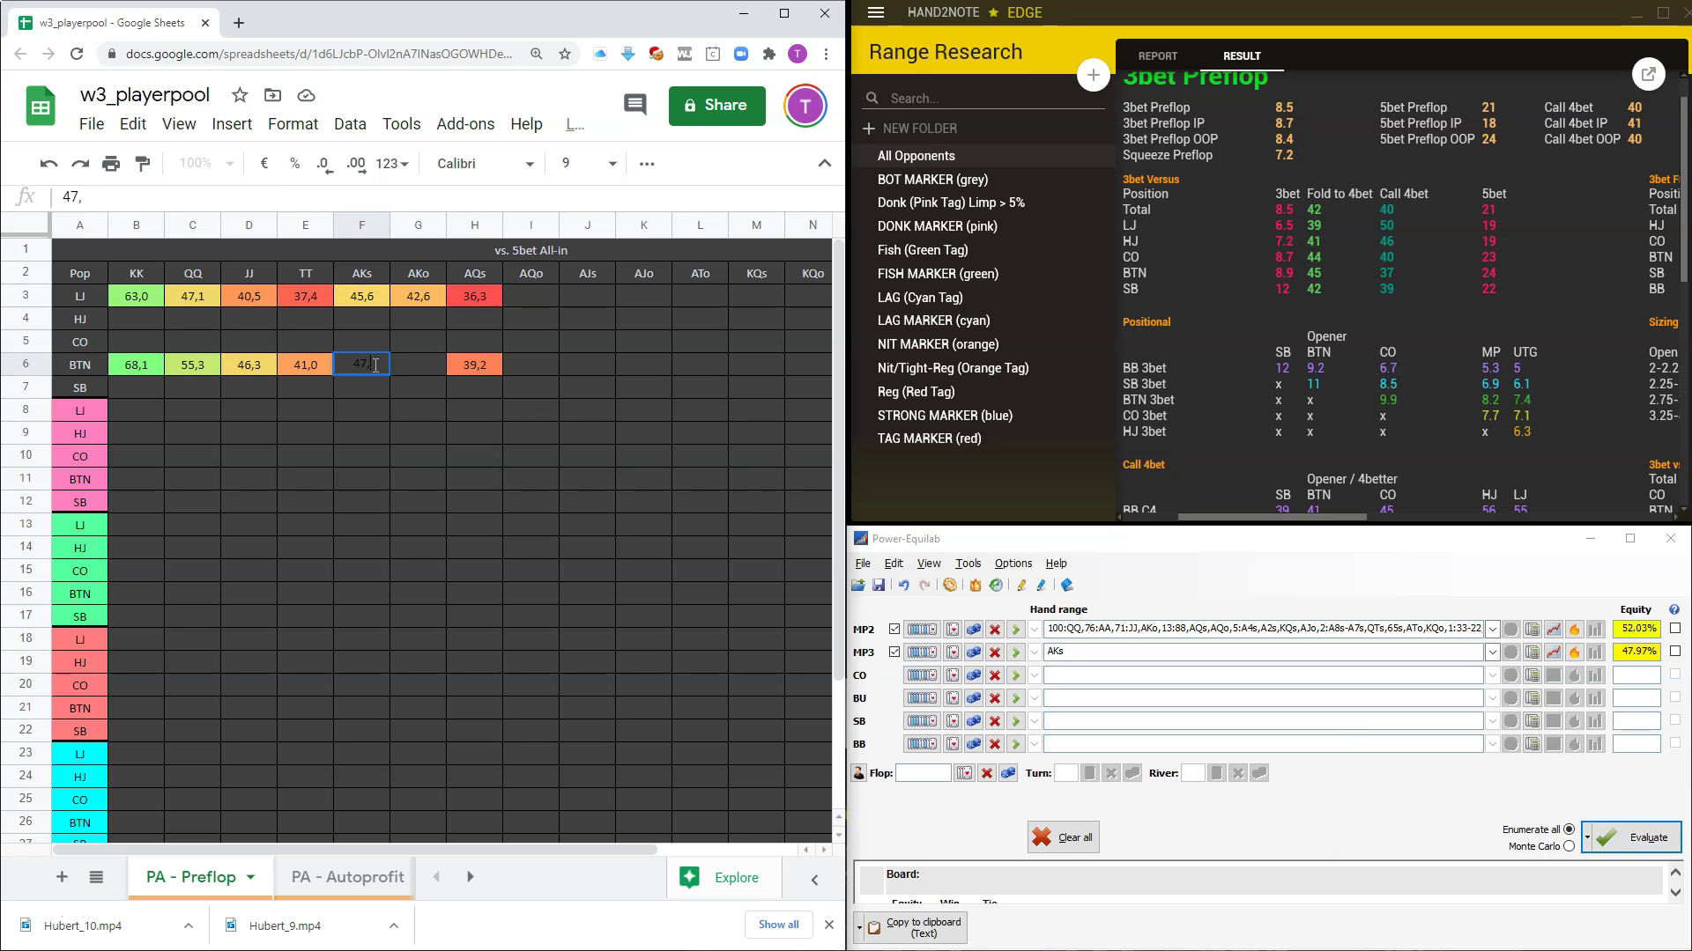
{"action": "type", "text": "97"}
{"action": "left_click", "coordinate": [463, 474]}
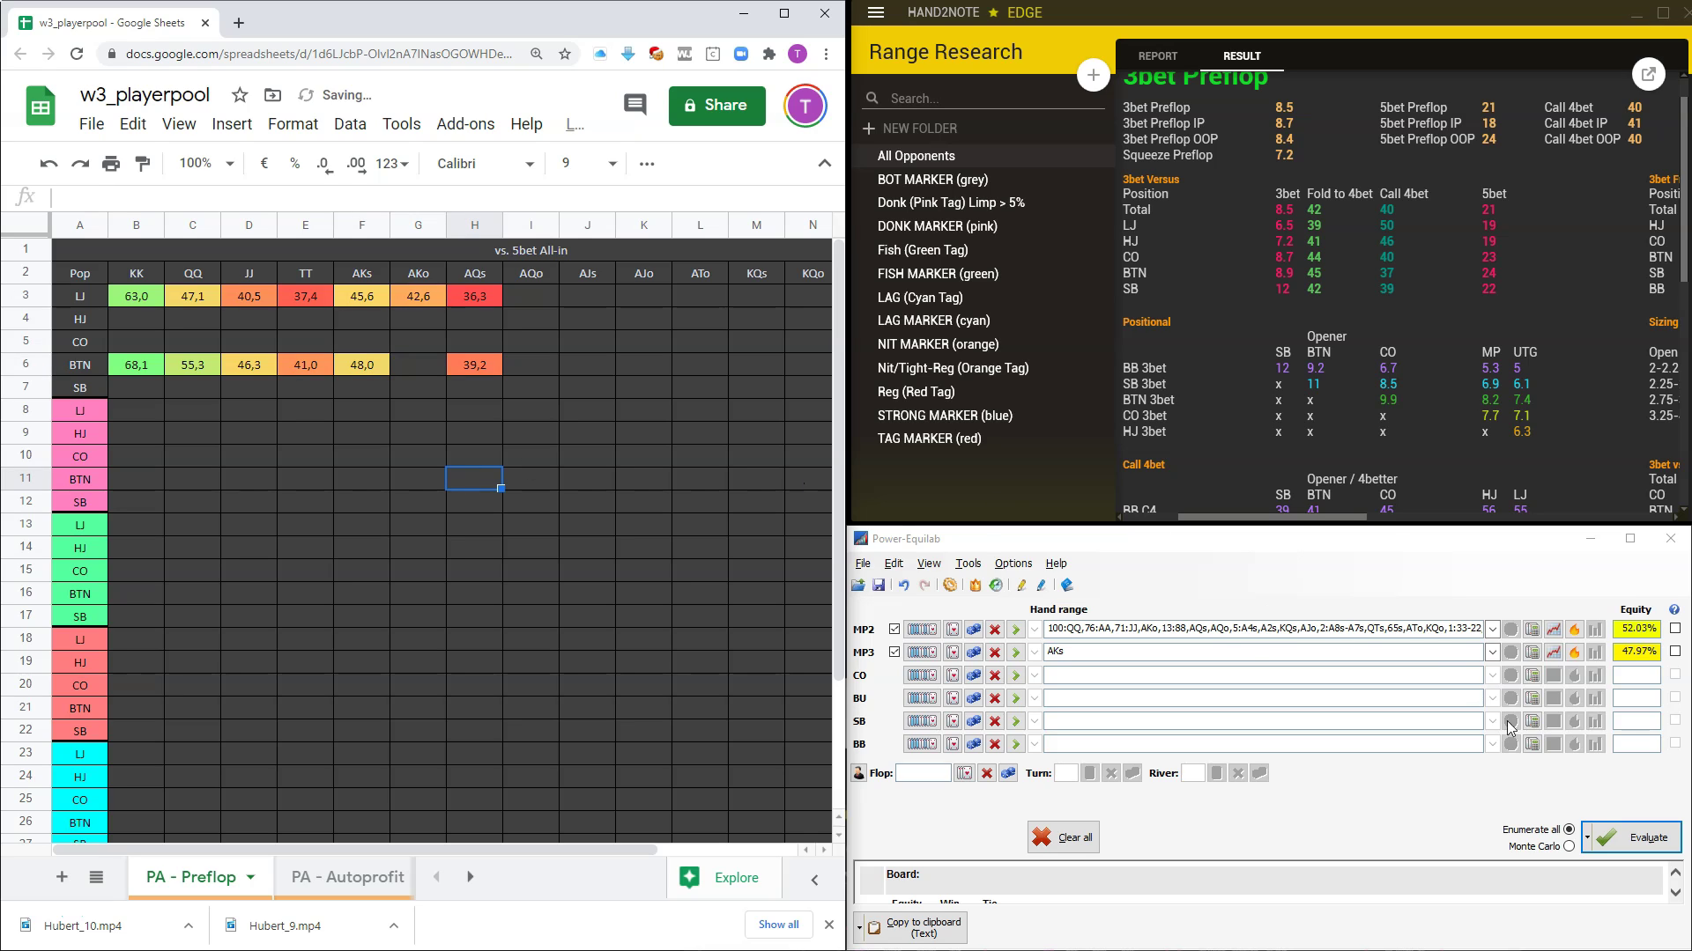
{"action": "left_click", "coordinate": [1074, 650]}
{"action": "key", "text": "BackSpace"}
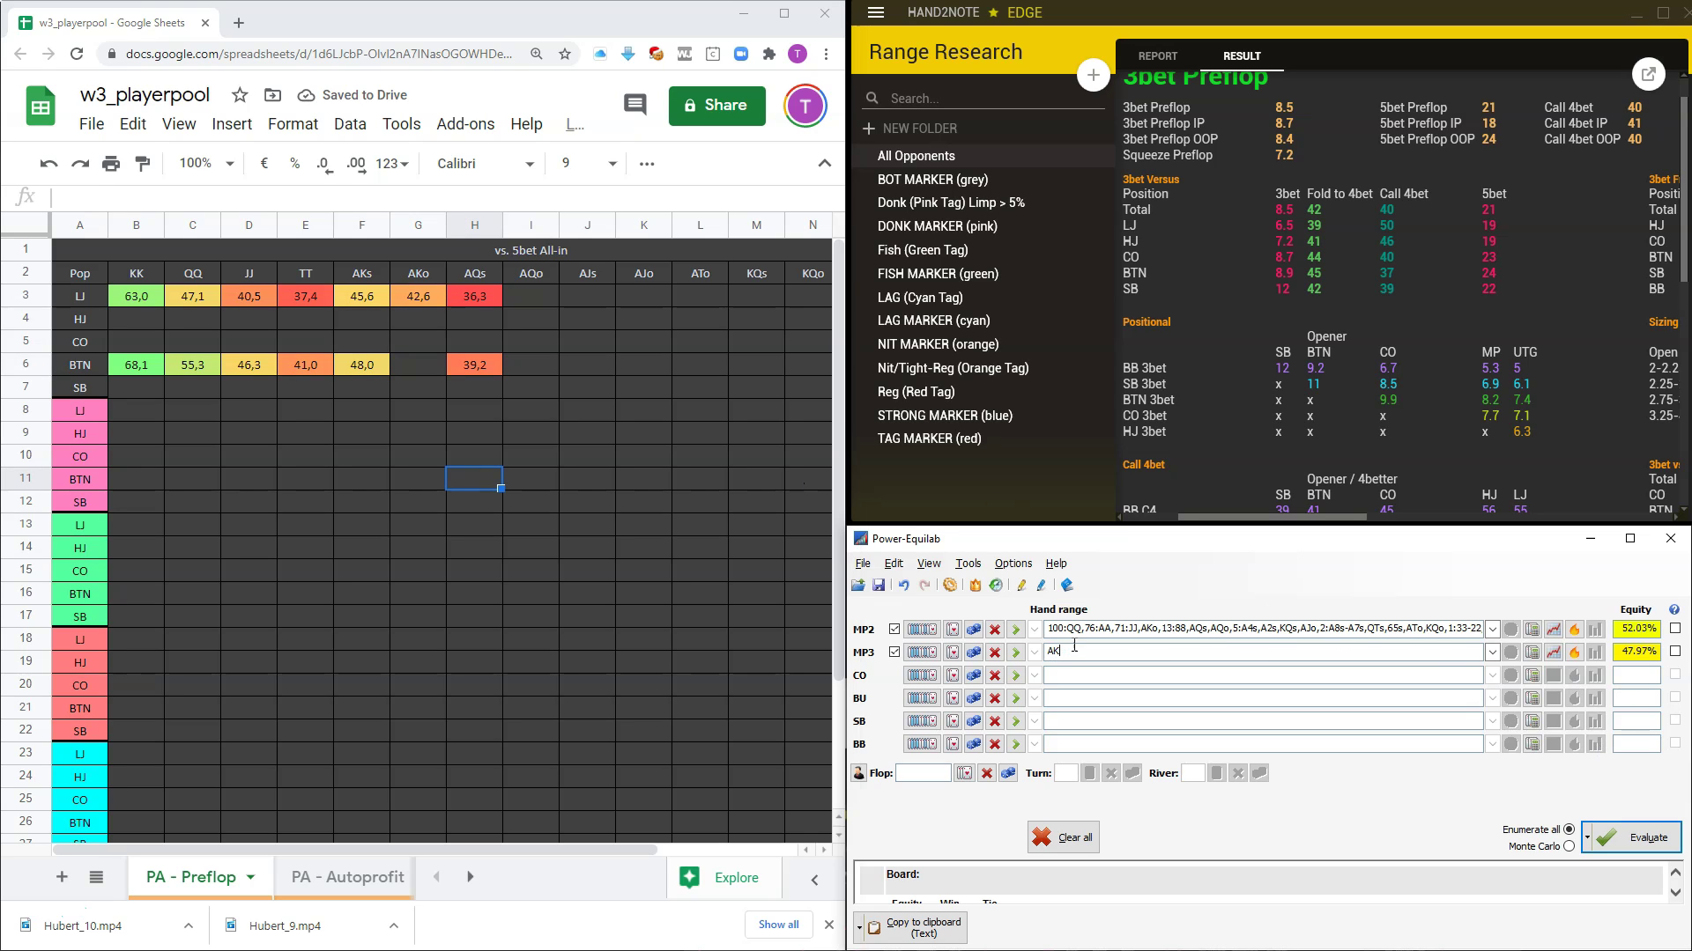
Evaluate AKo at 45.26% equity and enter 45,3 in cell G6.
{"action": "type", "text": "o"}
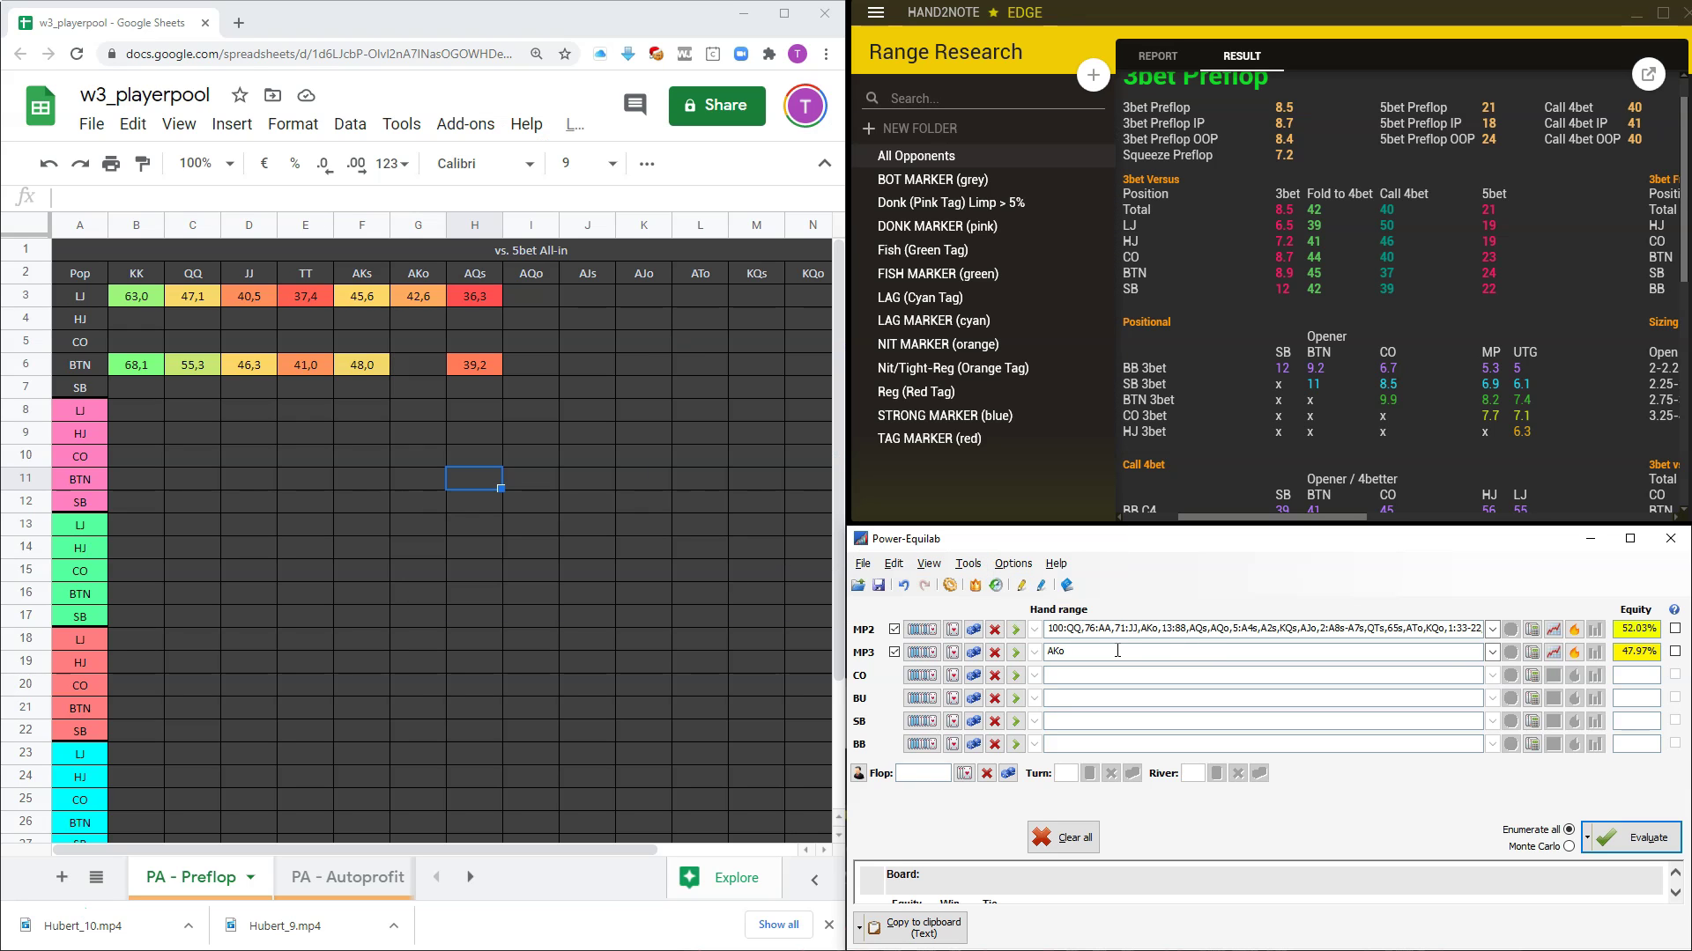
{"action": "left_click", "coordinate": [1639, 837]}
{"action": "left_click", "coordinate": [416, 366]}
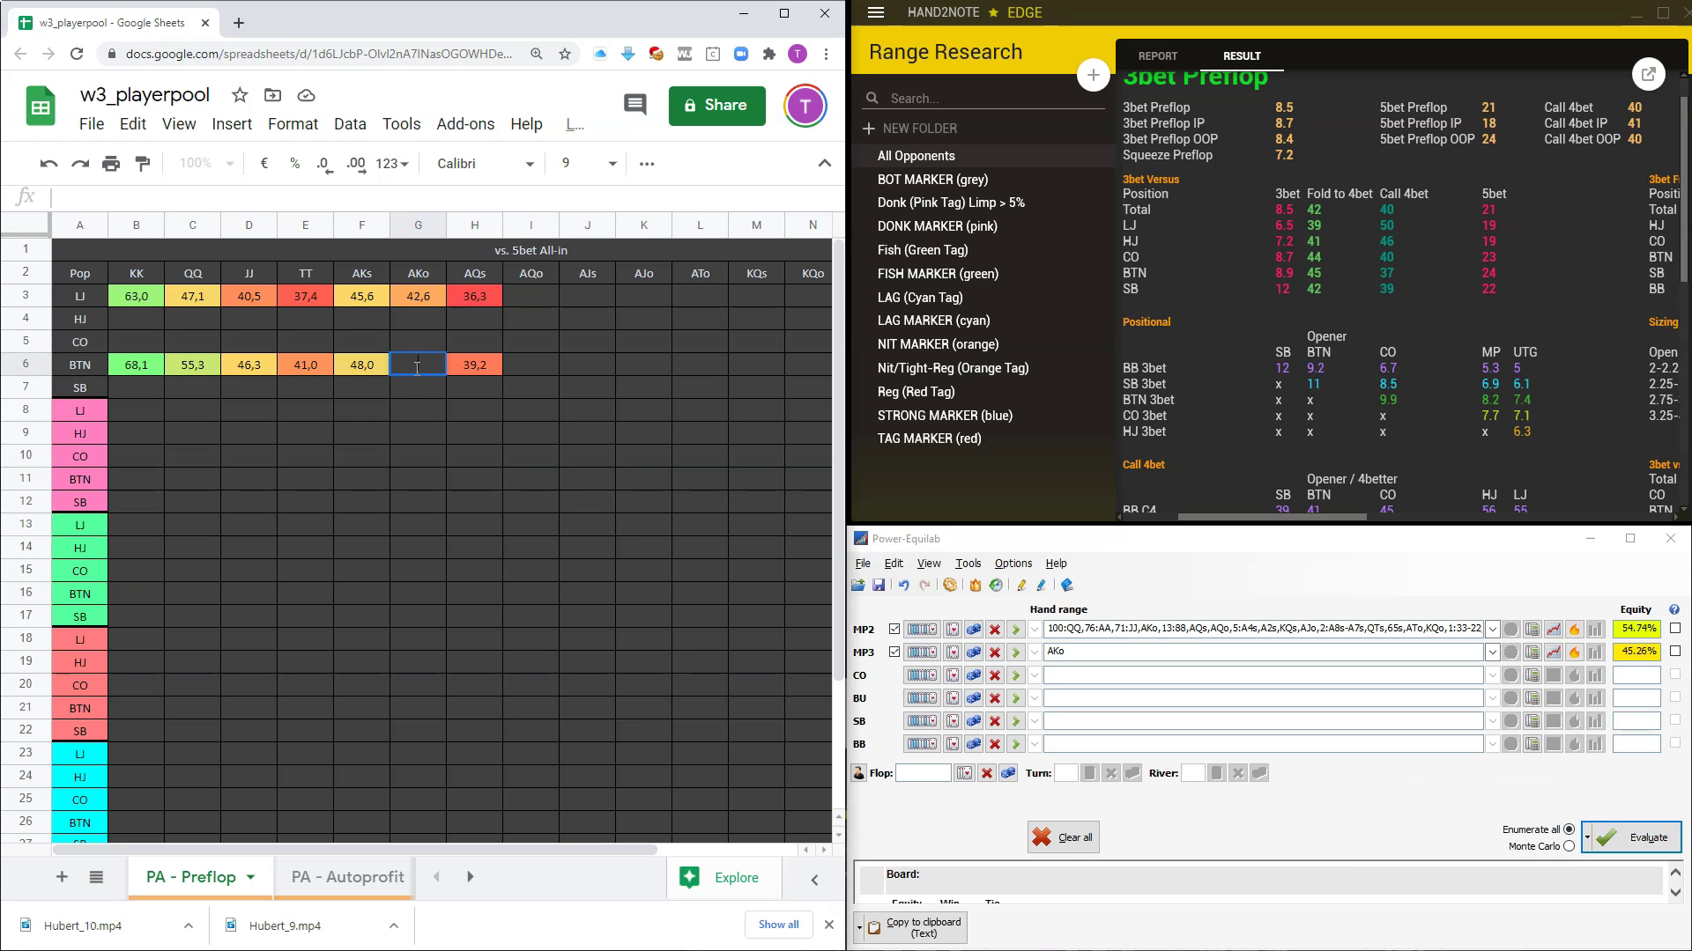
{"action": "type", "text": "45,3"}
{"action": "left_click", "coordinate": [500, 474]}
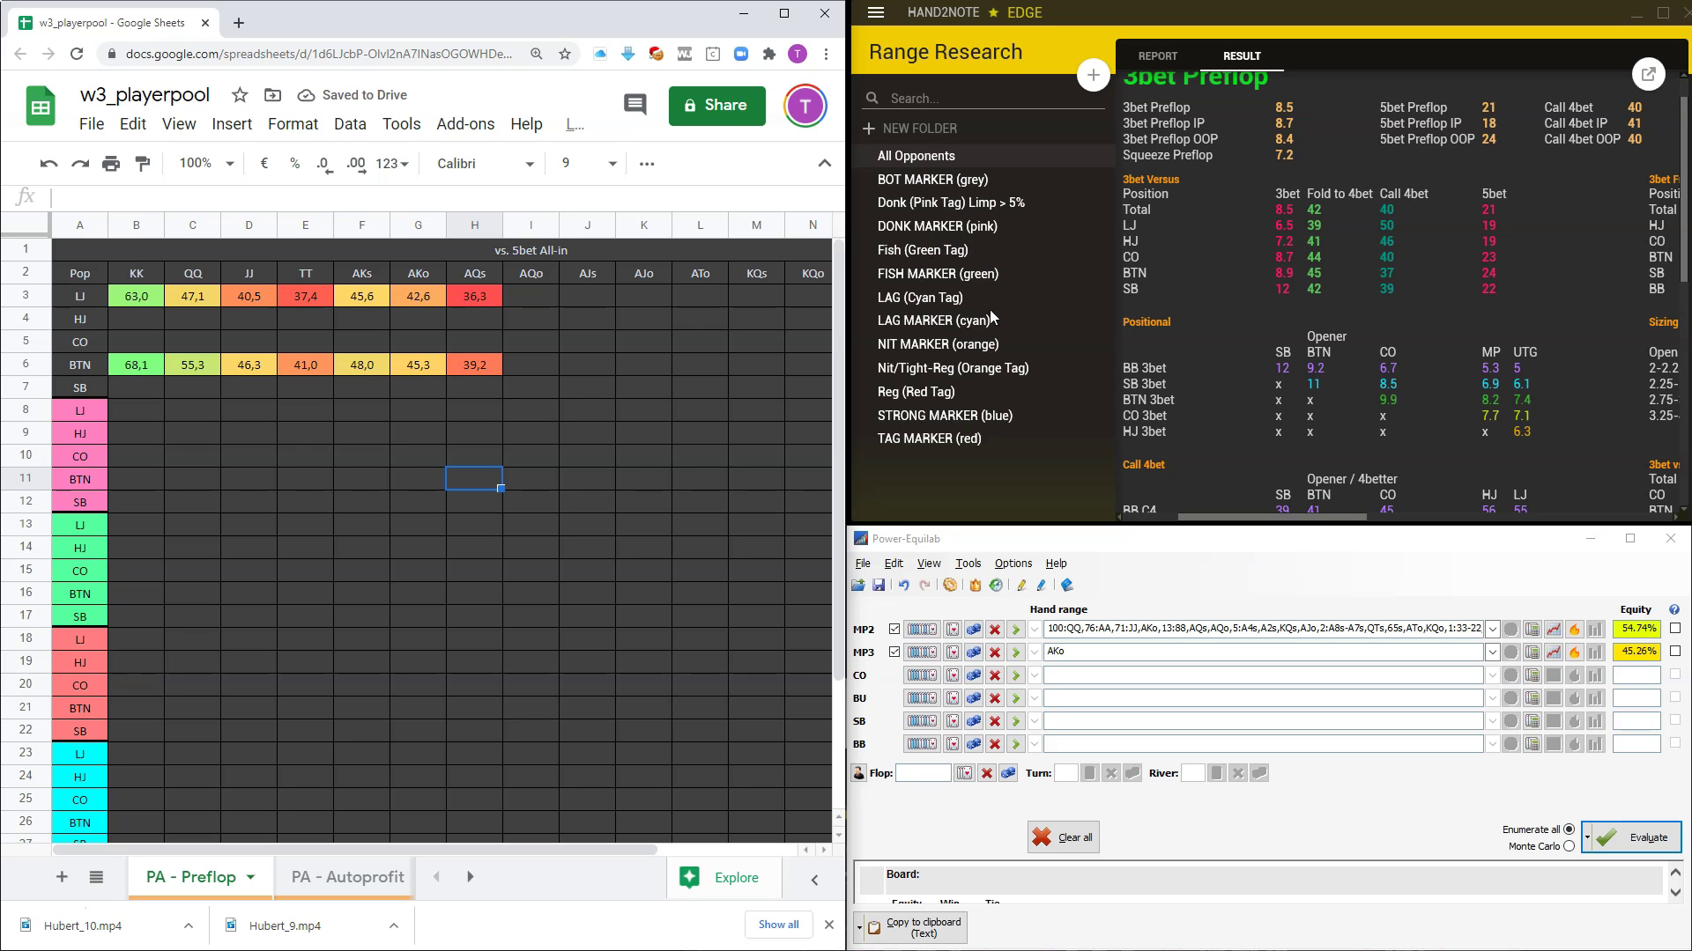
Open the Donk (Pink Tag) Limp > 5% report's results and show 3bet Preflop DS statistics.
{"action": "left_click", "coordinate": [944, 208]}
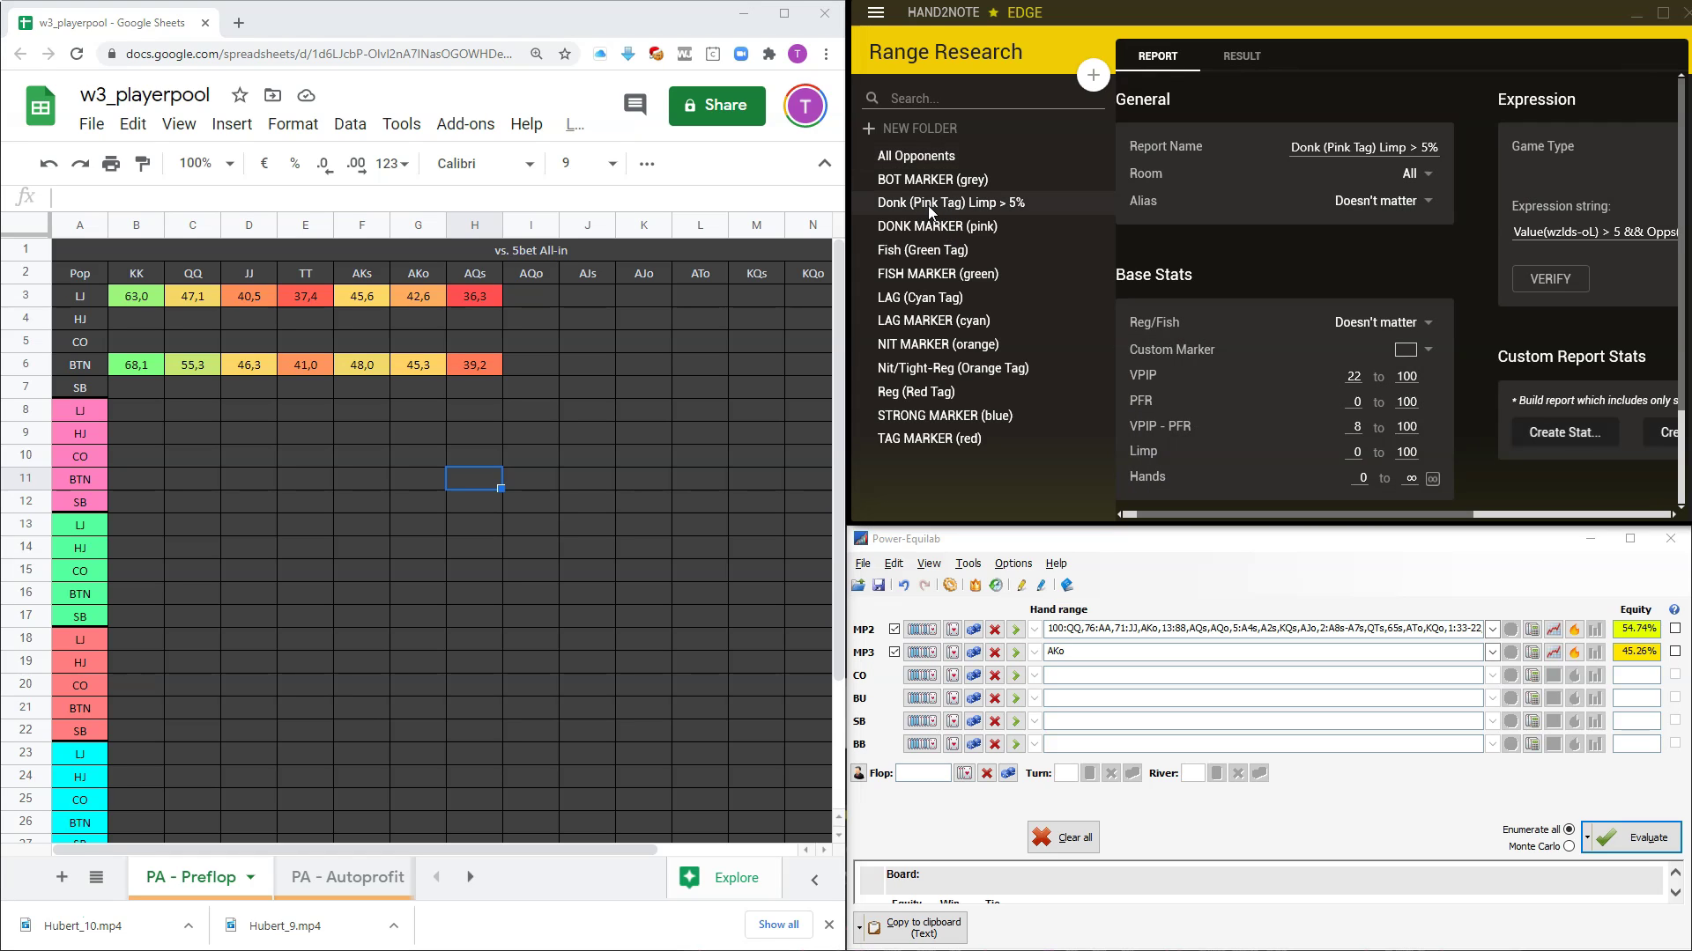
{"action": "left_click", "coordinate": [1242, 57]}
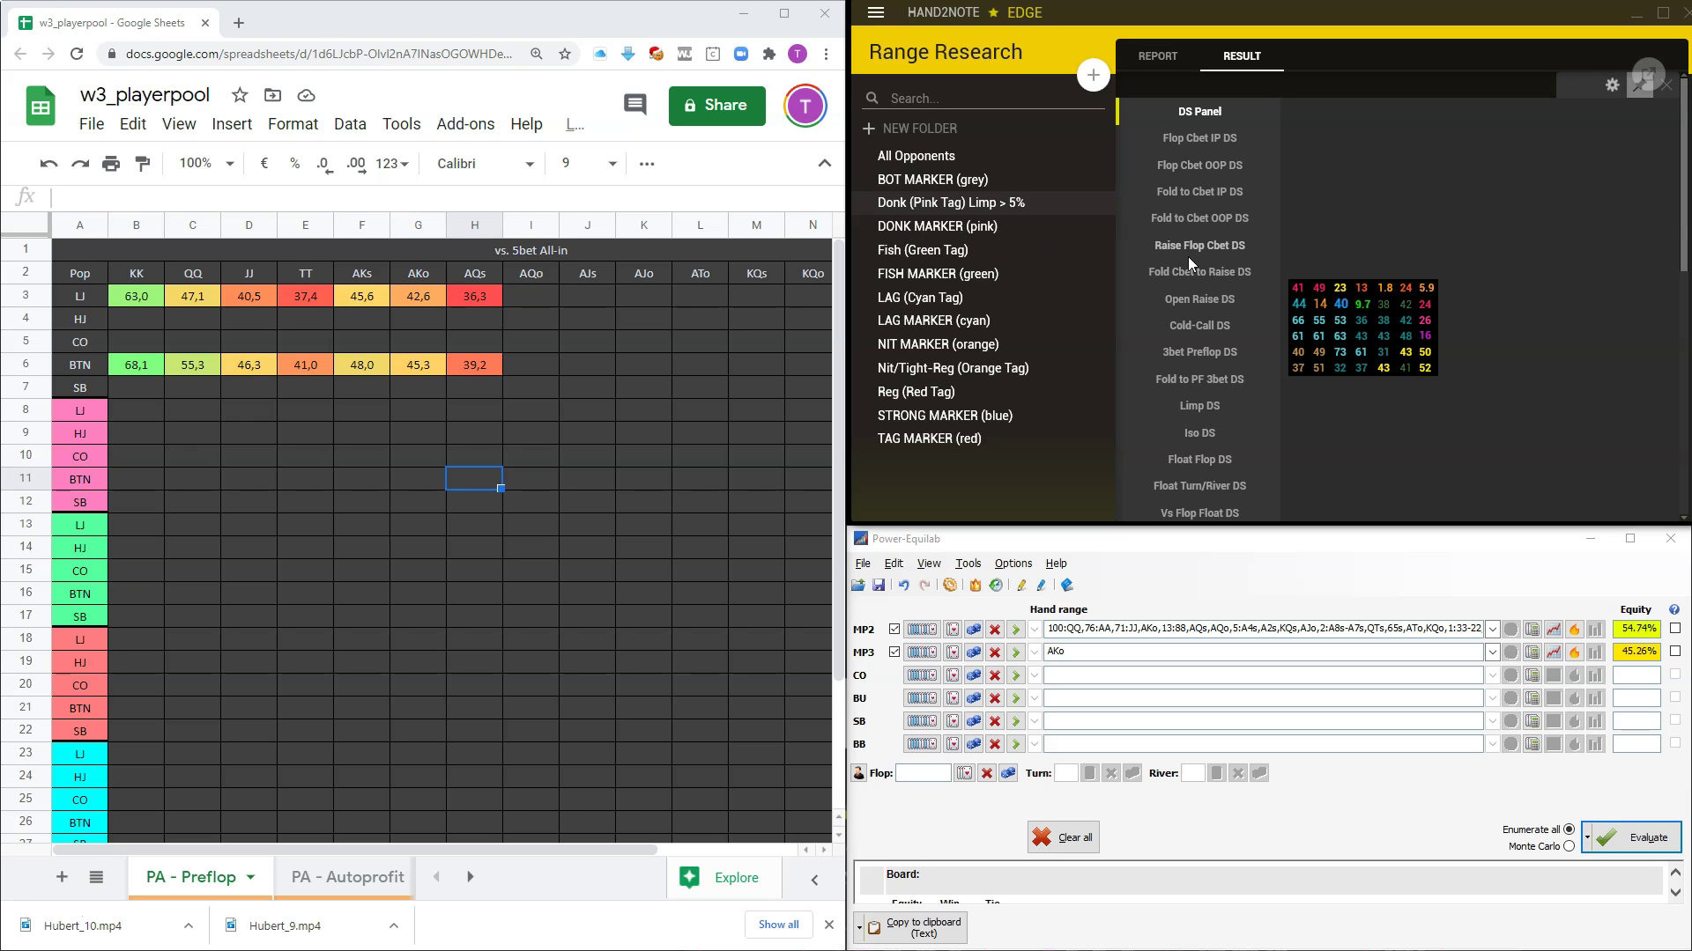
{"action": "left_click", "coordinate": [1202, 354]}
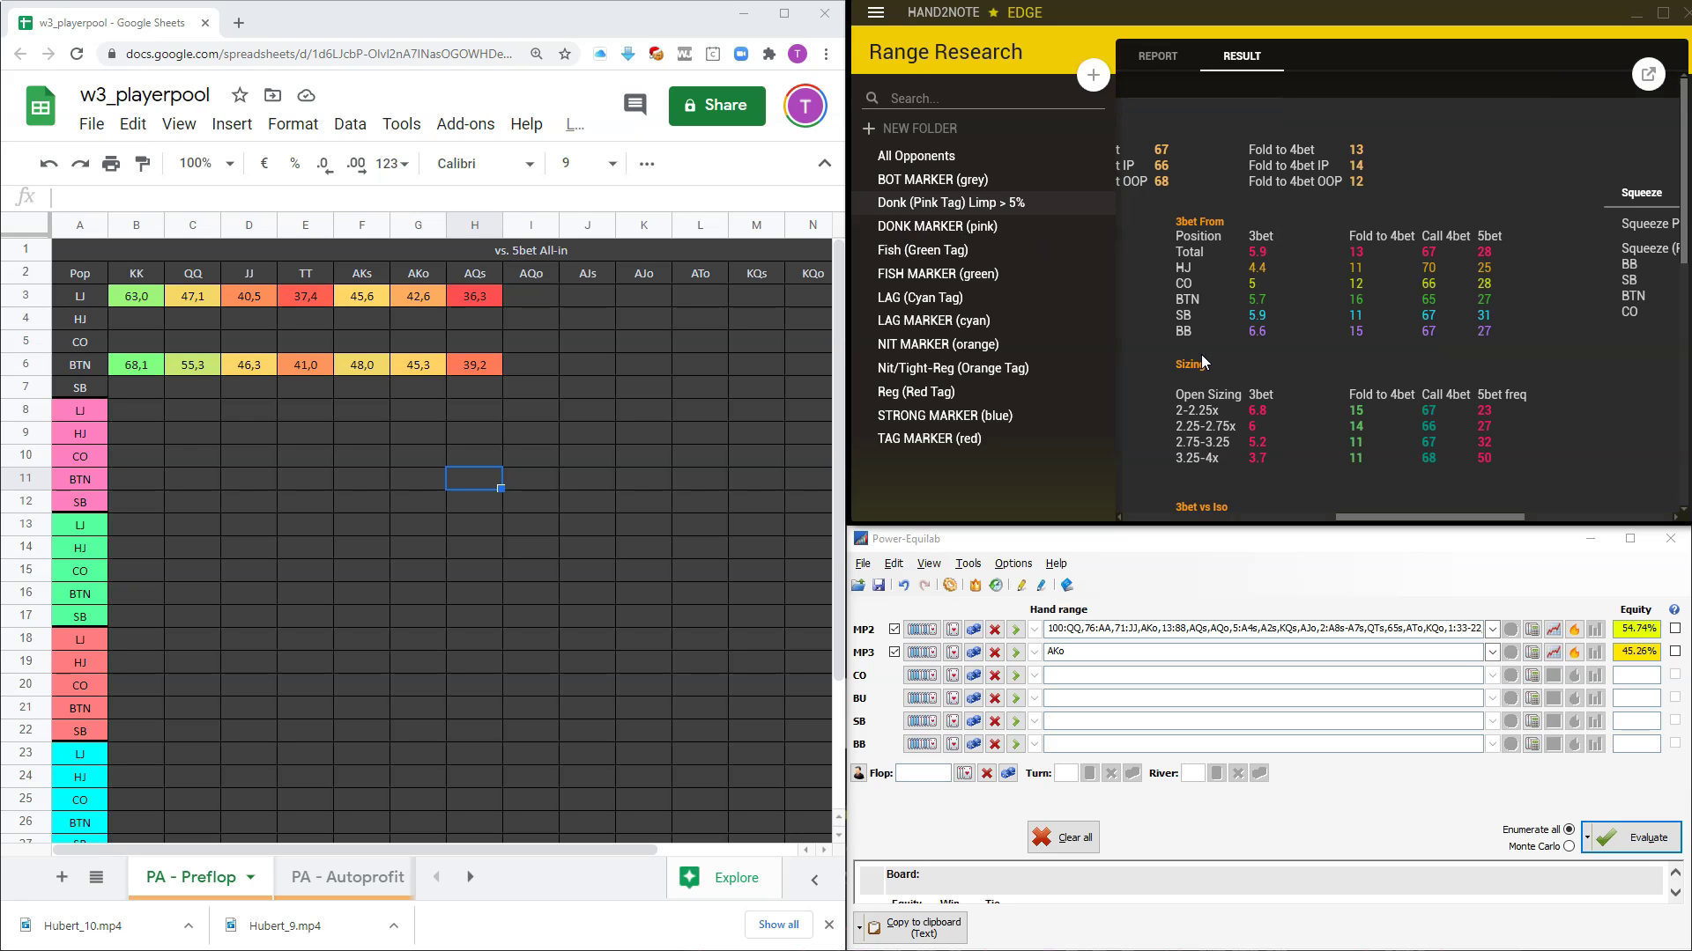
{"action": "left_click_drag", "start_coordinate": [1369, 516], "coordinate": [1202, 509]}
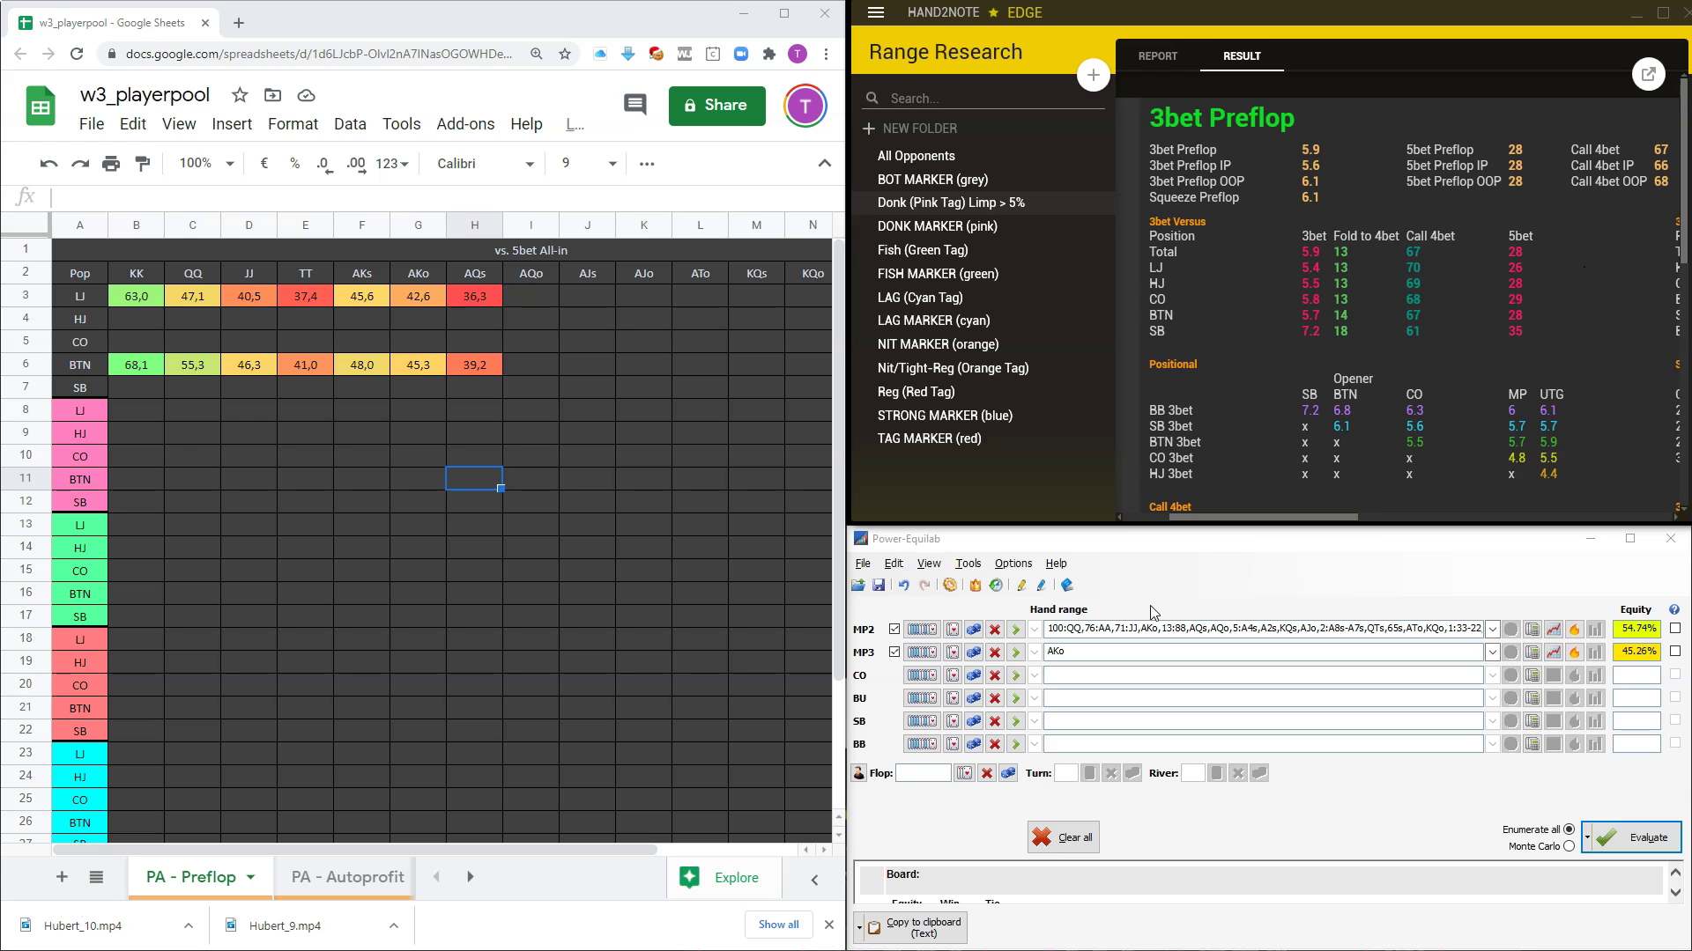
Clear MP2 and paste the Donk group's weighted LJ 5-bet range, starting 100:KK,82:AA.
{"action": "left_click", "coordinate": [998, 629]}
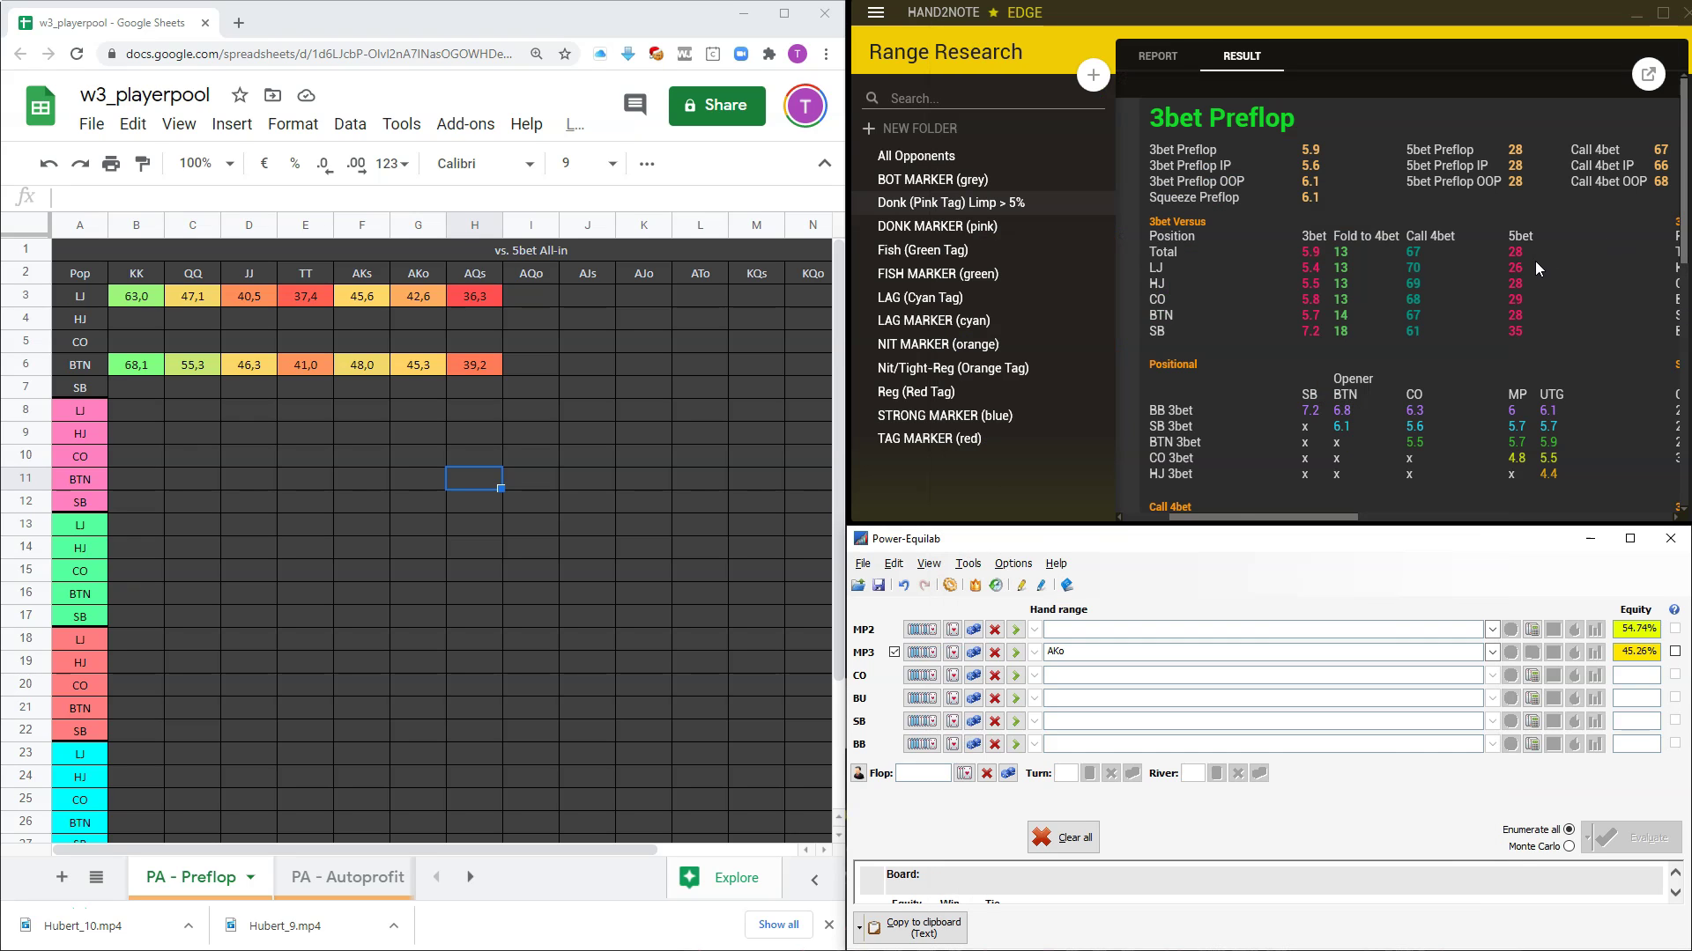
{"action": "mouse_move", "coordinate": [1515, 266]}
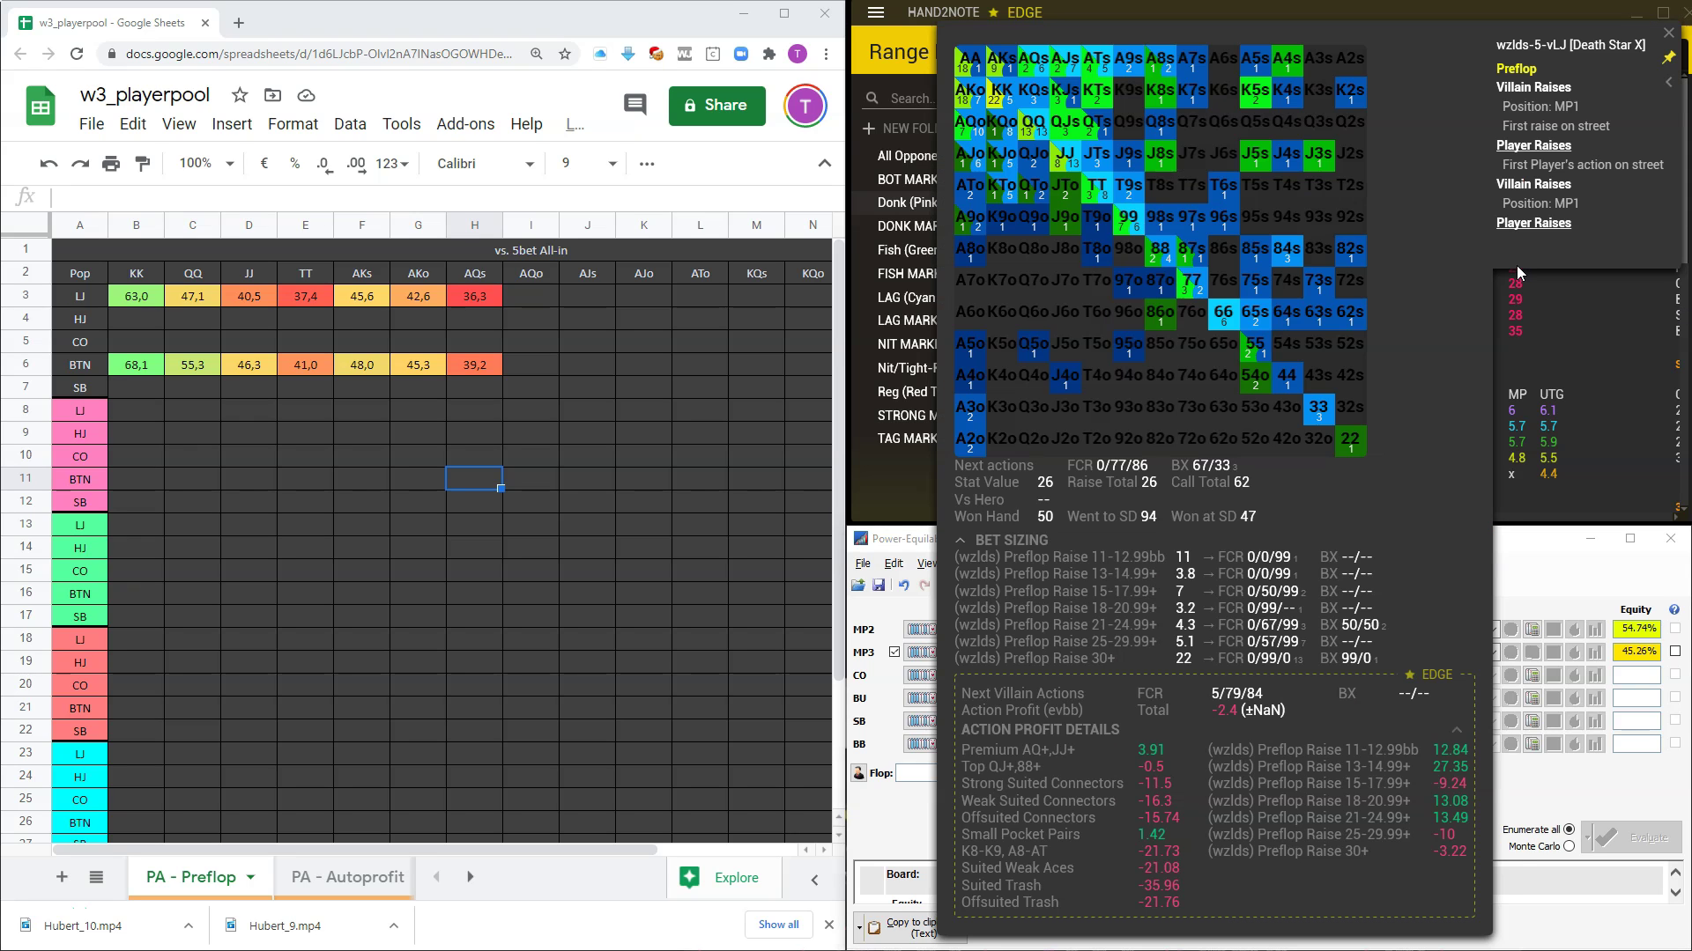
{"action": "right_click", "coordinate": [1156, 189]}
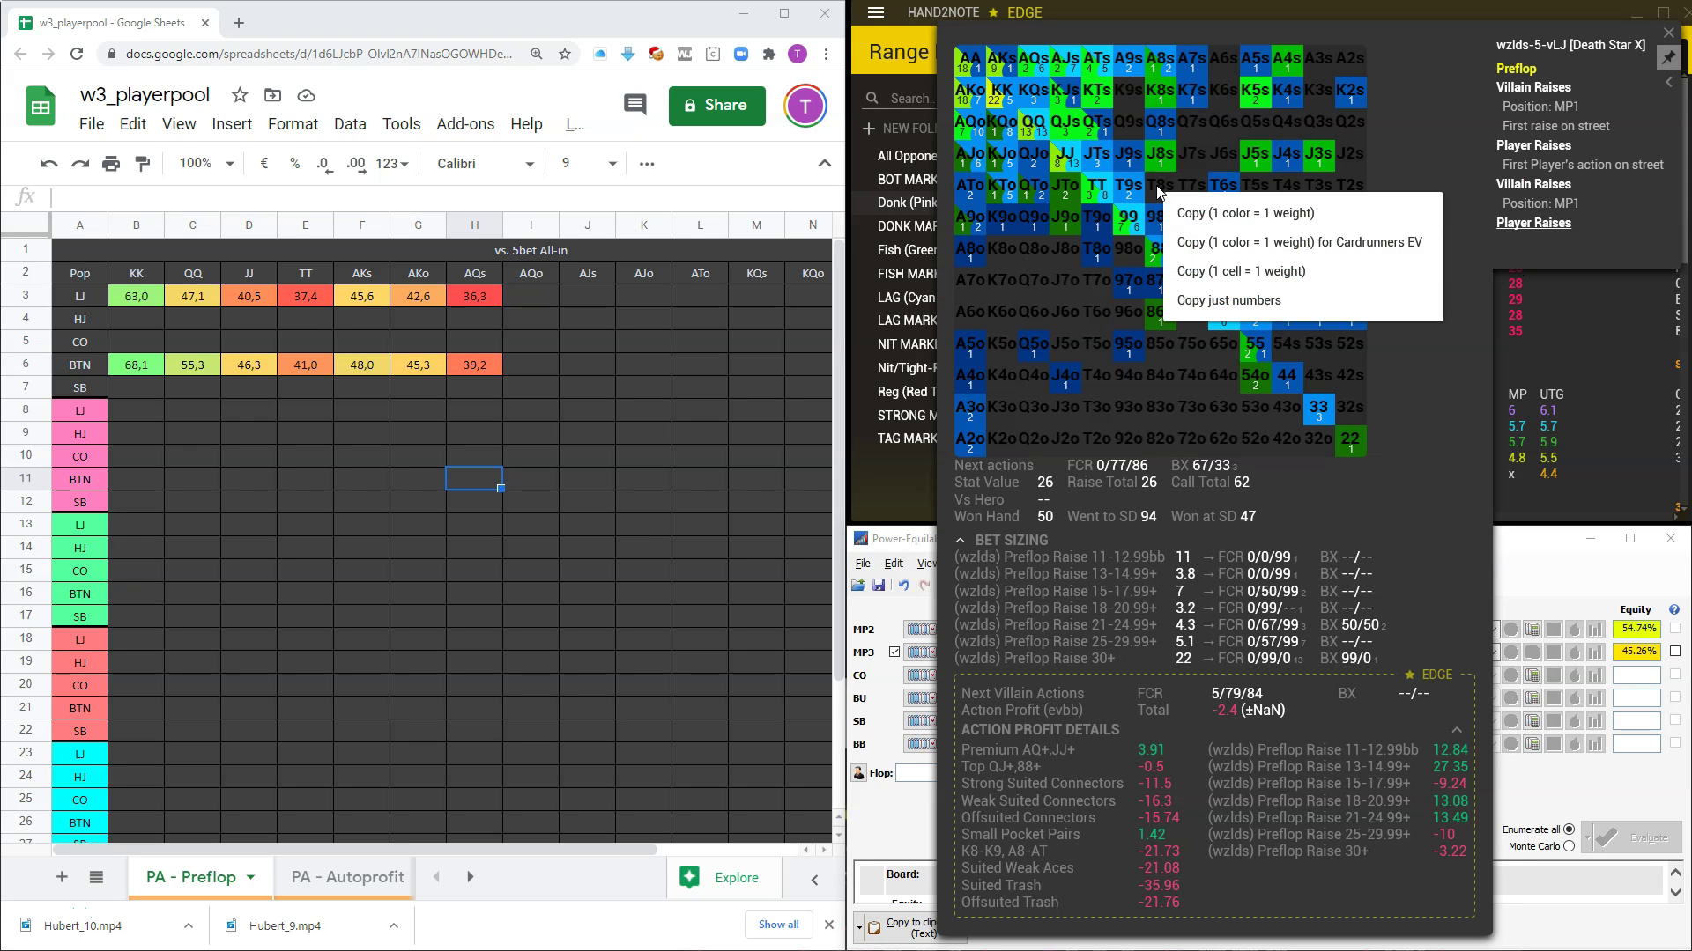
{"action": "left_click", "coordinate": [1208, 280]}
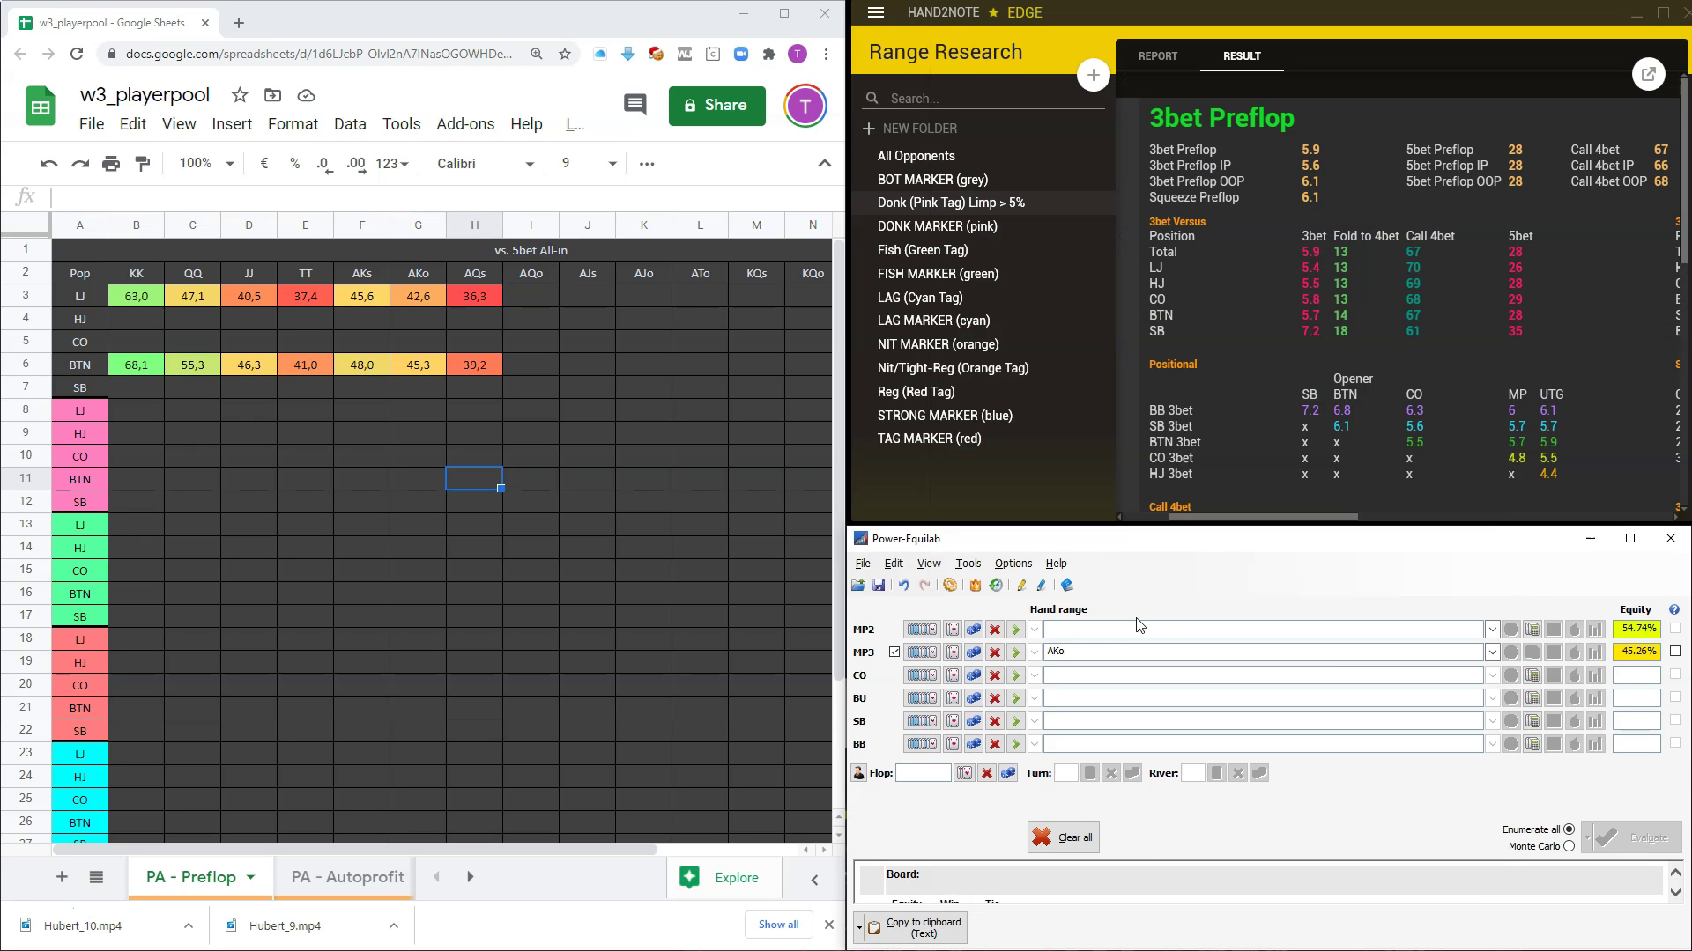
{"action": "right_click", "coordinate": [1093, 631]}
{"action": "left_click", "coordinate": [1133, 705]}
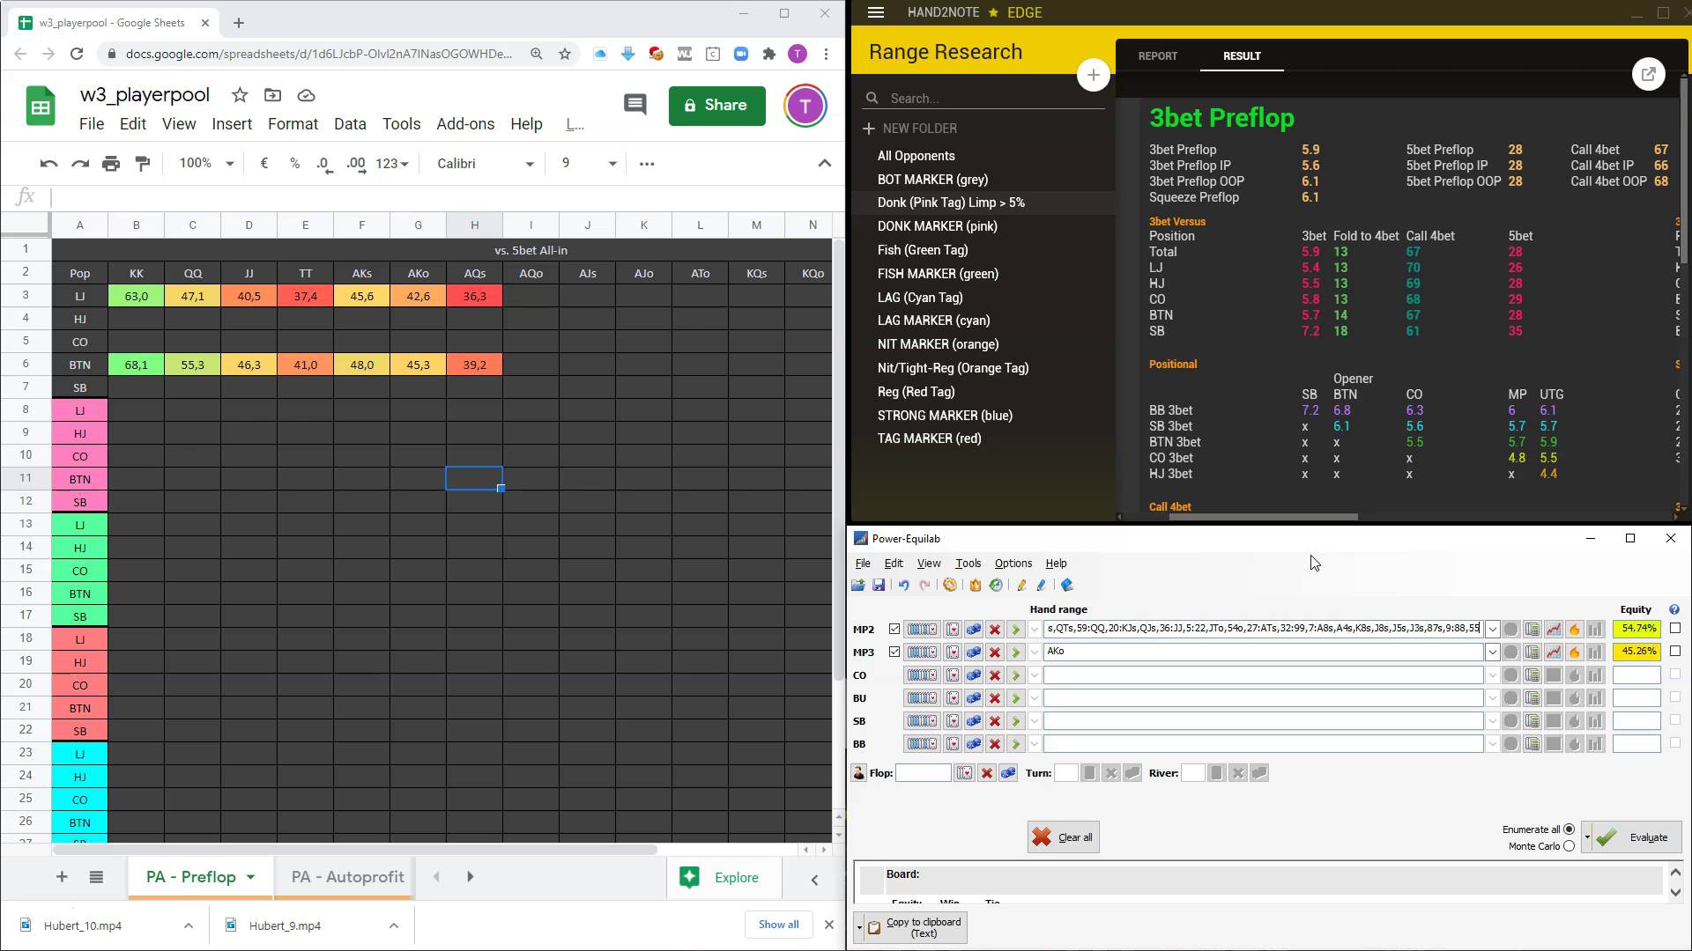
{"action": "mouse_move", "coordinate": [1141, 629]}
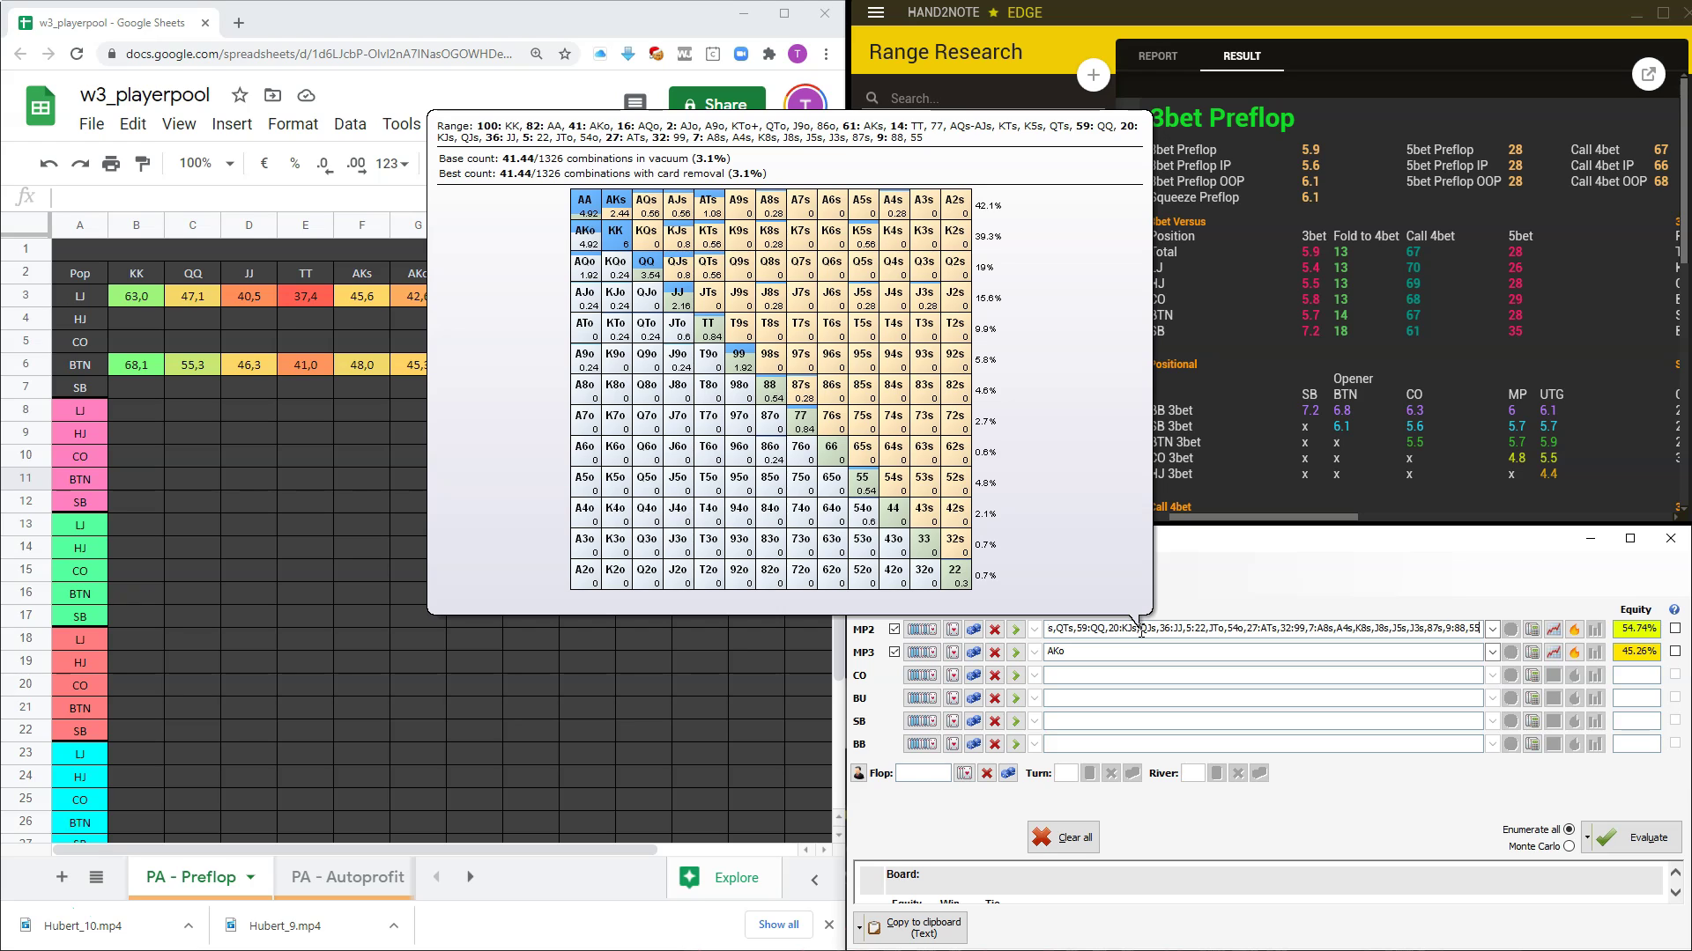
Calculate the KK equity in Power-Equilab and enter 67,41 in LJ cell B8.
{"action": "left_click", "coordinate": [1089, 659]}
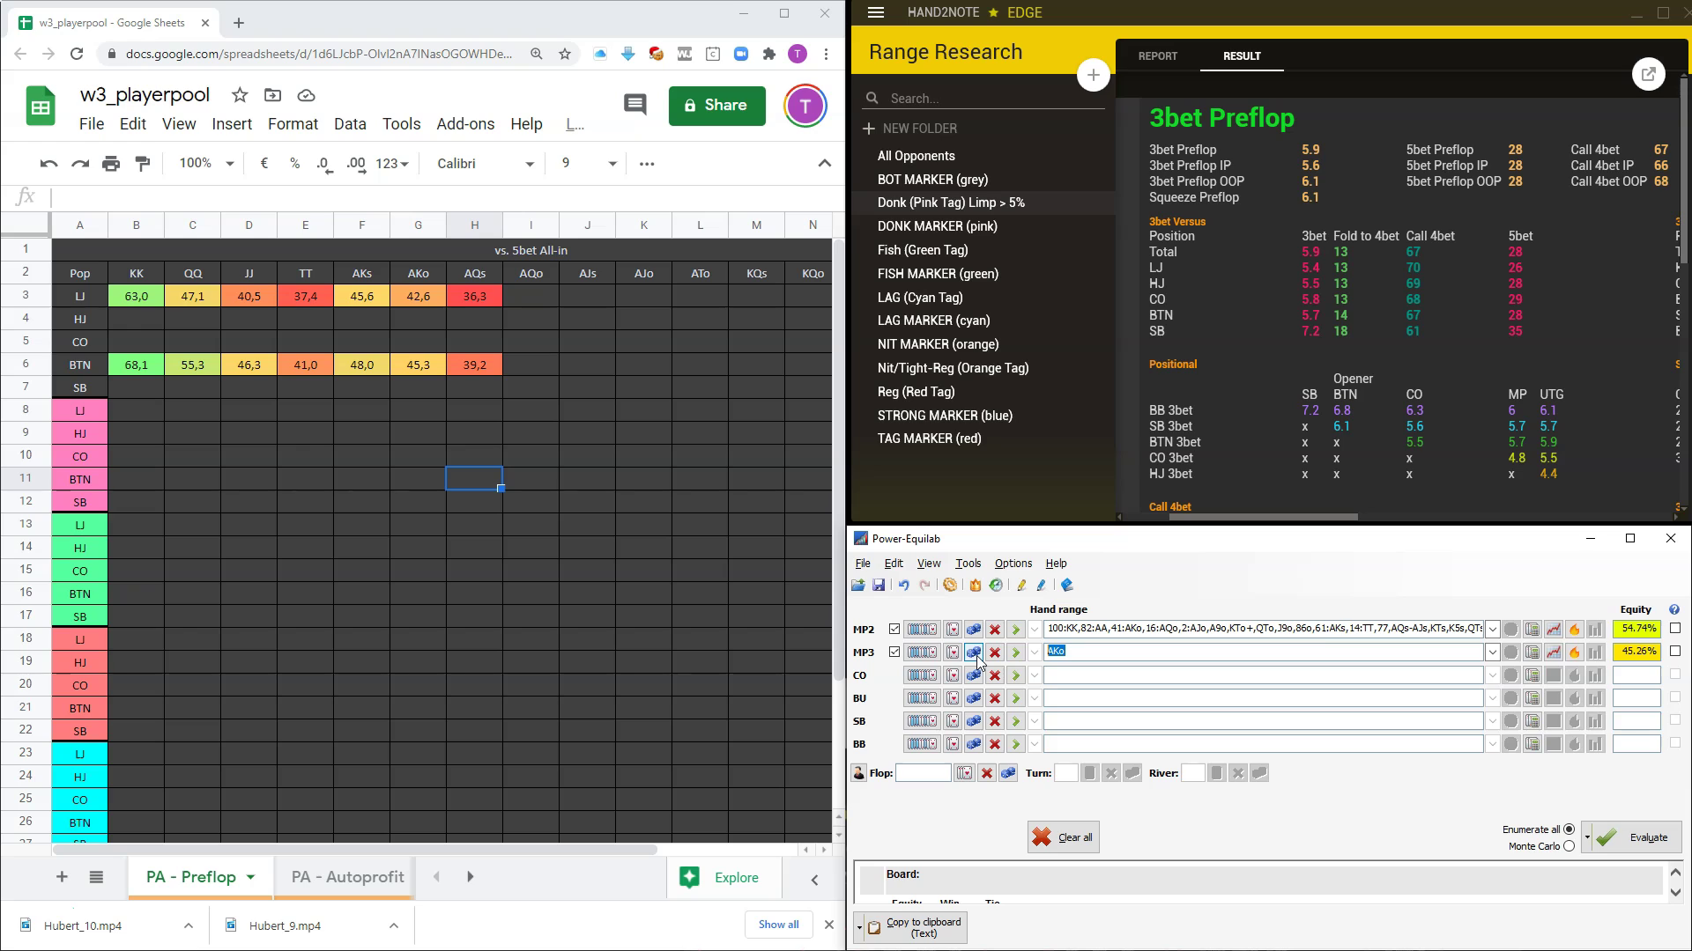
{"action": "key", "text": "BackSpace"}
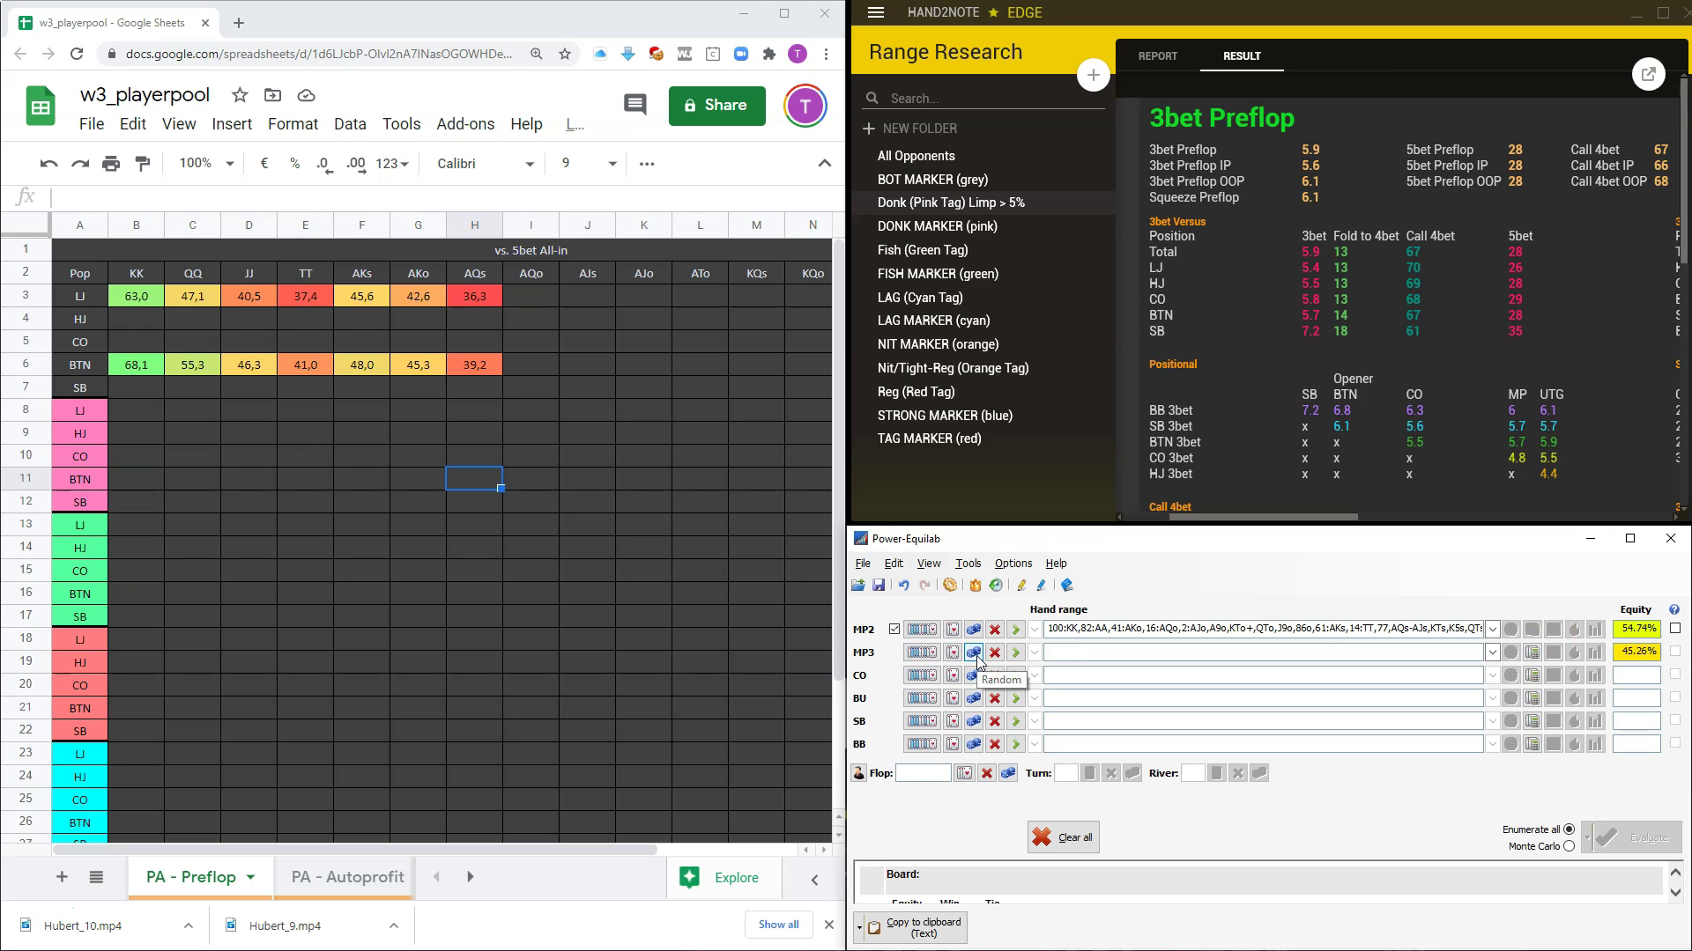
{"action": "type", "text": "KK"}
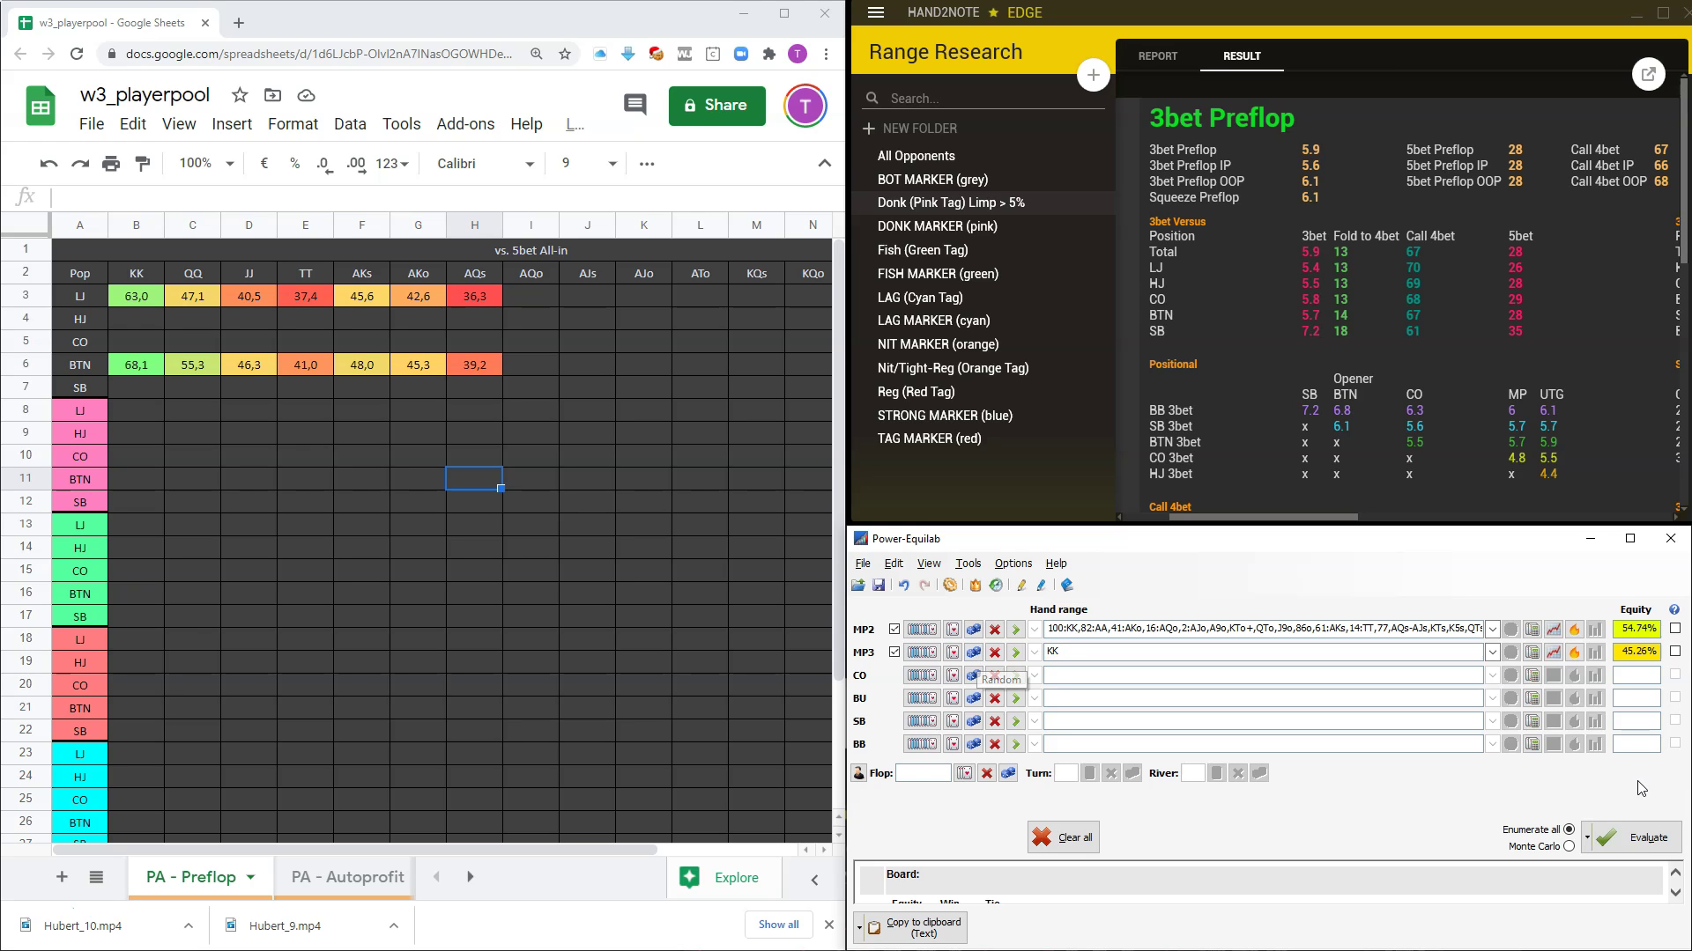
{"action": "left_click", "coordinate": [1634, 837]}
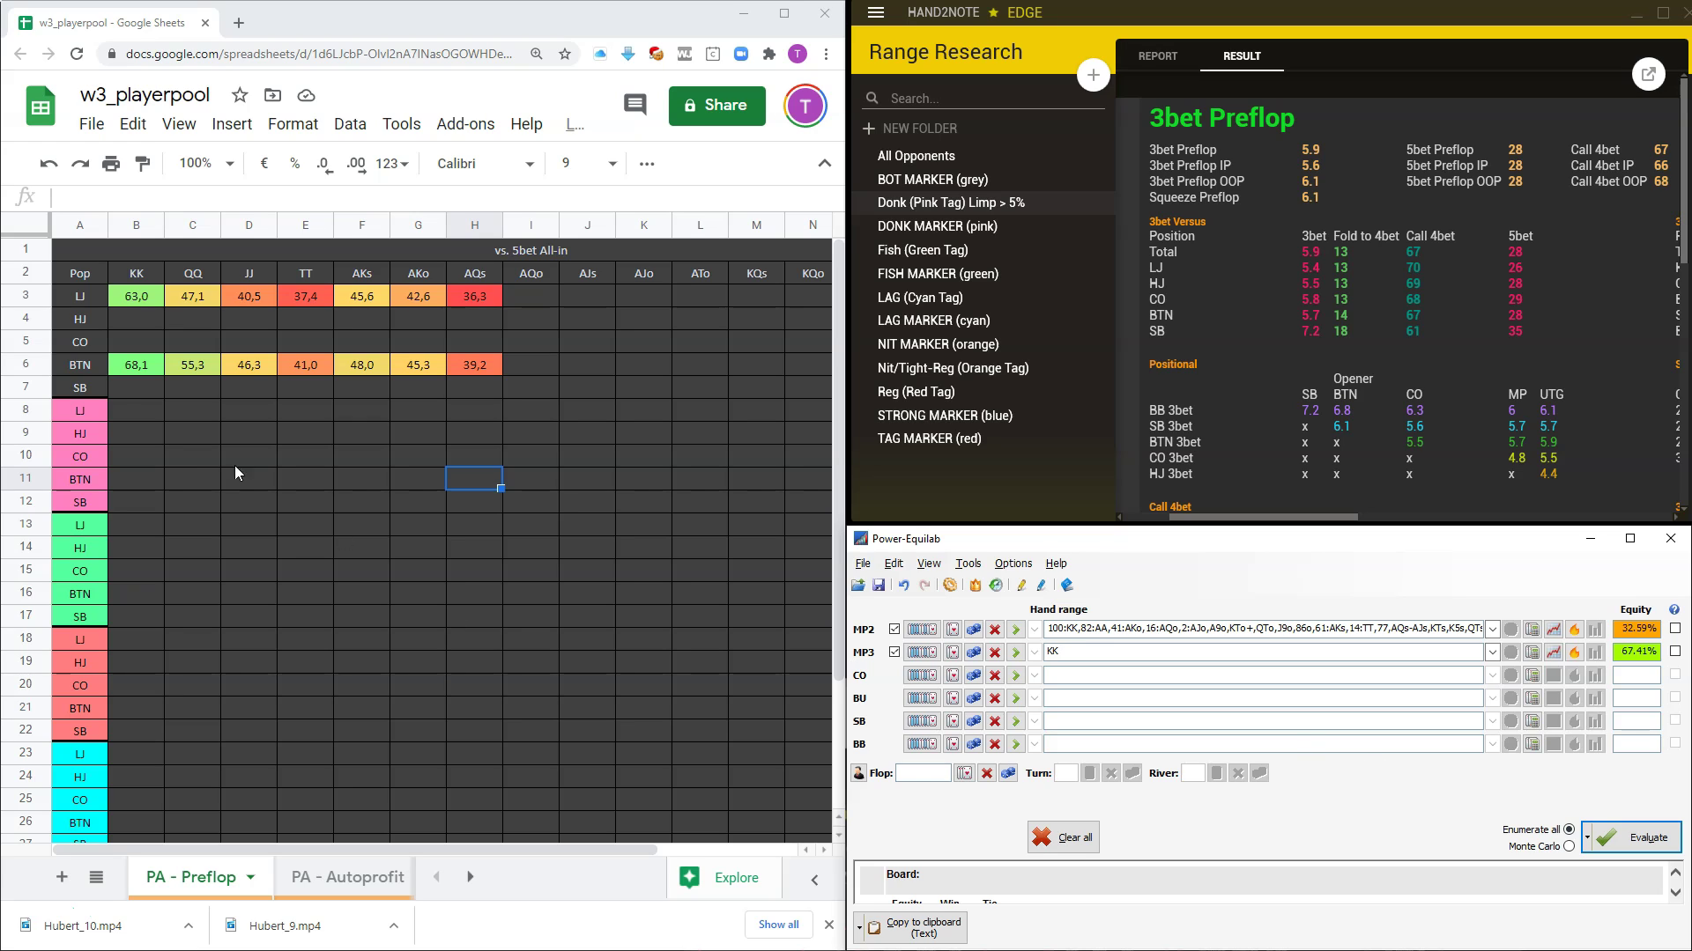
{"action": "left_click", "coordinate": [138, 411]}
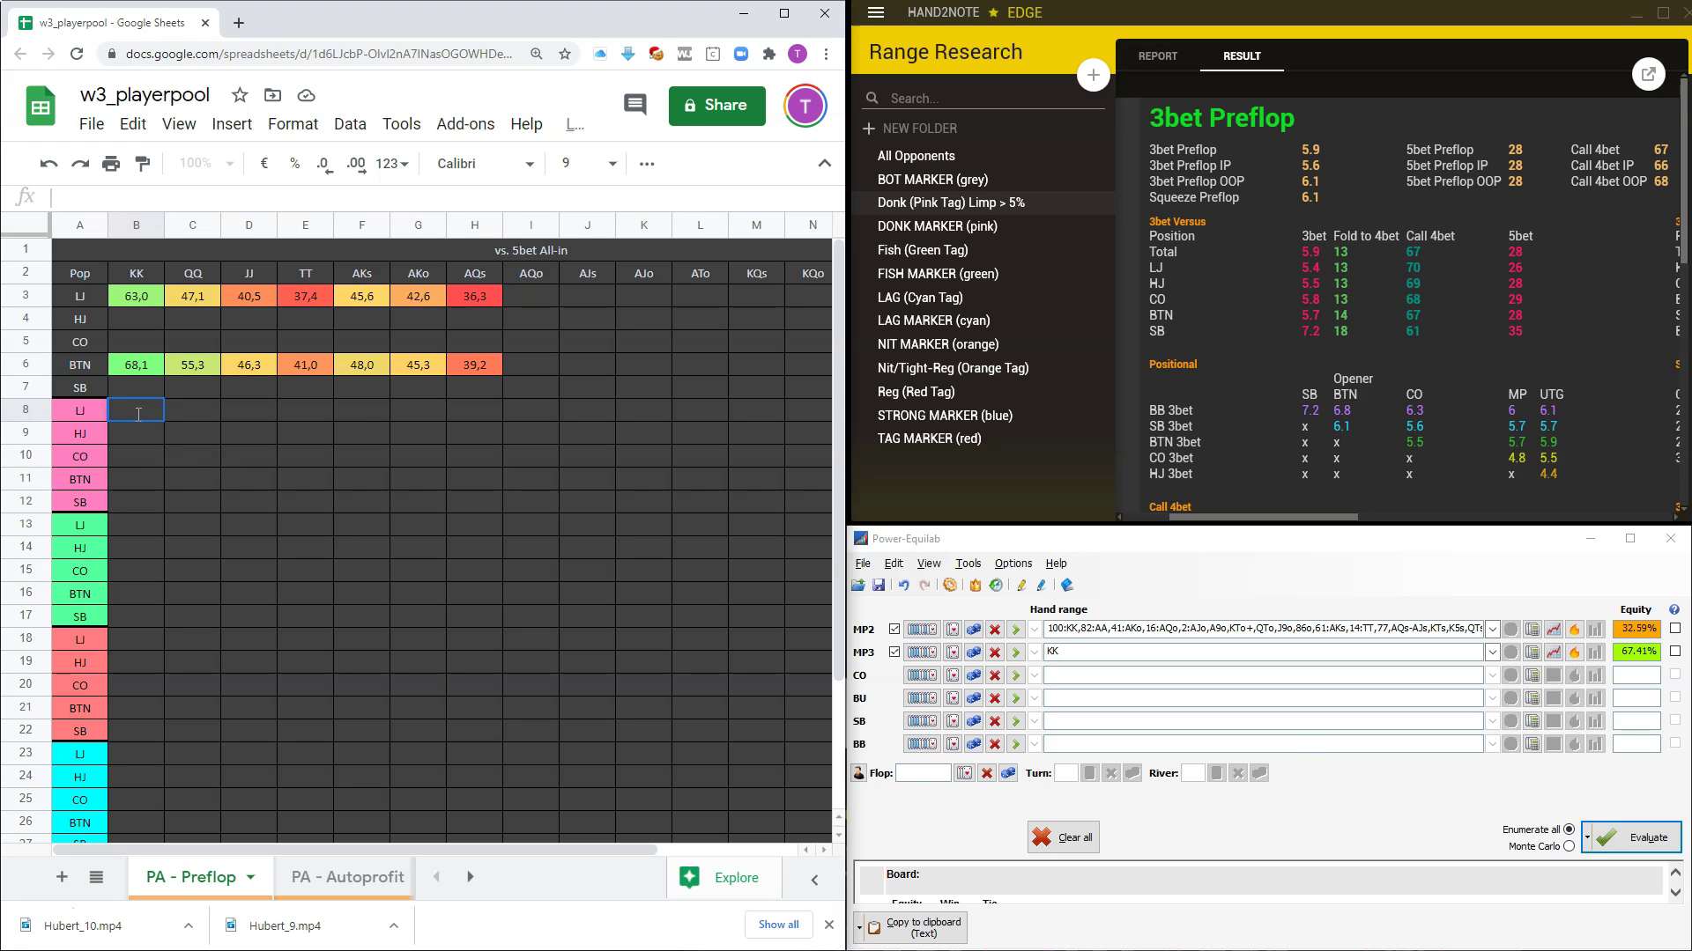
{"action": "type", "text": "67,41"}
{"action": "left_click", "coordinate": [184, 465]}
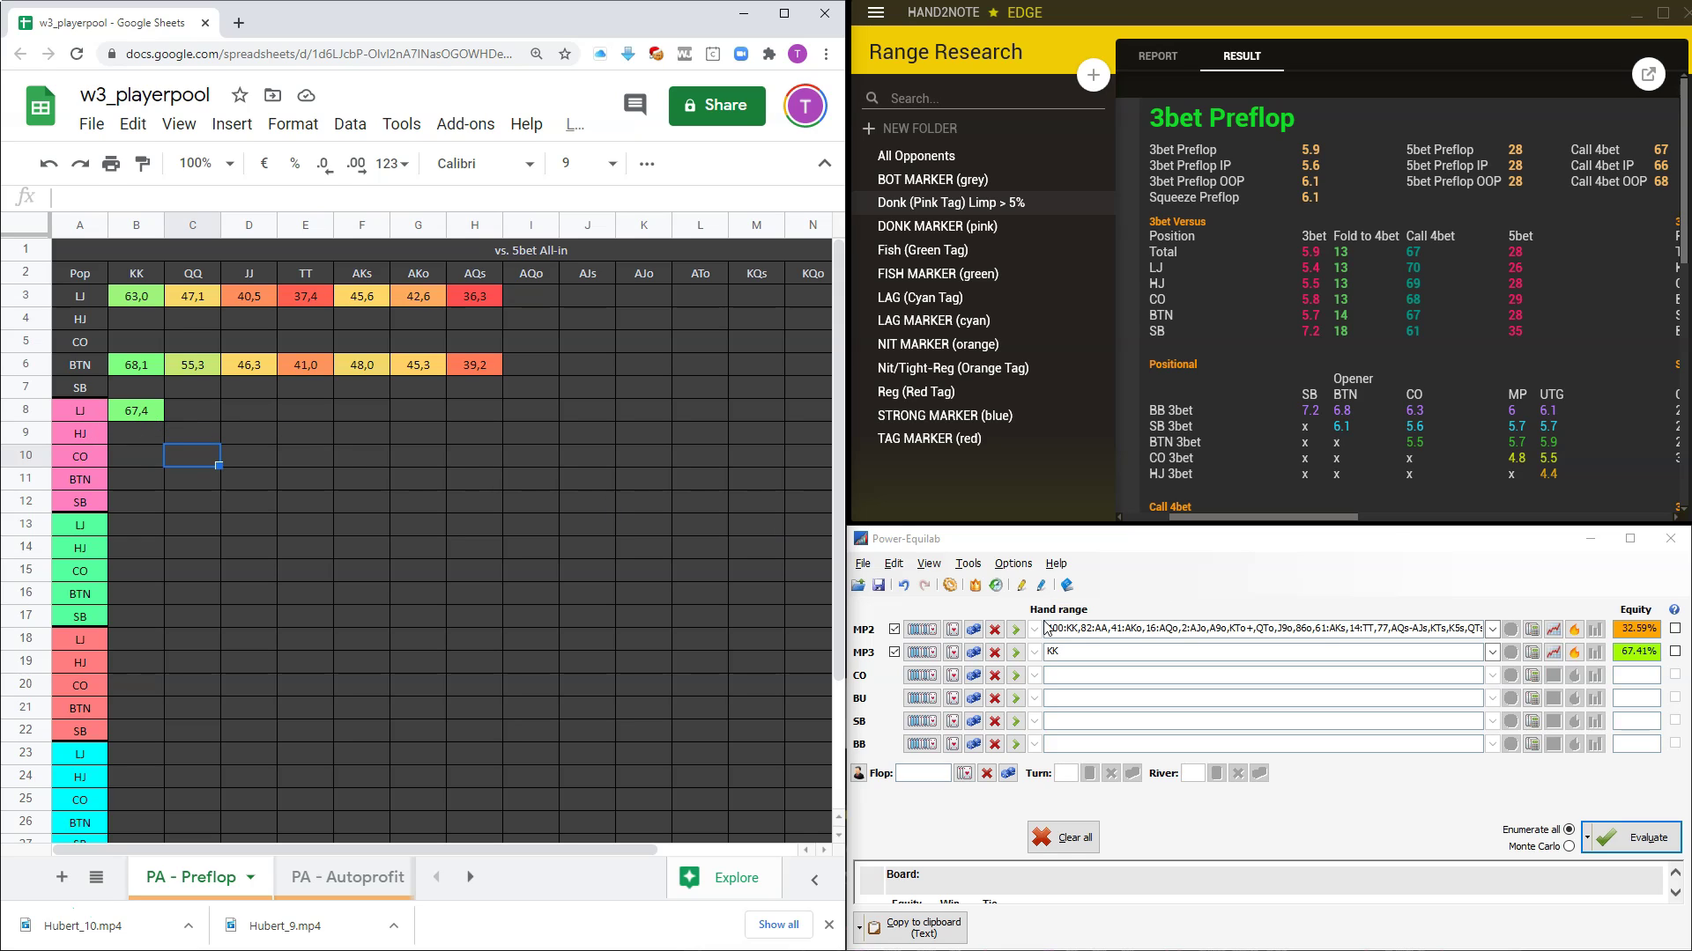
Switch the opponent range to QQ and enter 54,6 in C8.
{"action": "double_click", "coordinate": [1053, 651]}
{"action": "type", "text": "QQ"}
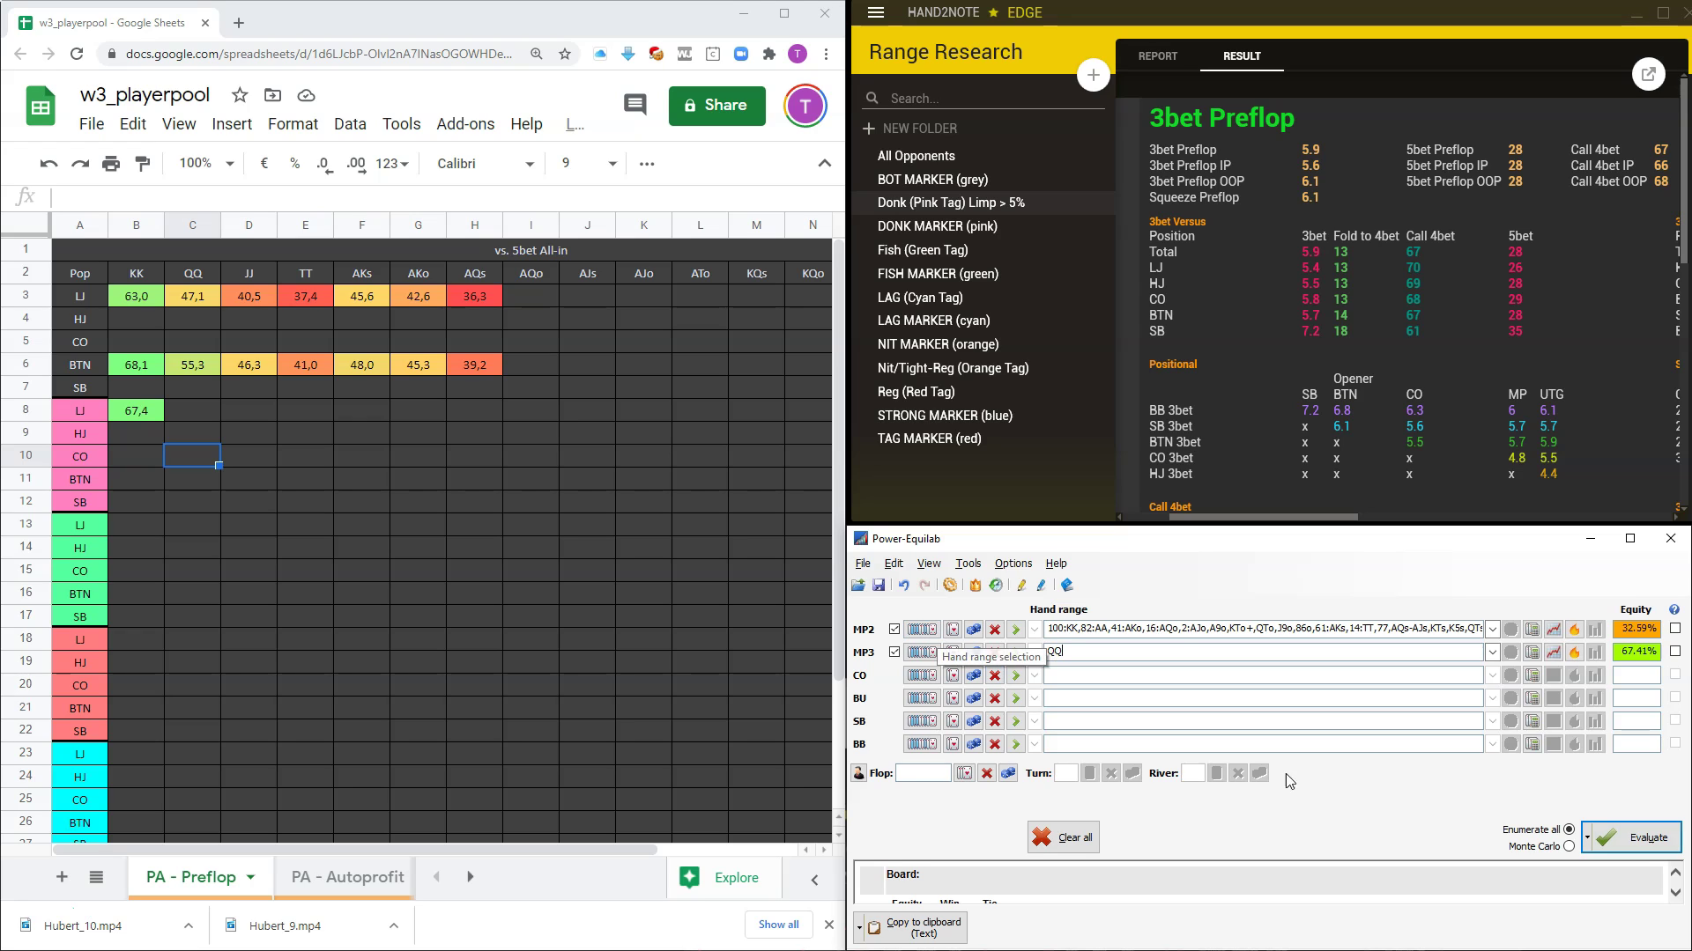
{"action": "double_click", "coordinate": [200, 408]}
{"action": "type", "text": "54"}
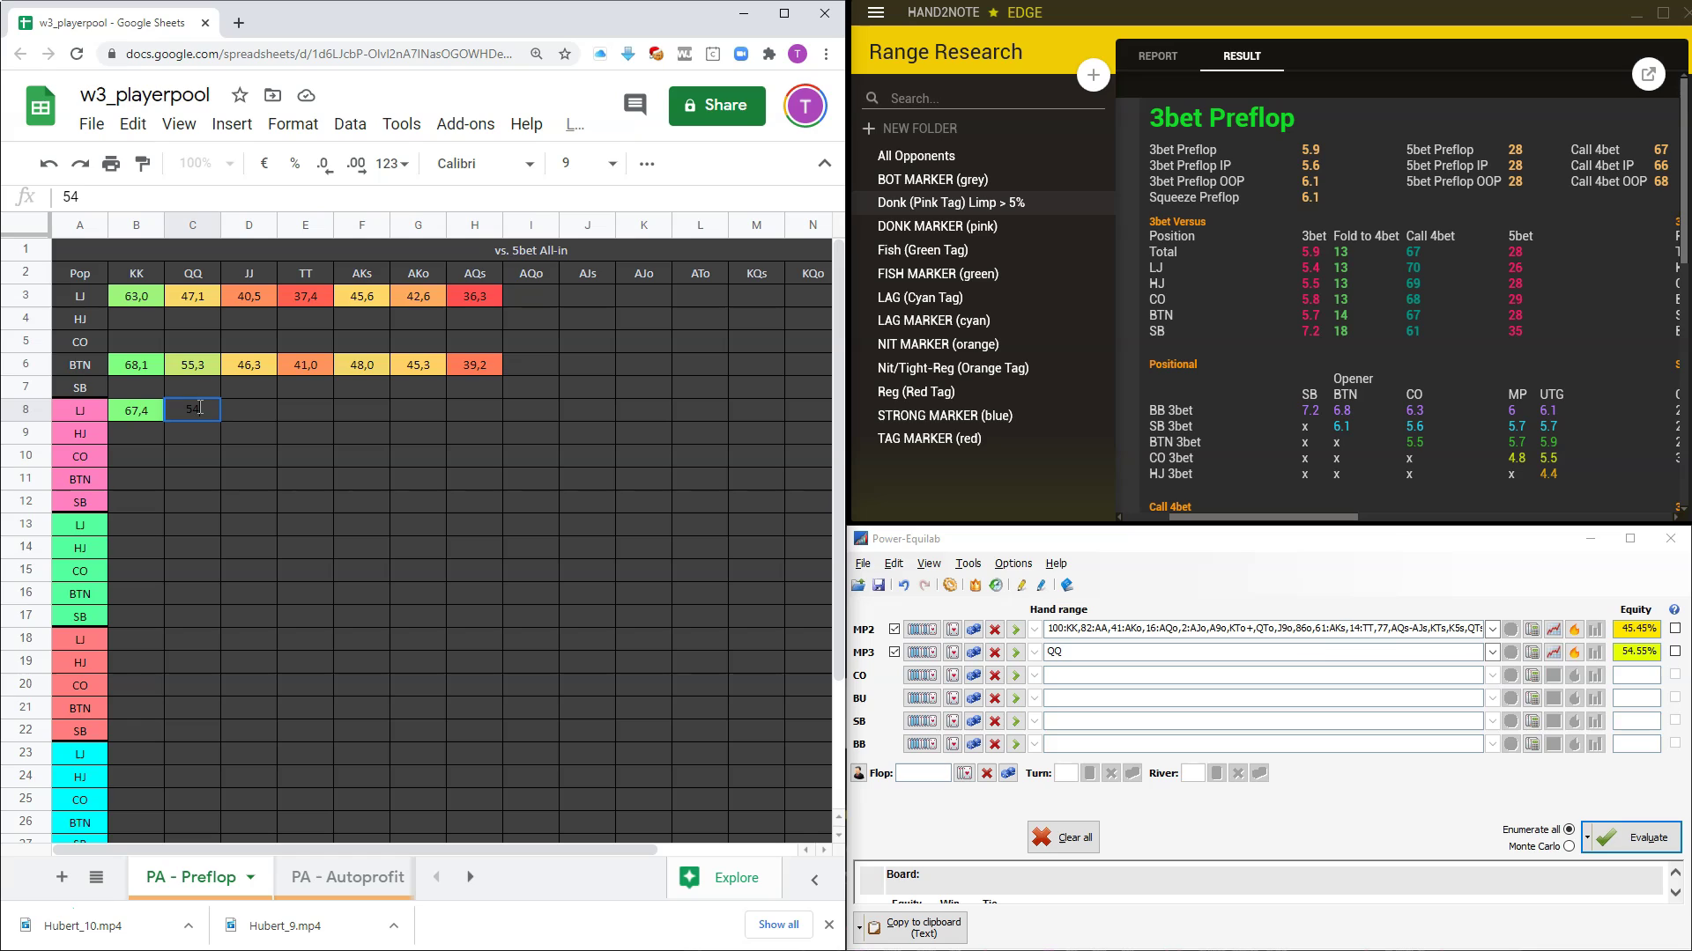
{"action": "type", "text": ",6"}
{"action": "left_click", "coordinate": [283, 521]}
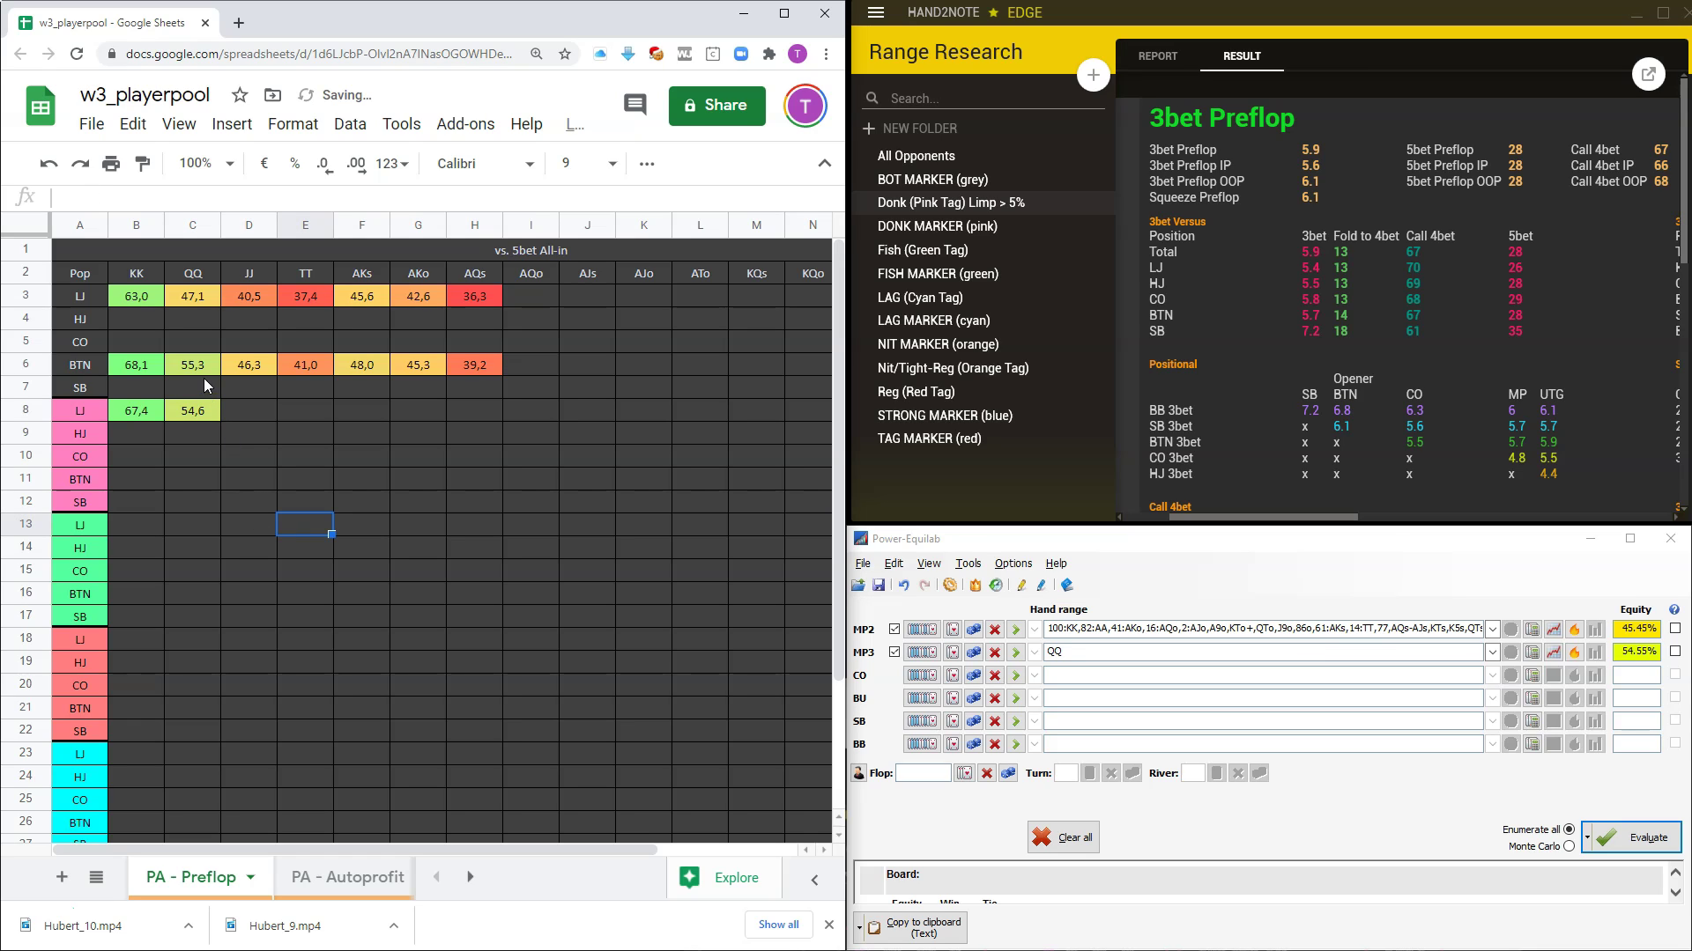
Calculate the equity against JJ and enter 48,05 in D8.
{"action": "left_click", "coordinate": [249, 411]}
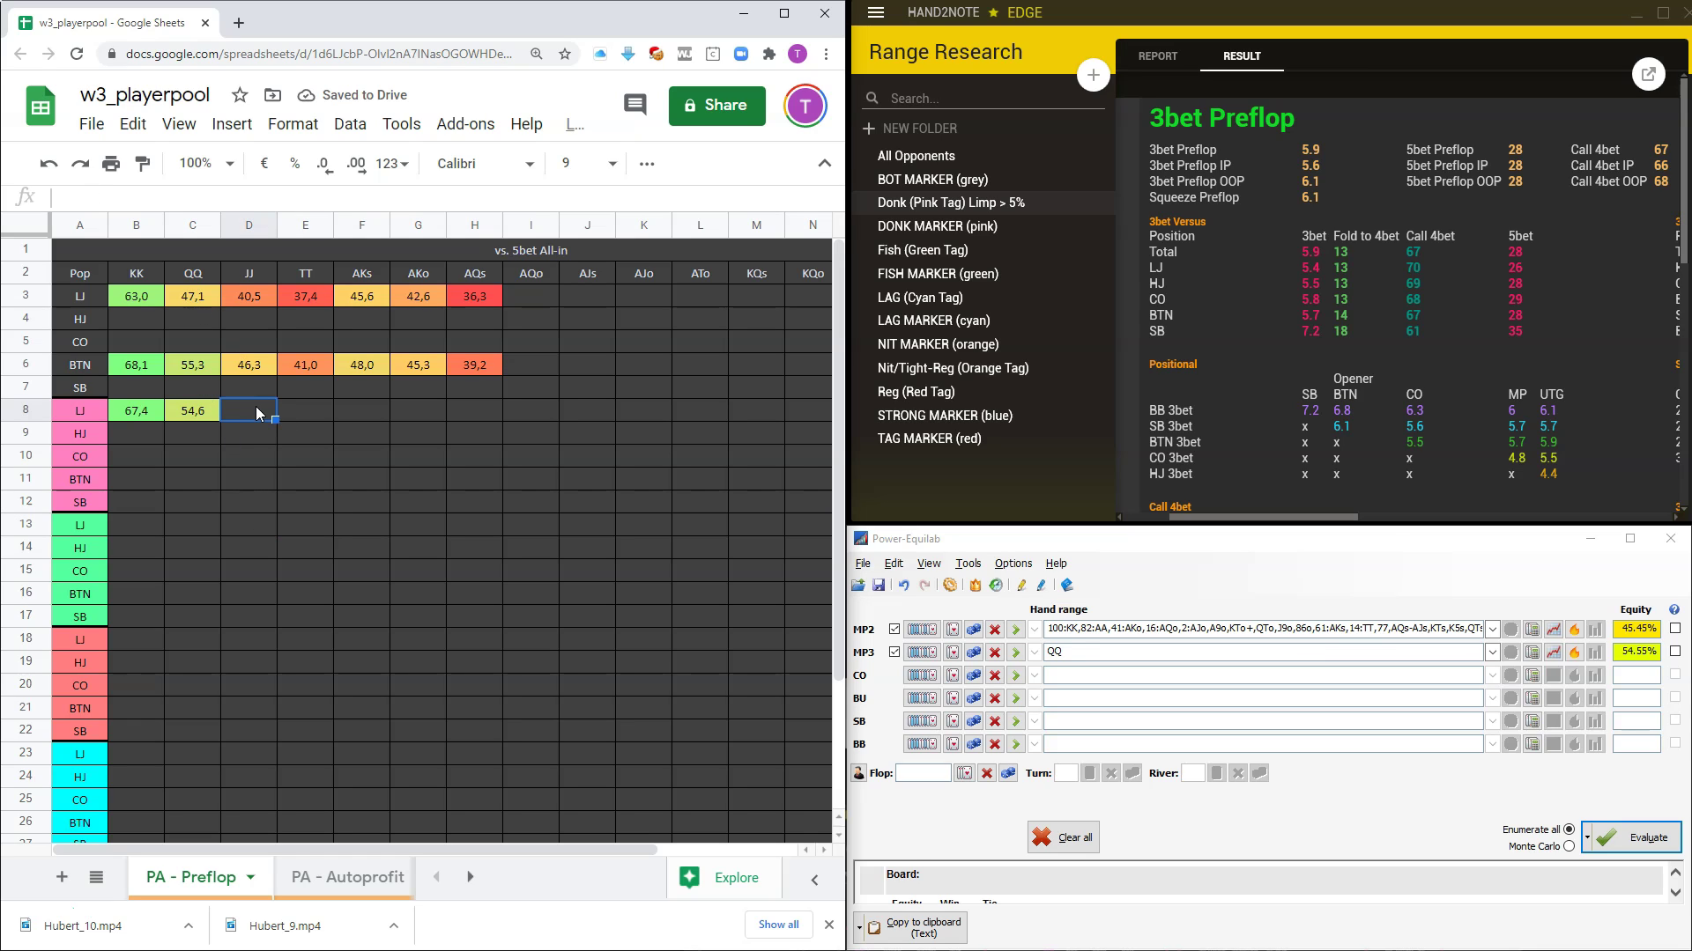
{"action": "left_click", "coordinate": [901, 650]}
{"action": "type", "text": "JJ"}
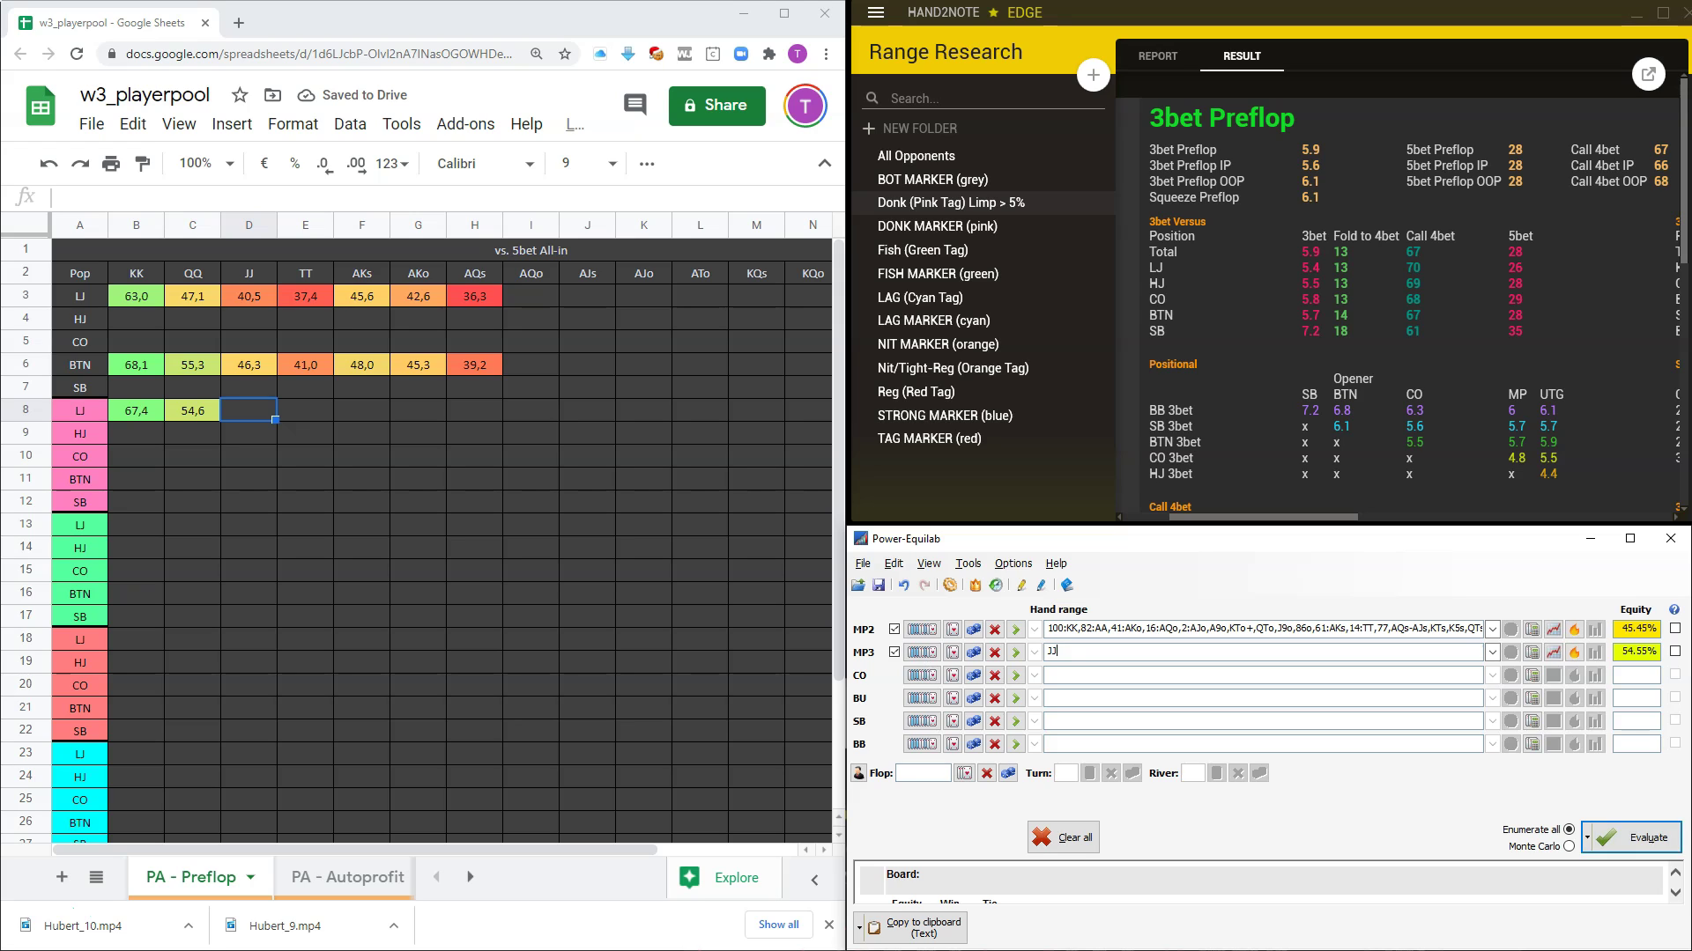
{"action": "left_click", "coordinate": [1625, 844]}
{"action": "double_click", "coordinate": [248, 410]}
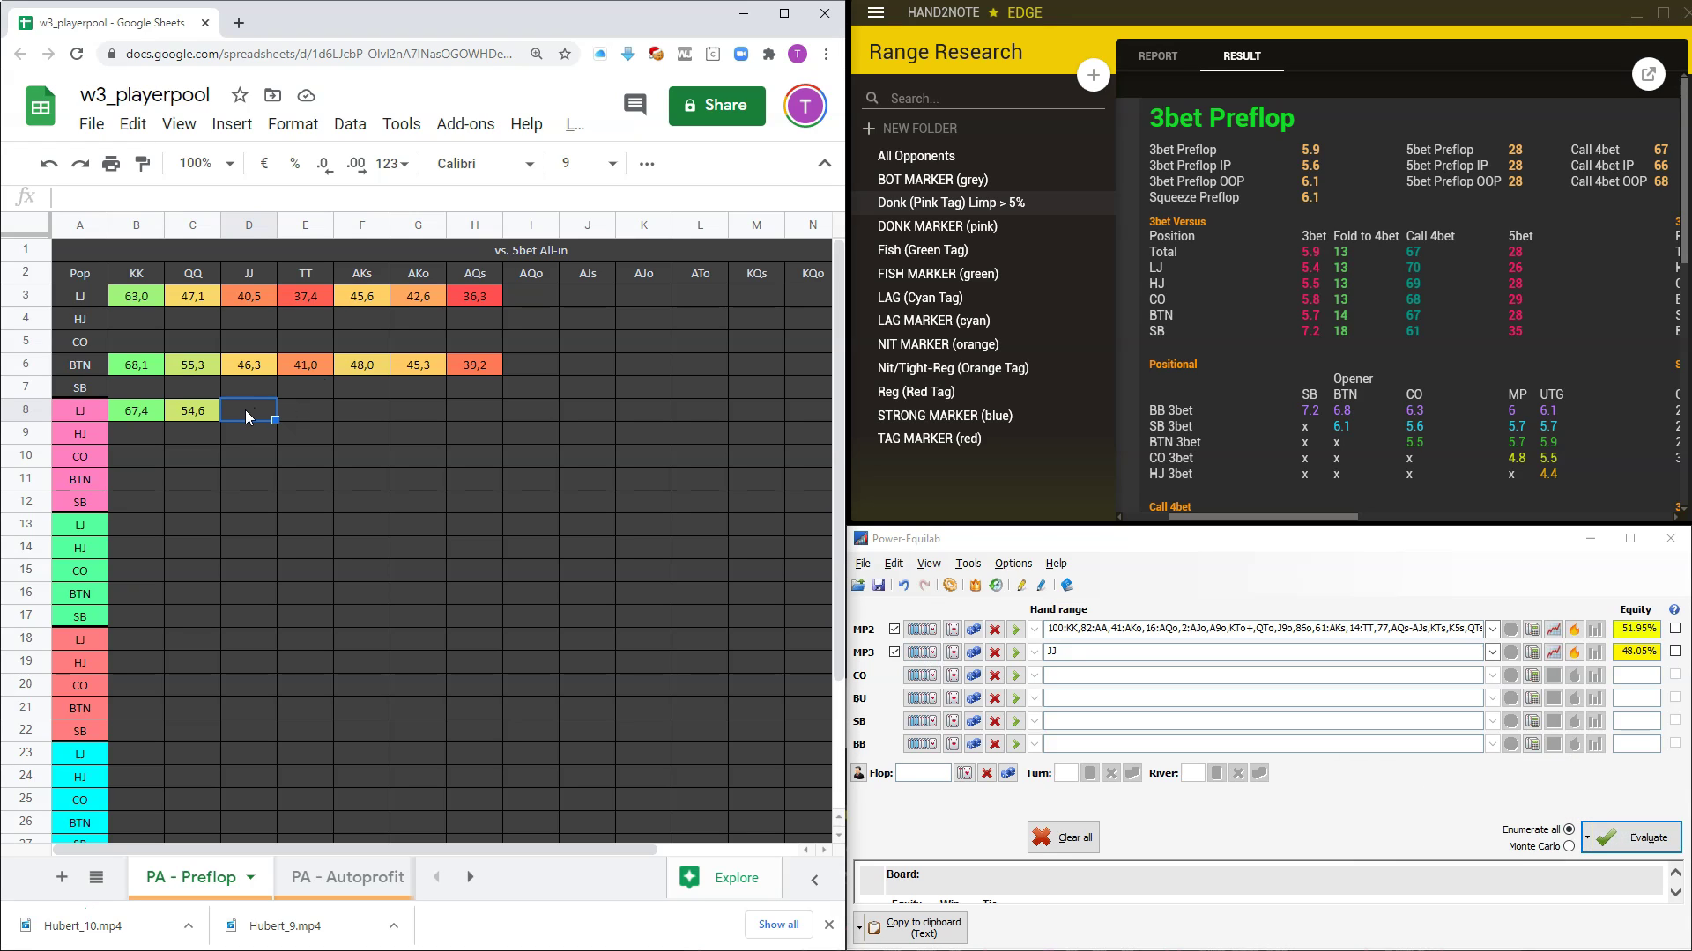
{"action": "type", "text": "48,05"}
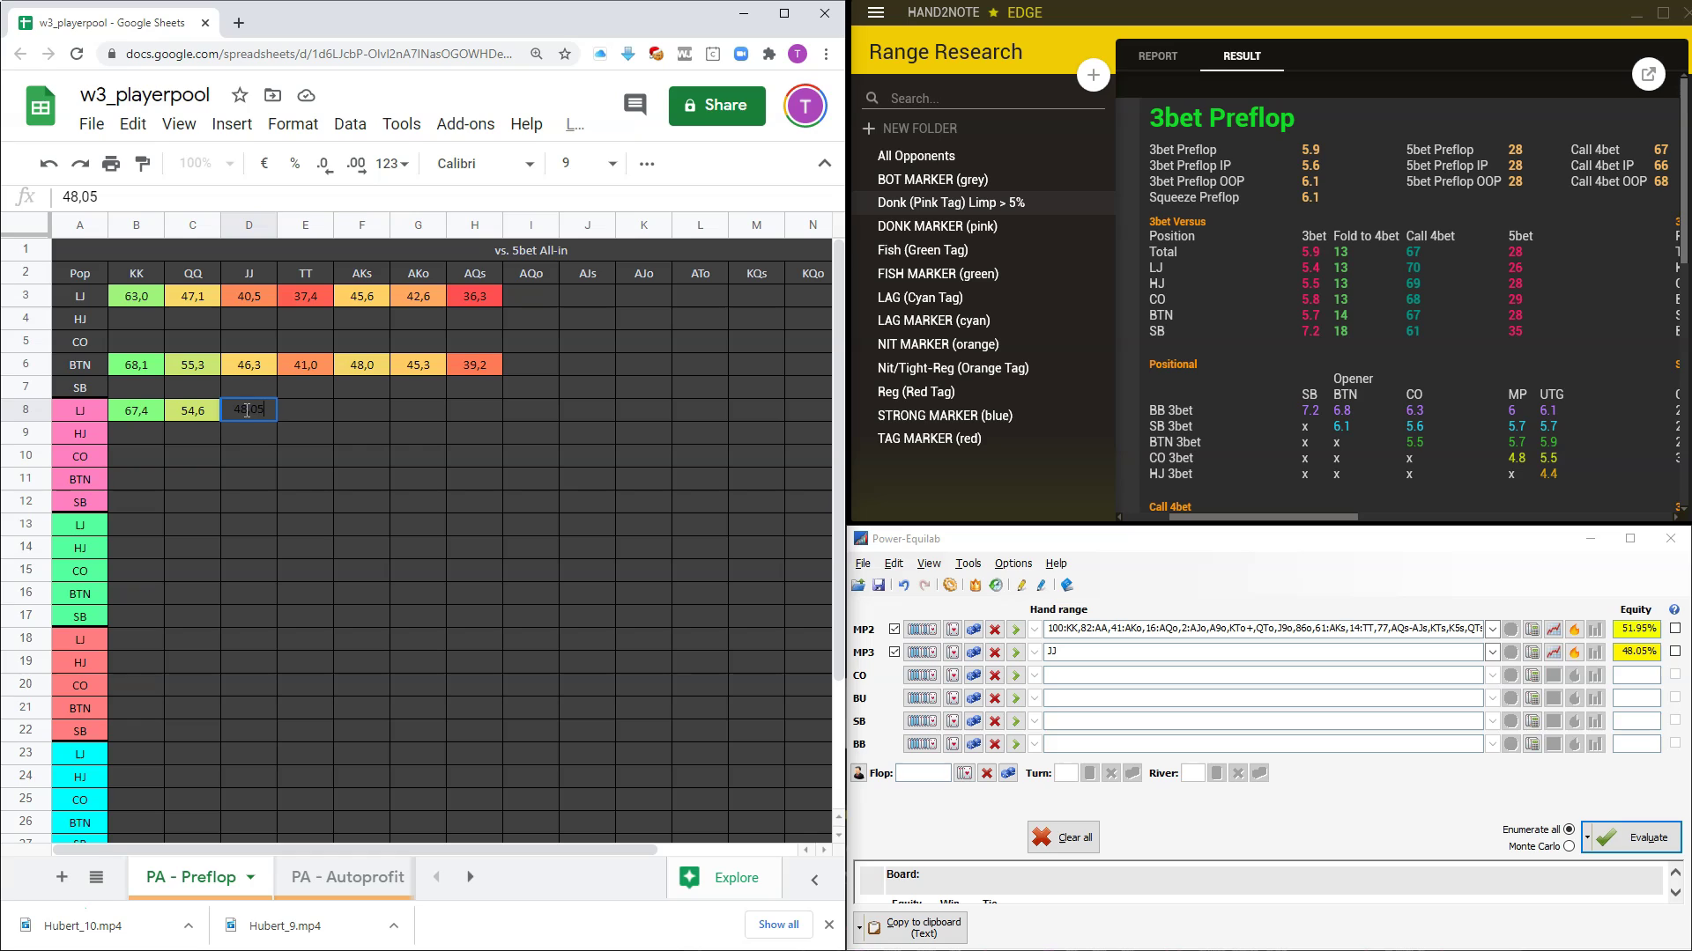
{"action": "left_click", "coordinate": [311, 527]}
Calculate the equity against TT and enter 44,77 in E8.
{"action": "key", "text": "alt+Tab"}
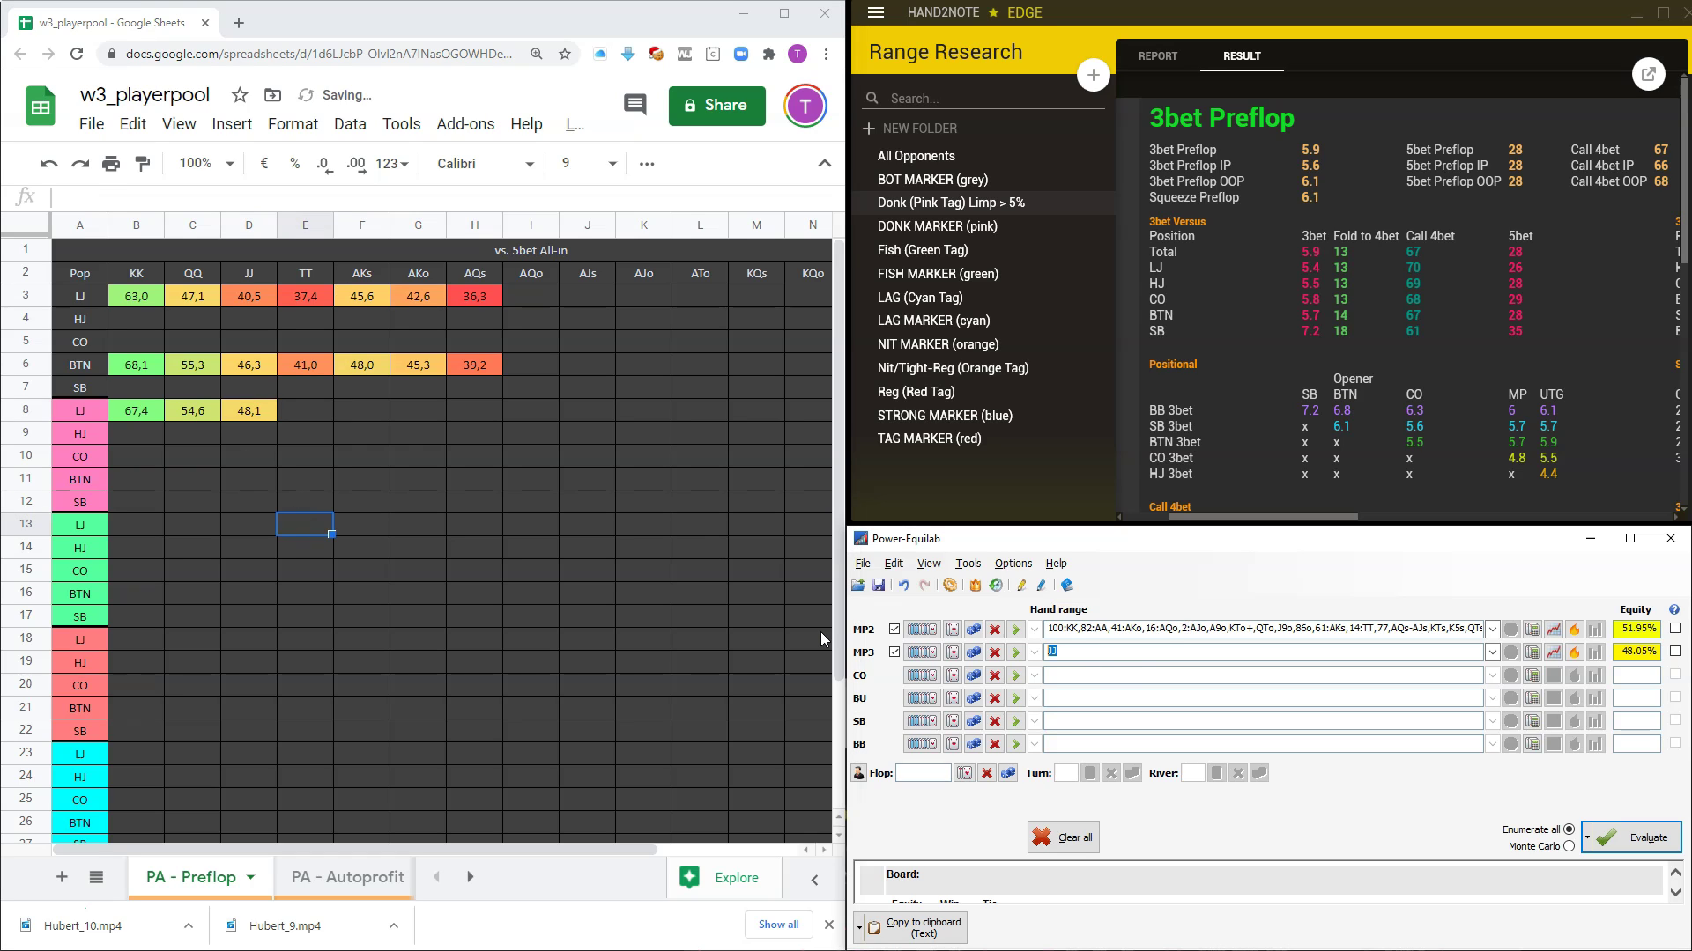
{"action": "type", "text": "TT"}
{"action": "key", "text": "Return"}
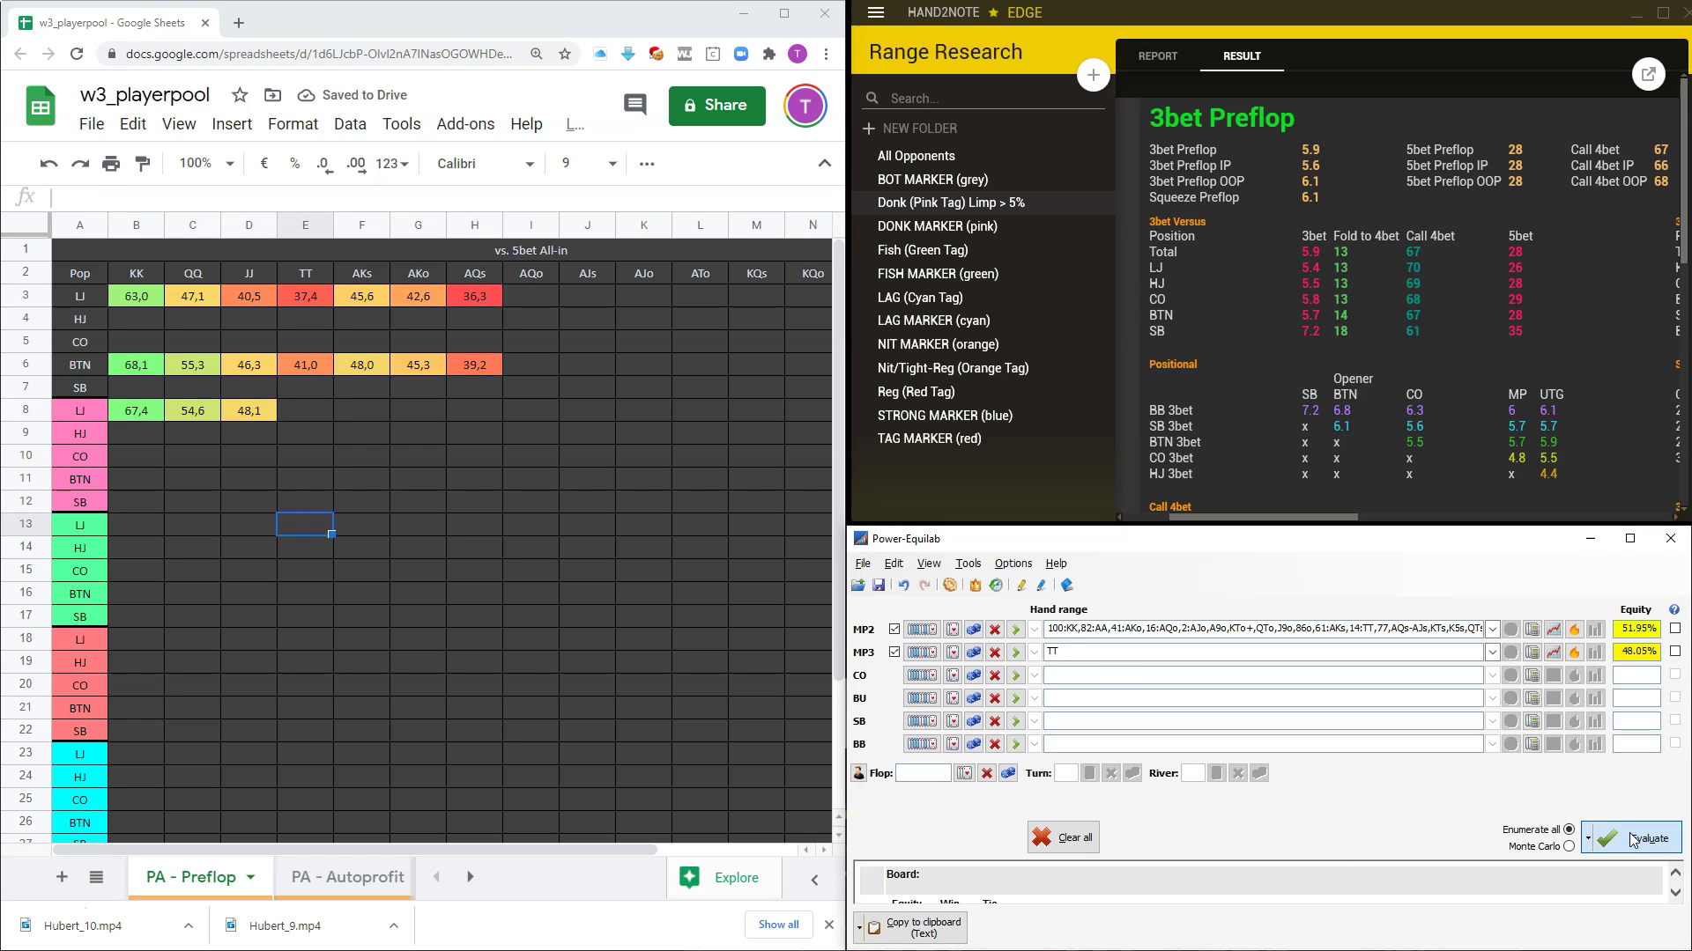
{"action": "double_click", "coordinate": [312, 412]}
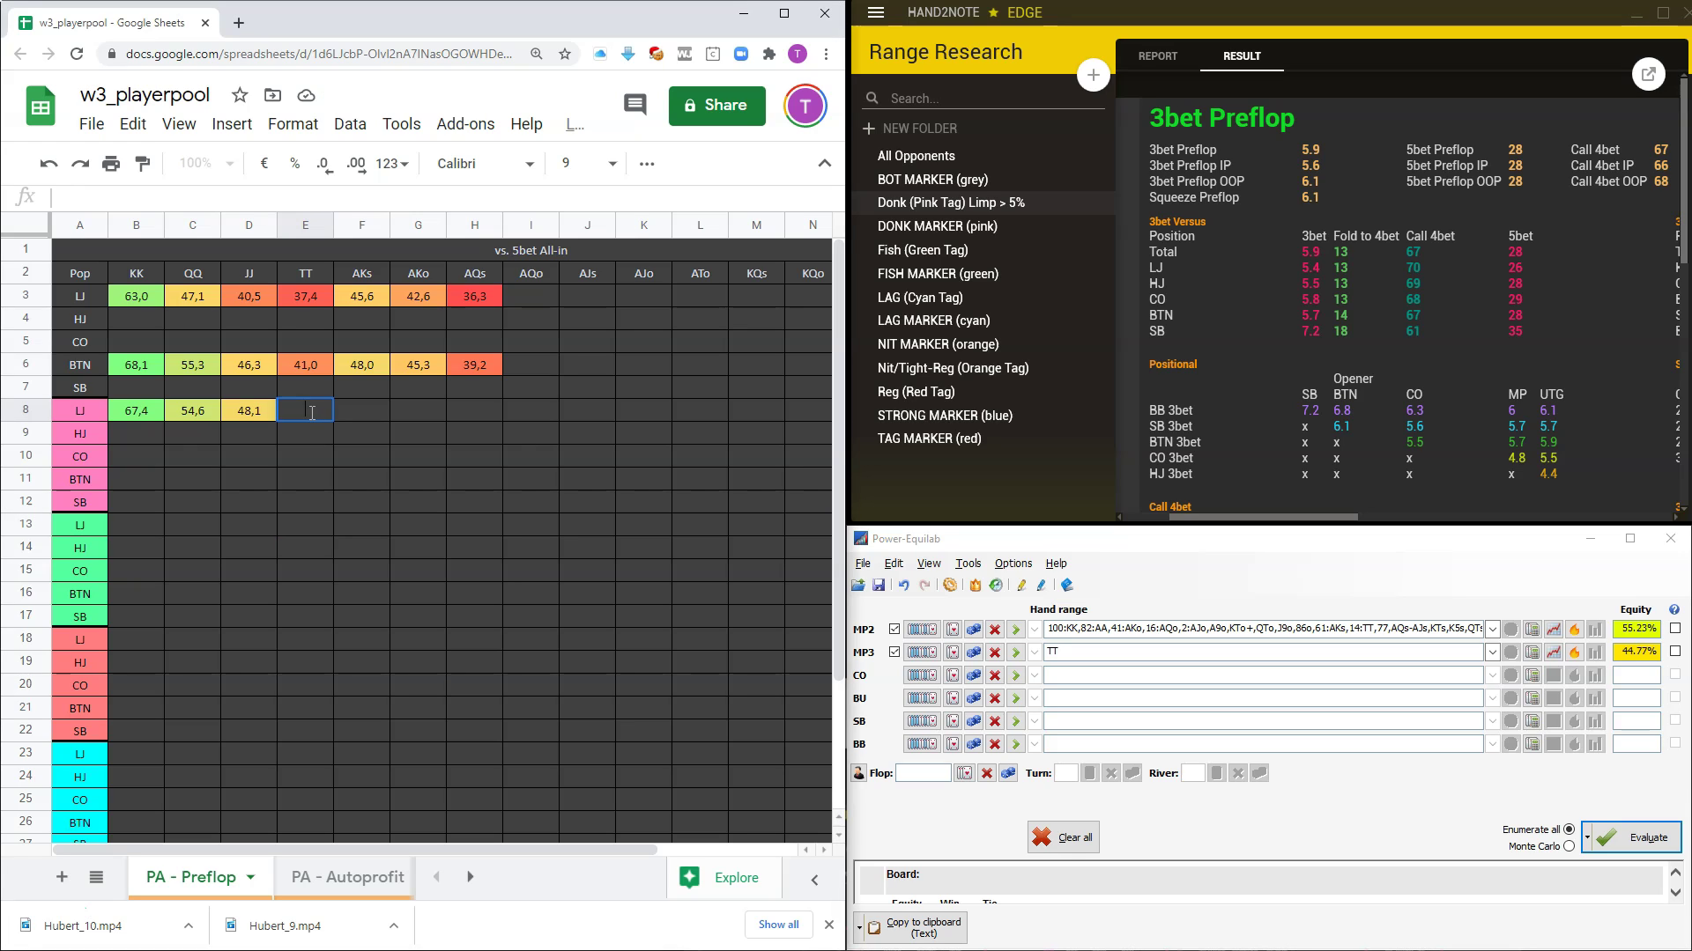
{"action": "type", "text": "44,77"}
{"action": "left_click", "coordinate": [528, 487]}
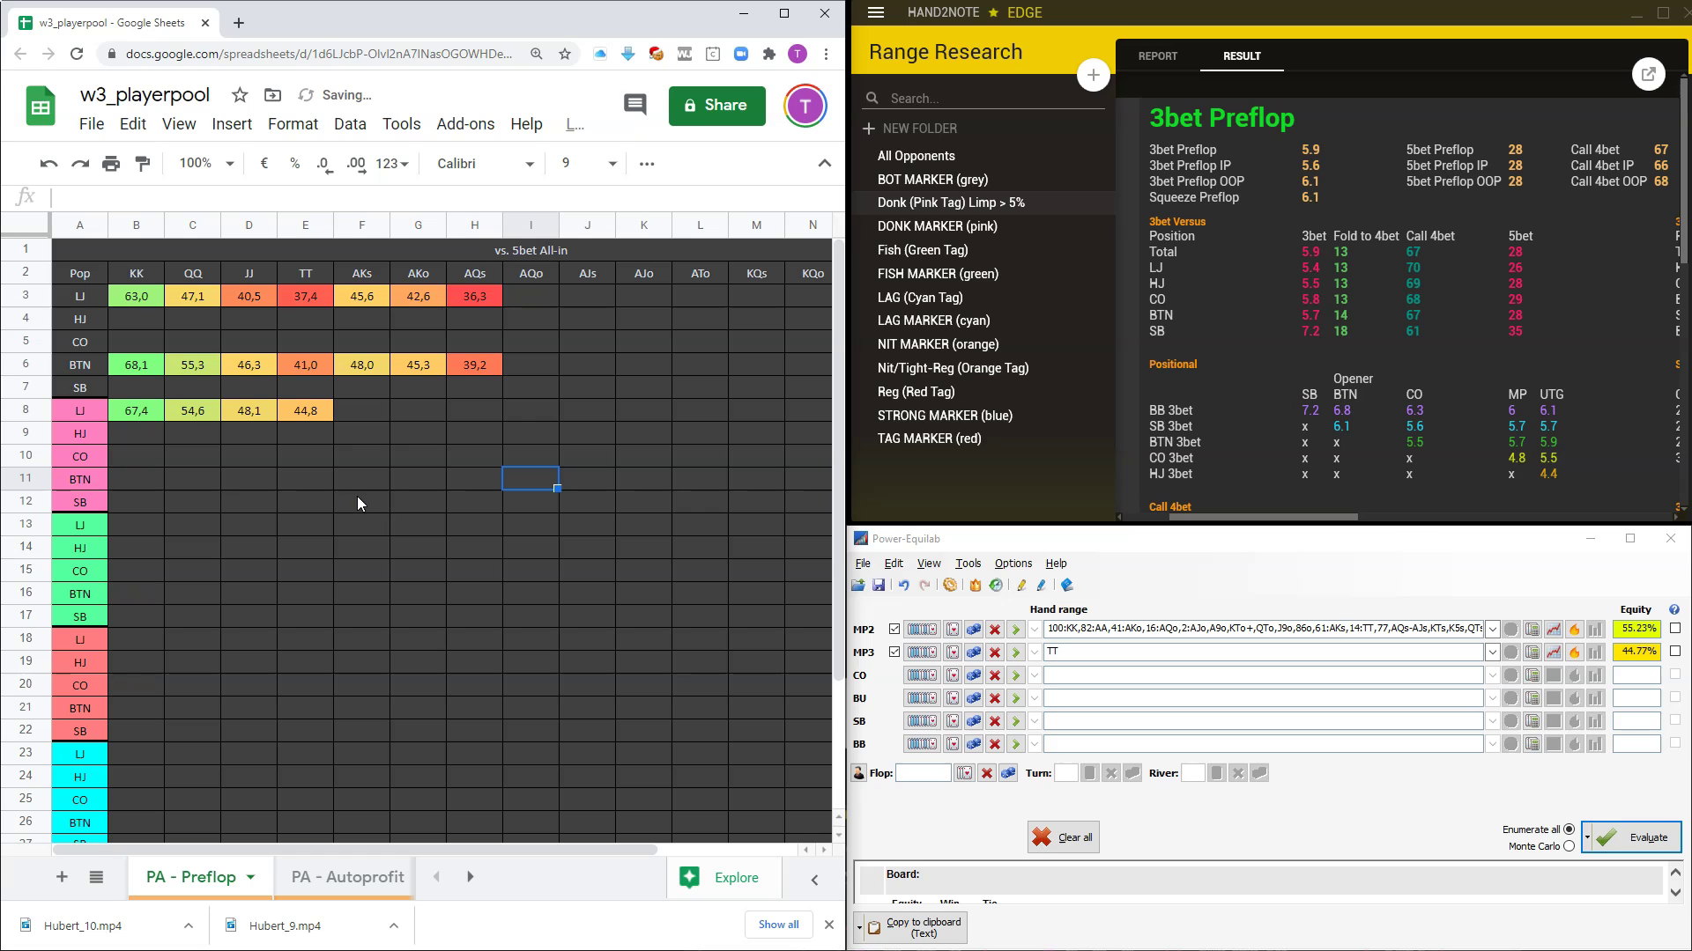
Replace the opponent range with AKs and calculate its equity.
{"action": "left_click", "coordinate": [1132, 652]}
{"action": "key", "text": "BackSpace"}
{"action": "key", "text": "BackSpace"}
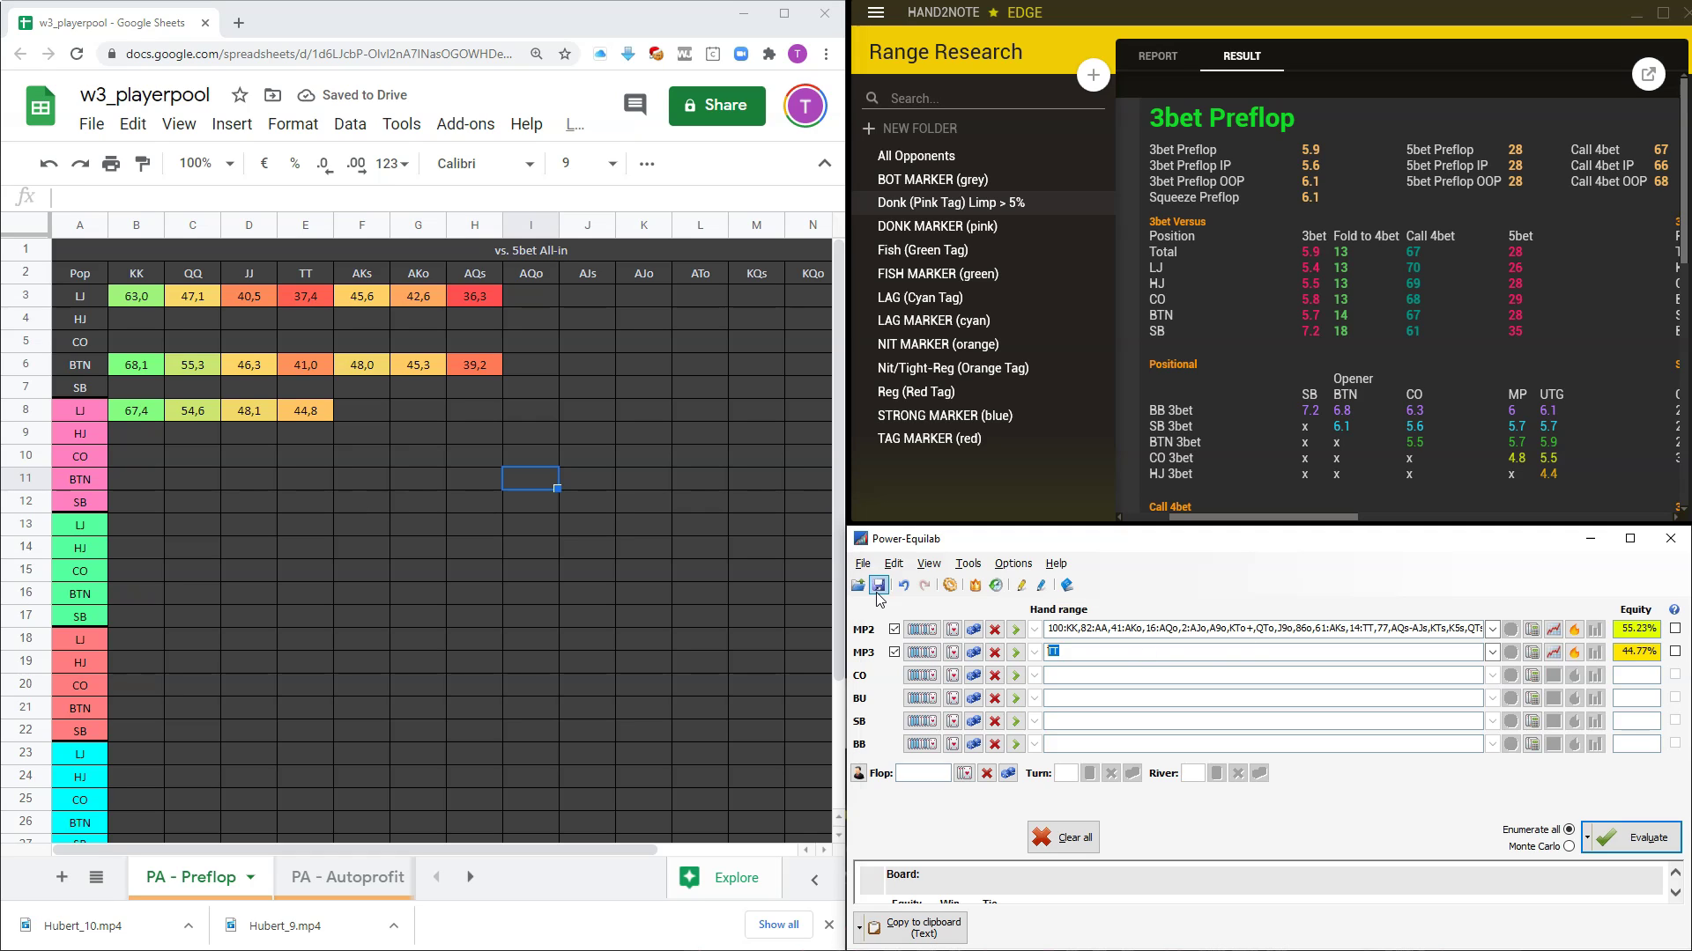
{"action": "type", "text": "AKs"}
{"action": "key", "text": "Return"}
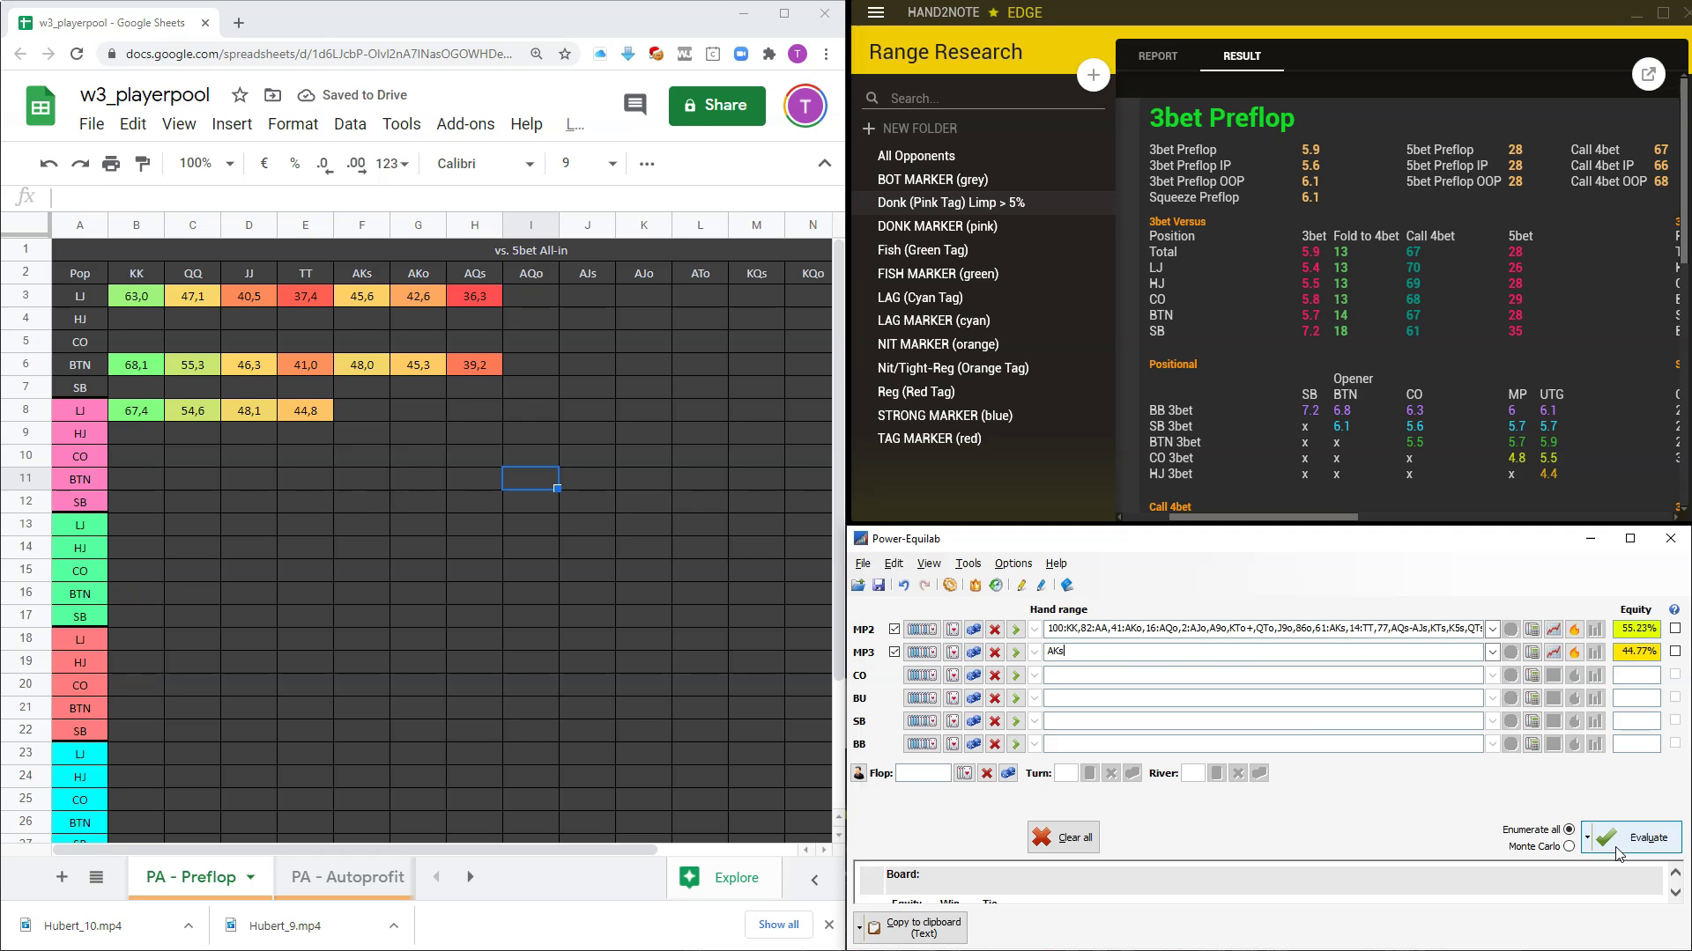
Enter the AKs equity 51,0 in F8 and briefly view the BTN Fold to 4bet stat.
{"action": "double_click", "coordinate": [354, 407]}
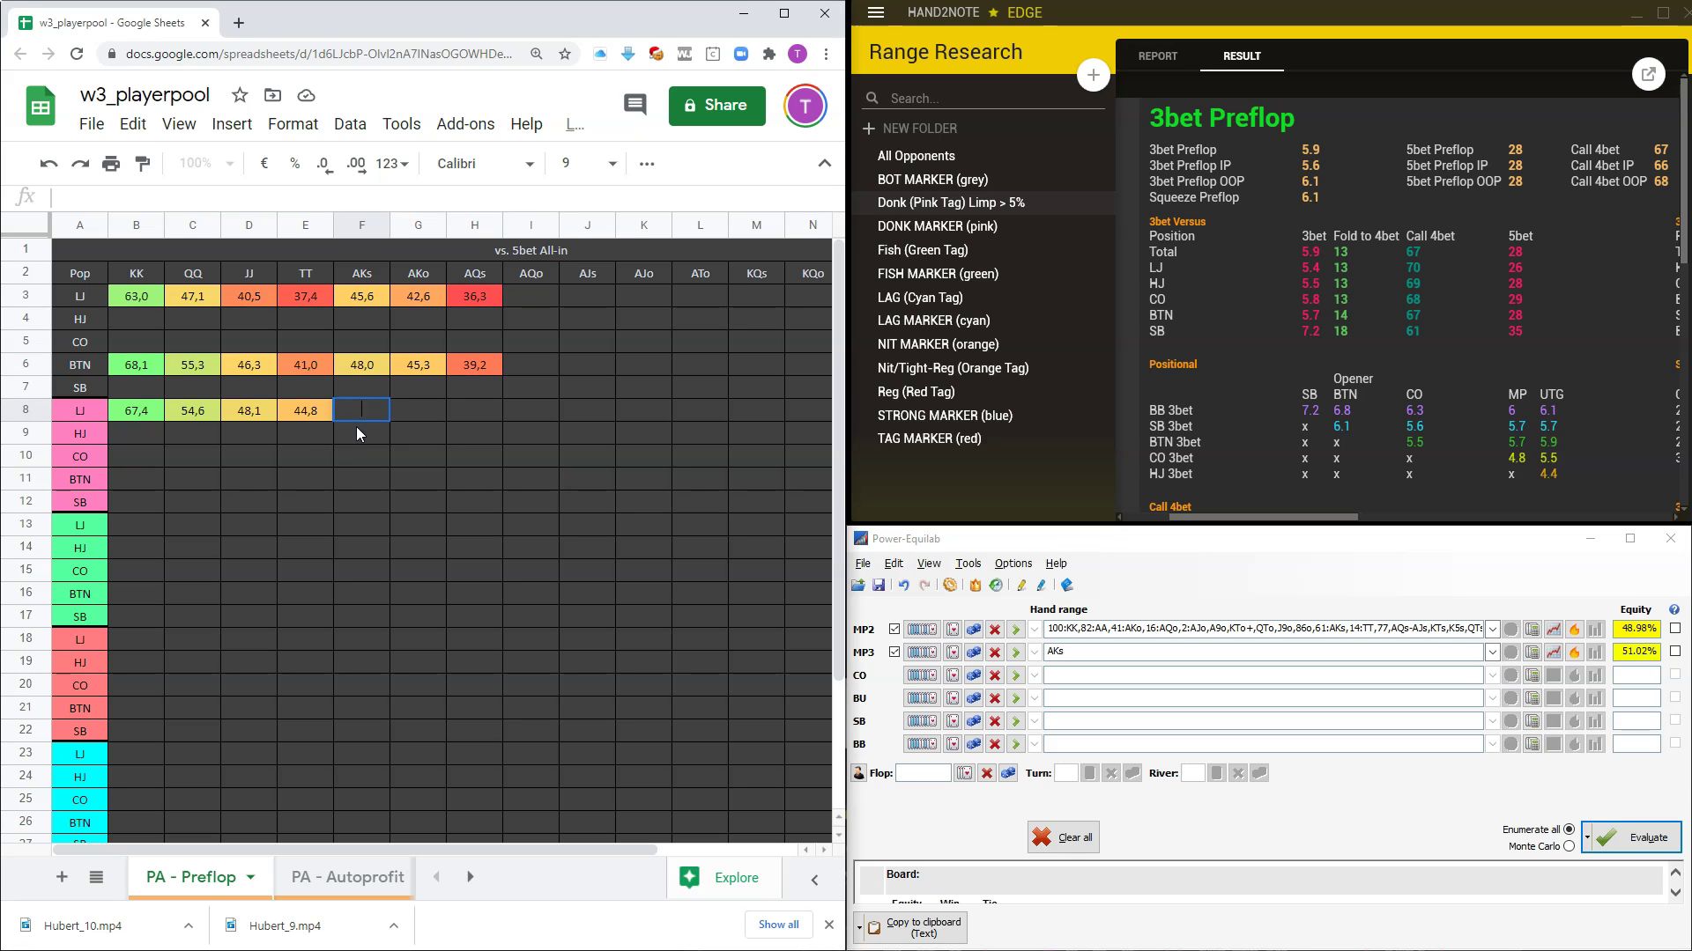
{"action": "type", "text": "51,0"}
{"action": "left_click", "coordinate": [444, 557]}
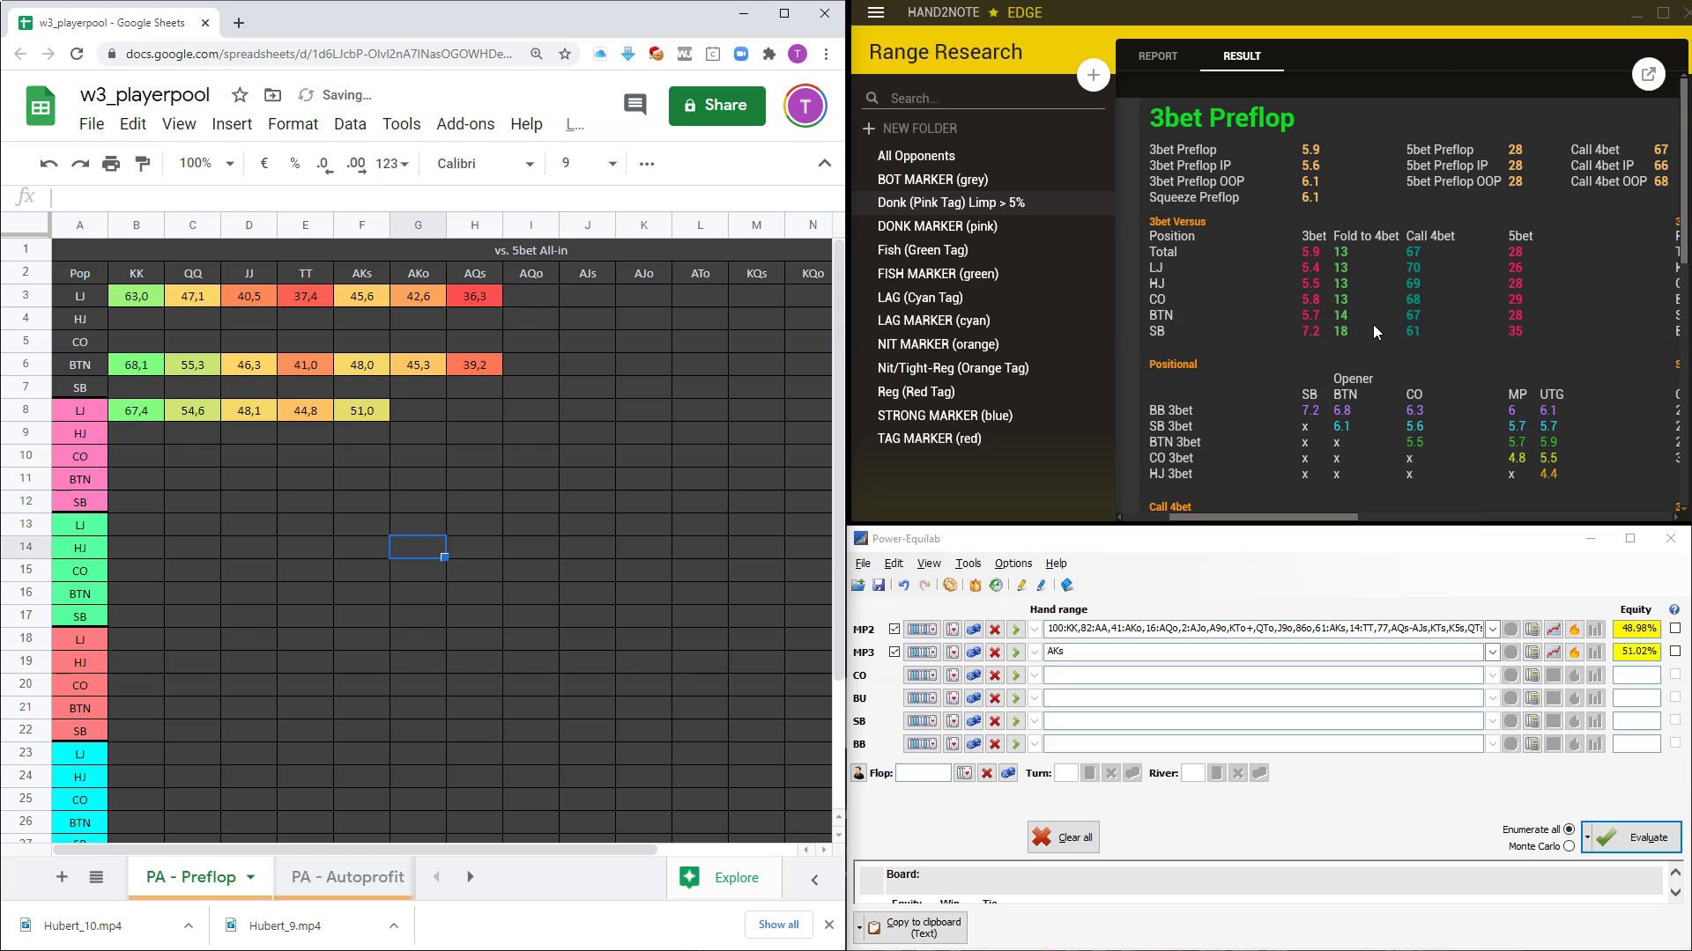
{"action": "left_click", "coordinate": [1341, 318]}
{"action": "left_click", "coordinate": [1309, 49]}
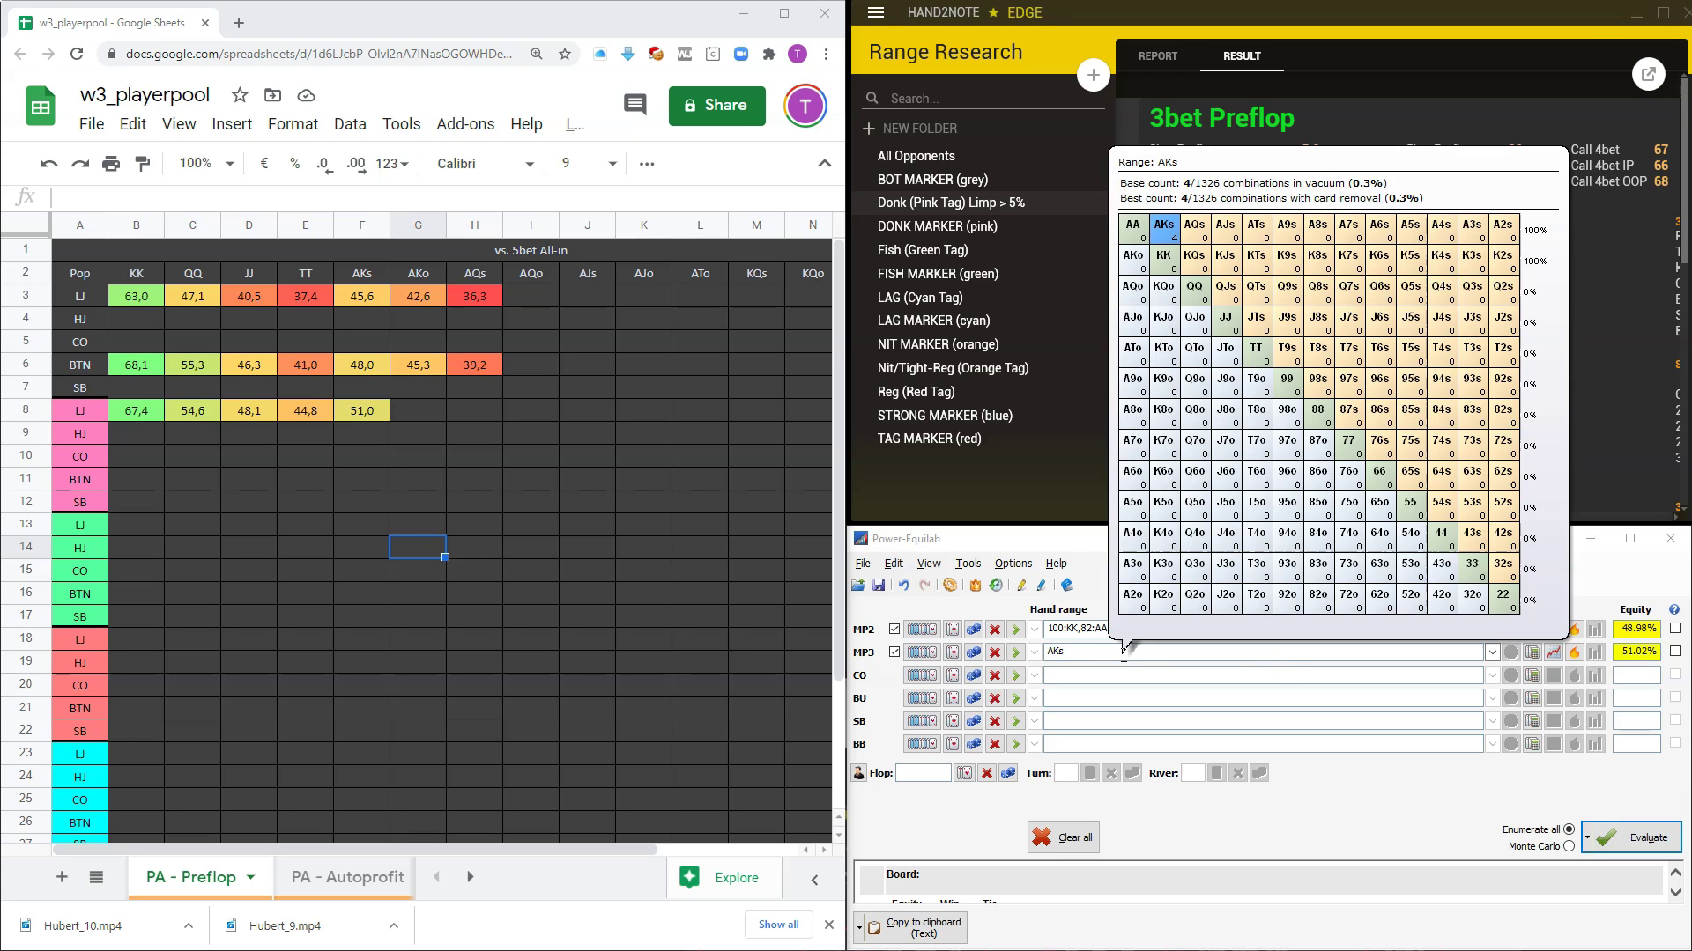
Calculate the equity against AKo and enter 48,4 in G8.
{"action": "double_click", "coordinate": [1058, 652]}
{"action": "key", "text": "Delete"}
{"action": "type", "text": "AKo"}
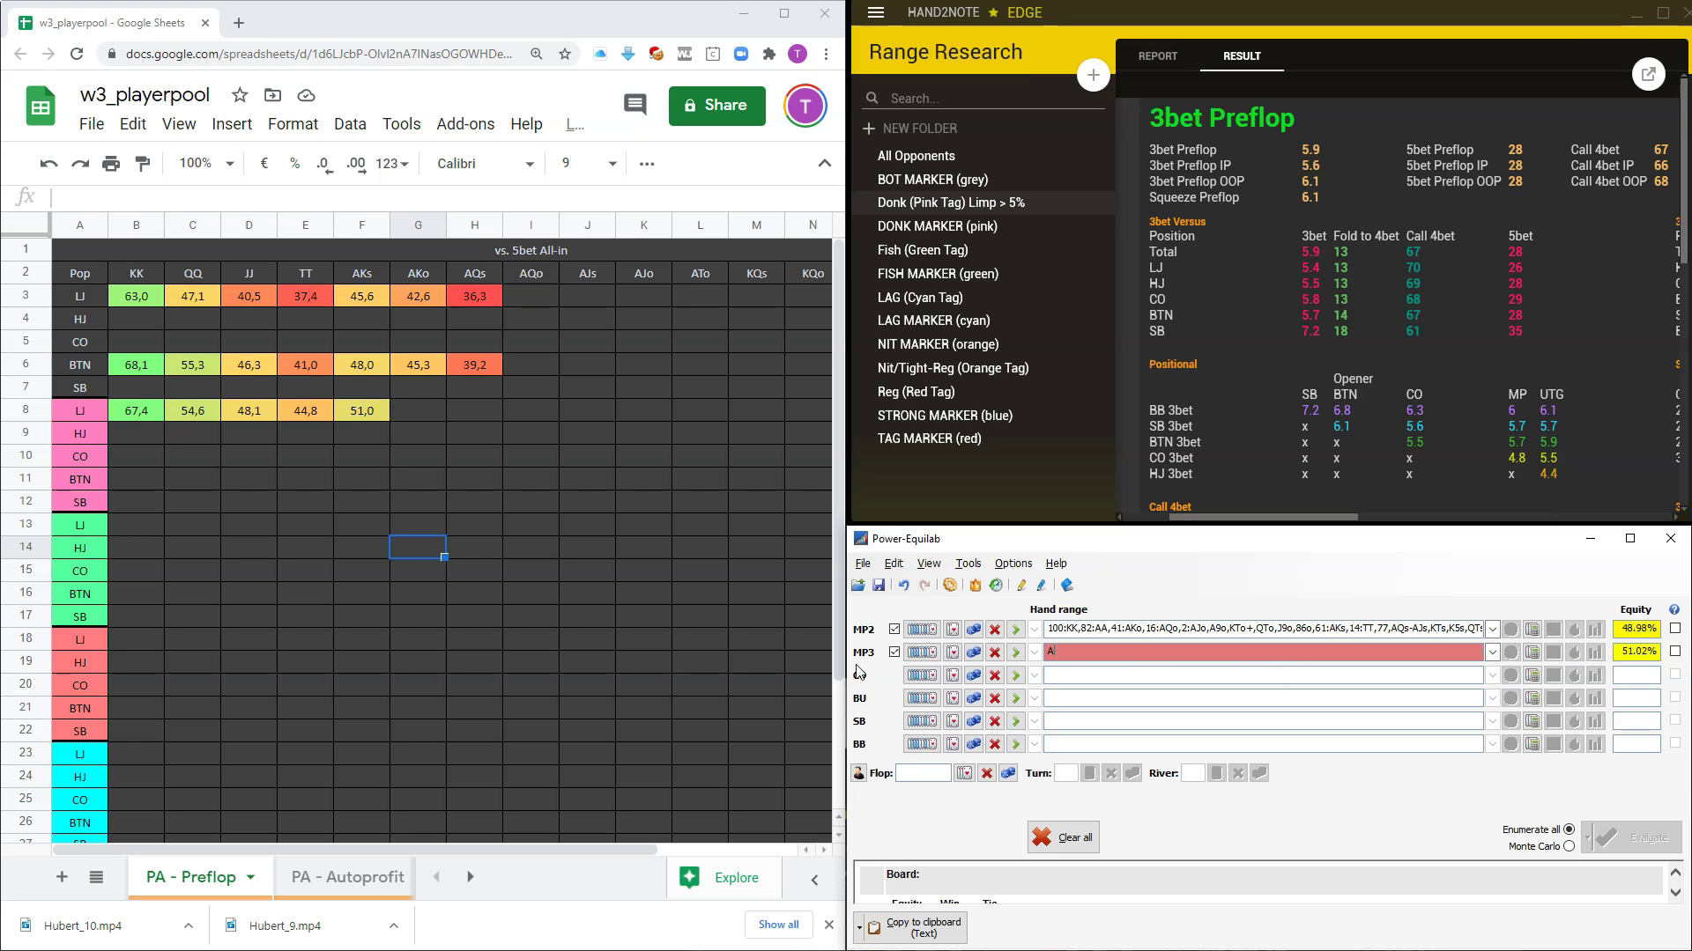
{"action": "left_click", "coordinate": [1644, 839]}
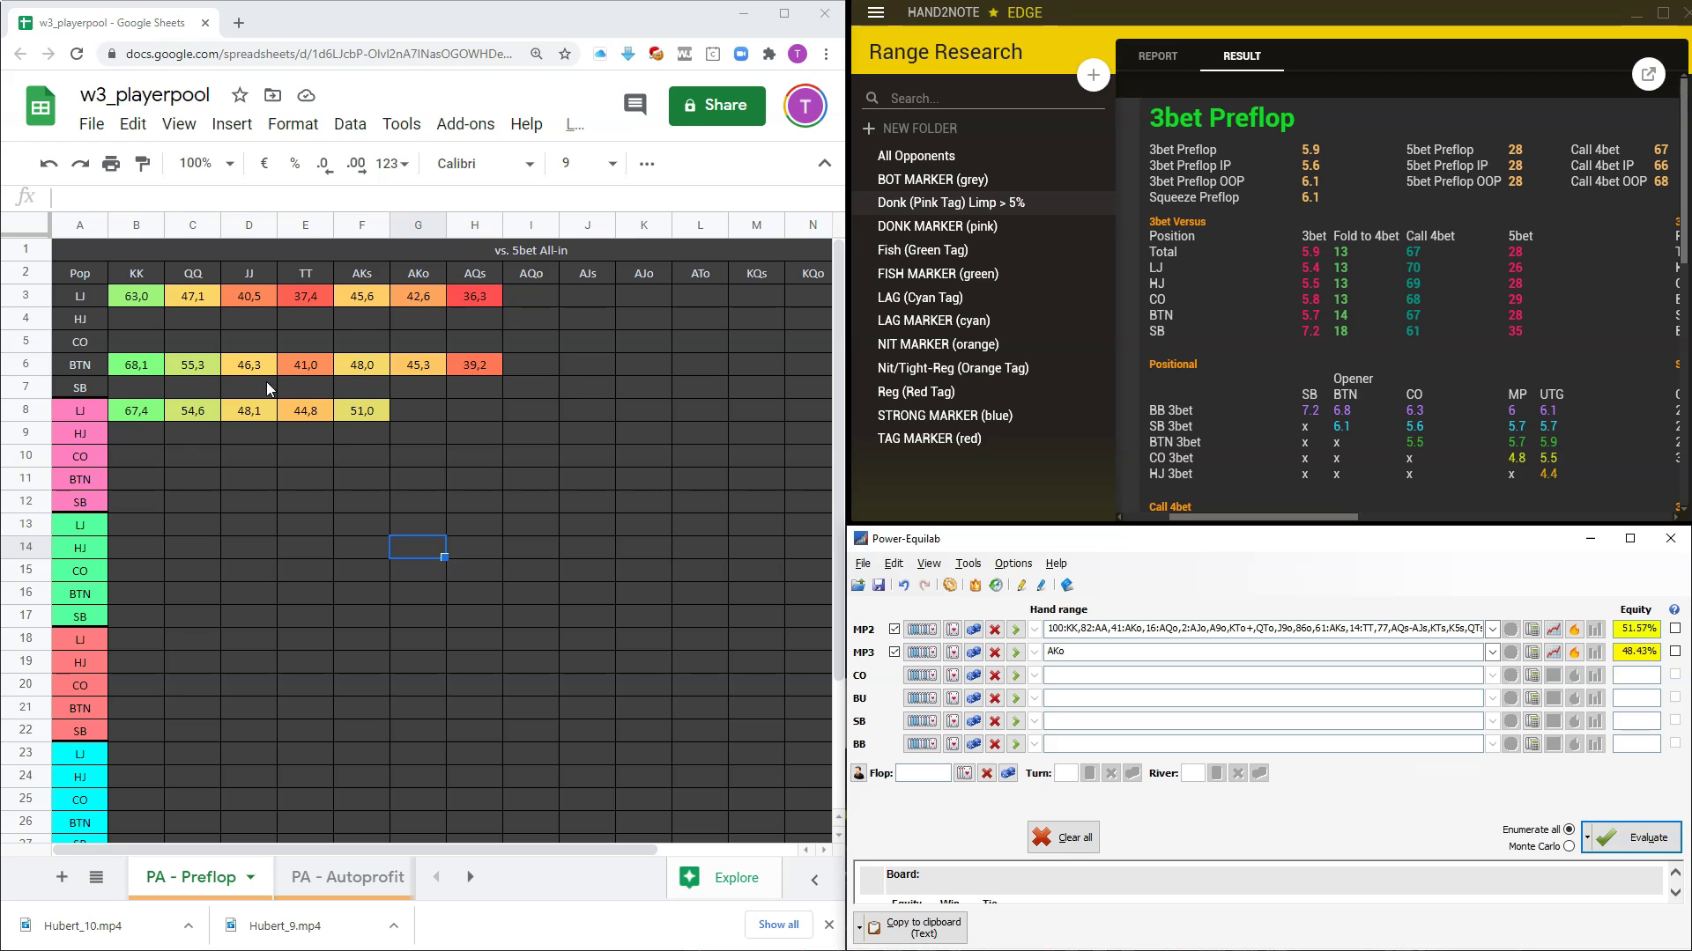
{"action": "left_click", "coordinate": [422, 412]}
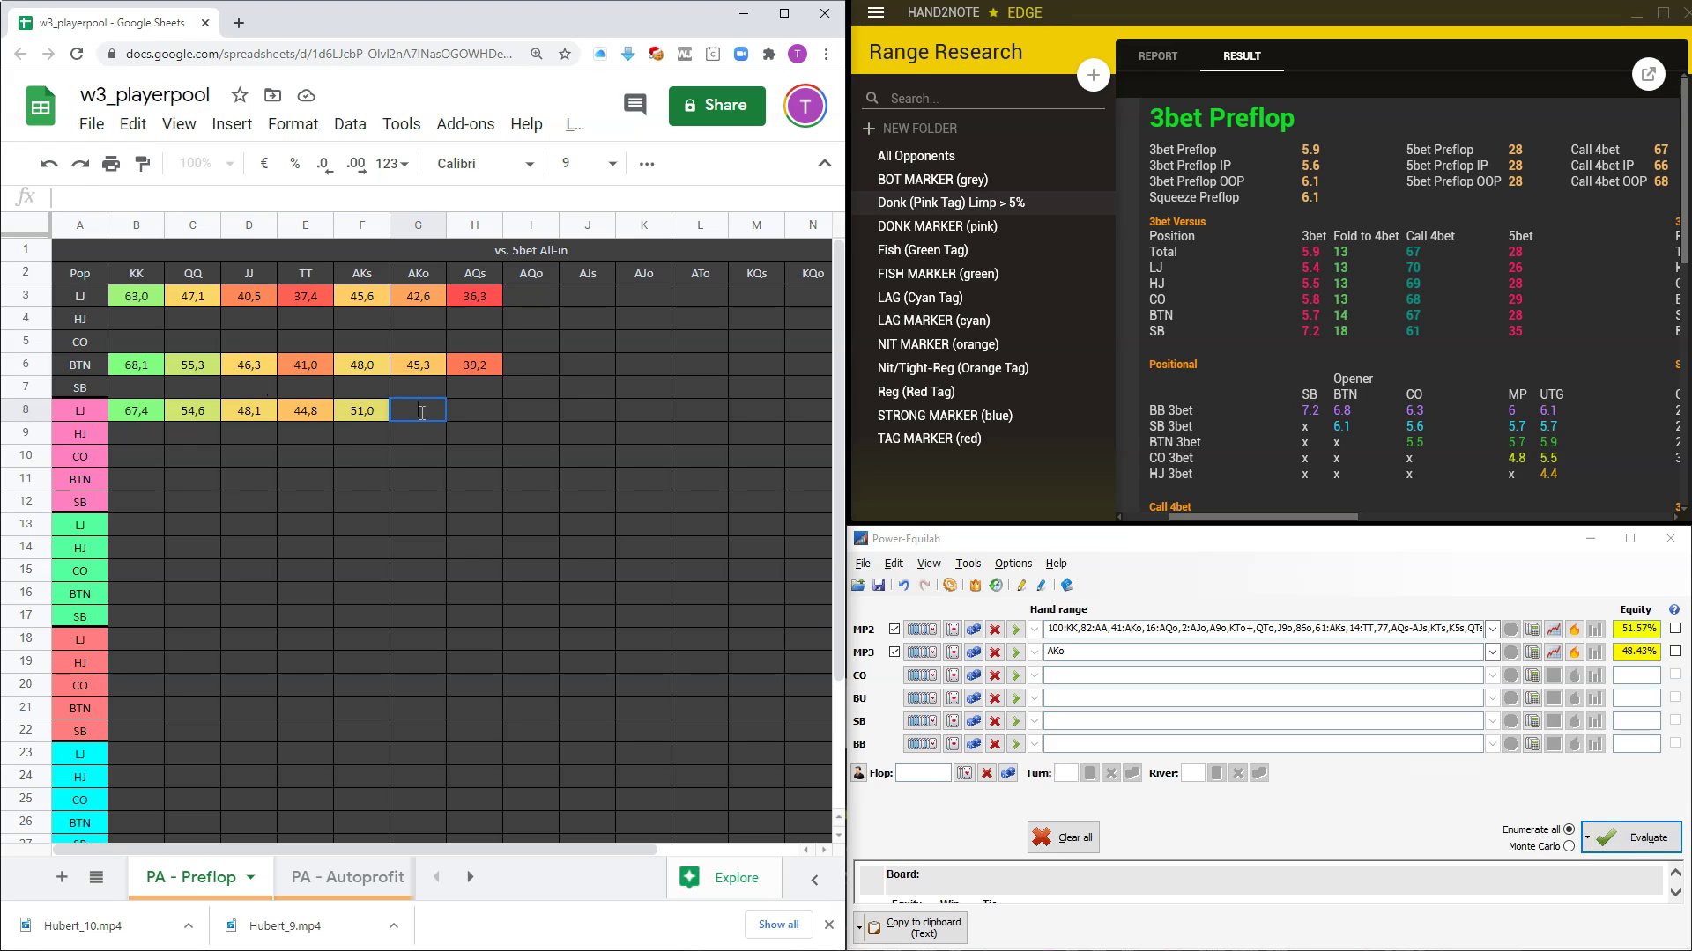
{"action": "type", "text": "48,4"}
{"action": "left_click", "coordinate": [539, 508]}
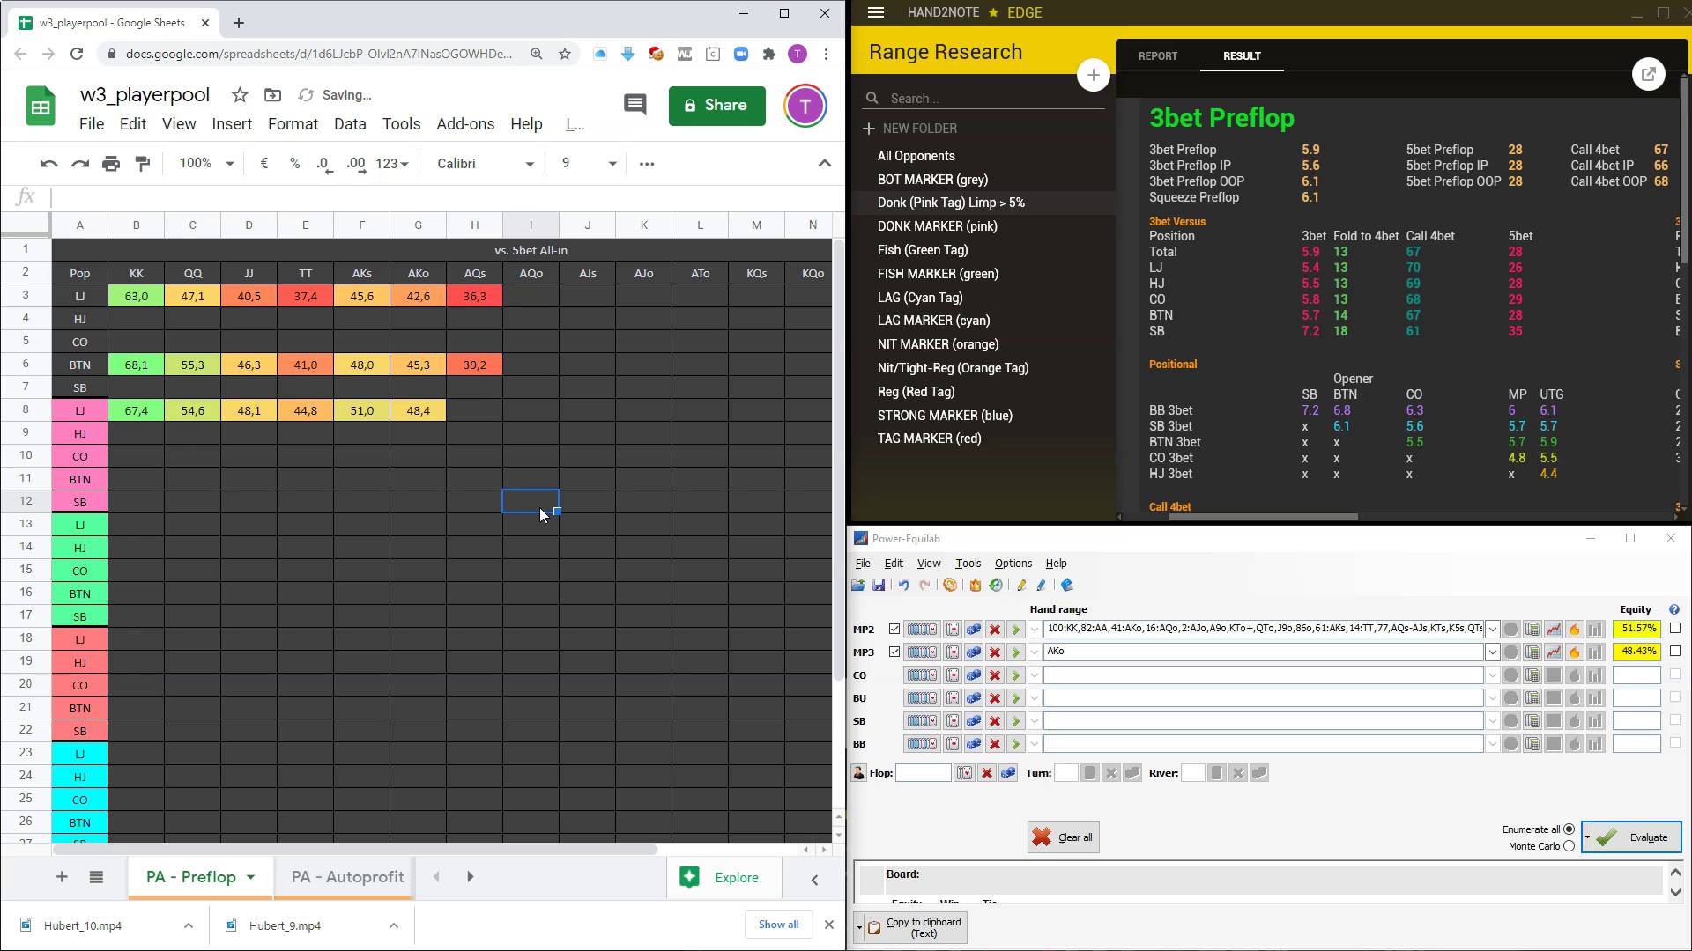
Calculate the equity against AQs and enter 43,5 in H8.
{"action": "left_click", "coordinate": [1121, 653]}
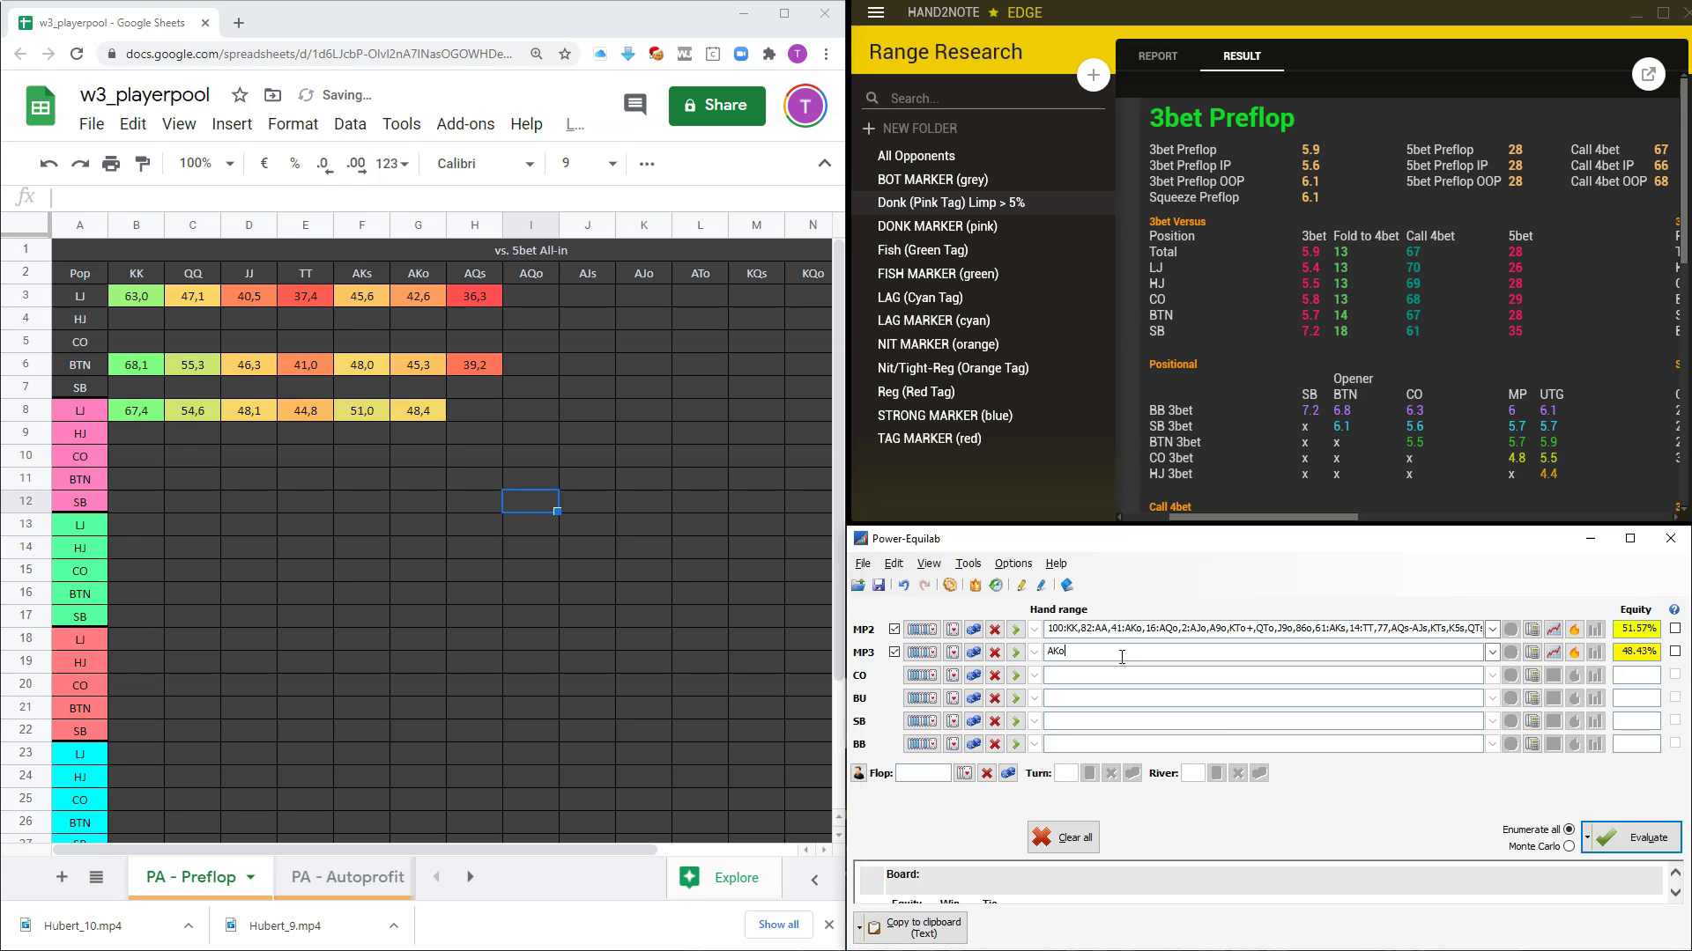
{"action": "key", "text": "BackSpace"}
{"action": "key", "text": "BackSpace"}
{"action": "type", "text": "Qs"}
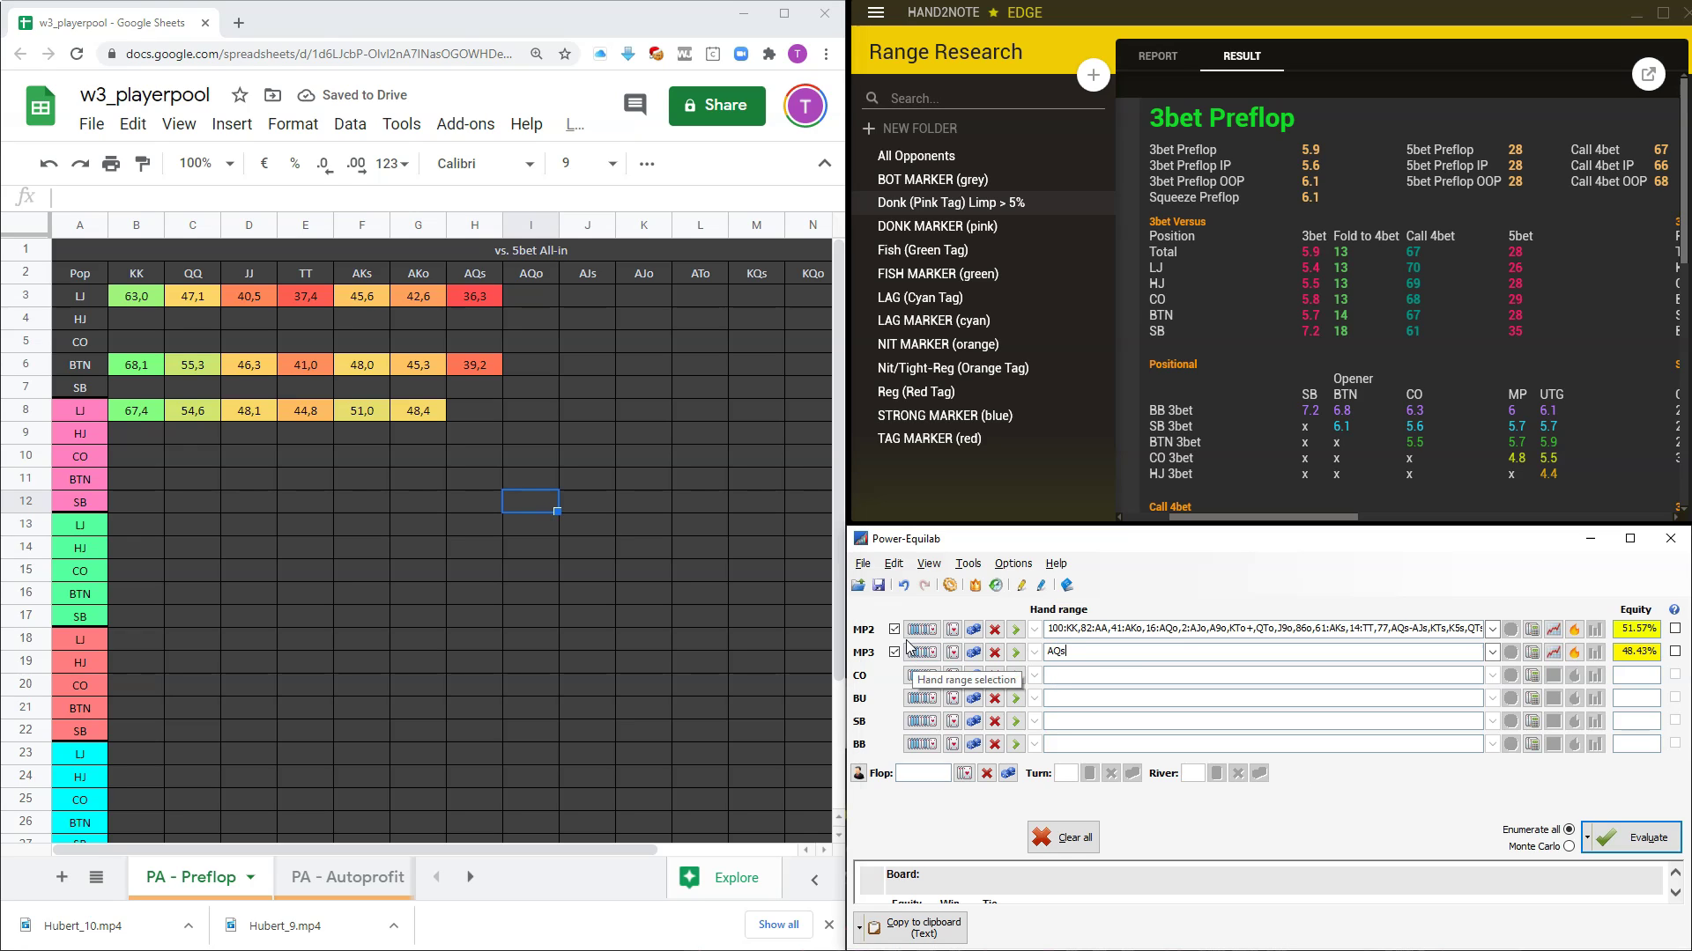
{"action": "left_click", "coordinate": [1630, 837]}
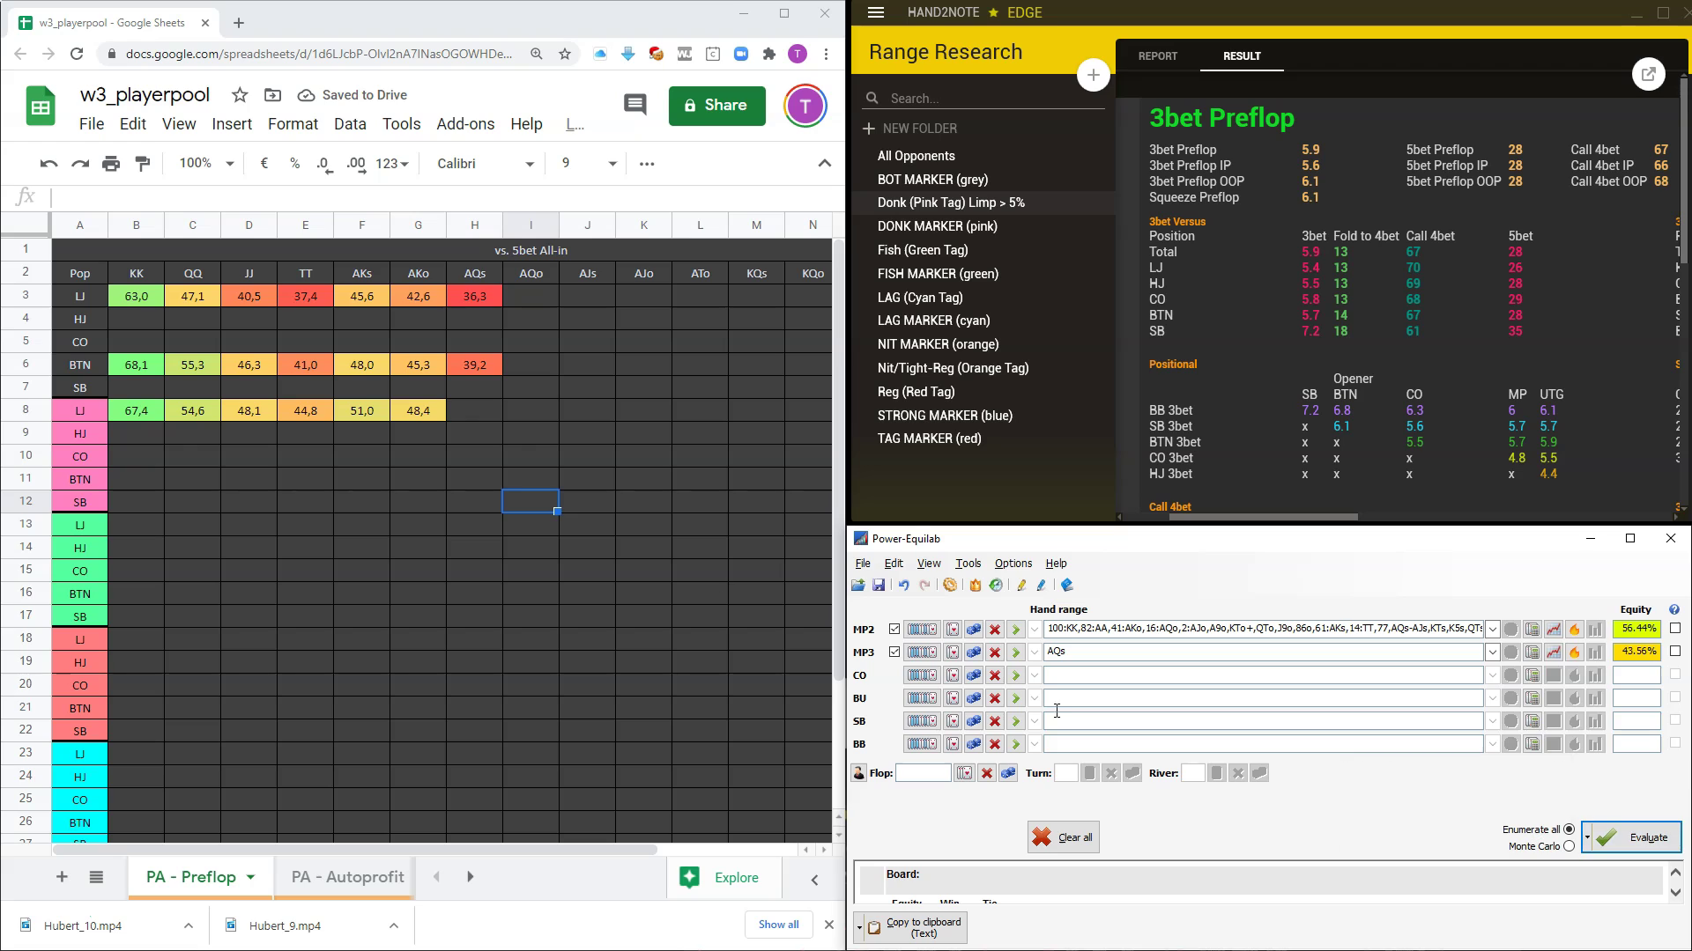
{"action": "left_click", "coordinate": [473, 409]}
{"action": "type", "text": "43,56"}
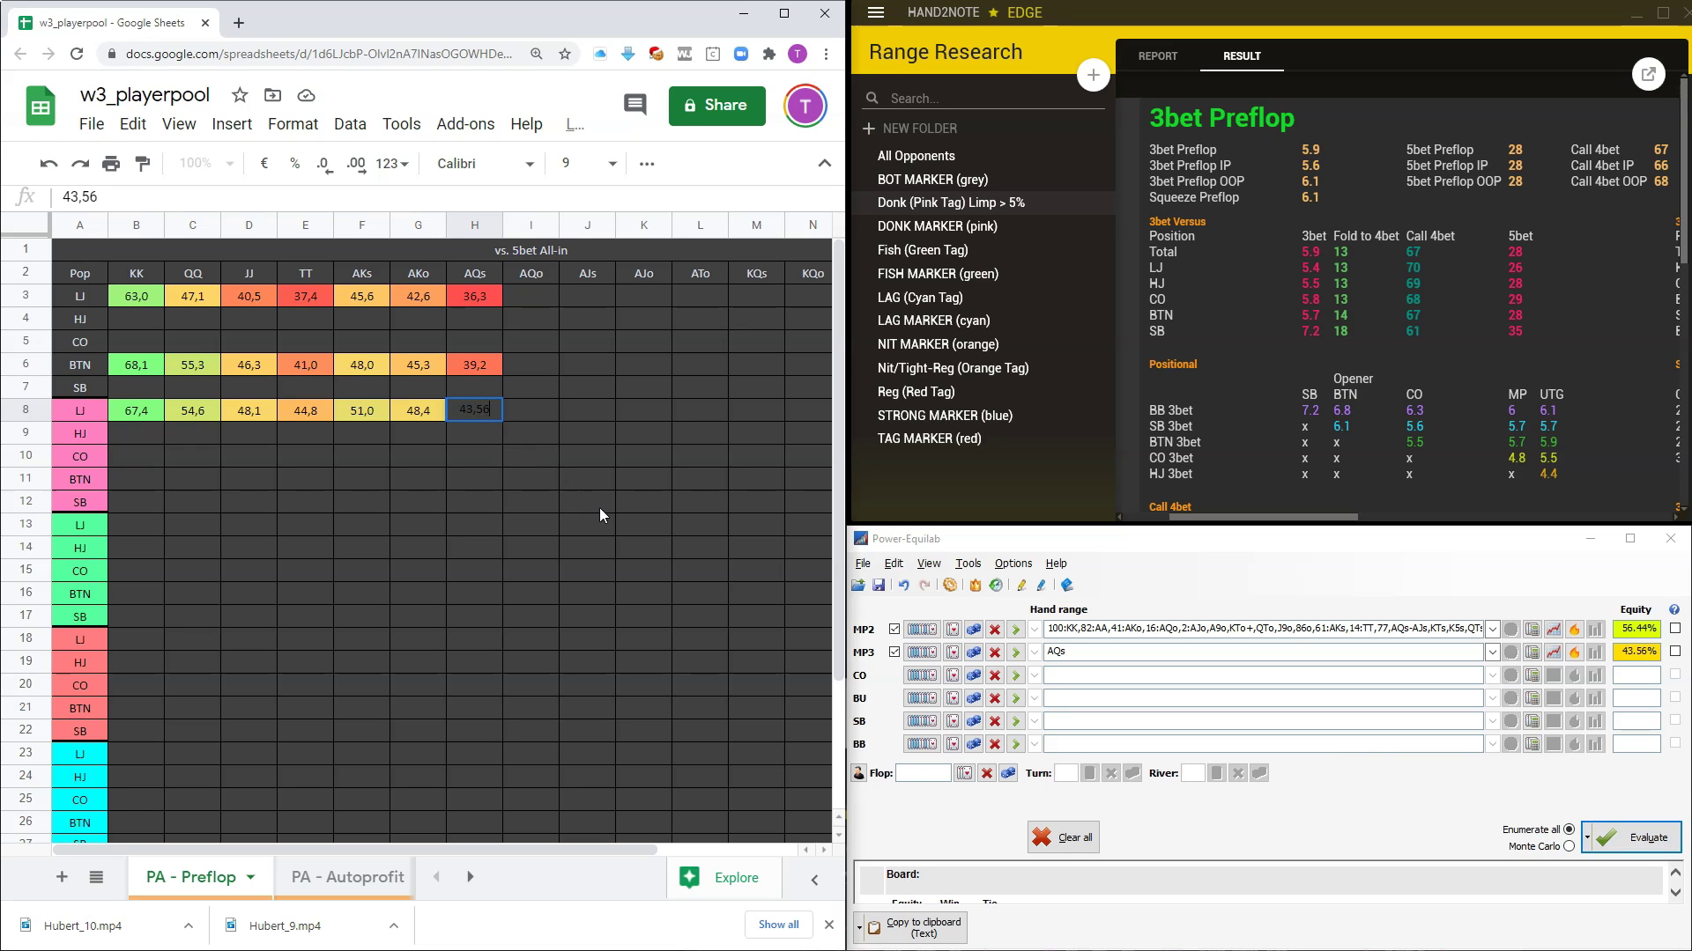
{"action": "left_click", "coordinate": [599, 507]}
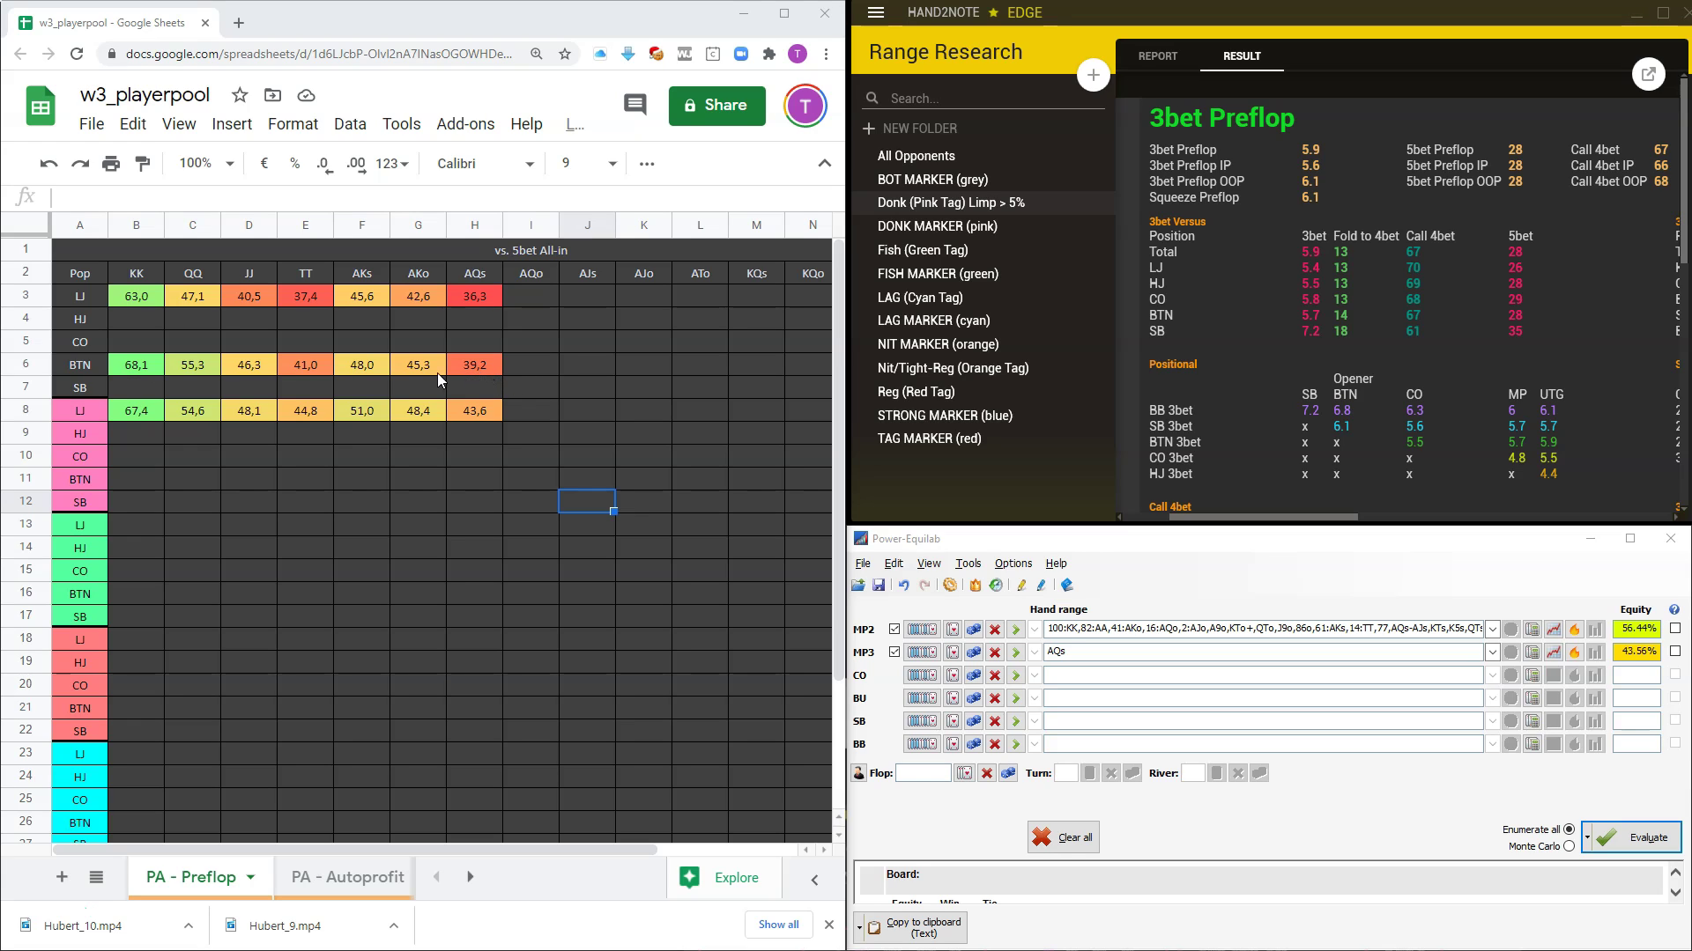
{"action": "left_click", "coordinate": [135, 415]}
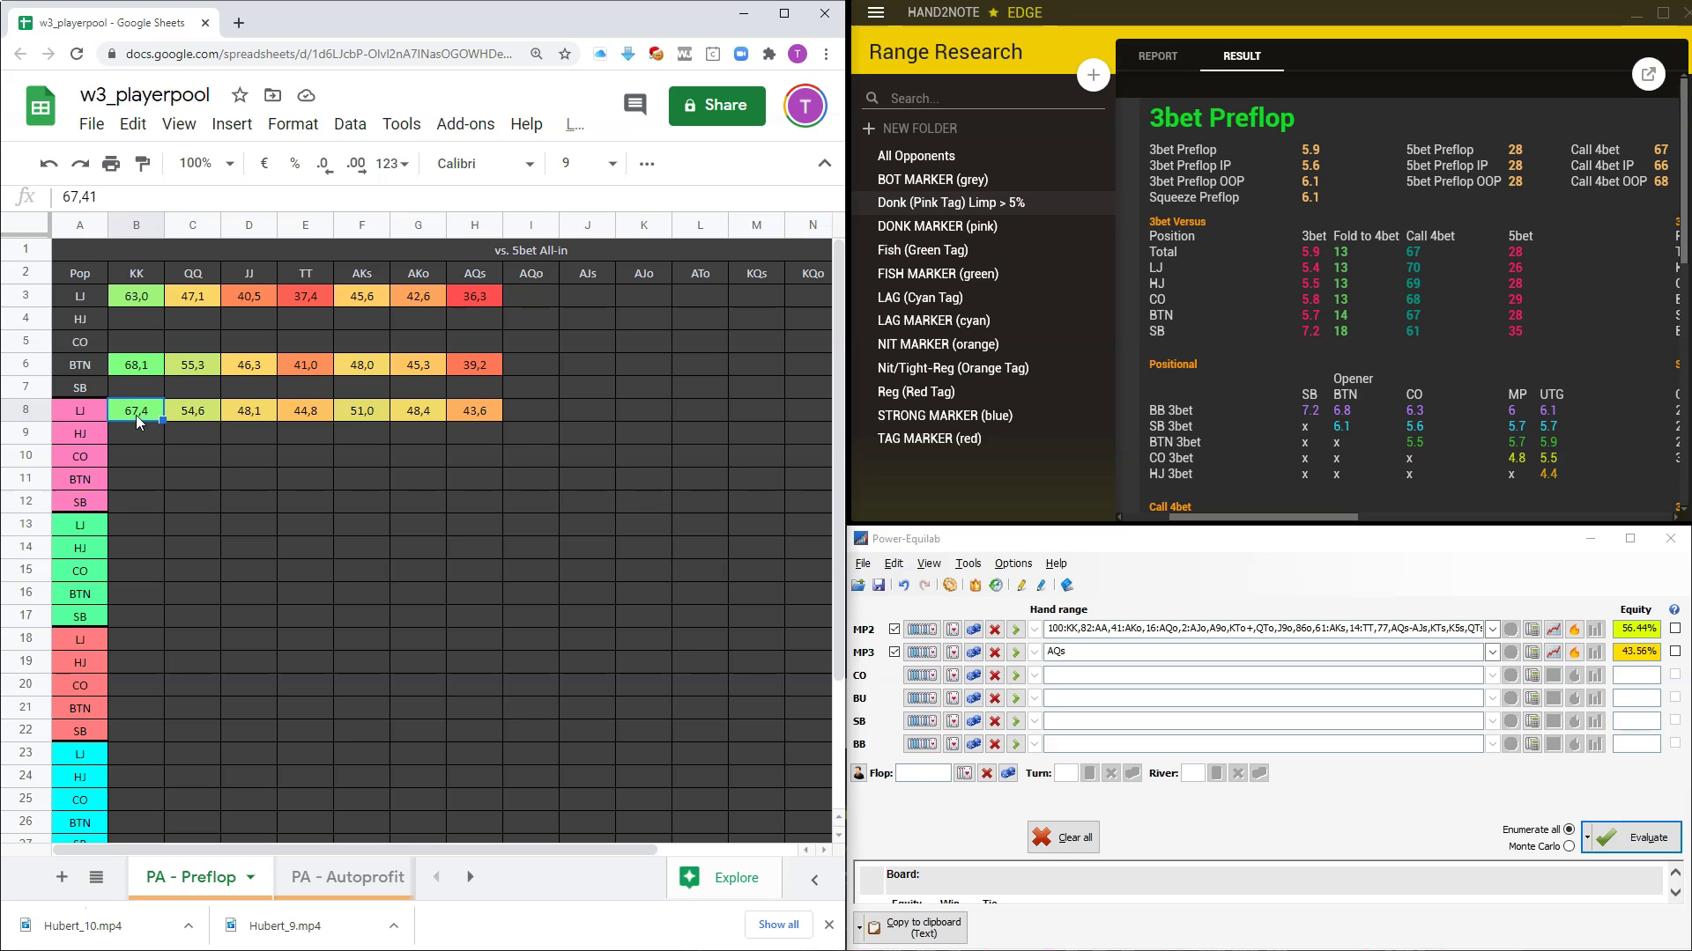
{"action": "left_click", "coordinate": [192, 410]}
{"action": "left_click", "coordinate": [242, 410]}
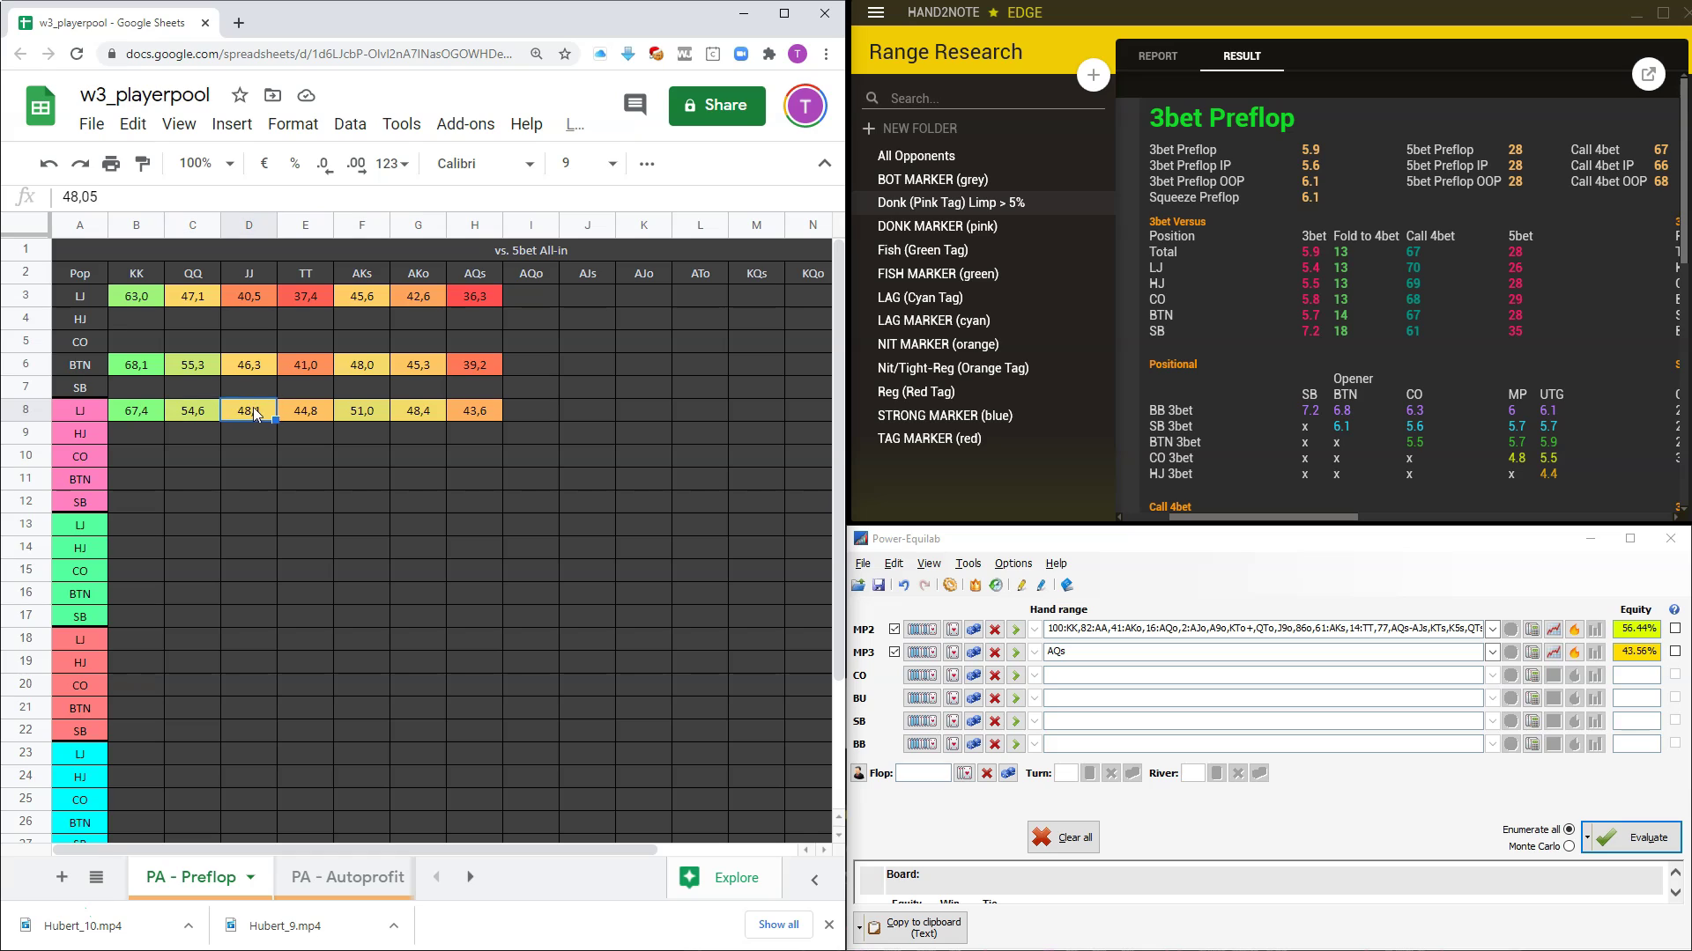
{"action": "left_click", "coordinate": [312, 410]}
{"action": "left_click", "coordinate": [360, 410]}
{"action": "left_click", "coordinate": [412, 412]}
{"action": "left_click", "coordinate": [472, 415]}
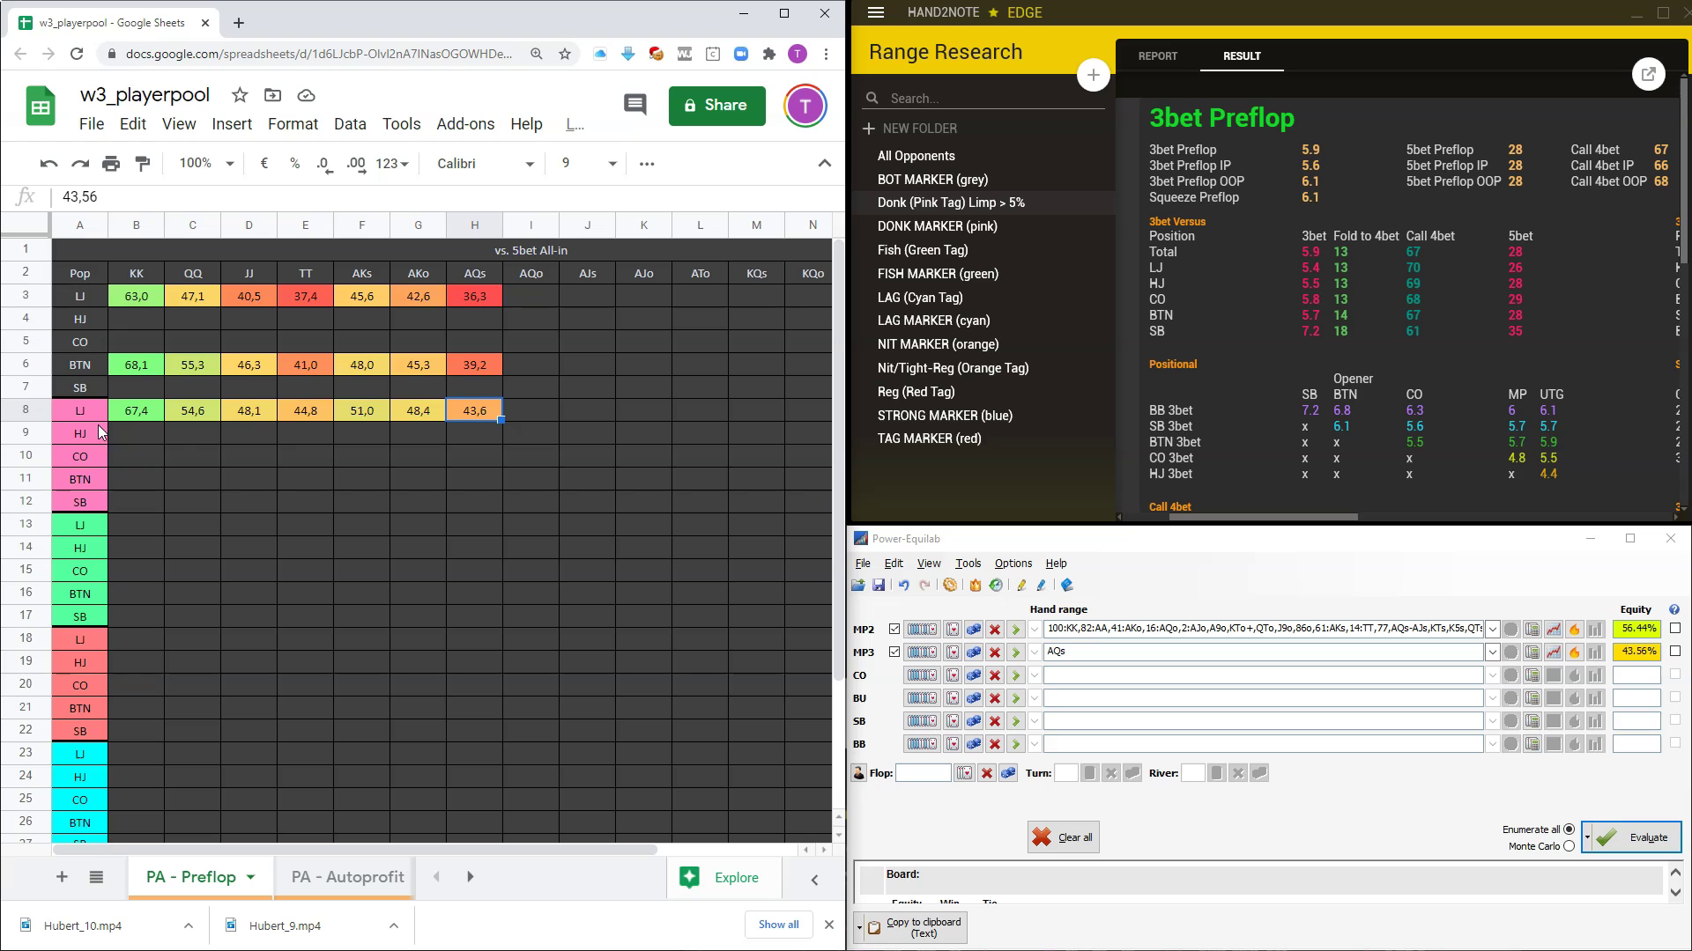
{"action": "scroll", "coordinate": [194, 468], "scroll_direction": "down", "scroll_amount": 3}
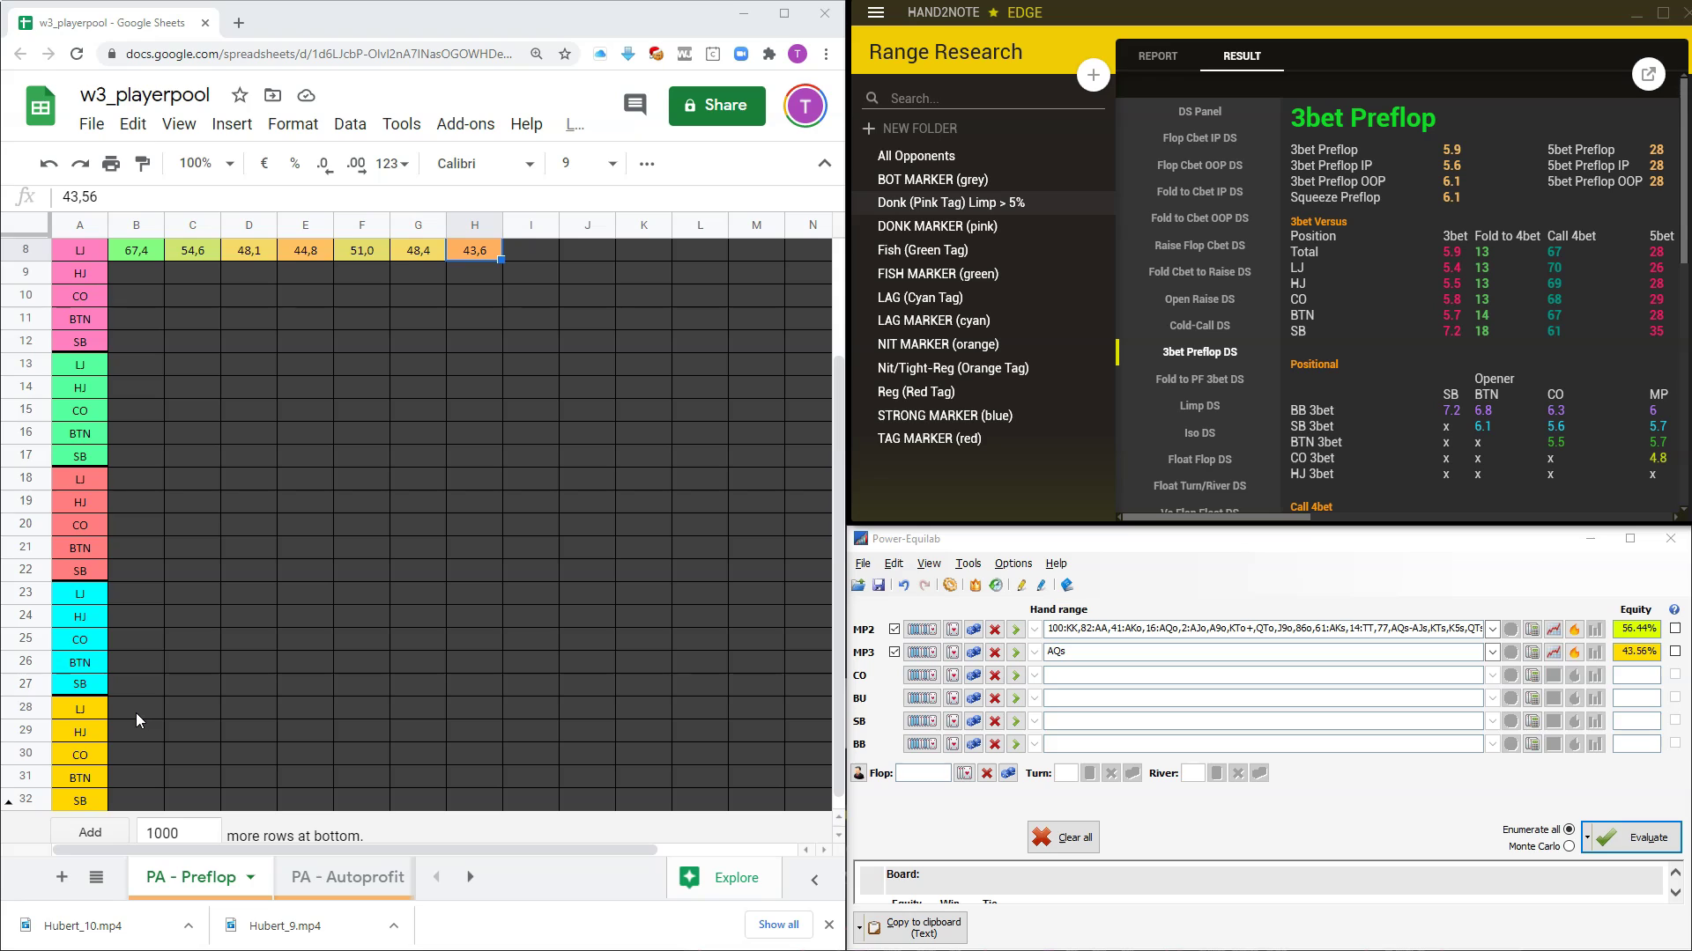
{"action": "scroll", "coordinate": [160, 733], "scroll_direction": "up", "scroll_amount": 2}
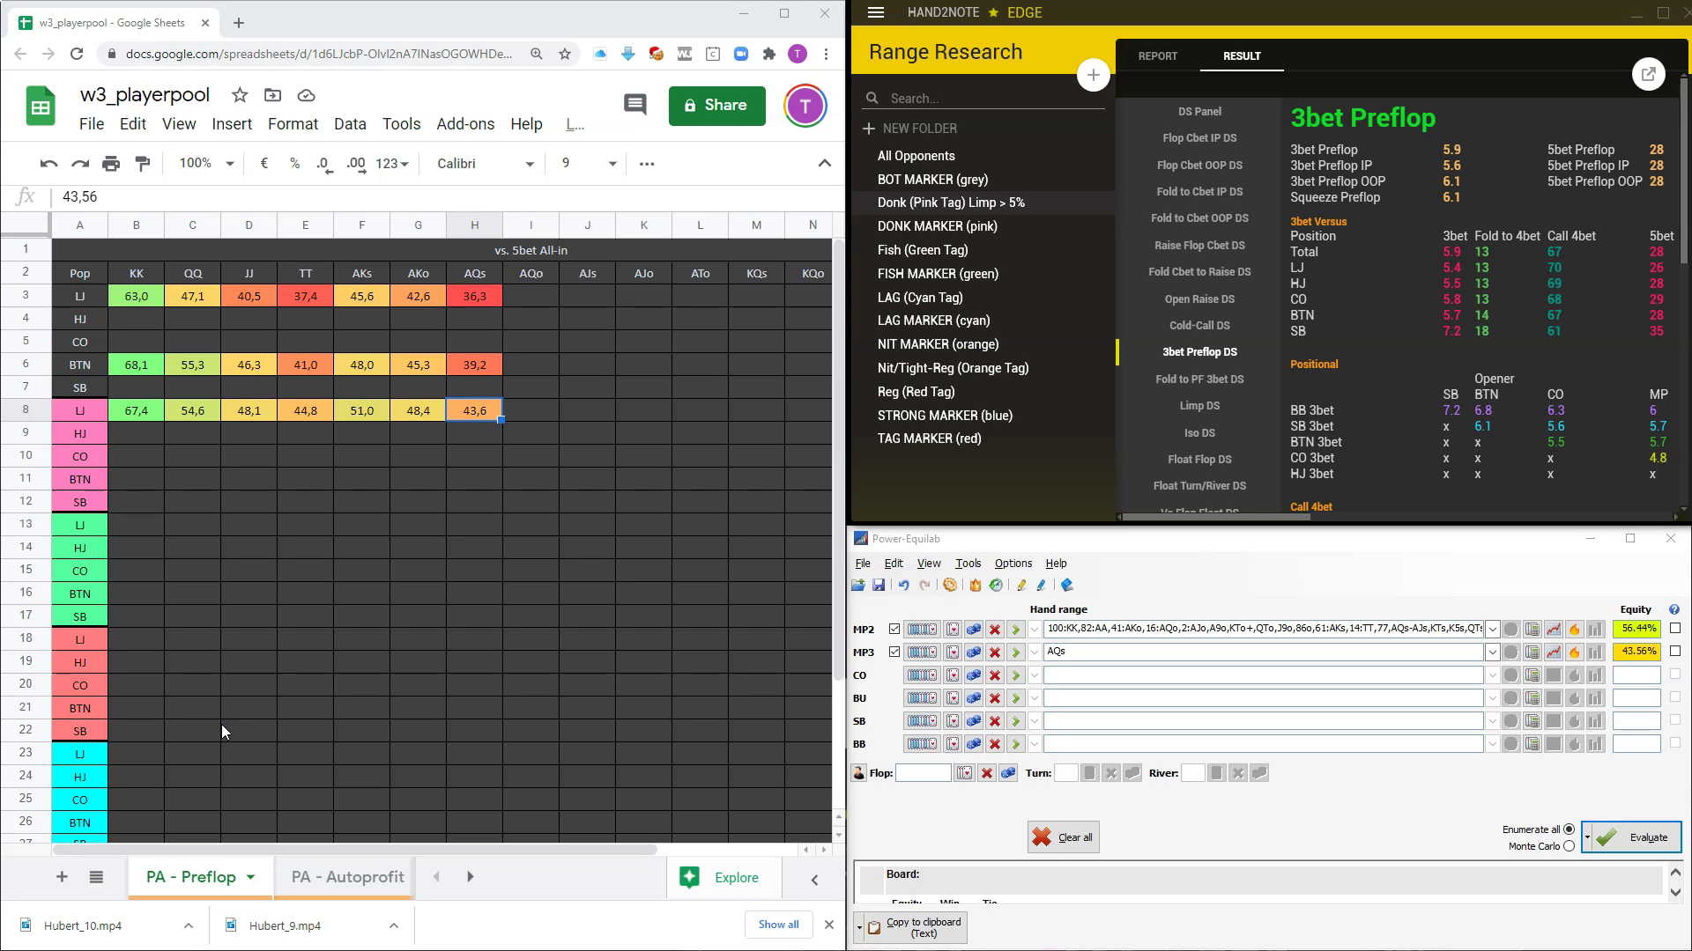